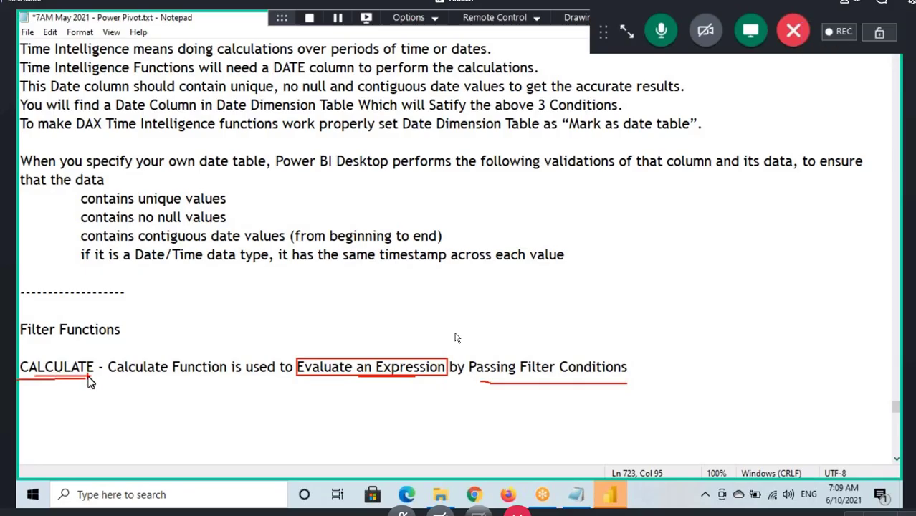
Step: Switch to Power BI Desktop and open Sample - Superstore.xlsx from the Source Files folder inside Desktop Backup as an Excel data source
left_click(610, 494)
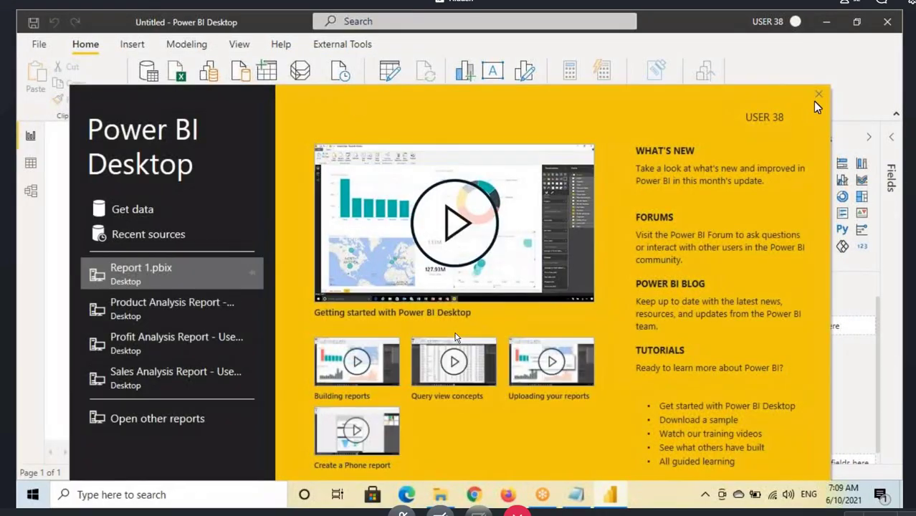
left_click(814, 94)
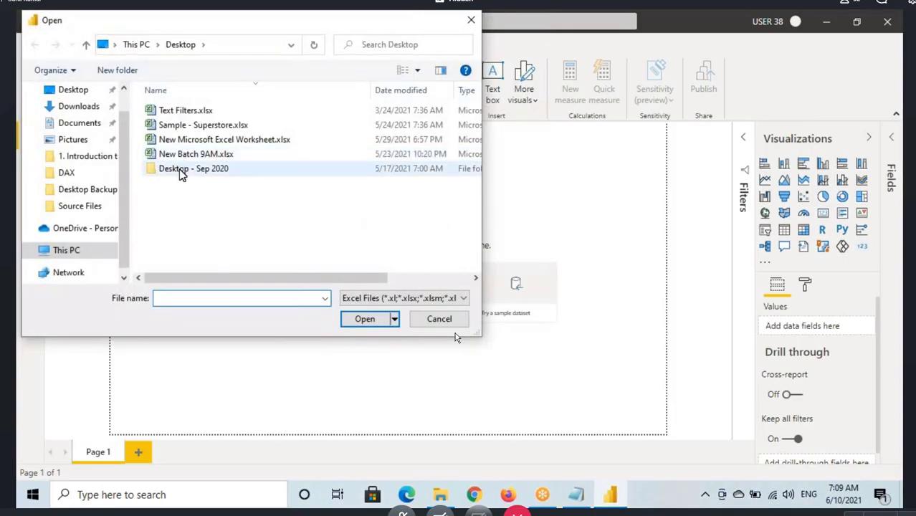
double_click(180, 172)
left_click(208, 127)
double_click(208, 126)
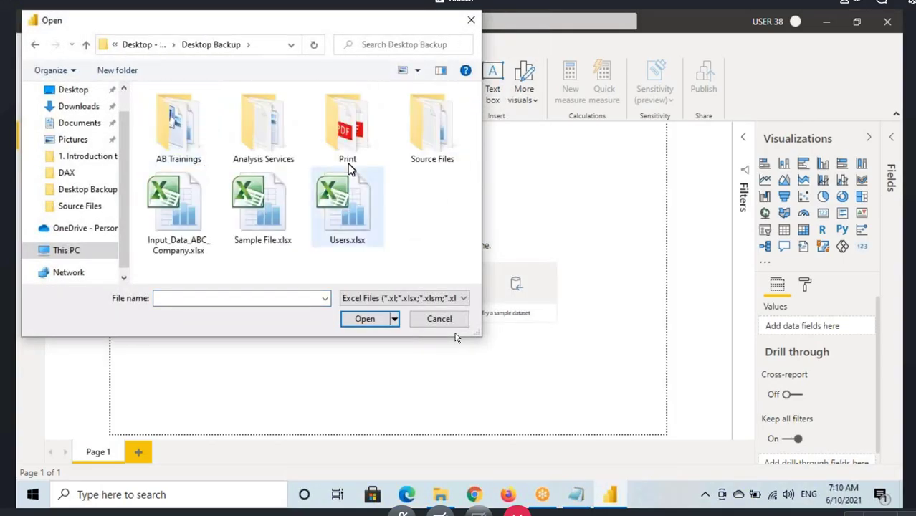
double_click(422, 135)
left_click(204, 140)
left_click(362, 317)
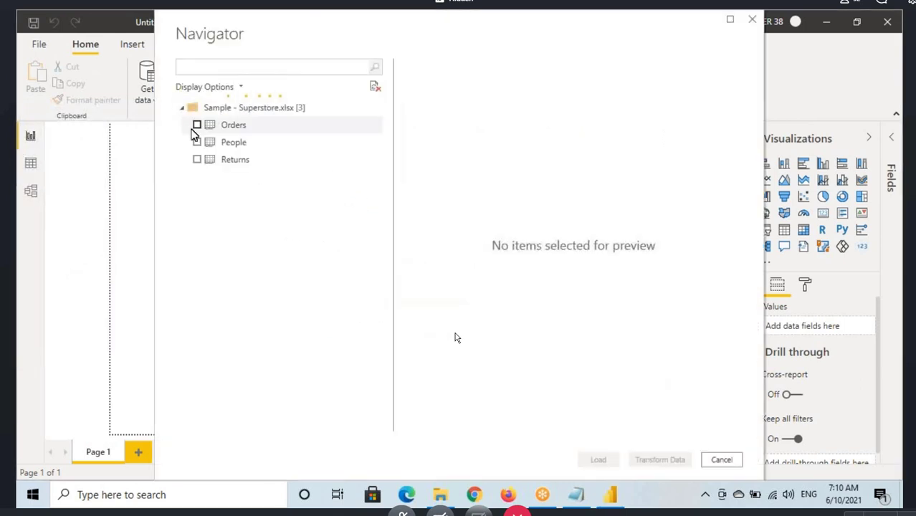
Step: Load the Orders table from the Superstore workbook into the report
left_click(200, 128)
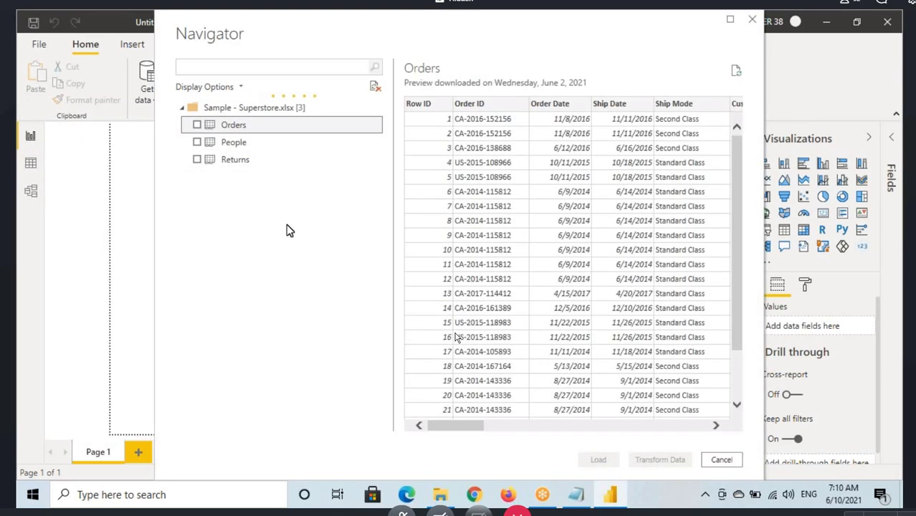
left_click(197, 125)
left_click(598, 461)
key("alt+Tab")
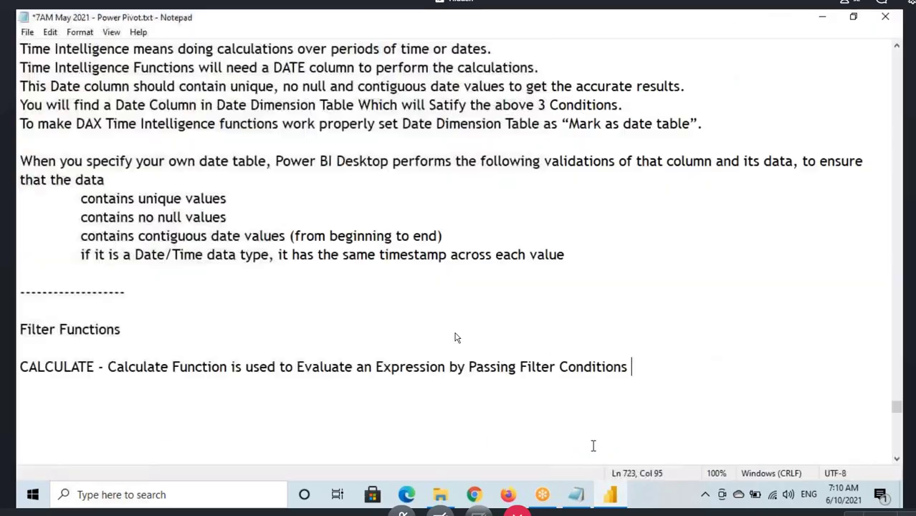
key("alt+Tab")
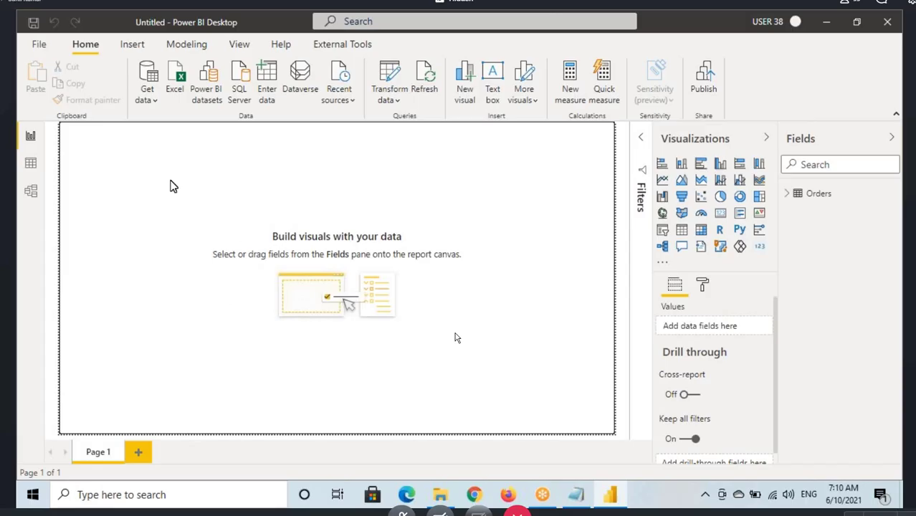
Step: View the rows of the Orders table and select its Sales column
left_click(40, 172)
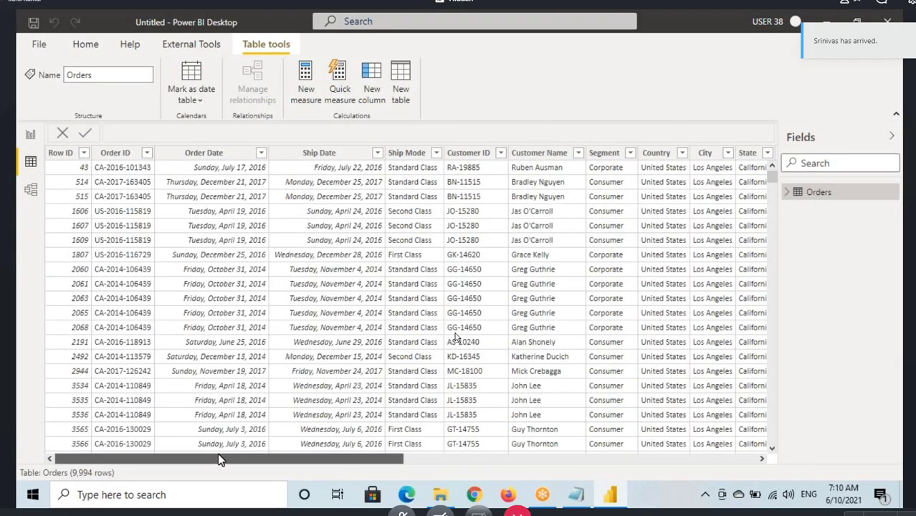
left_click_drag(252, 459, 601, 459)
left_click(555, 155)
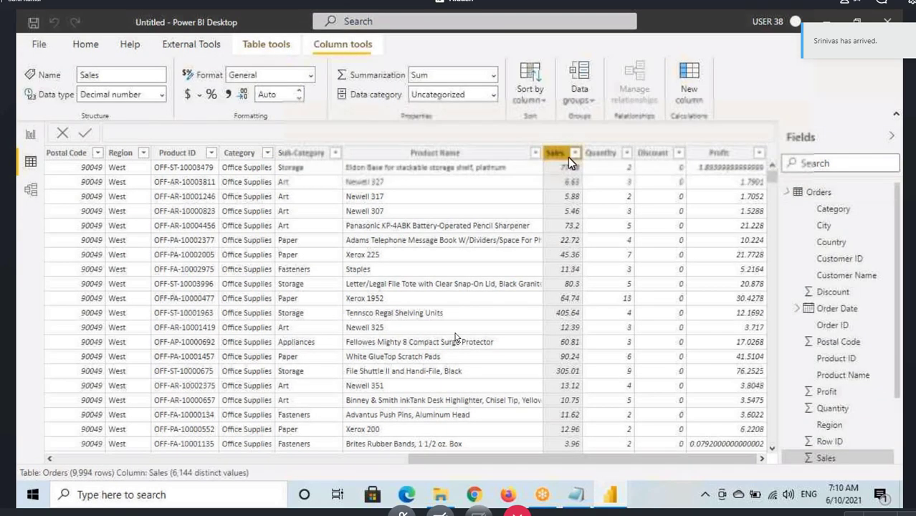
Step: Switch to Notepad and add the line "create a measure to show sum of sale" below the CALCULATE description, separated by a blank line
key("alt+Tab")
scroll(454, 338, "down", 4)
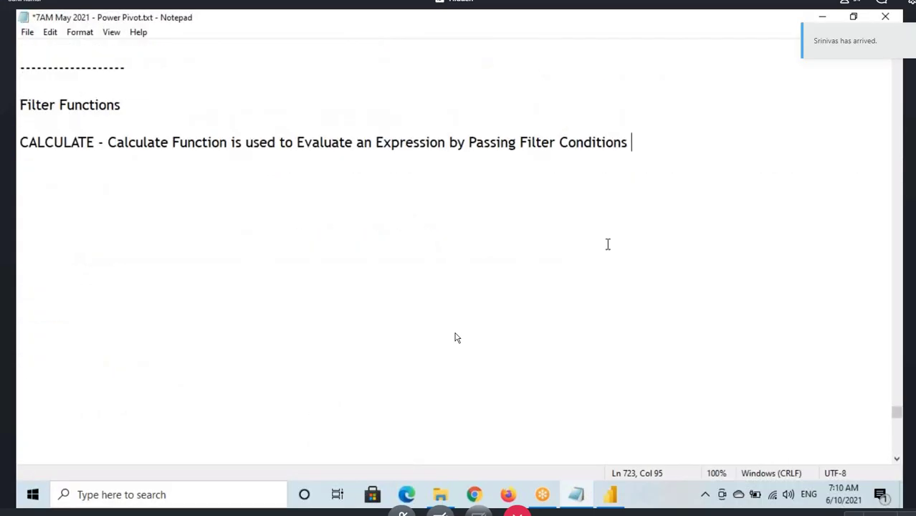
key("Return")
key("Return")
type("create")
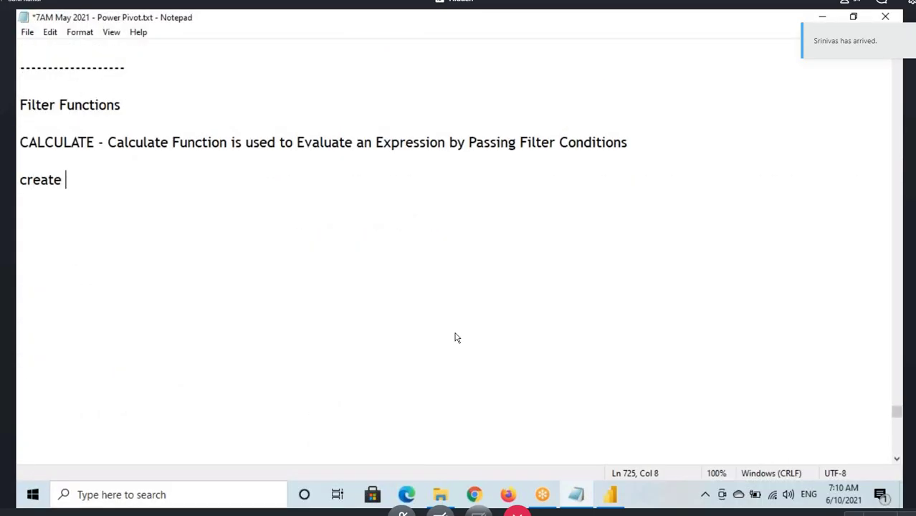
type(" a mead")
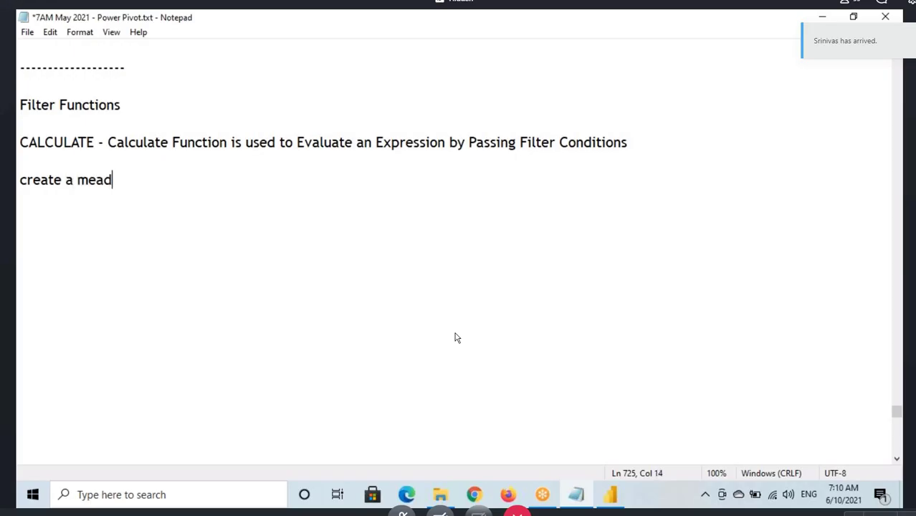
key("BackSpace")
type("su")
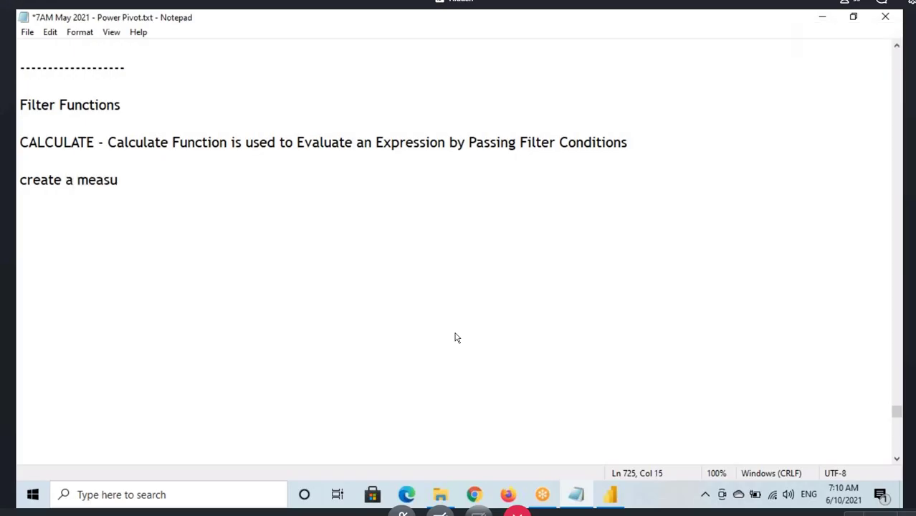
type("ee to sh")
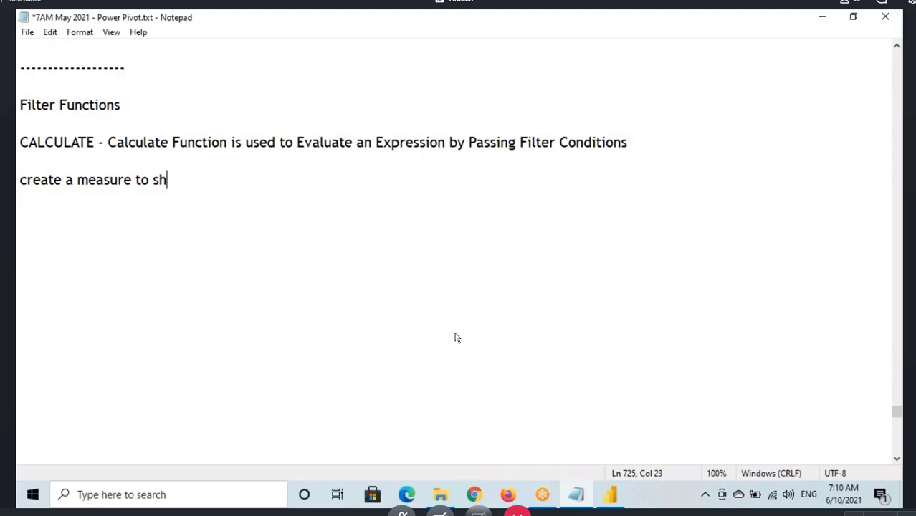
type("ow sum")
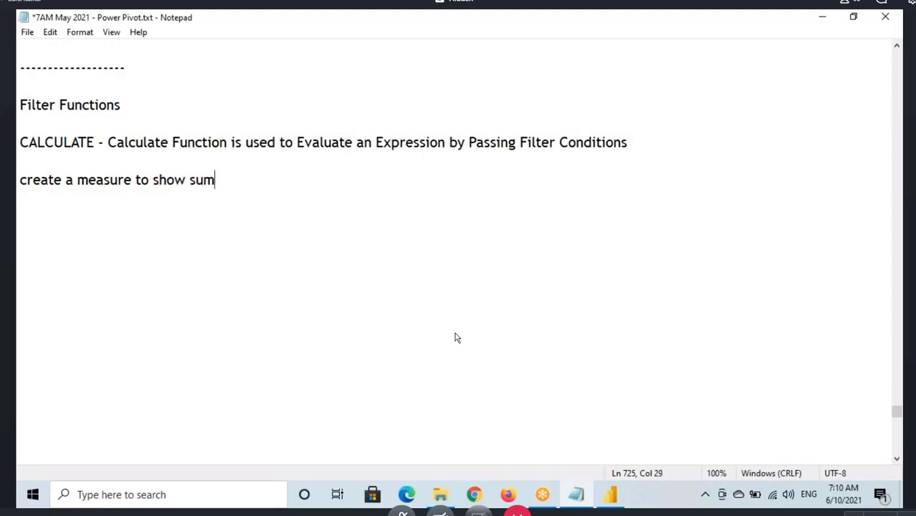
type(" of sale")
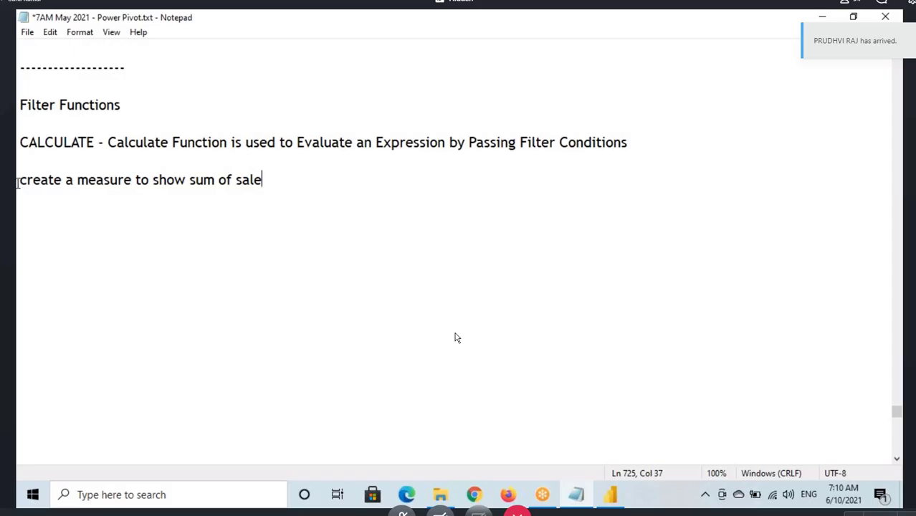
left_click_drag(17, 182, 265, 181)
left_click(273, 182)
left_click_drag(194, 180, 277, 177)
left_click(272, 182)
Step: Switch to Power BI Desktop and create a new measure named SumOfSales in the Orders table
left_click(614, 495)
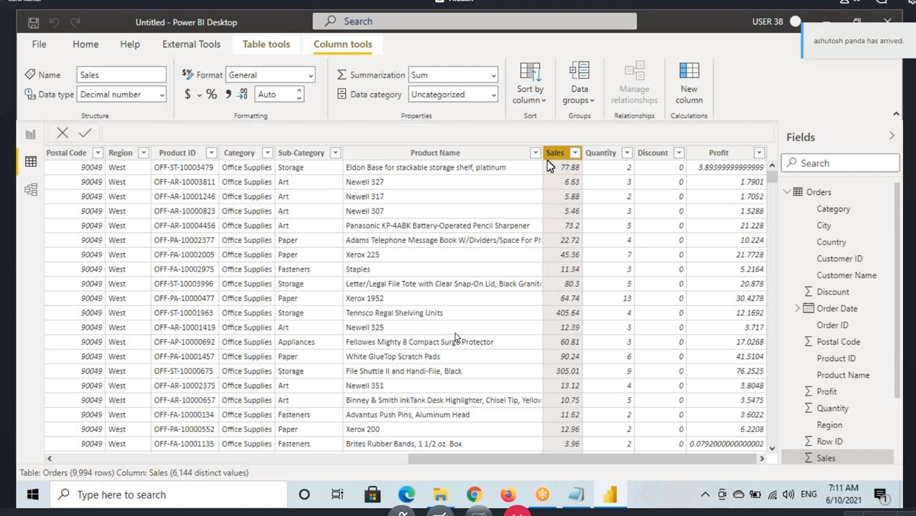
left_click(818, 192)
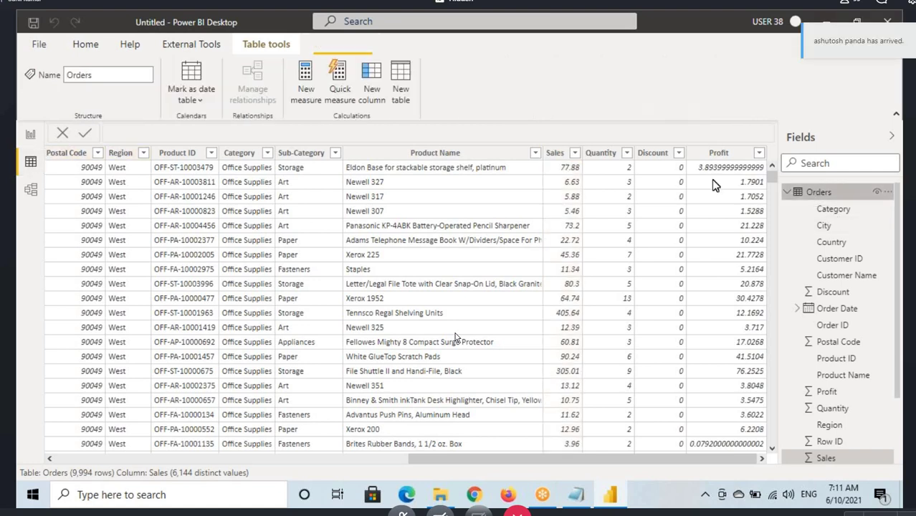
left_click(308, 74)
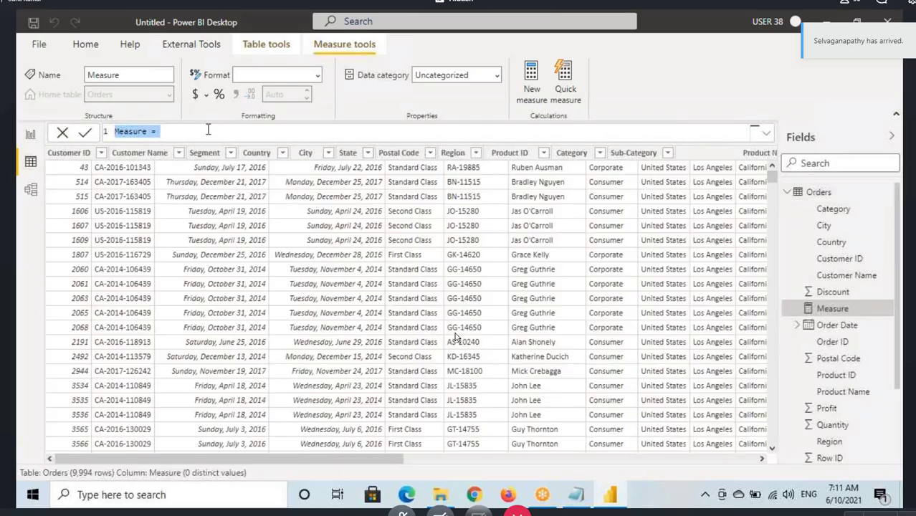
scroll(208, 129, "up", 2)
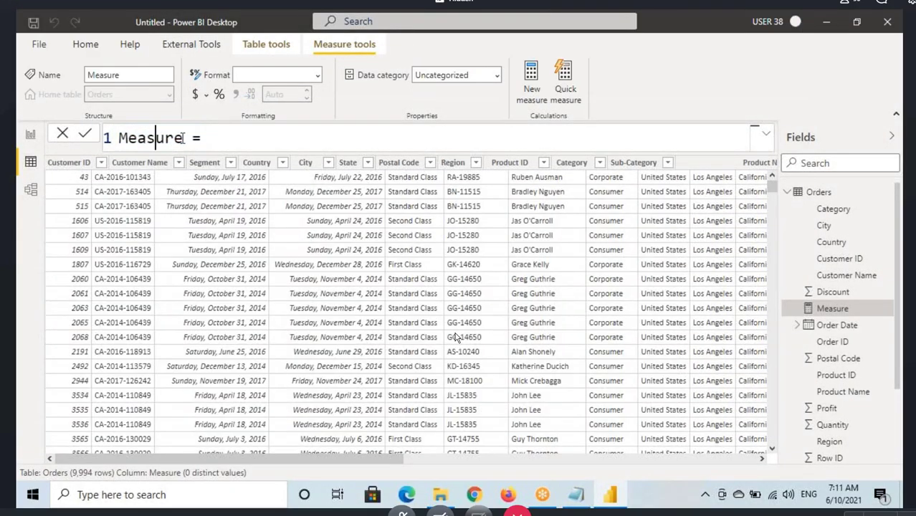
left_click_drag(183, 138, 155, 138)
double_click(146, 138)
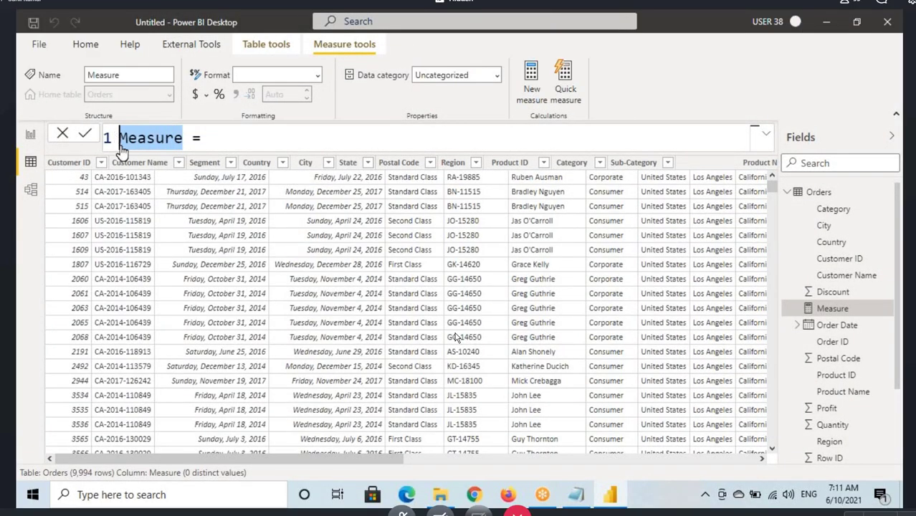
double_click(171, 137)
type("SumOfS")
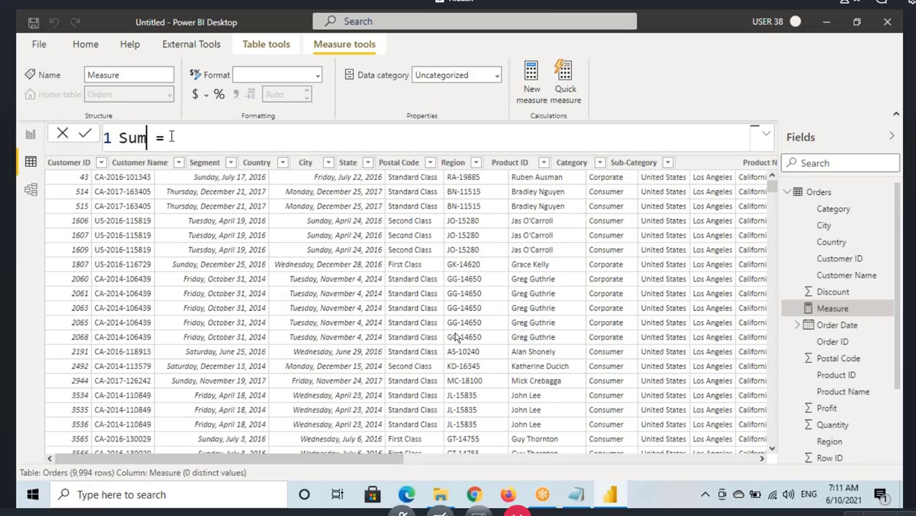
type("ales")
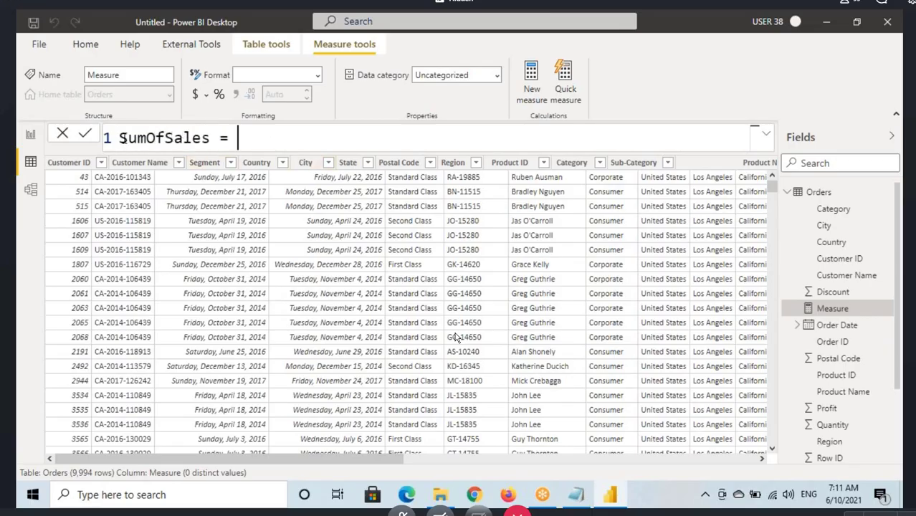
Step: Define the SumOfSales measure as SUM(Orders[Sales]) and commit the formula
left_click_drag(118, 138, 213, 137)
left_click(273, 147)
type("SUM(")
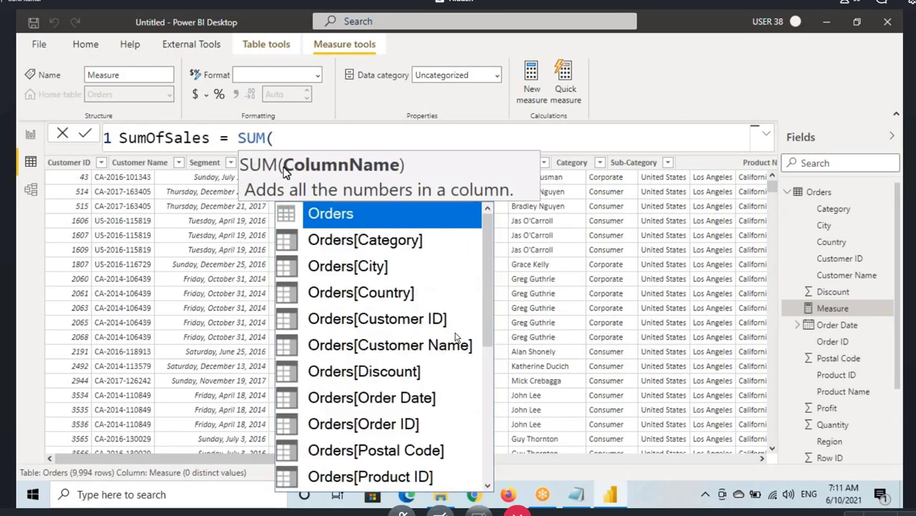
type("sales")
key("Tab")
type(")")
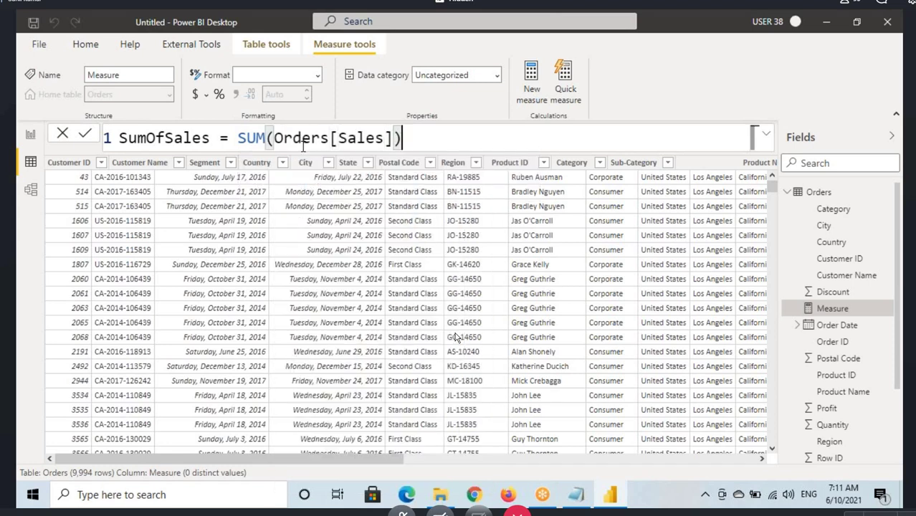
key("Return")
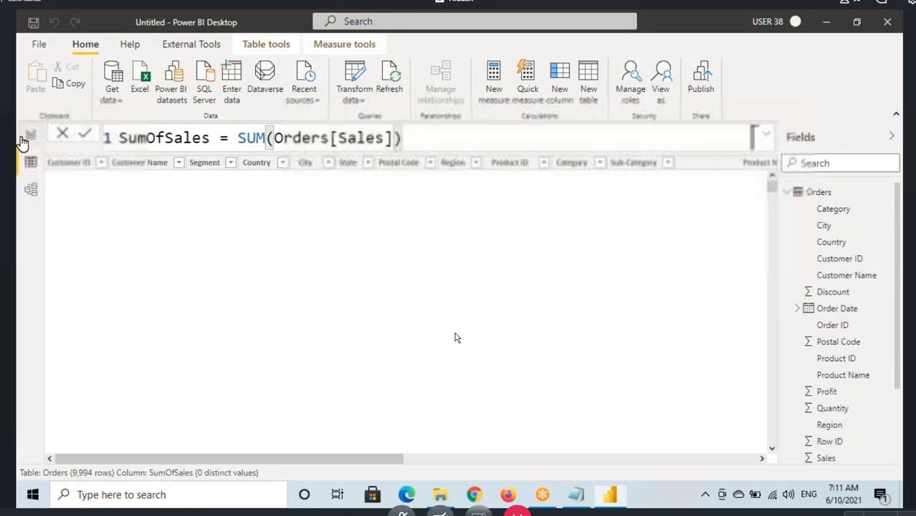
Step: Add a card visual to the report page, collapse the filters area and resize the card to a small box
left_click(30, 135)
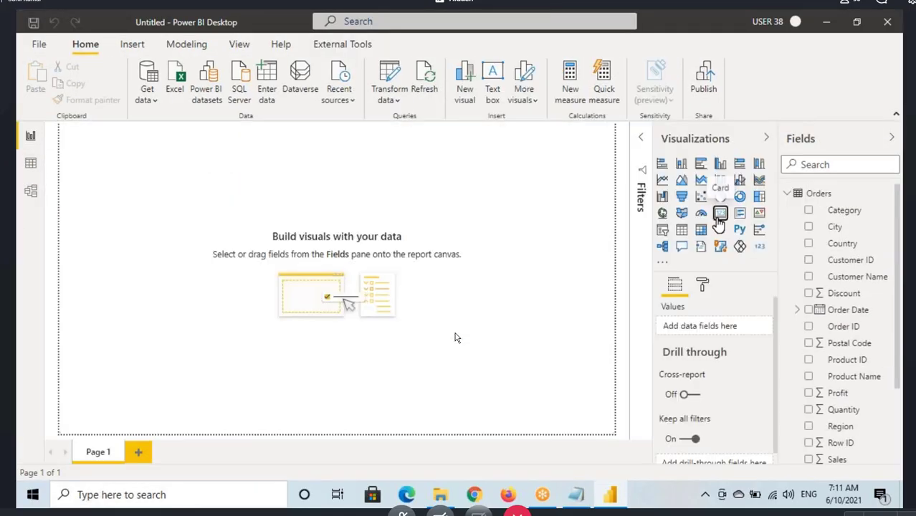
left_click(631, 142)
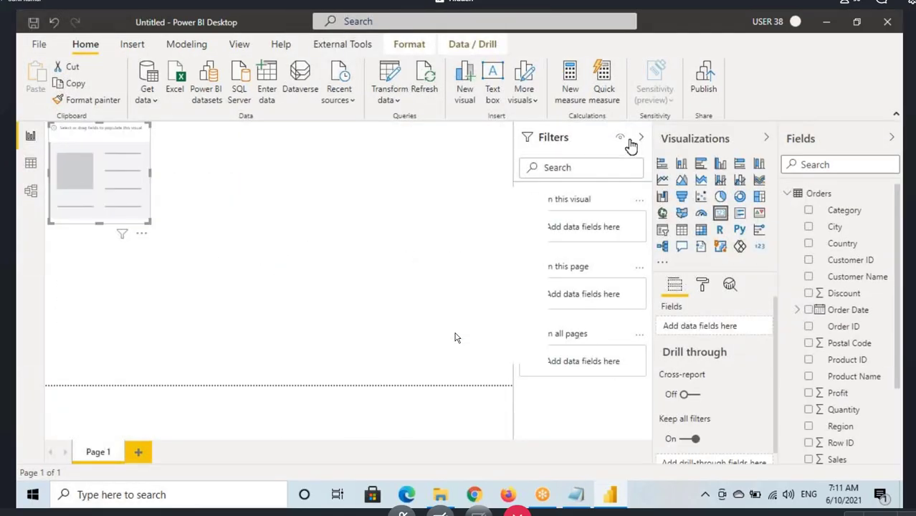
left_click_drag(194, 262, 188, 221)
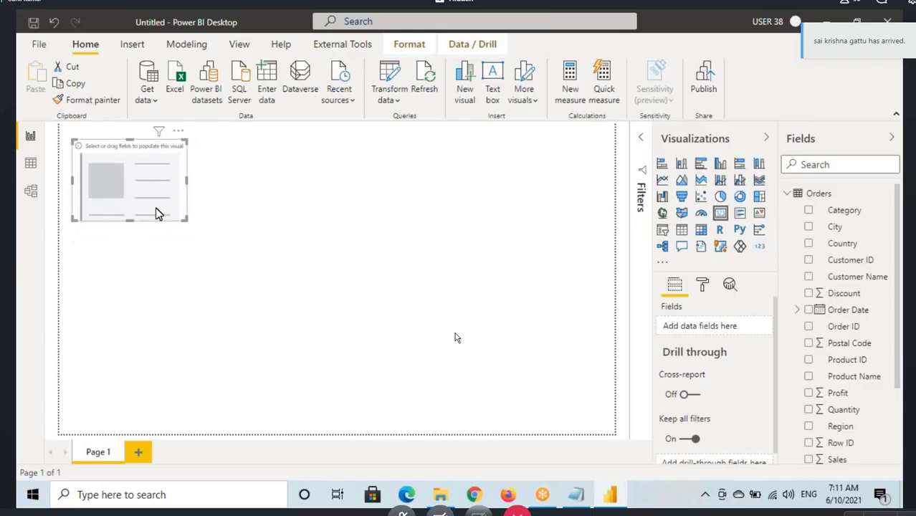
Step: Assign the SumOfSales measure to the card visual
scroll(892, 398, "down", 3)
left_click(845, 354)
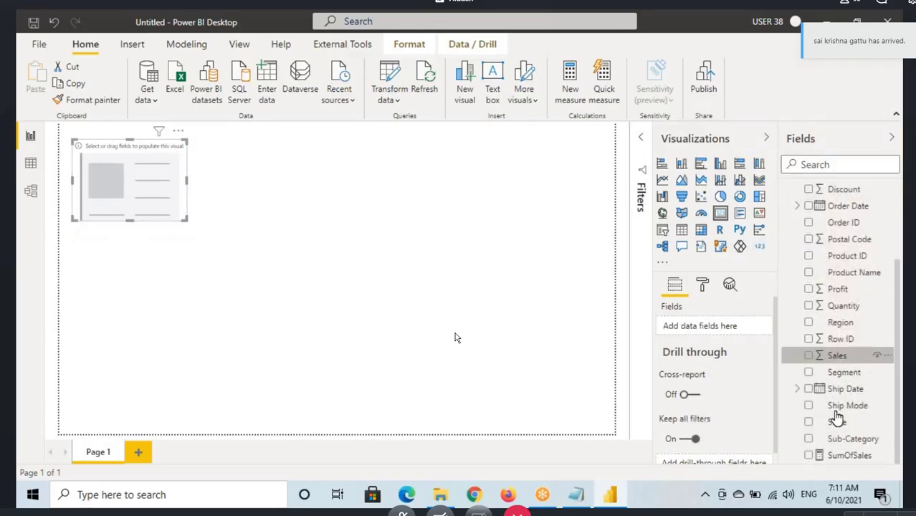
left_click_drag(847, 455, 126, 183)
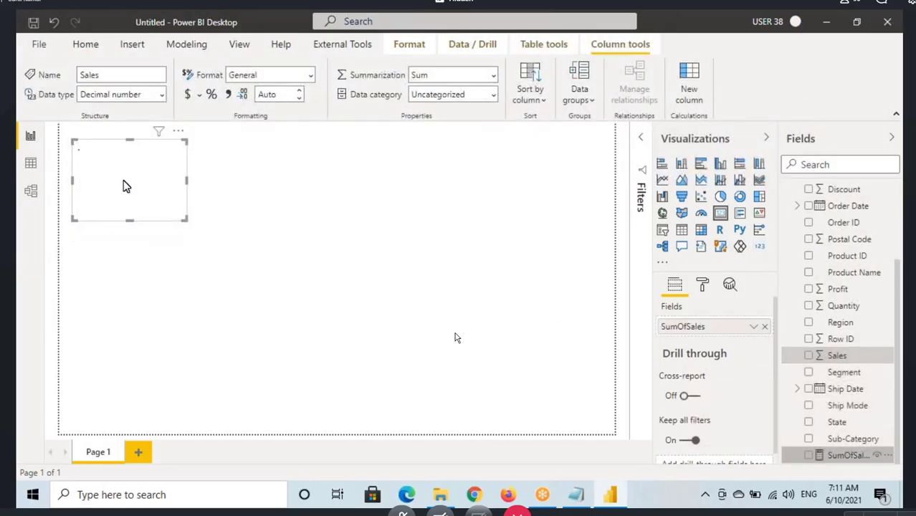
Step: Turn on the card's border and set the border color to grey
left_click(702, 286)
left_click(745, 434)
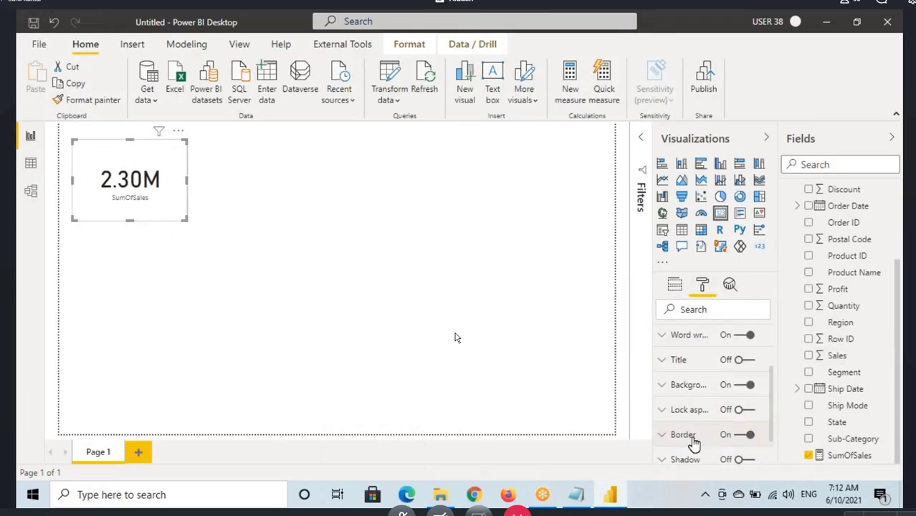
left_click(693, 445)
scroll(691, 458, "down", 2)
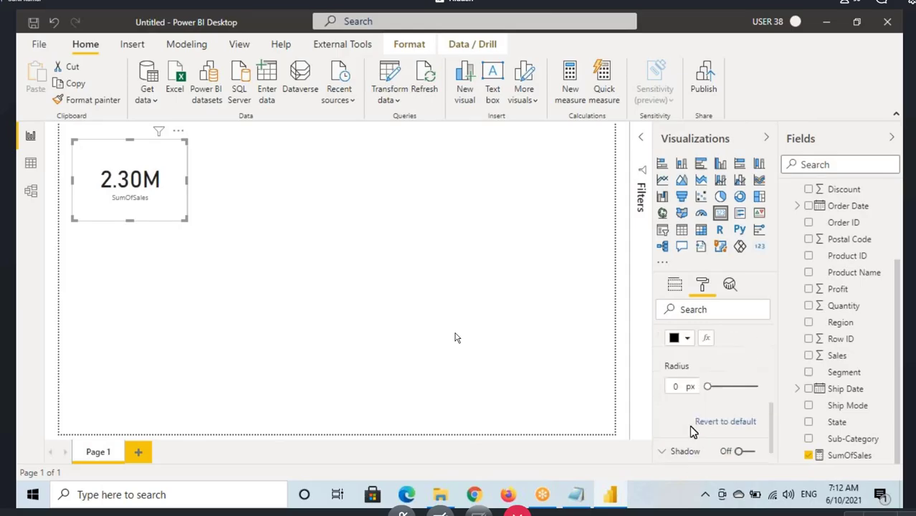
left_click(680, 342)
left_click(683, 210)
scroll(670, 378, "up", 1)
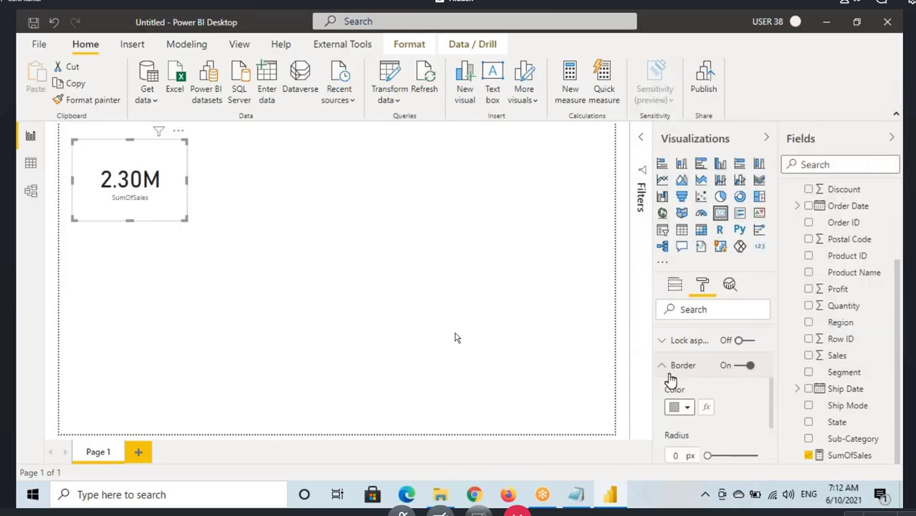
left_click(671, 377)
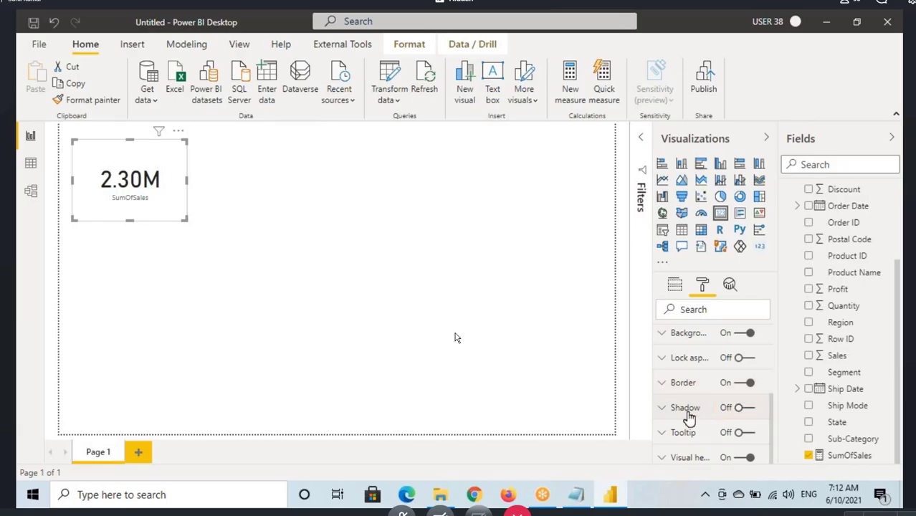
Step: Turn on the SumOfSales card's shadow and set the shadow position to Inside
left_click(749, 407)
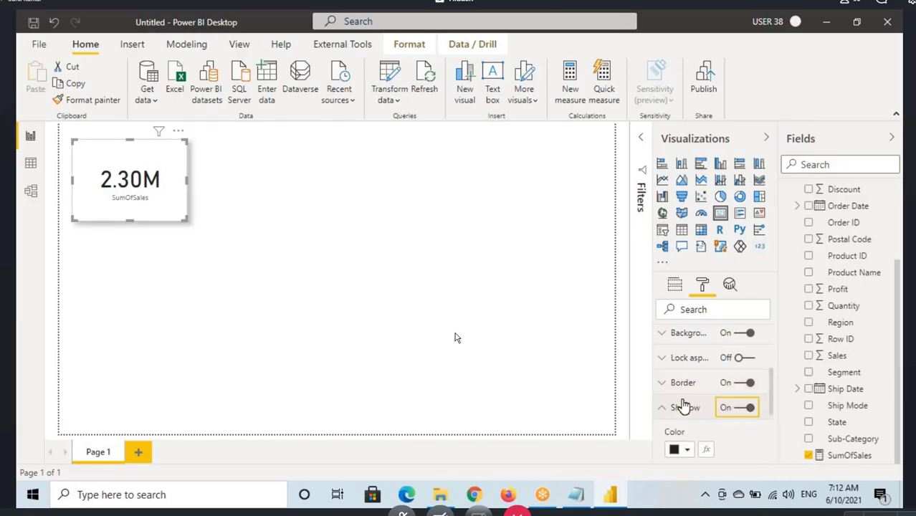
left_click(681, 447)
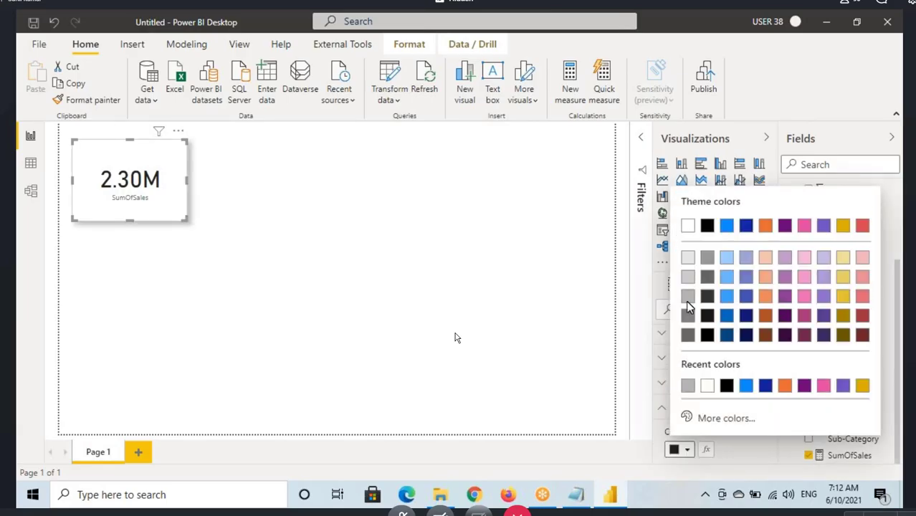
left_click(744, 465)
scroll(698, 401, "down", 3)
left_click(709, 355)
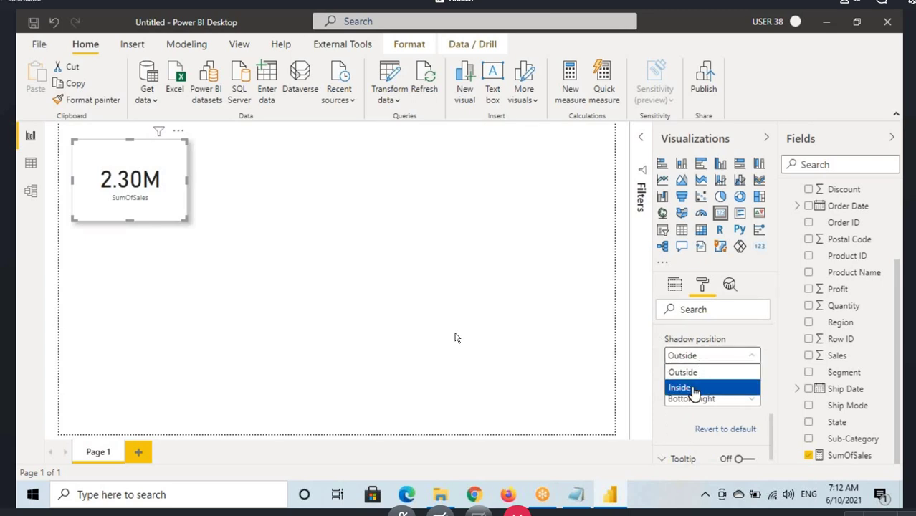
left_click(693, 388)
scroll(718, 410, "up", 5)
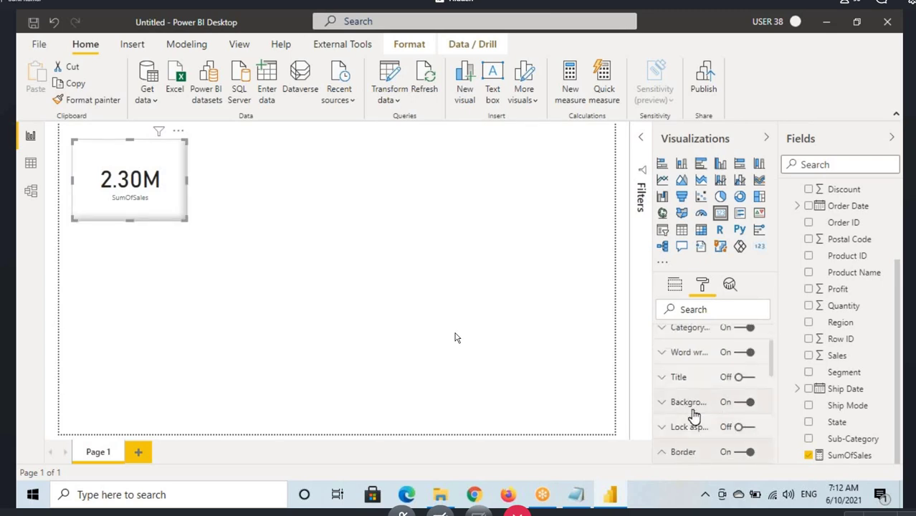
Step: Set the card's category label text size to 15 pt and its color to black
scroll(693, 412, "up", 2)
left_click(688, 388)
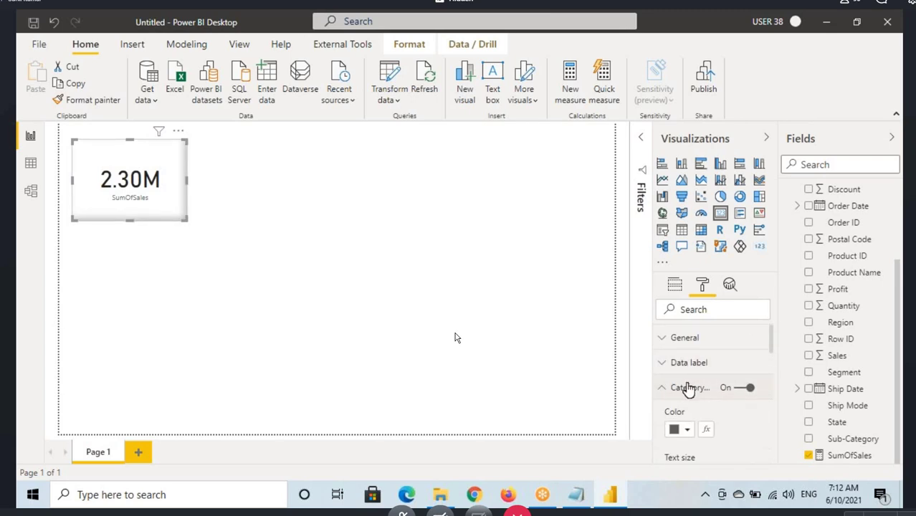
scroll(688, 388, "down", 1)
double_click(676, 405)
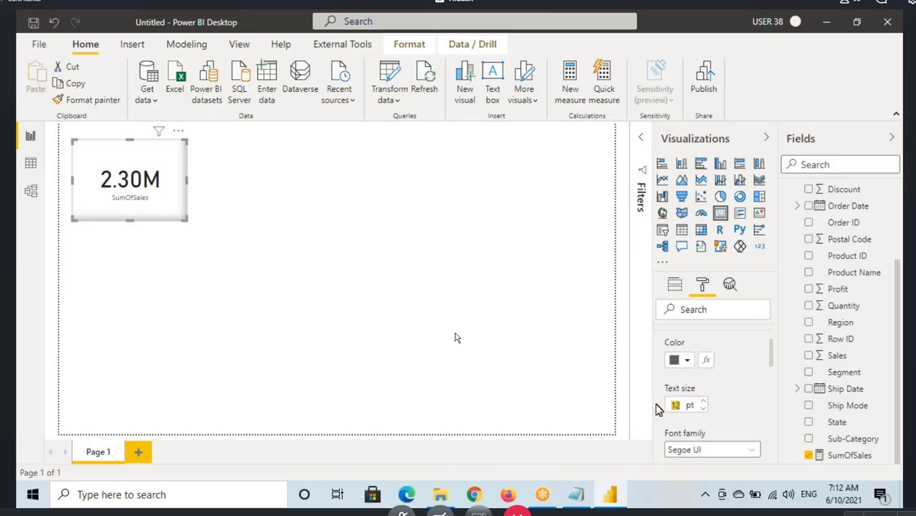
type("15")
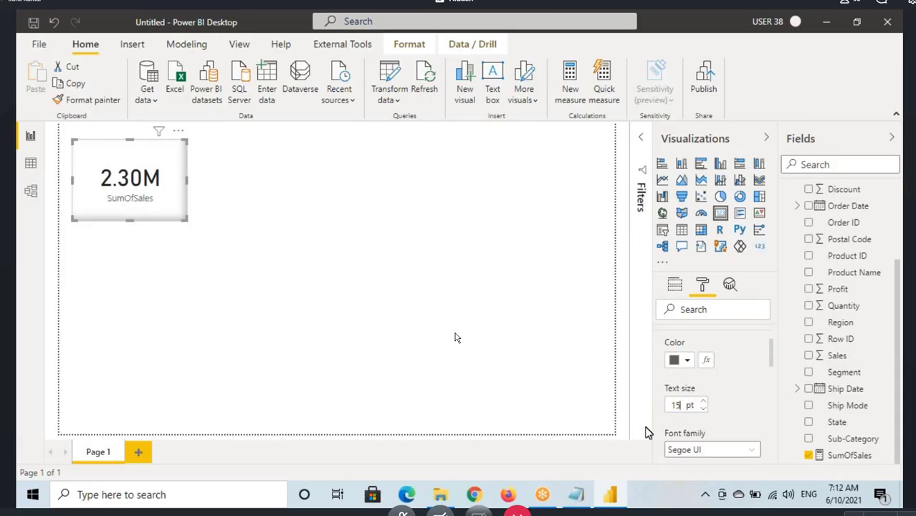
left_click(675, 359)
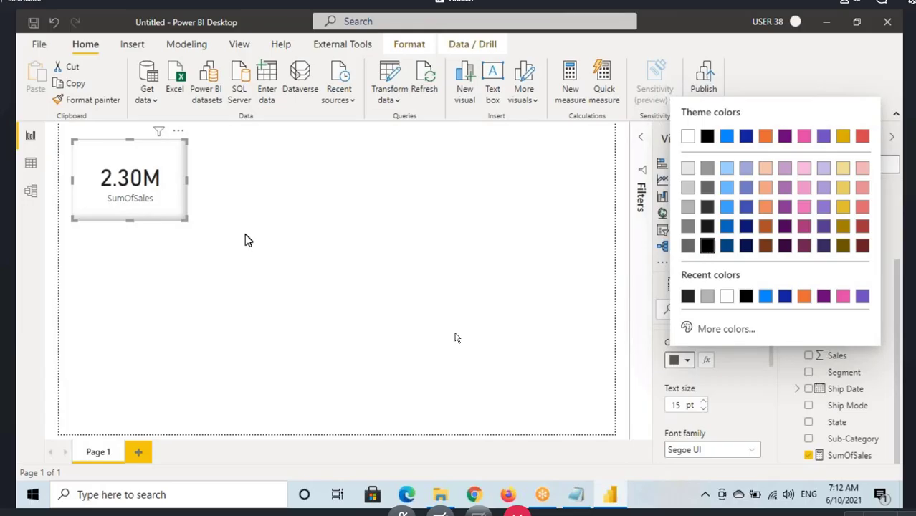
Step: Shrink the SumOfSales card slightly by its lower corner, keeping its upper corner in place
left_click(198, 223)
left_click(180, 224)
left_click(178, 218)
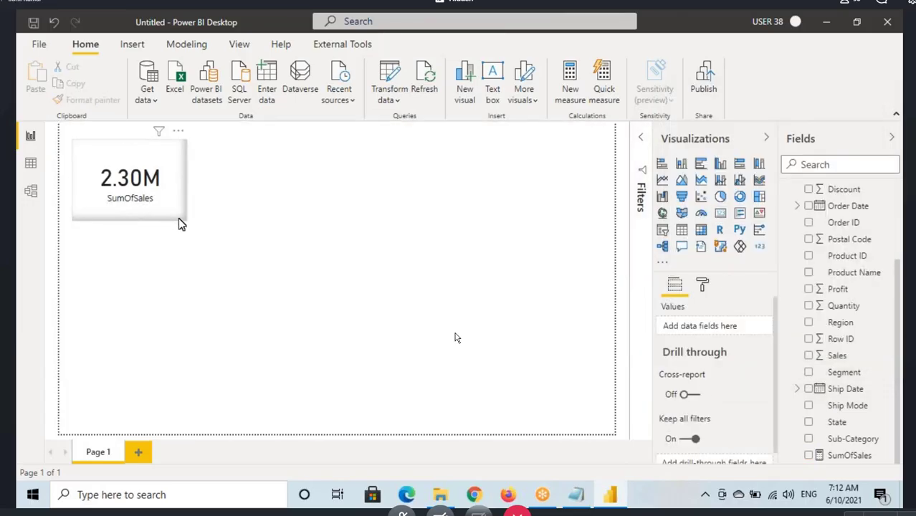
left_click_drag(187, 219, 179, 211)
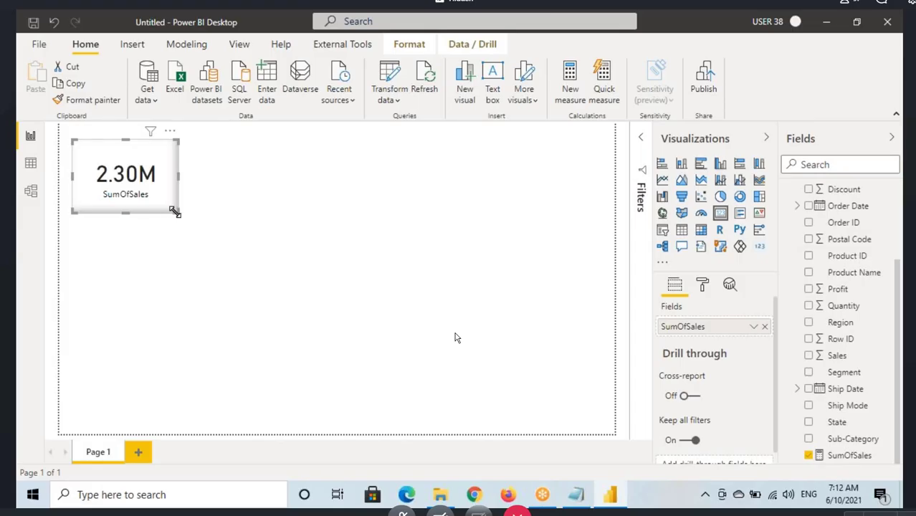
left_click_drag(175, 212, 171, 210)
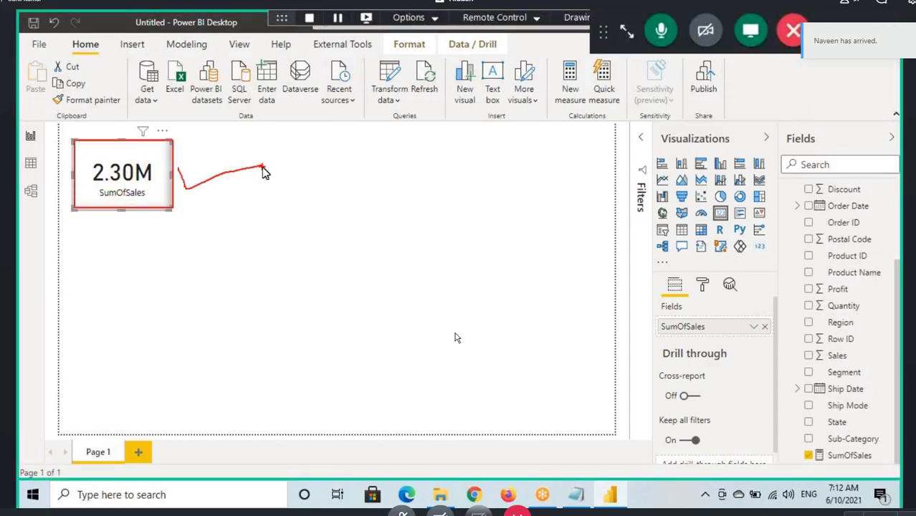
left_click(141, 198)
Step: Examine the Region and Sales columns in the Orders table data
left_click(35, 171)
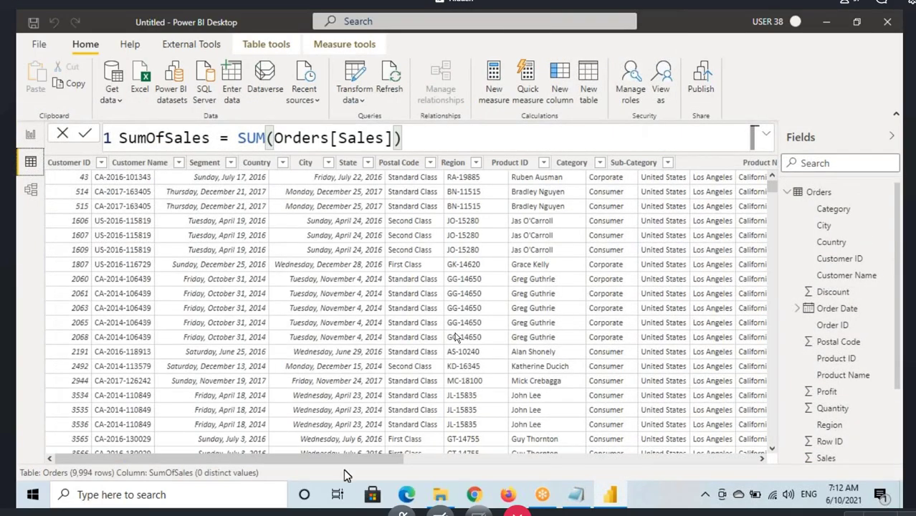
left_click_drag(359, 459, 710, 459)
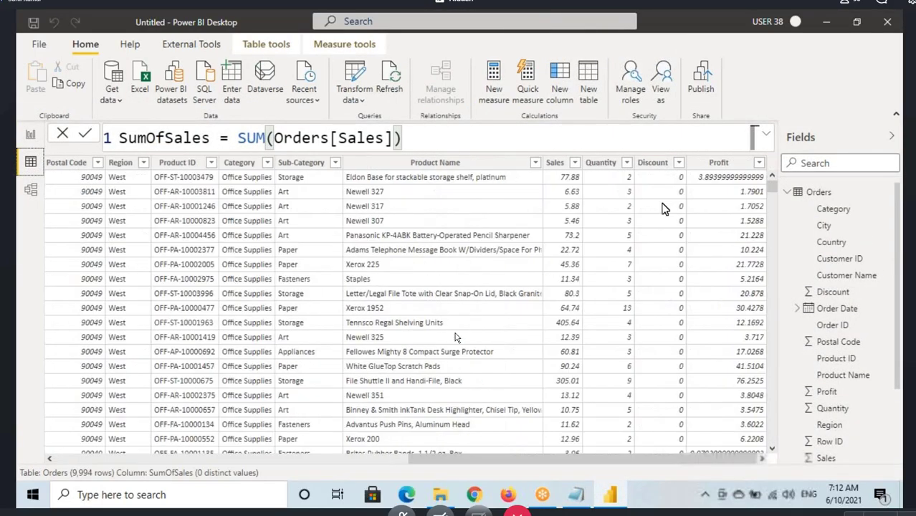
left_click(557, 163)
left_click(114, 177)
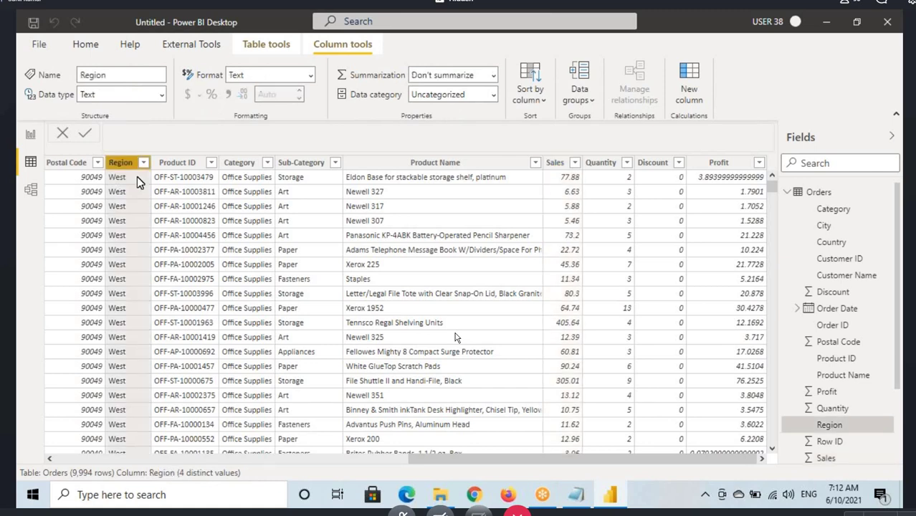
left_click(556, 164)
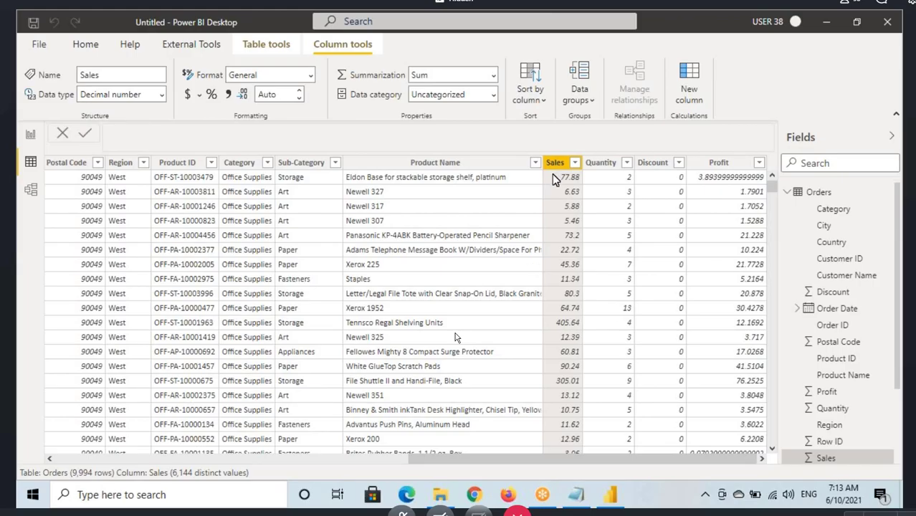
Step: Switch to the Notepad notes and duplicate the line "create a measure to show sum of sale" below itself
left_click(578, 496)
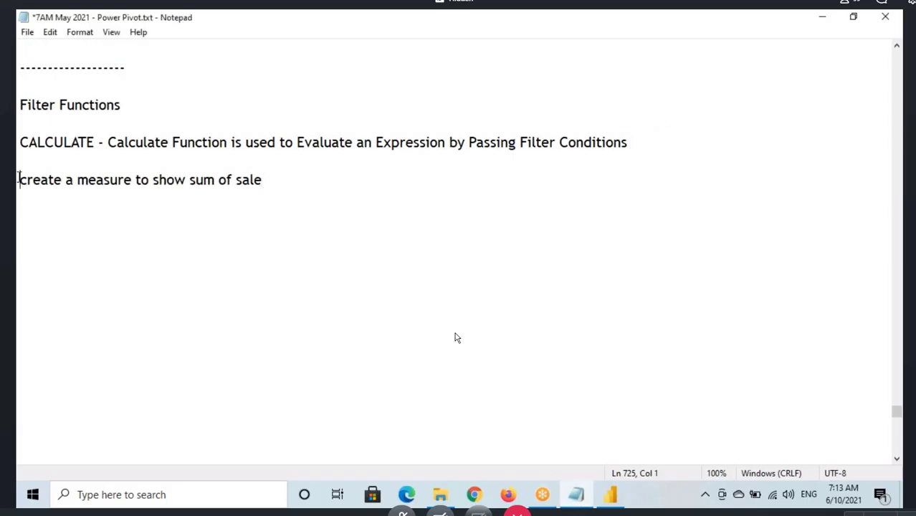
left_click_drag(20, 179, 265, 176)
key("ctrl+c")
left_click(265, 175)
key("Return")
key("Return")
key("ctrl+v")
key("Return")
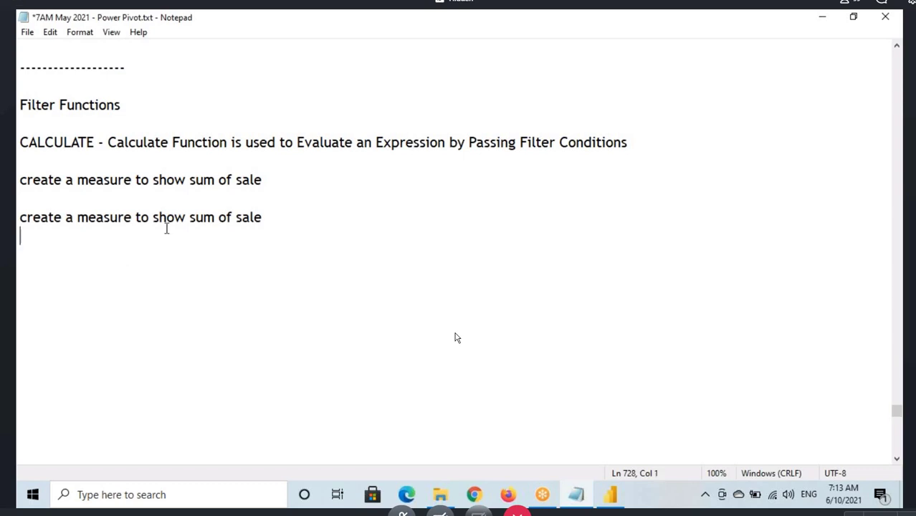
Step: Extend the duplicated line with the condition "where region = Central"
left_click(276, 219)
type("where ref")
key("BackSpace")
type("gi")
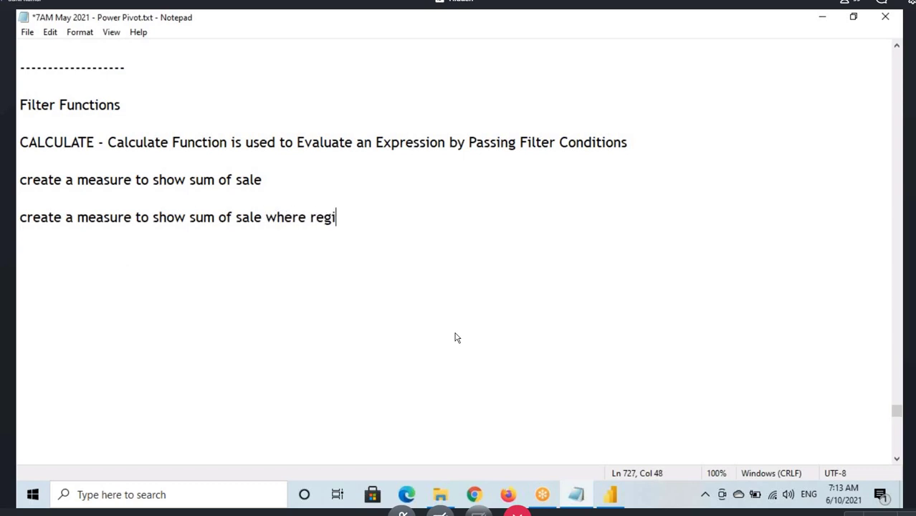
type("on = Cnetral")
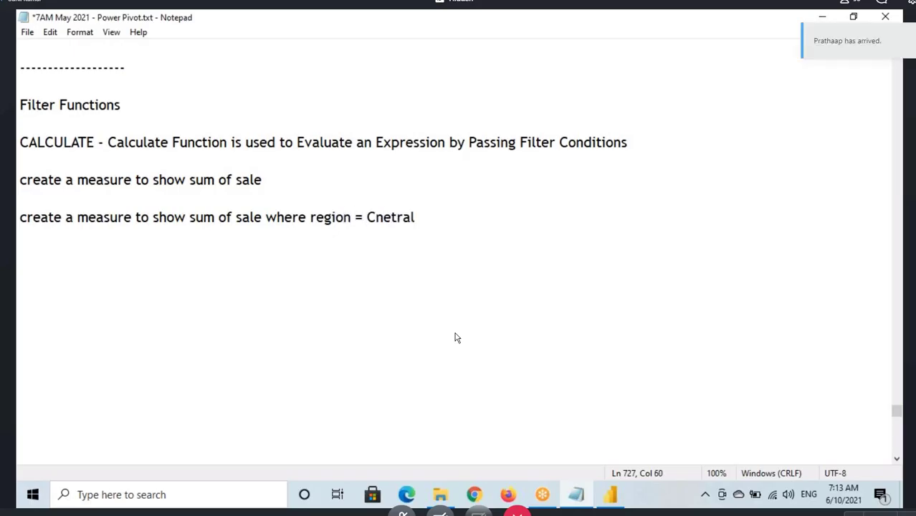
key("BackSpace")
key("BackSpace")
key("BackSpace")
key("BackSpace")
key("BackSpace")
key("BackSpace")
key("BackSpace")
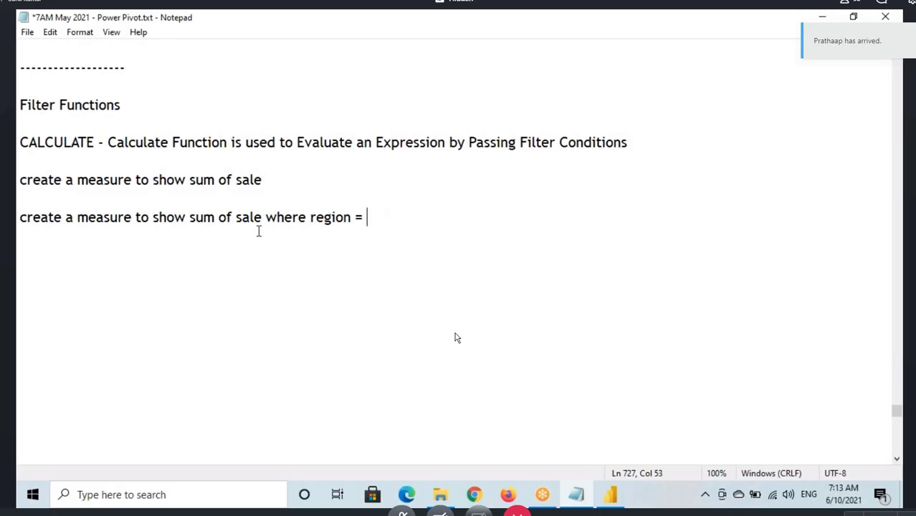
type("Central")
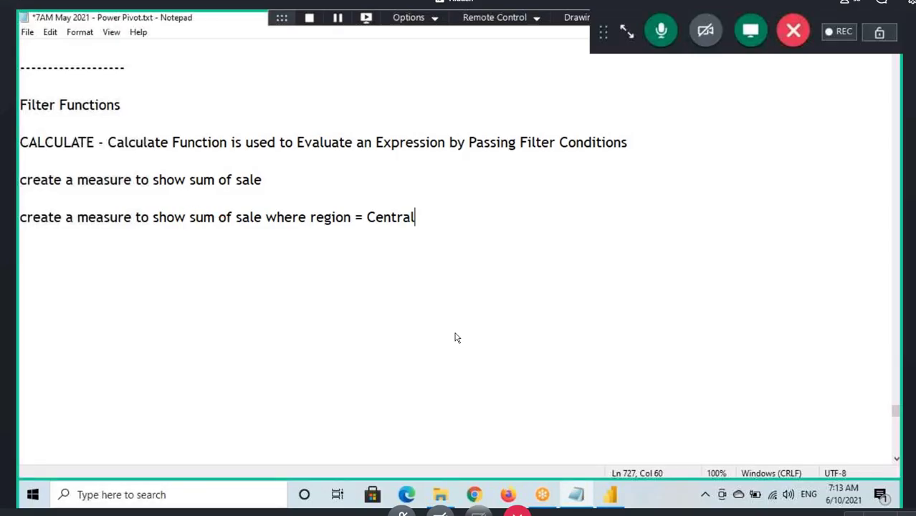
mouse_move(187, 211)
left_mouse_down()
mouse_move(265, 225)
mouse_move(225, 288)
left_mouse_up()
mouse_move(331, 228)
left_mouse_down()
mouse_move(416, 204)
mouse_move(357, 202)
mouse_move(309, 228)
mouse_move(345, 227)
mouse_move(350, 212)
mouse_move(383, 235)
mouse_move(303, 226)
left_mouse_up()
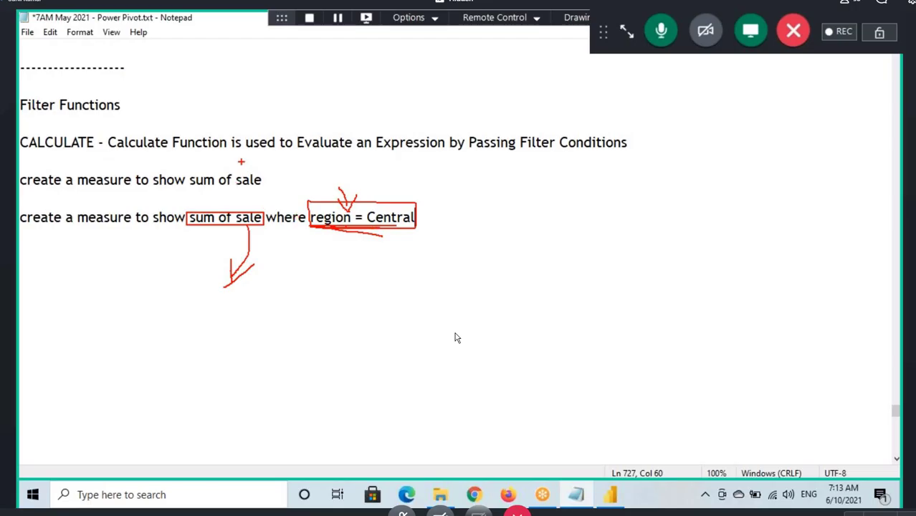
mouse_move(300, 155)
left_mouse_down()
mouse_move(435, 151)
mouse_move(301, 136)
left_mouse_up()
mouse_move(486, 159)
left_mouse_down()
mouse_move(597, 162)
mouse_move(634, 138)
mouse_move(519, 159)
left_mouse_up()
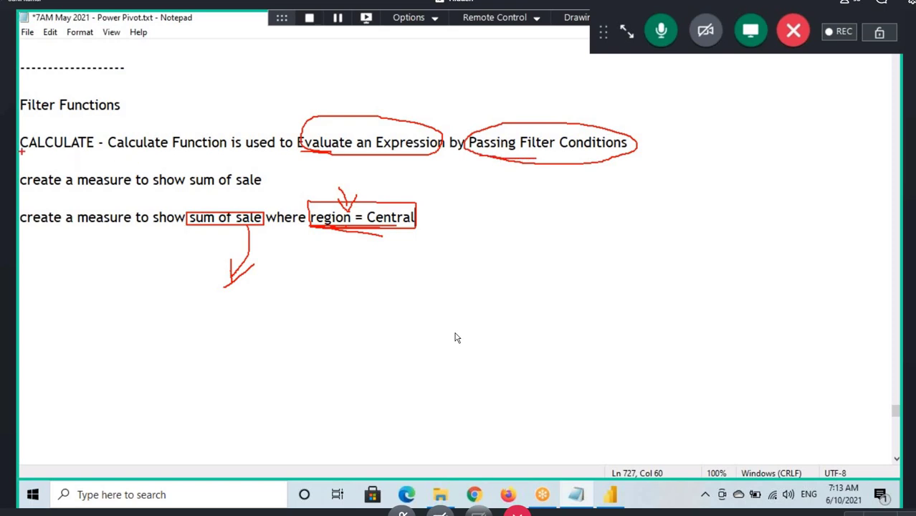
left_click_drag(21, 151, 93, 150)
key("Escape")
Step: Switch back to Power BI Desktop and create a new measure named CentralSales in the Orders table
left_click(617, 501)
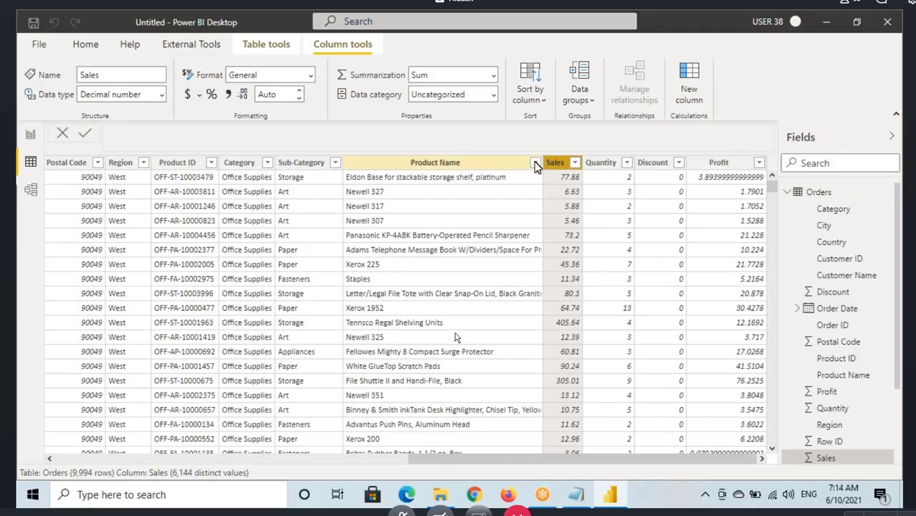
left_click(803, 192)
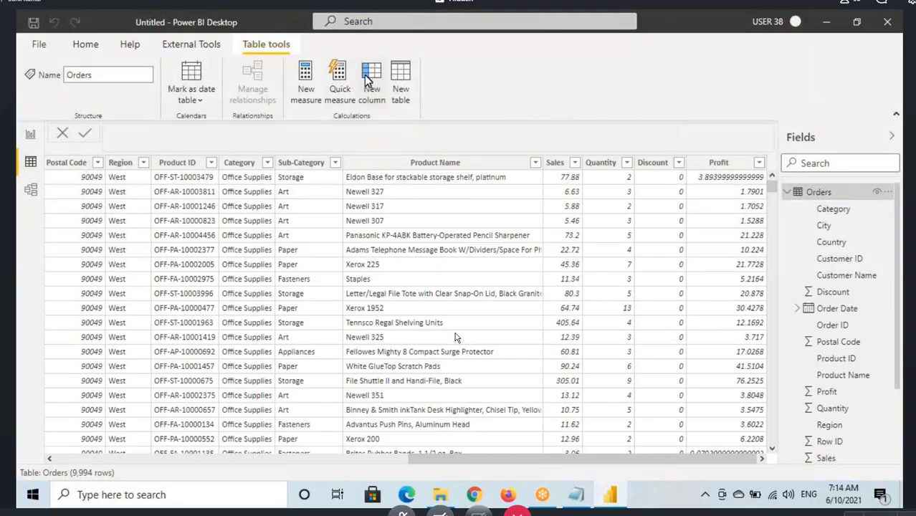
left_click(351, 185)
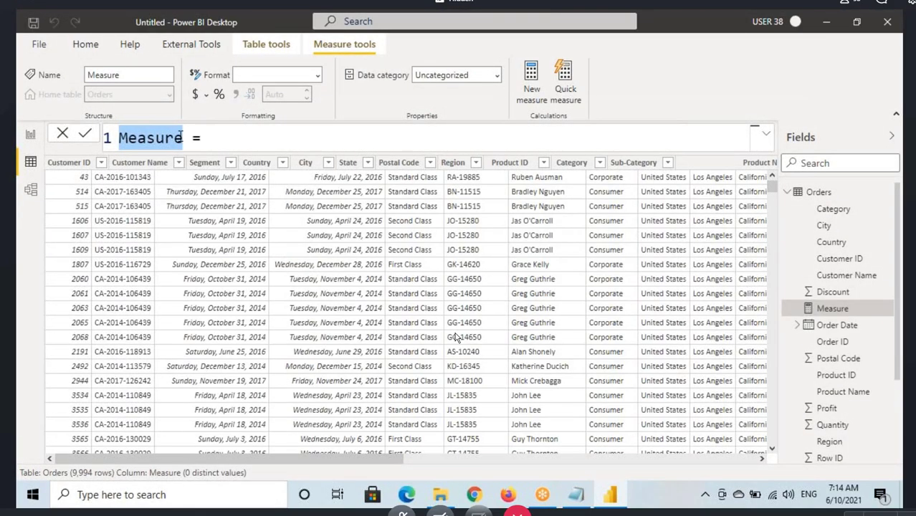
type("Central")
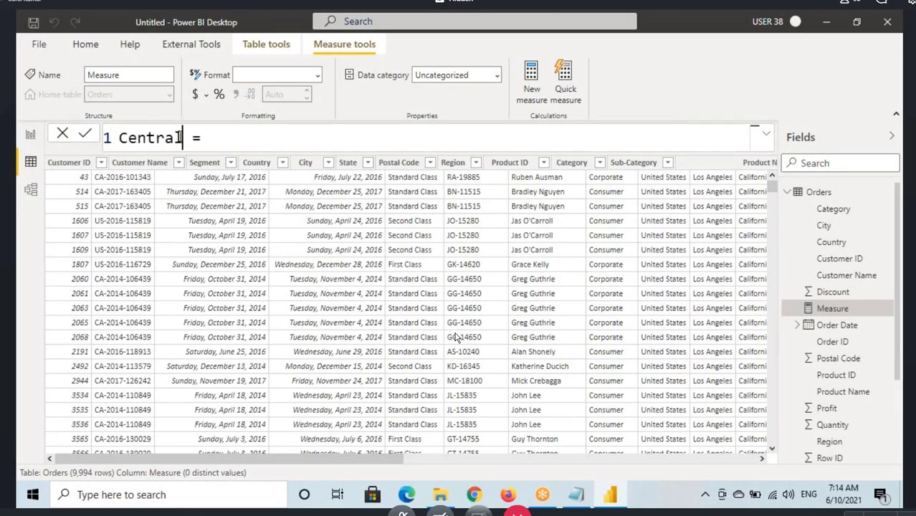
type("Sales")
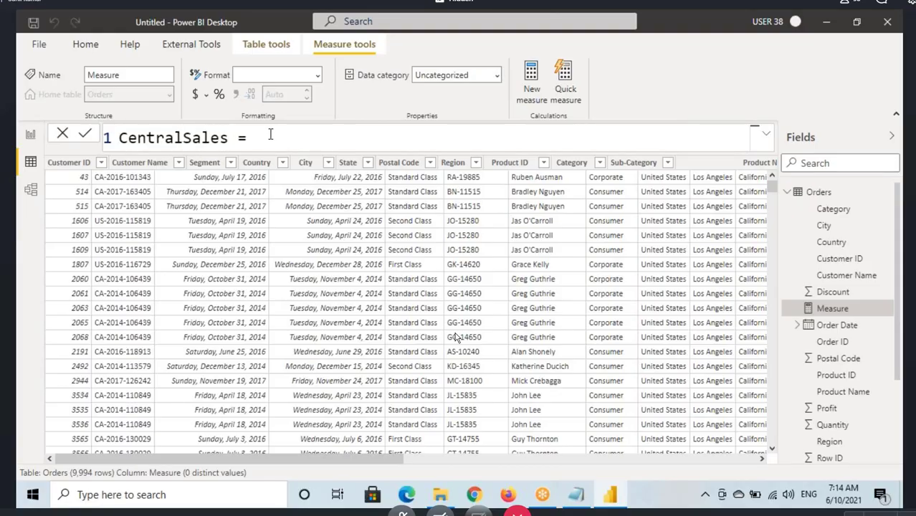
double_click(143, 136)
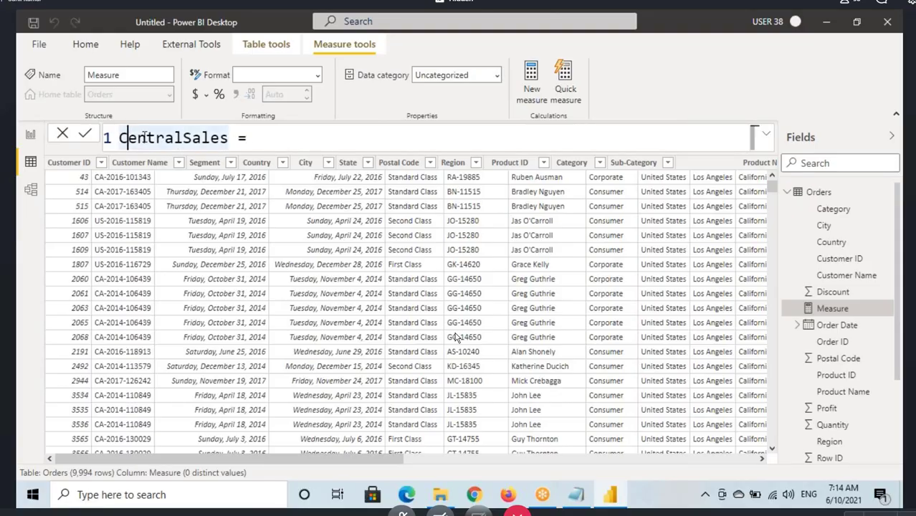
left_click(278, 137)
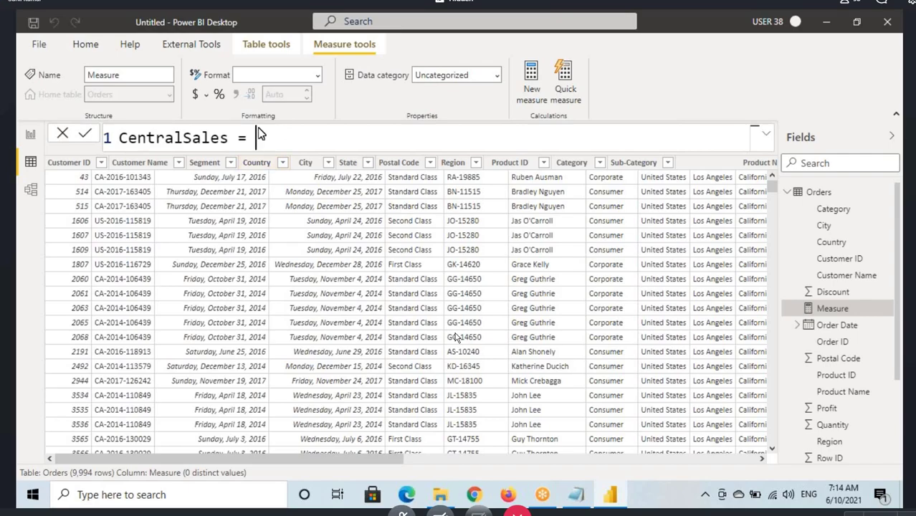
Step: Define the CentralSales measure as SUM(Orders[Sales]) and commit the formula
type("Sum")
key("Tab")
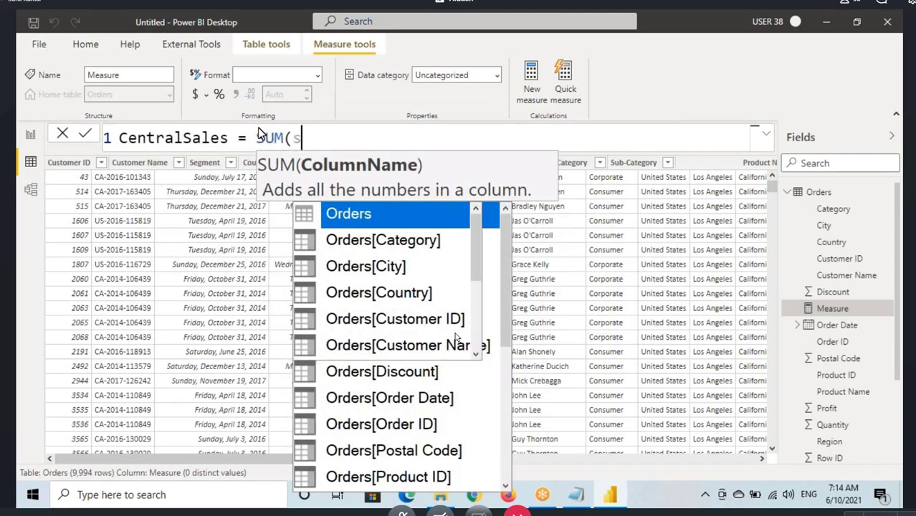
type("sales")
key("Tab")
type(")")
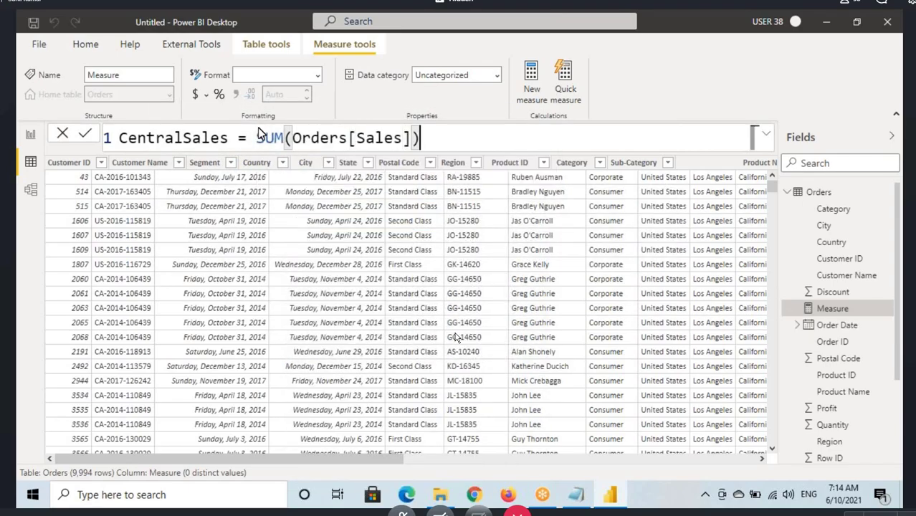
key("Return")
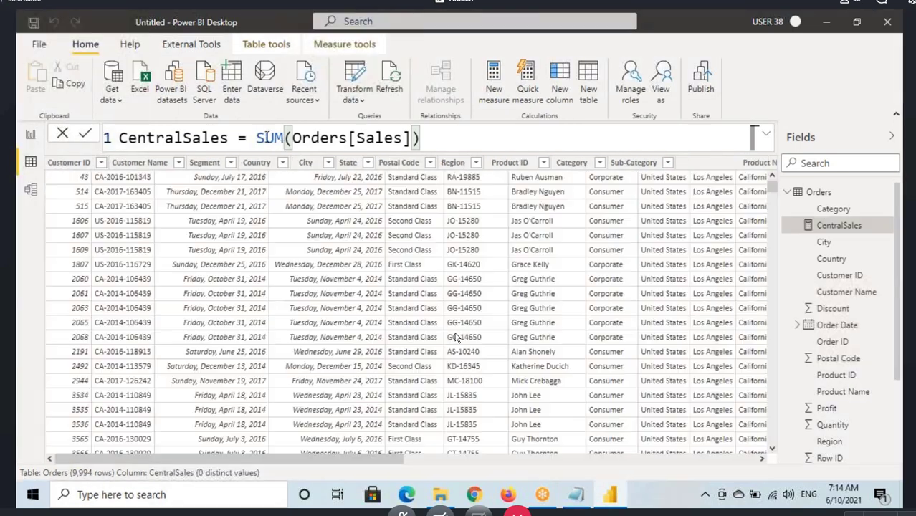
Step: Add a second card visual to the report page, below the SumOfSales card
left_click(31, 136)
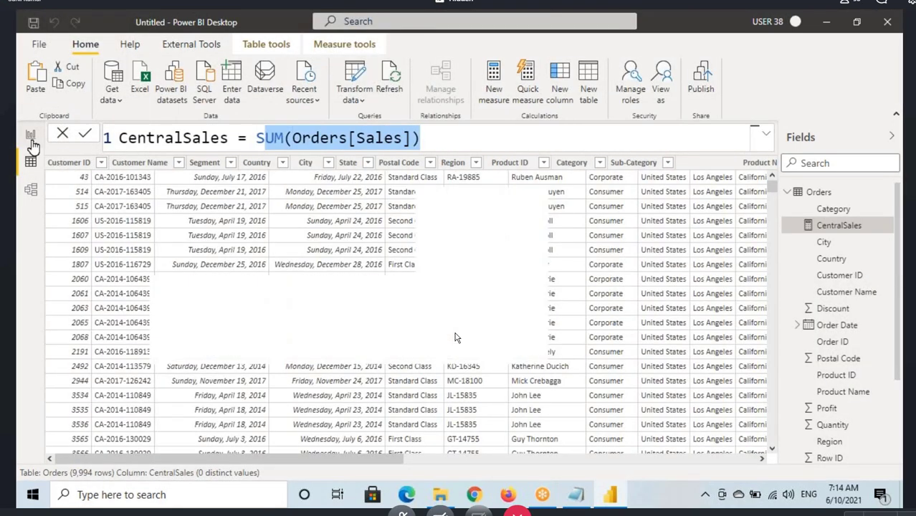
left_click(720, 213)
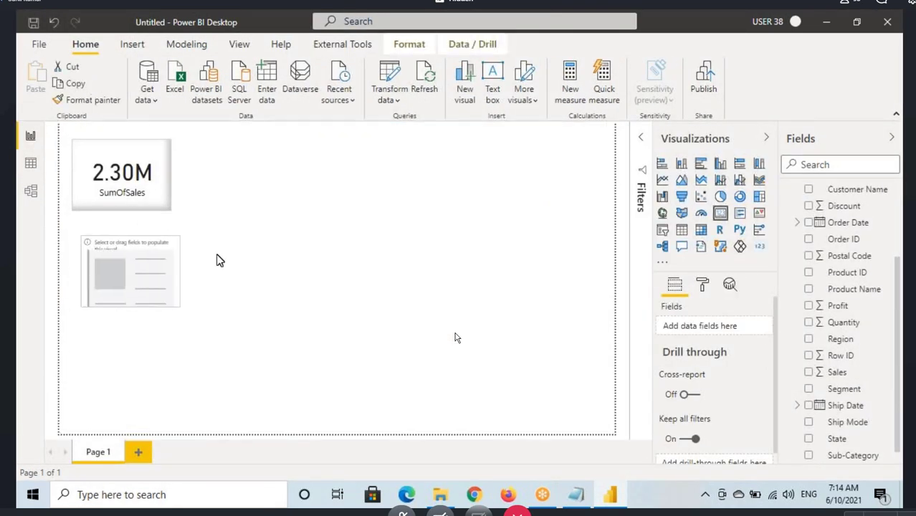
Step: Move the empty card beside the SumOfSales card and populate it with the CentralSales measure
left_click_drag(218, 257, 301, 194)
scroll(831, 301, "up", 3)
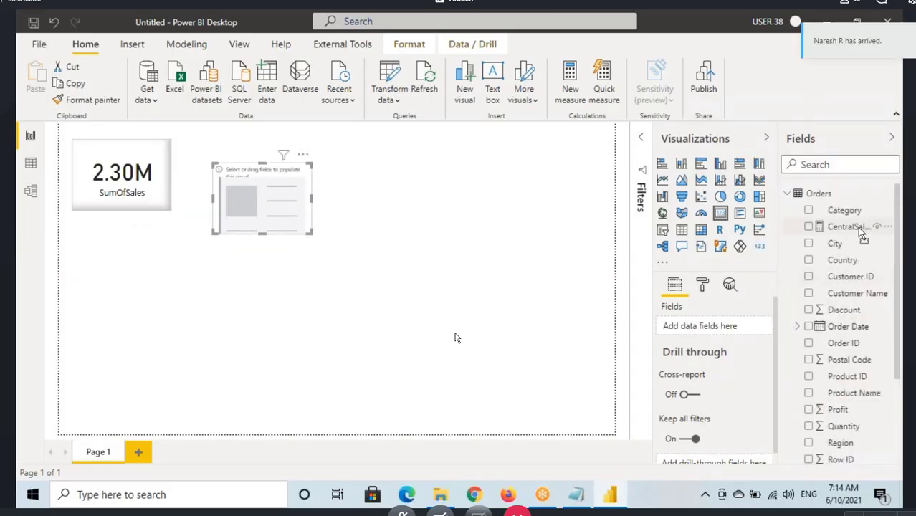
mouse_move(849, 228)
left_mouse_down()
mouse_move(261, 206)
mouse_move(251, 192)
mouse_move(296, 161)
left_mouse_up()
left_click(112, 182)
left_click(96, 99)
left_click(254, 192)
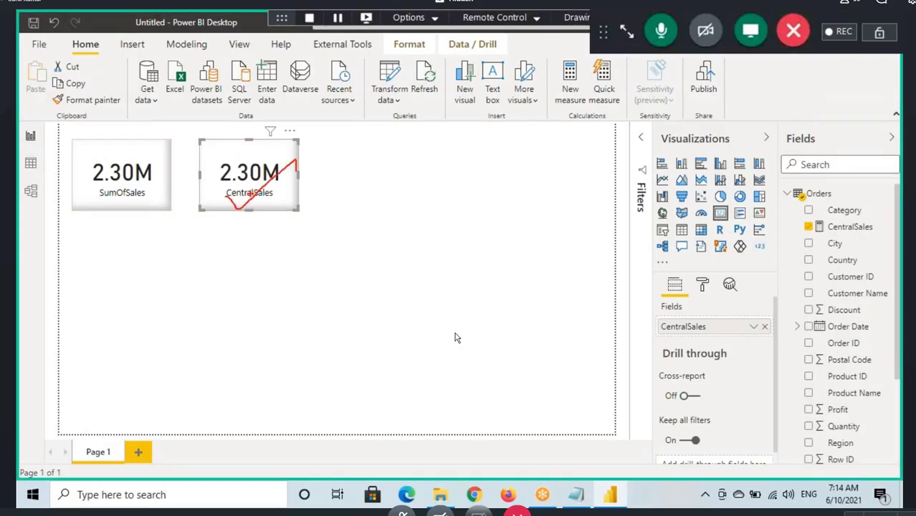
left_click_drag(239, 195, 272, 205)
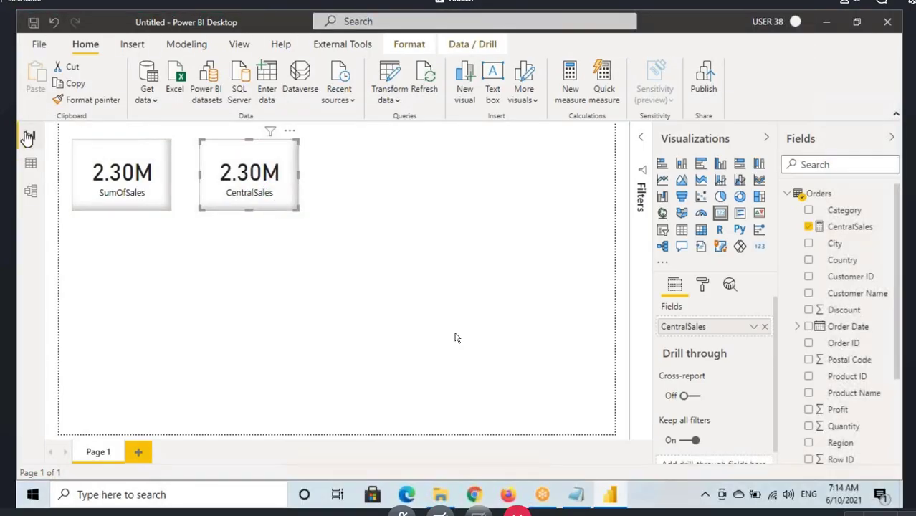
Step: Move the CentralSales and SumOfSales cards lower on the report page, keeping them side by side
left_click(31, 162)
left_click(30, 135)
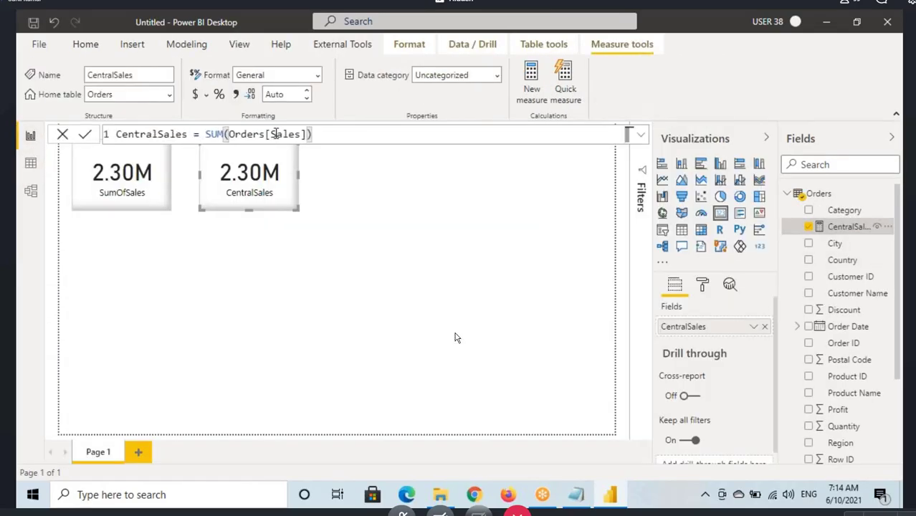
left_click_drag(213, 190, 220, 235)
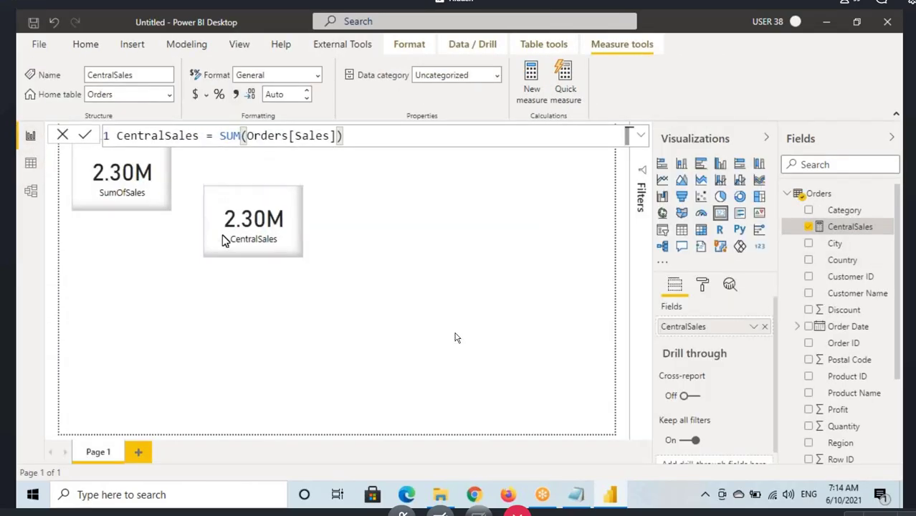
left_click_drag(137, 187, 136, 231)
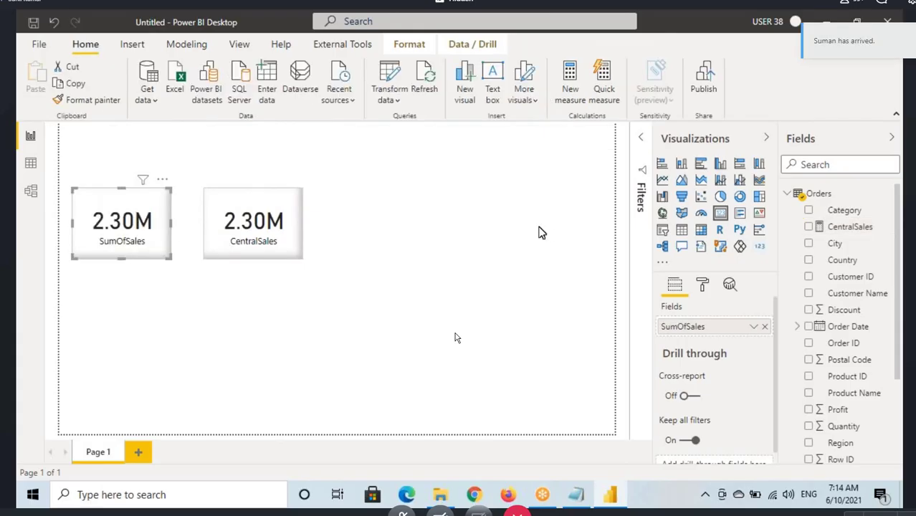
Step: Replace the SUM expression in the CentralSales measure's formula with an opened CALCULATE function
left_click(842, 227)
left_click_drag(219, 136, 350, 135)
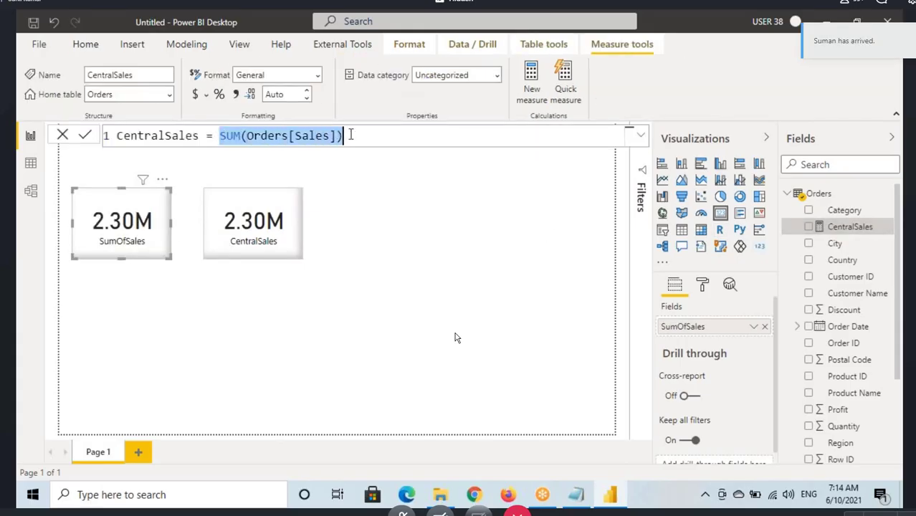
key("BackSpace")
type("CALCULATE(")
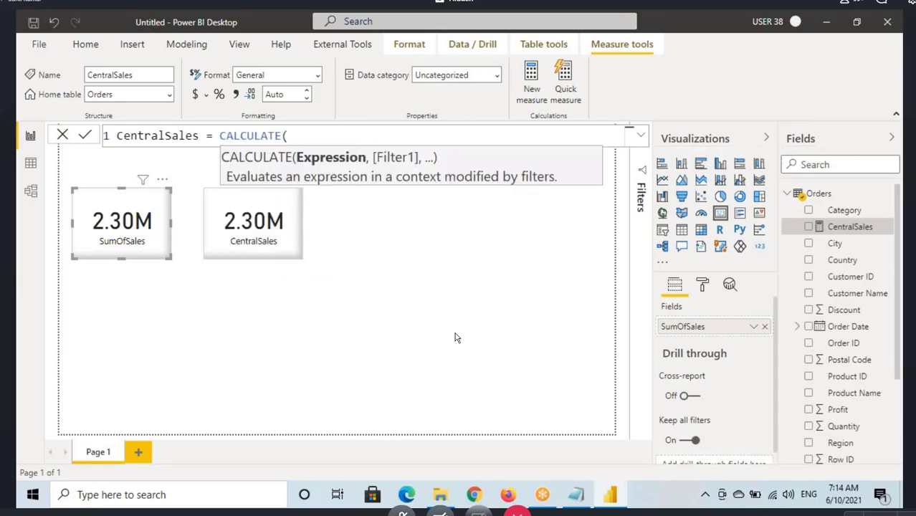
left_click_drag(304, 166, 430, 170)
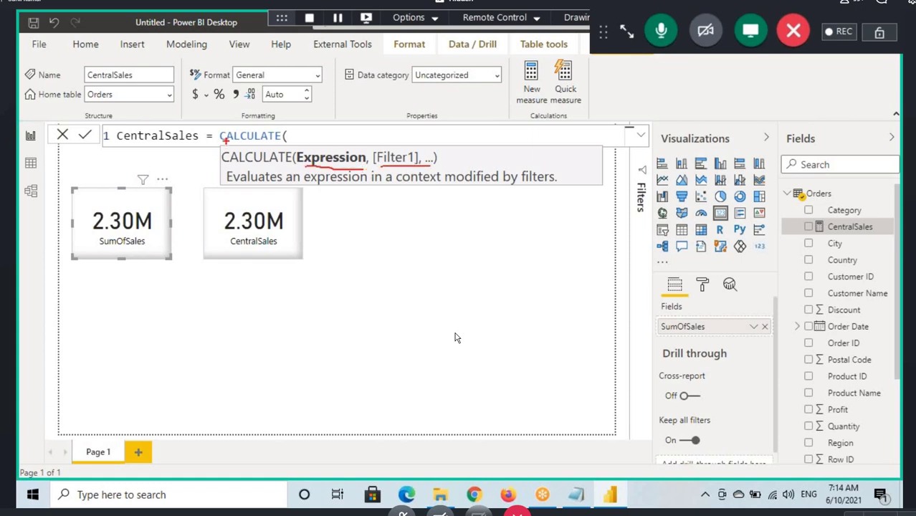
left_click_drag(225, 140, 184, 182)
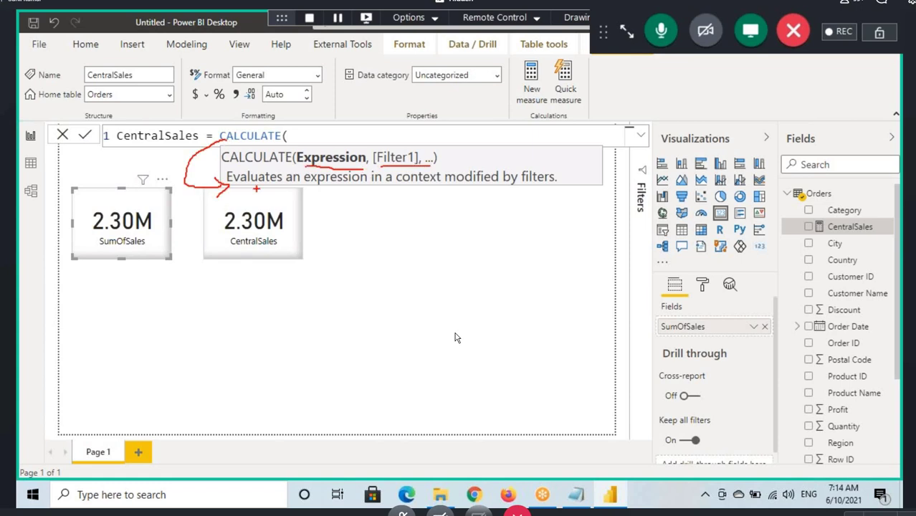
left_click_drag(249, 185, 271, 185)
left_click_drag(318, 186, 349, 186)
mouse_move(304, 165)
left_mouse_down()
mouse_move(353, 167)
mouse_move(296, 164)
mouse_move(260, 145)
mouse_move(308, 136)
left_mouse_up()
left_click_drag(357, 177, 365, 180)
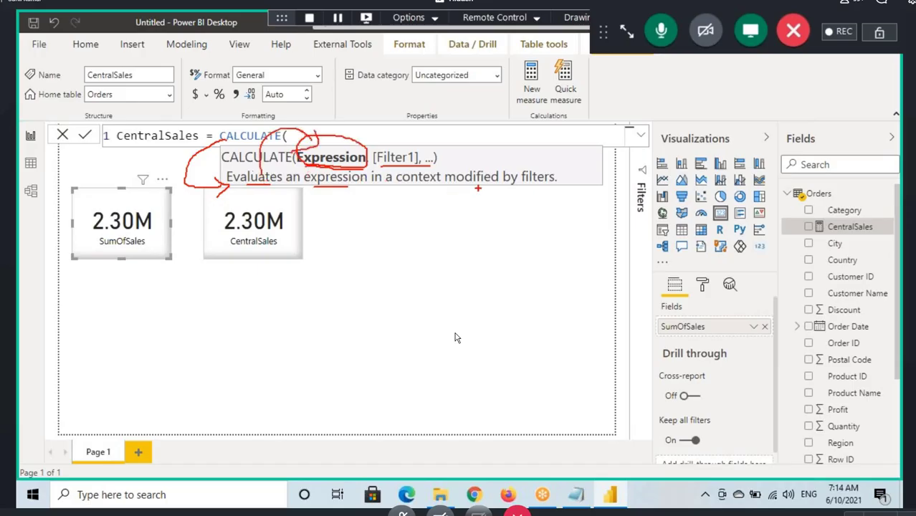
left_click_drag(478, 188, 550, 186)
mouse_move(401, 111)
left_mouse_down()
mouse_move(403, 144)
mouse_move(420, 167)
mouse_move(436, 165)
left_mouse_up()
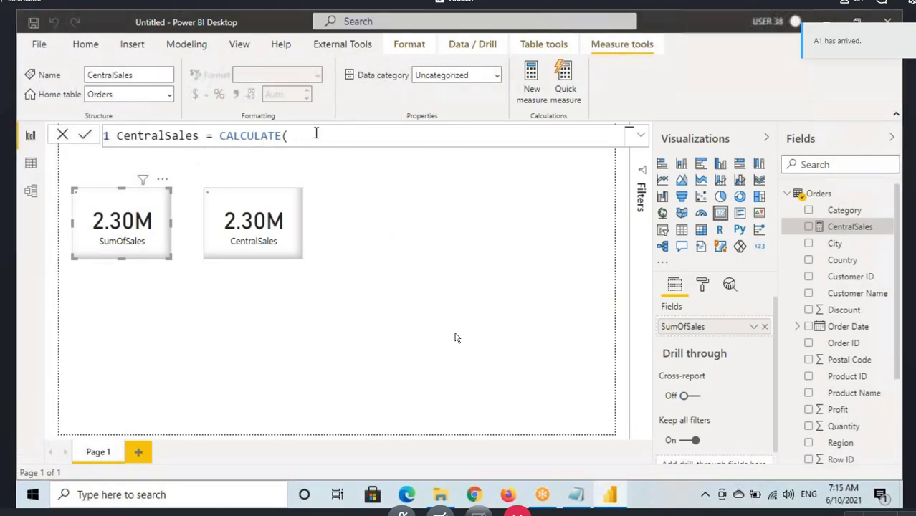
Step: Enter SUM(Orders[Sales]) as the expression argument of CALCULATE in the CentralSales formula
type(")")
key("BackSpace")
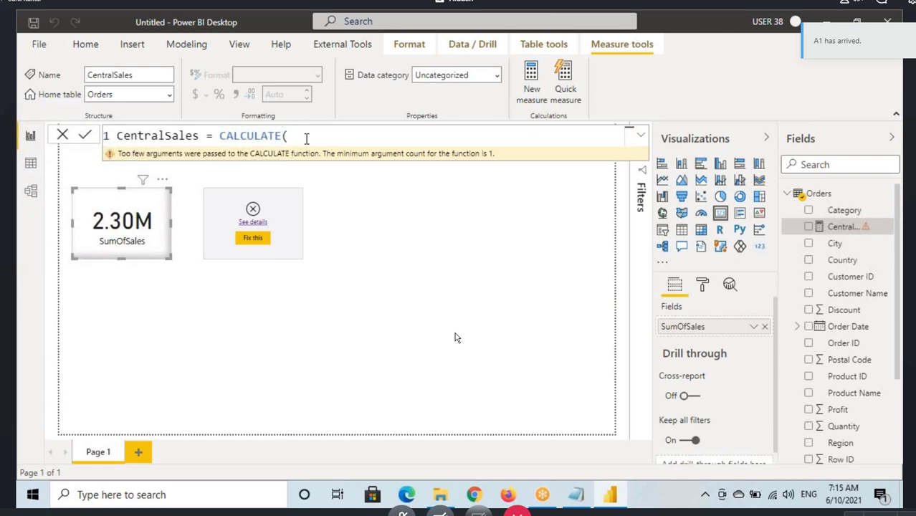
type("sum(sales")
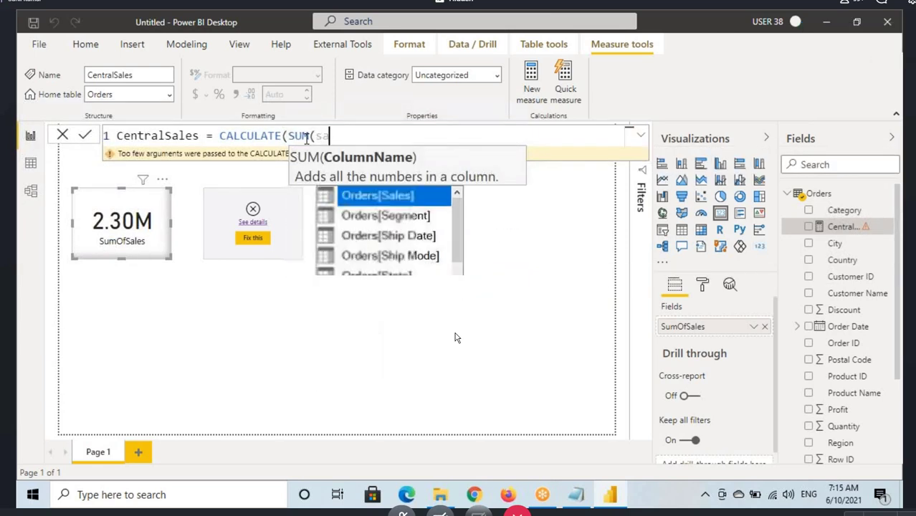
key("Tab")
type(")")
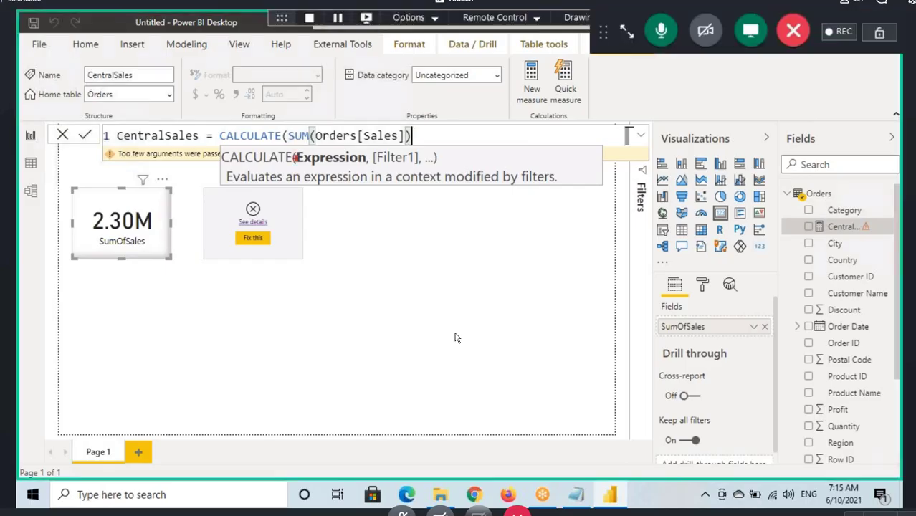
Step: Add the filter Orders[Region]="Central" to the CALCULATE function, close it and commit the CentralSales formula
left_click(423, 142)
type(",")
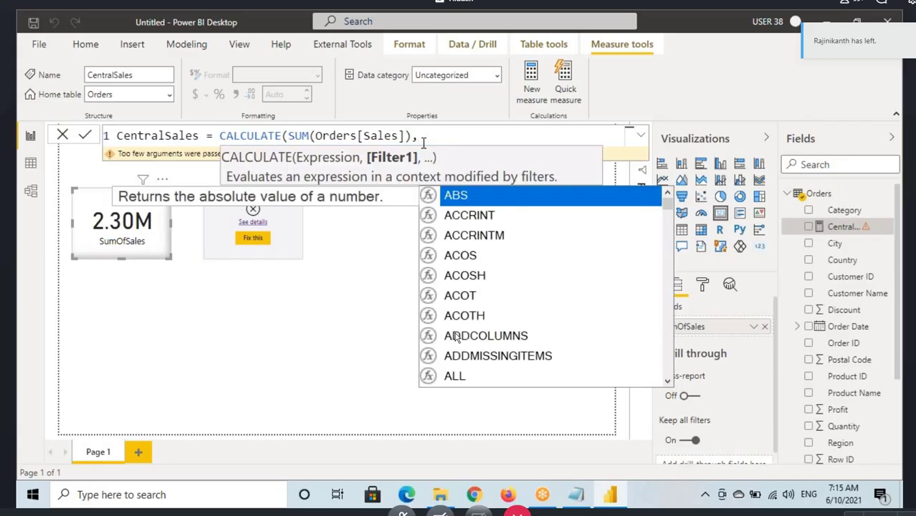
type("regio")
key("Tab")
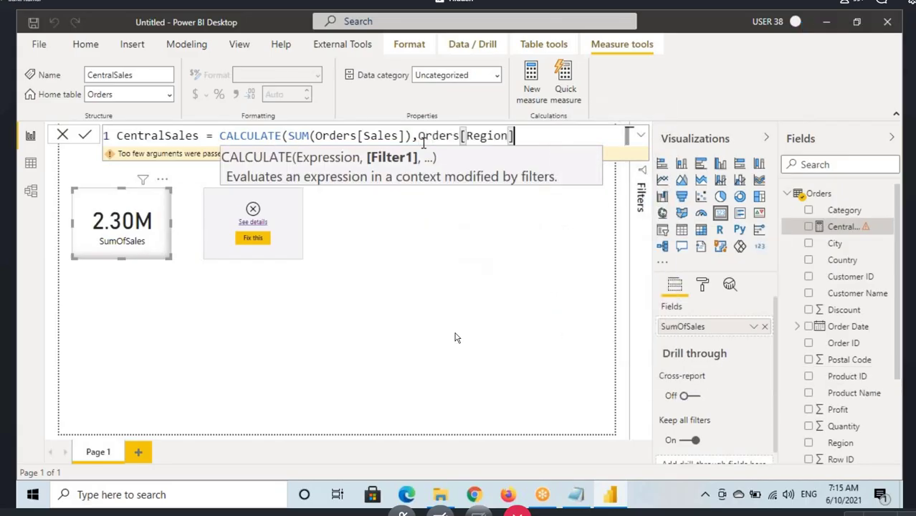
type("=")
type("\"Centra")
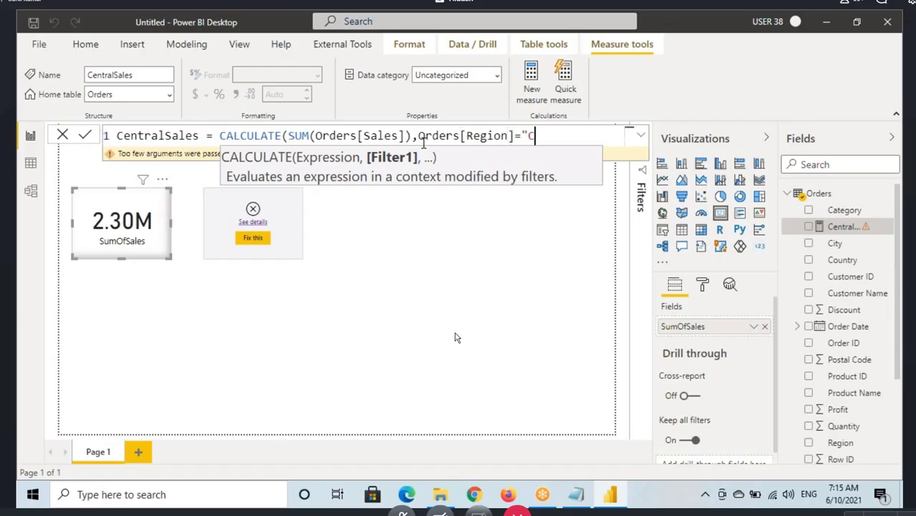
type("l\")")
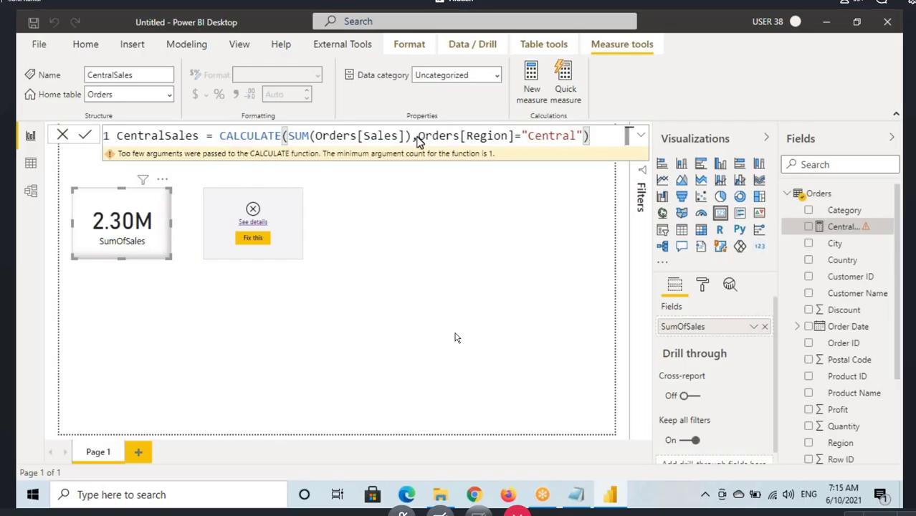
key("Return")
Step: Set the data label display units of the CentralSales card to Millions
left_click(262, 256)
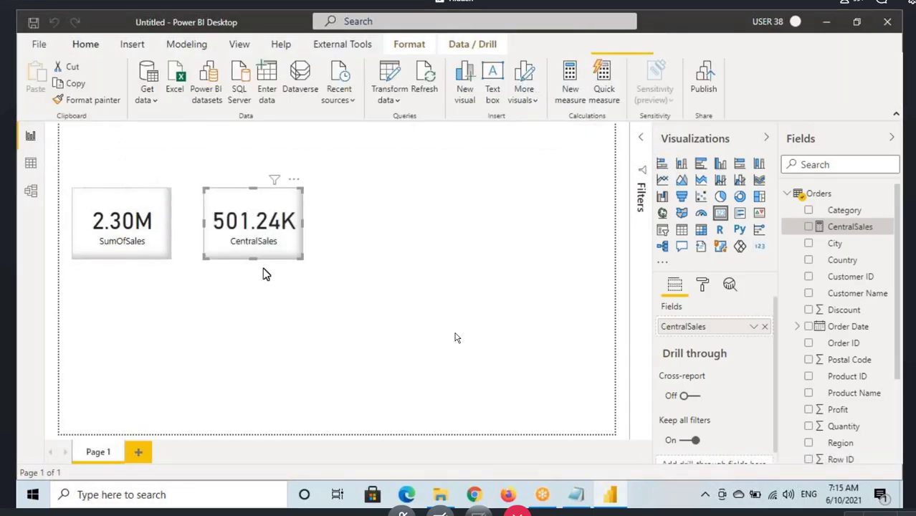
left_click(840, 228)
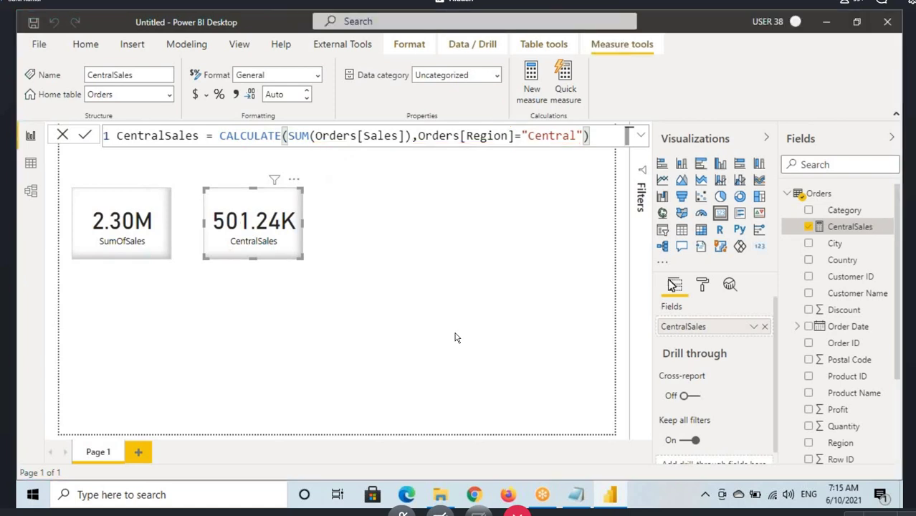
left_click(702, 284)
left_click(686, 363)
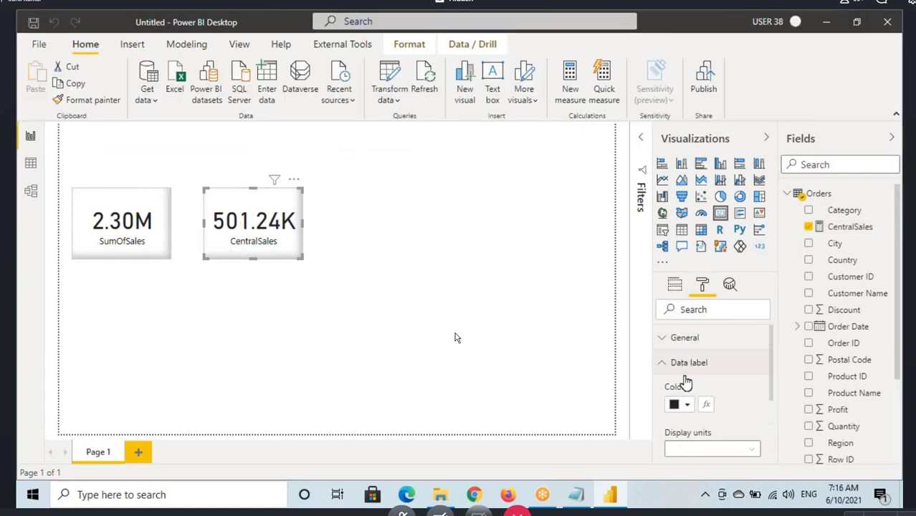
left_click(678, 447)
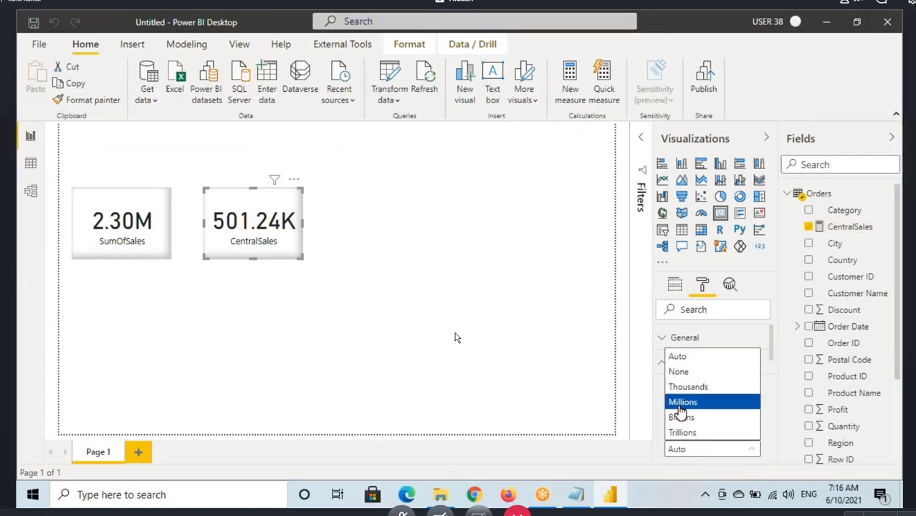
left_click(680, 402)
left_click(135, 247)
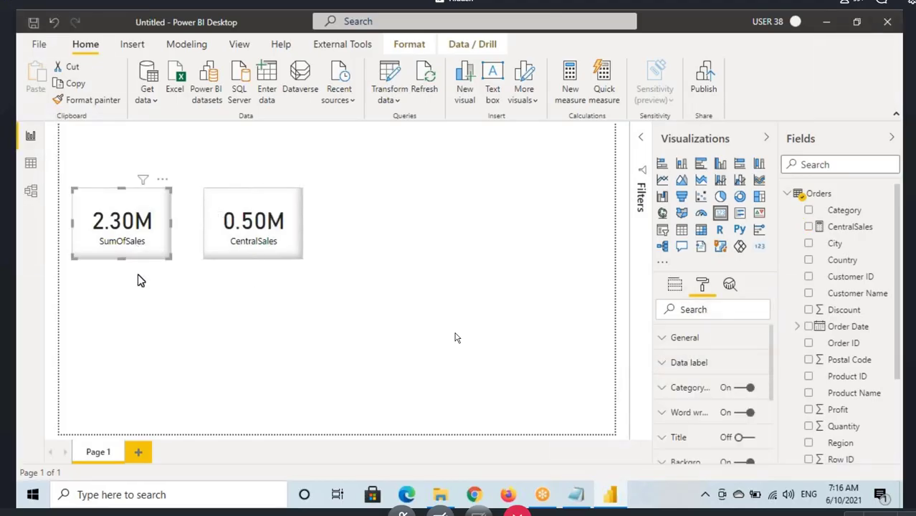
mouse_move(76, 193)
left_mouse_down()
mouse_move(138, 248)
mouse_move(170, 259)
left_mouse_up()
mouse_move(206, 187)
left_mouse_down()
mouse_move(230, 237)
mouse_move(300, 255)
left_mouse_up()
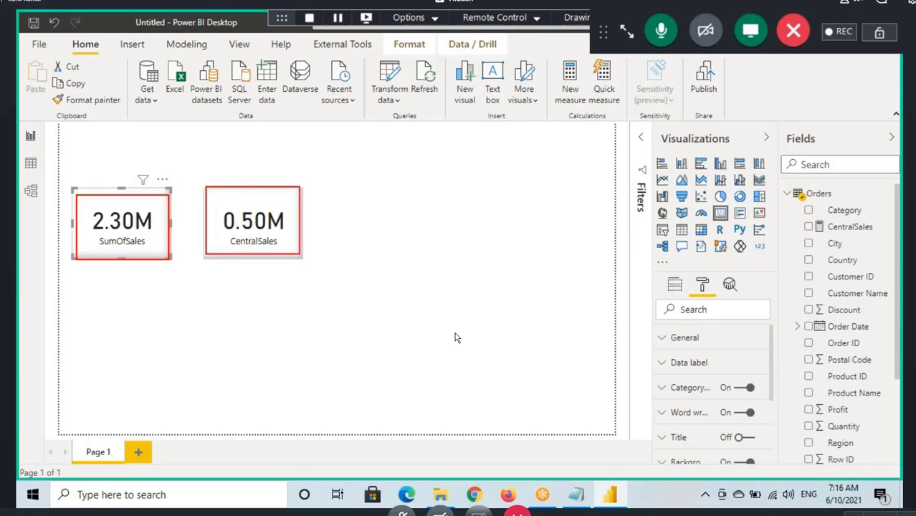
mouse_move(224, 232)
left_mouse_down()
mouse_move(292, 233)
mouse_move(273, 236)
left_mouse_up()
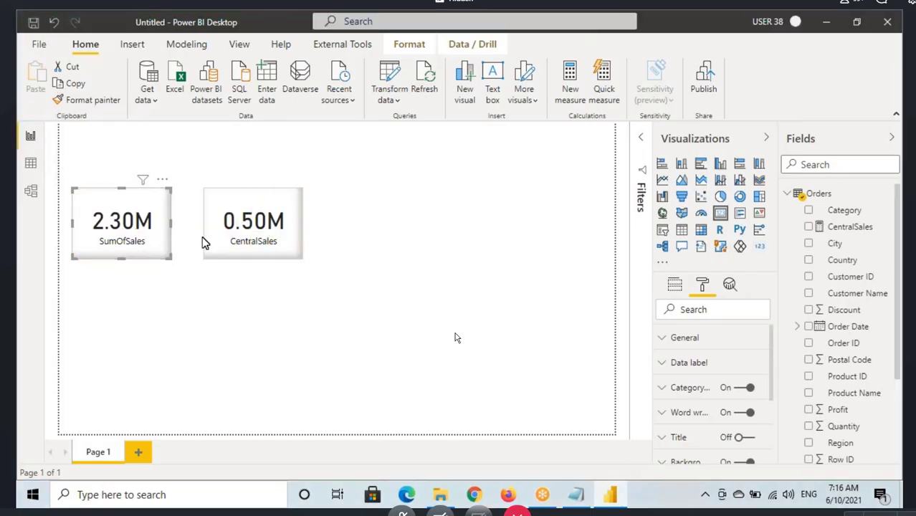
Step: Move the CentralSales card closer to the SumOfSales card and show the CentralSales measure's formula
left_click_drag(241, 240, 226, 233)
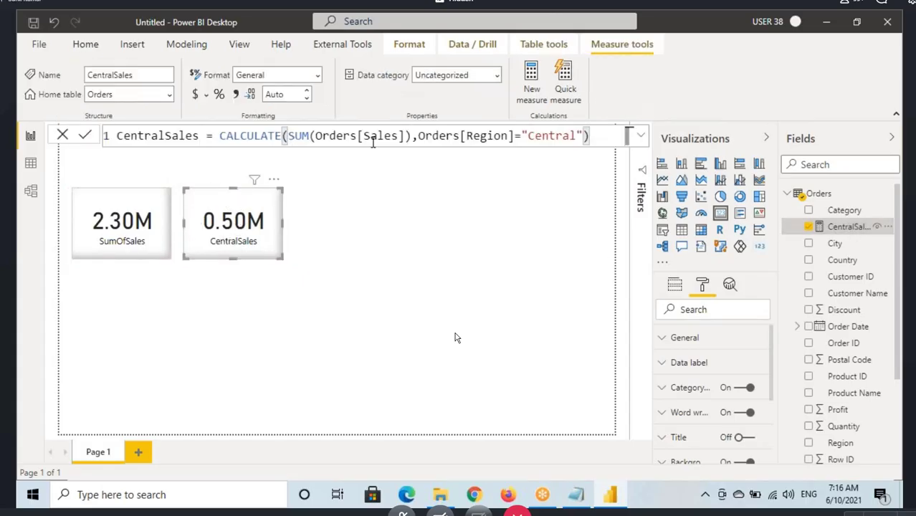
left_click_drag(438, 136, 551, 136)
left_click_drag(289, 136, 396, 135)
Step: Switch to the Notepad notes and duplicate the "where region = Central" line directly below itself
key("alt+Tab")
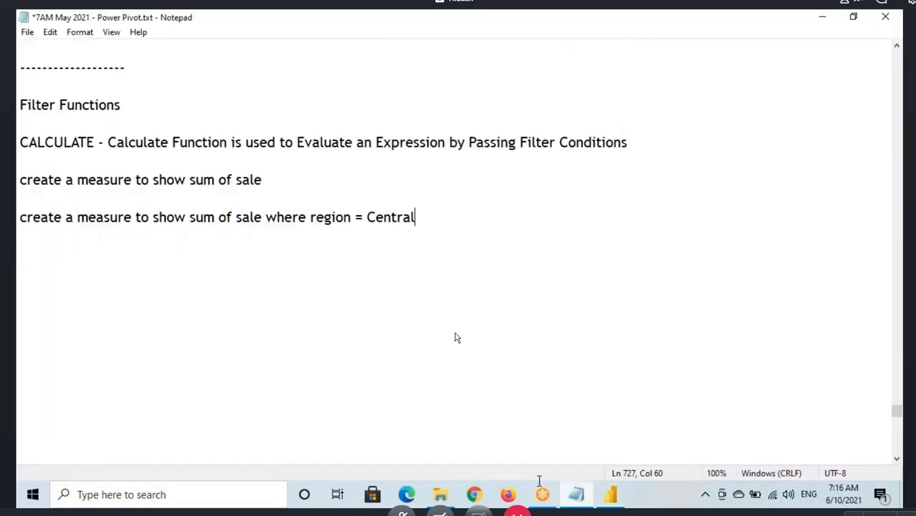
key("Home")
key("shift+Right")
key("shift+Right")
key("shift+Right")
key("shift+Right")
key("shift+Right")
key("shift+Right")
key("shift+Right")
key("shift+Right")
key("shift+Right")
key("shift+Right")
key("shift+Right")
key("shift+Right")
key("shift+Right")
key("shift+Right")
key("shift+Right")
key("shift+Right")
key("shift+Right")
key("shift+Right")
key("shift+Right")
left_click_drag(156, 217, 422, 217)
key("ctrl+c")
left_click(424, 216)
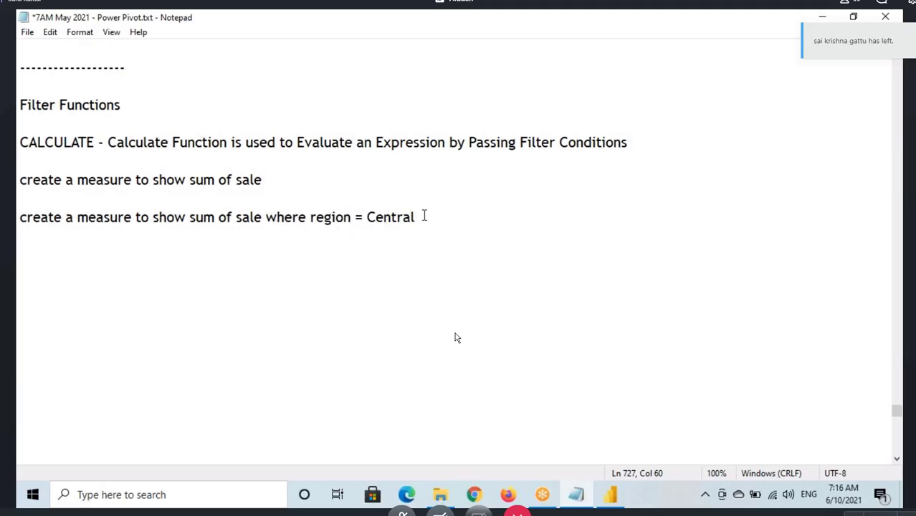
key("Return")
key("ctrl+v")
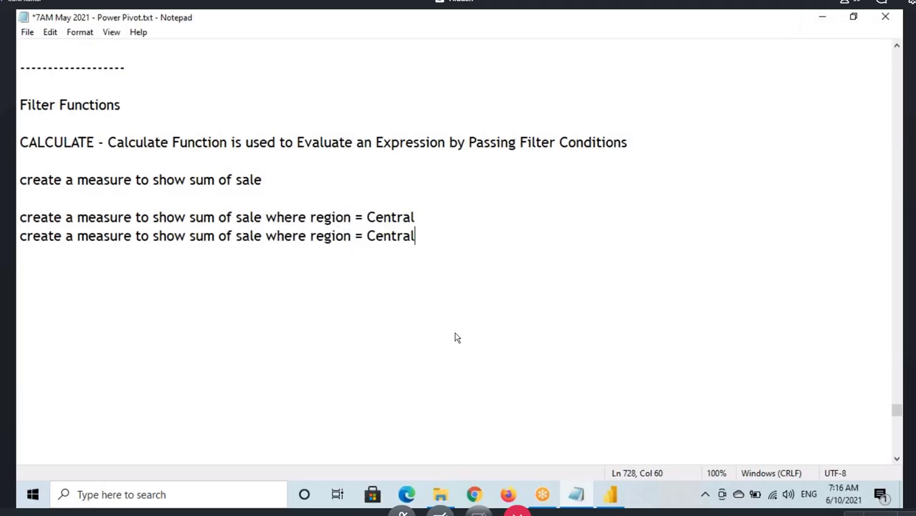
Step: Extend the condition in the duplicated line with "or East"
type("or Ease")
key("BackSpace")
type("t")
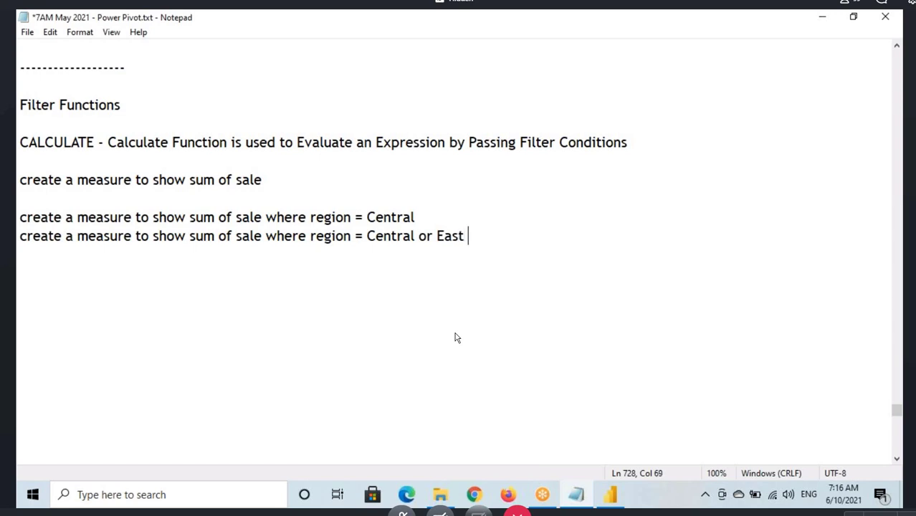
Step: Copy "region =" from the first condition of the last line and insert it before East
left_click_drag(469, 236, 384, 235)
left_click(222, 245)
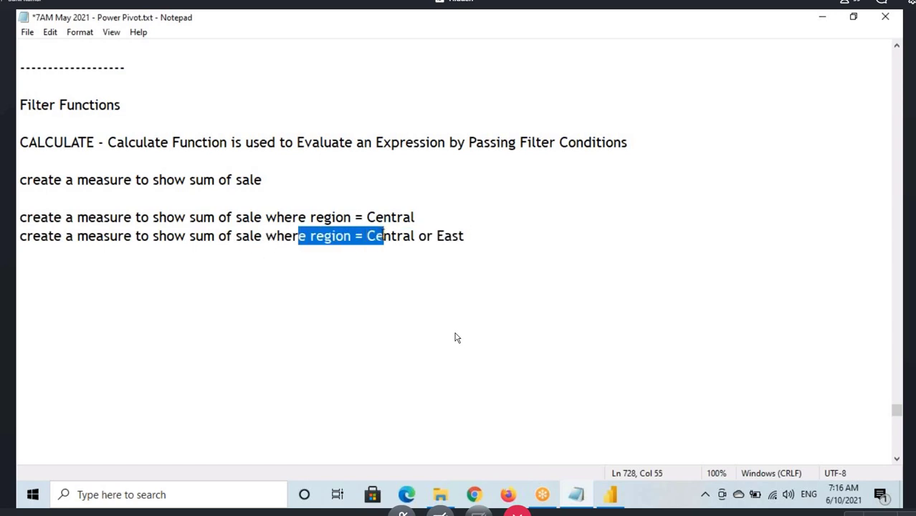
left_click(284, 240)
left_click_drag(285, 236, 479, 235)
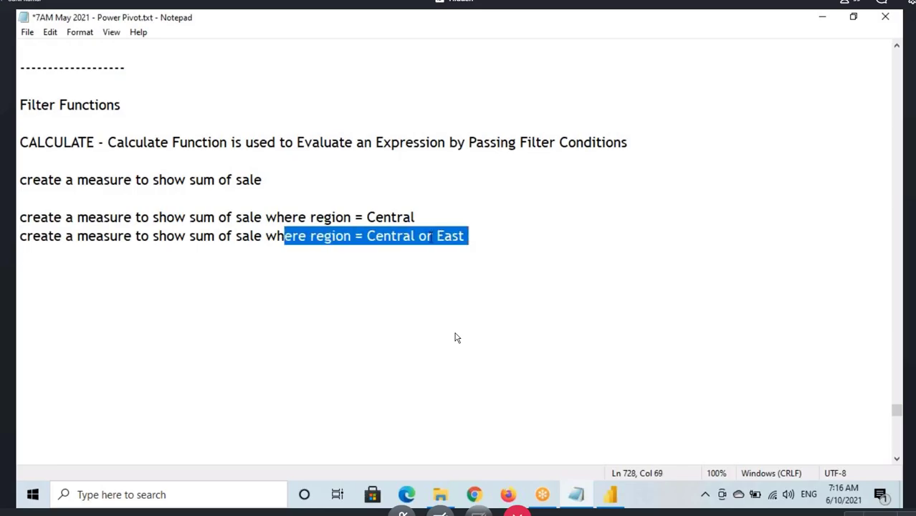
left_click_drag(309, 236, 363, 235)
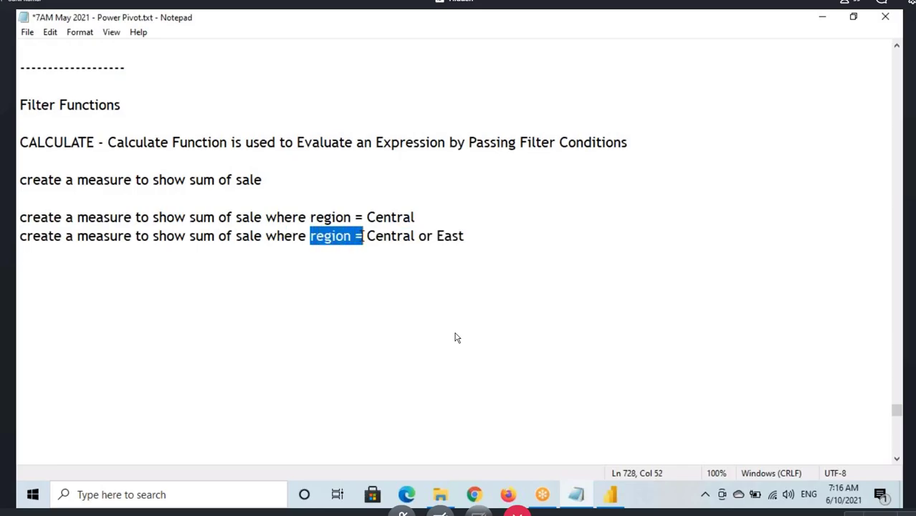
key("ctrl+c")
left_click(431, 237)
key("ctrl+v")
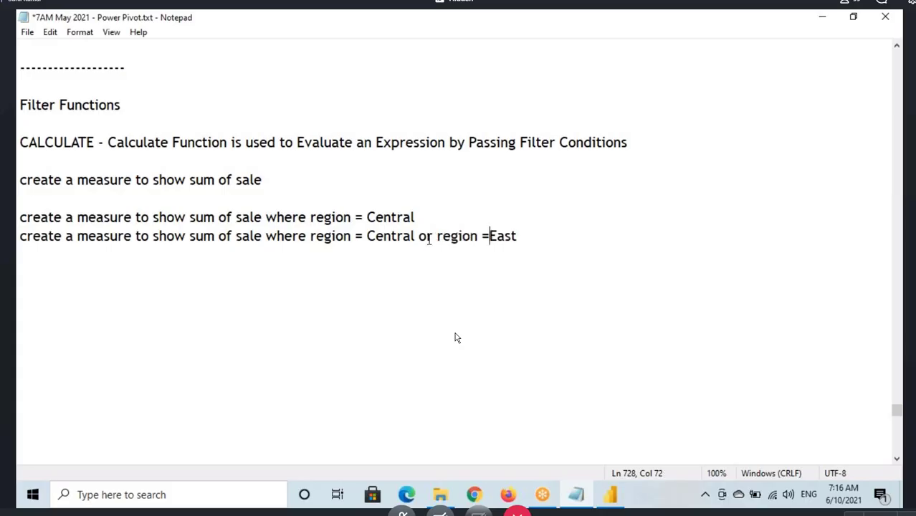
Step: Switch to Power BI Desktop and create a new measure in the Orders table named CentralEastSales
key("alt+Tab")
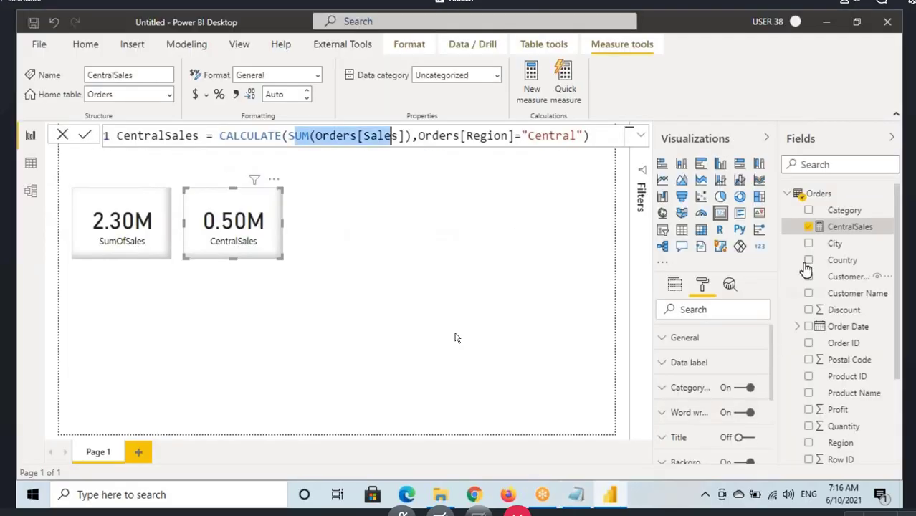
left_click(818, 195)
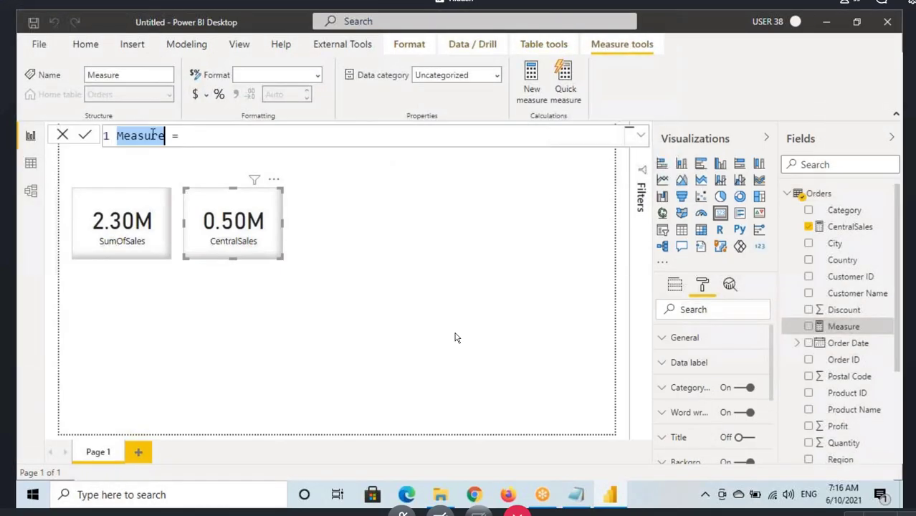
type("Central")
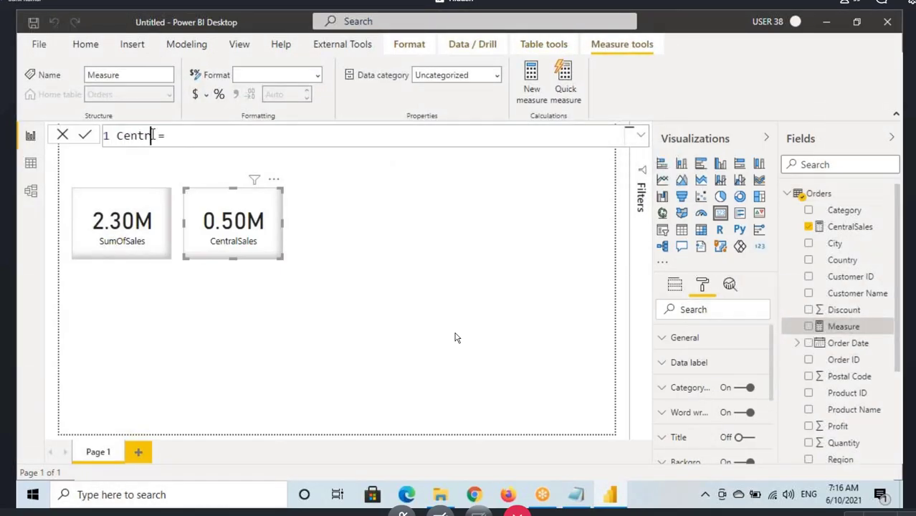
type("EastSales")
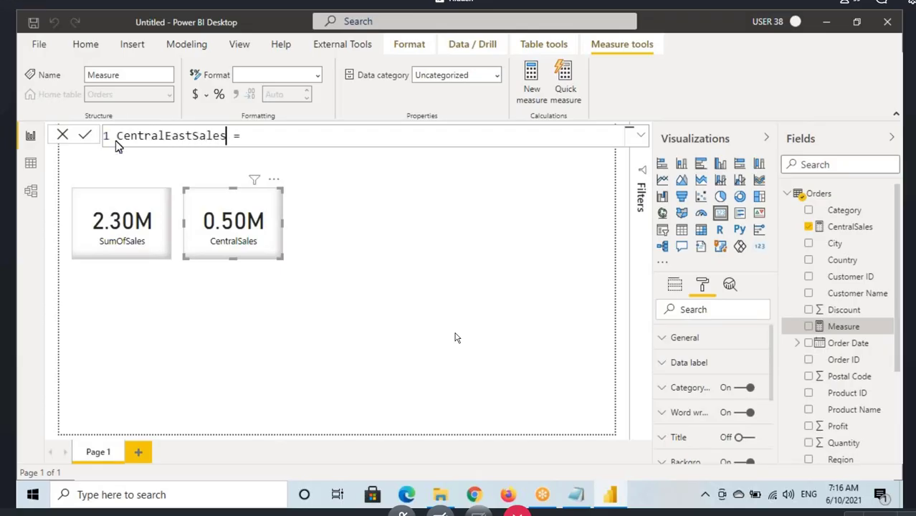
double_click(125, 136)
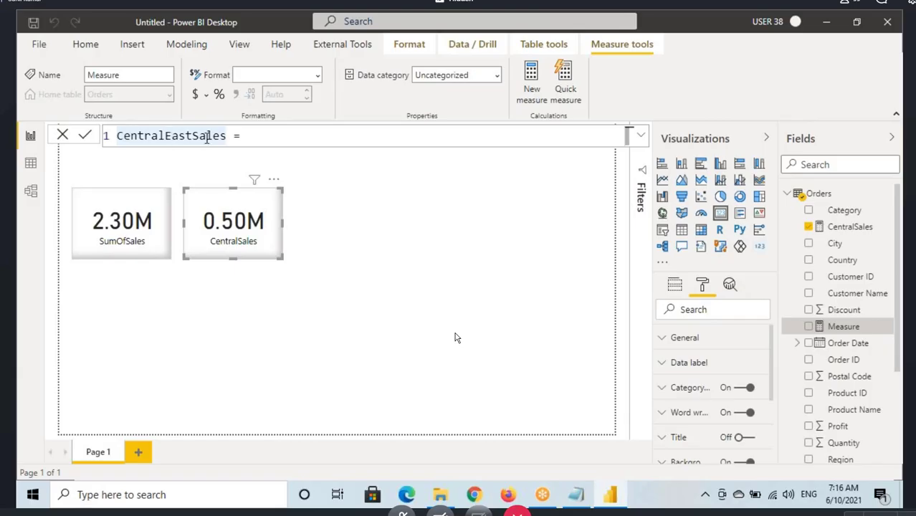
Step: Begin the measure's formula with CALCULATE(SUM(Orders[Sales]),Orders[Region]=
left_click(263, 138)
type("CALCULATE(")
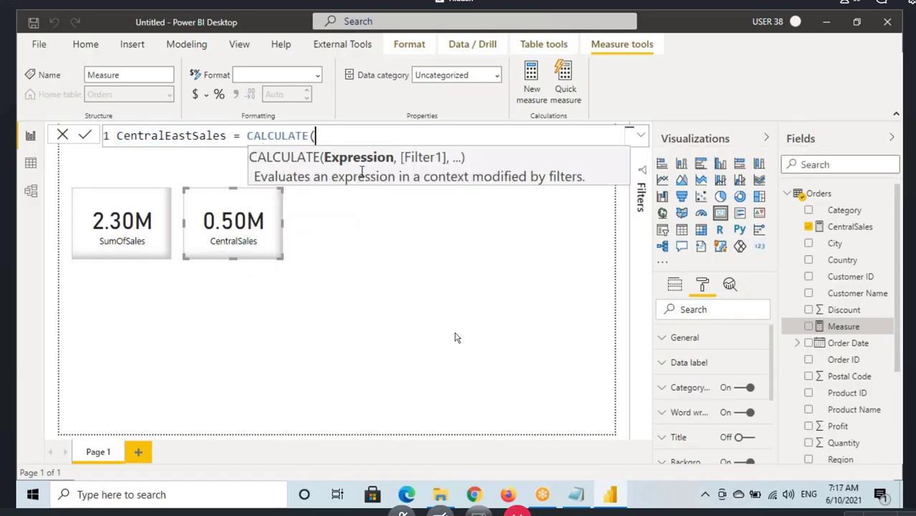
type("sum")
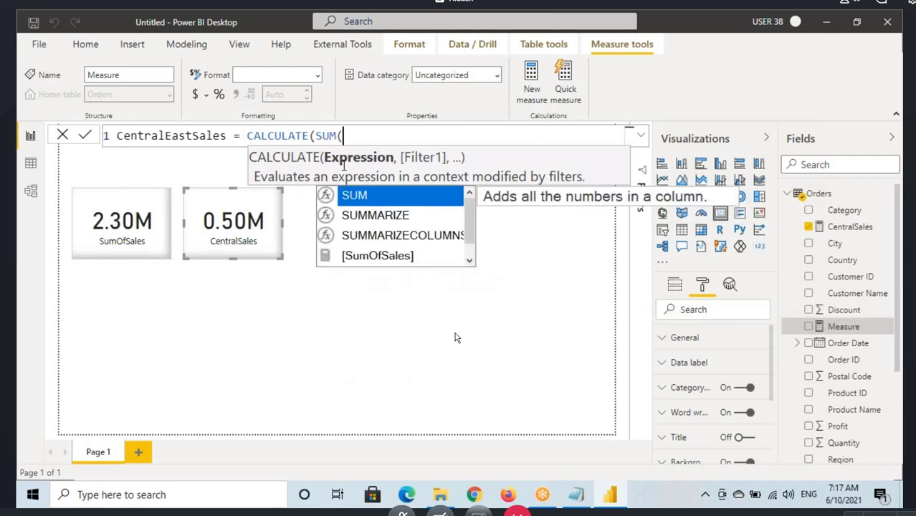
key("Tab")
type("sale")
key("Tab")
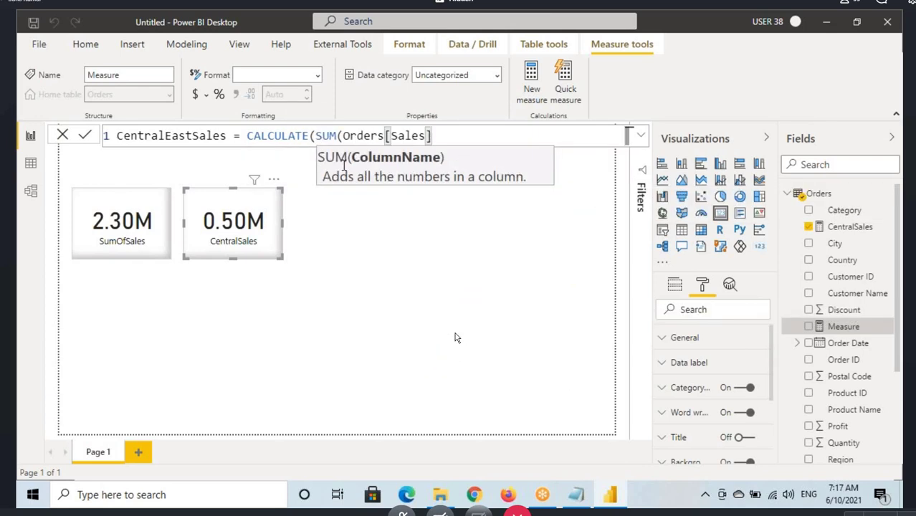
type("),")
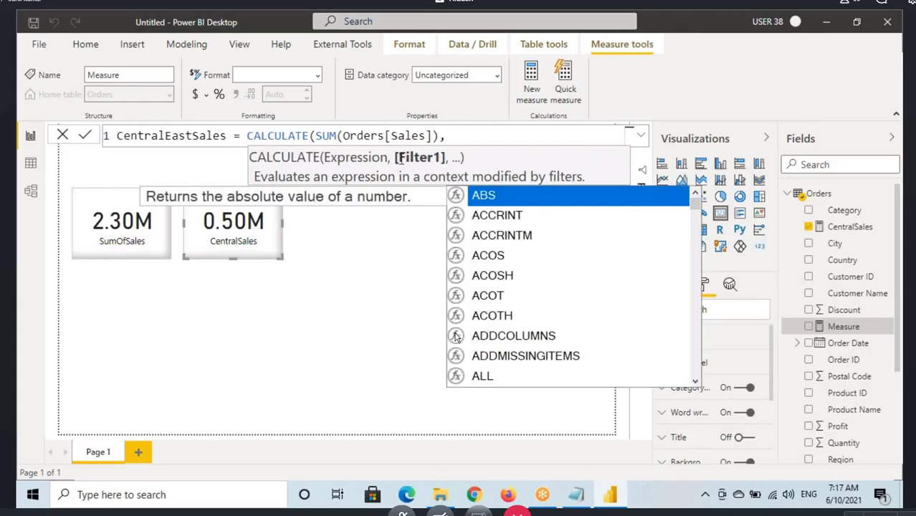
type("Orders[Regio")
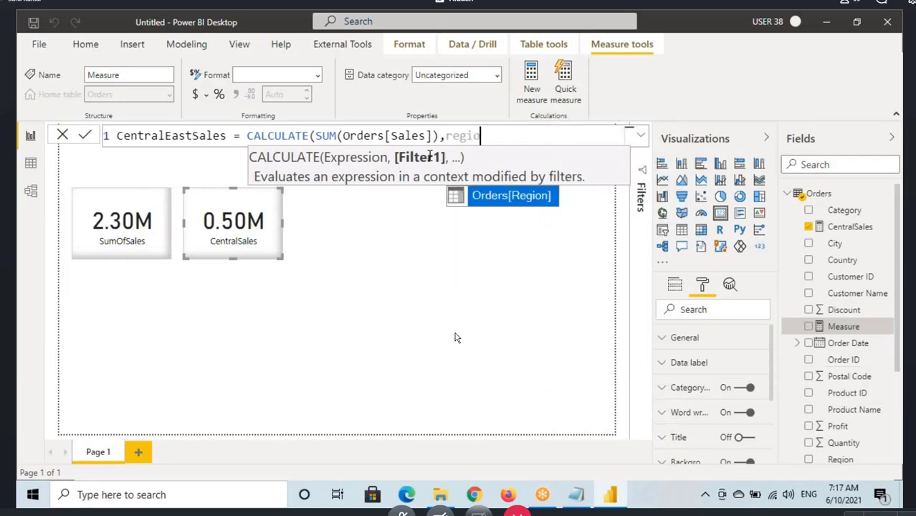
key("Tab")
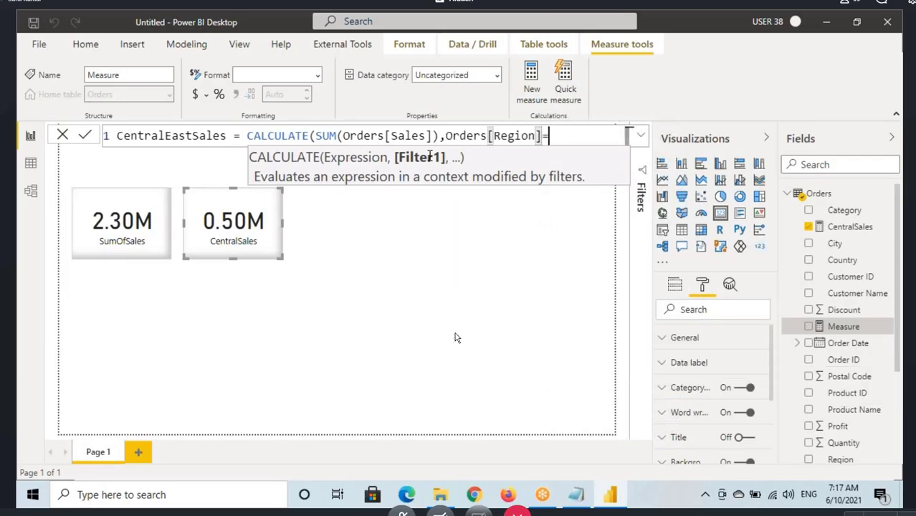
type("=")
Step: Break the formula before CALCULATE so the expression sits on its own second line
key("Home")
key("Right")
key("Right")
key("Right")
key("Right")
key("Right")
key("Right")
key("Right")
key("Right")
key("Right")
key("Right")
key("Right")
key("Right")
key("Right")
key("Right")
key("Right")
key("Right")
key("Right")
key("Right")
key("Right")
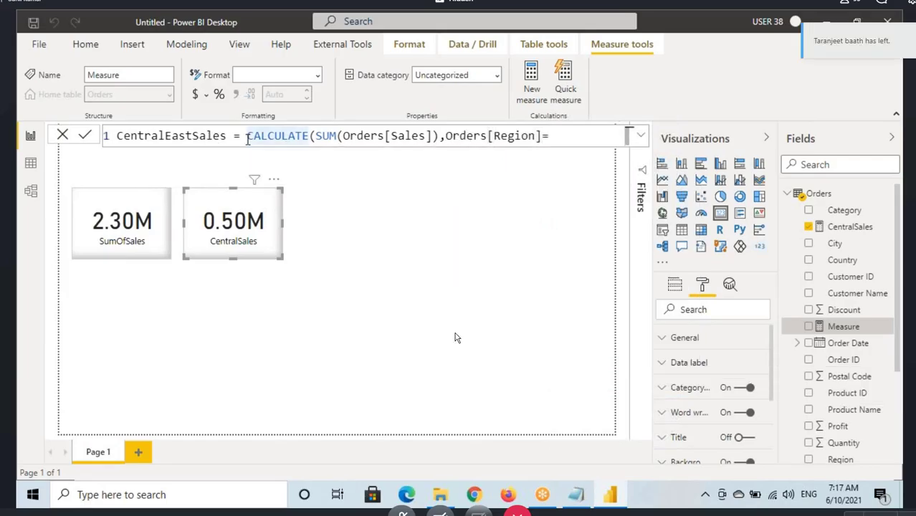
key("shift+Return")
Step: Complete the first region condition with "Central" and add the OR operator || after it
key("Right")
key("Right")
key("Right")
key("Right")
key("Right")
key("Right")
key("Right")
key("Right")
key("Right")
key("Right")
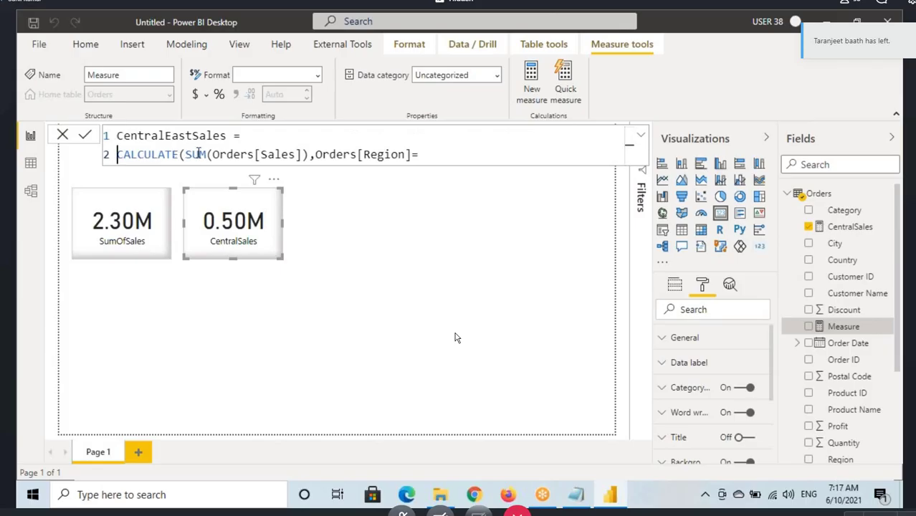
key("shift+Right")
key("shift+Right")
key("shift+Right")
key("shift+Right")
key("shift+Right")
key("shift+Right")
key("shift+Right")
key("shift+Right")
key("shift+Right")
key("shift+Right")
key("shift+Right")
key("shift+Right")
key("shift+Right")
key("shift+Right")
key("shift+Right")
key("shift+Right")
key("shift+Right")
key("Right")
key("Right")
key("Right")
key("Right")
key("Right")
key("Right")
key("Right")
key("Right")
key("Right")
key("Right")
key("Right")
key("Right")
key("Right")
key("Right")
key("Right")
key("Right")
key("Right")
key("Right")
key("Right")
type("\"Ce")
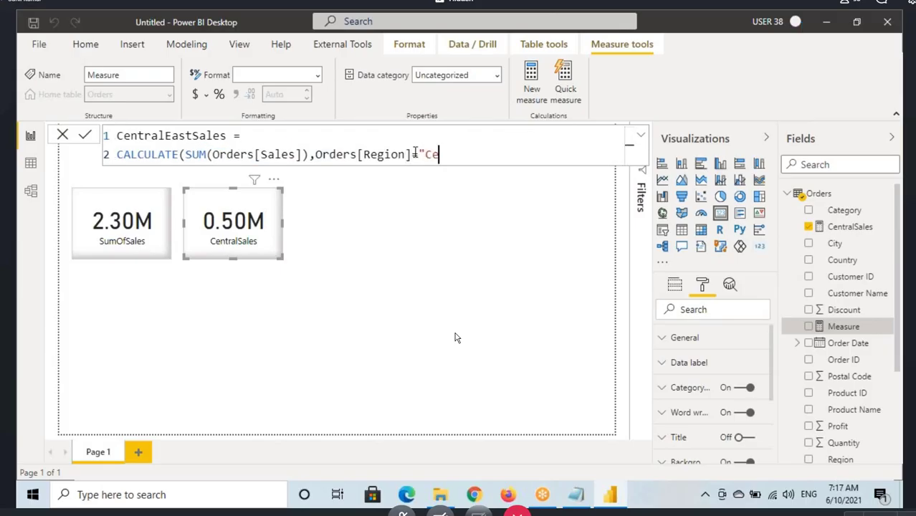
type("ntral\" ||")
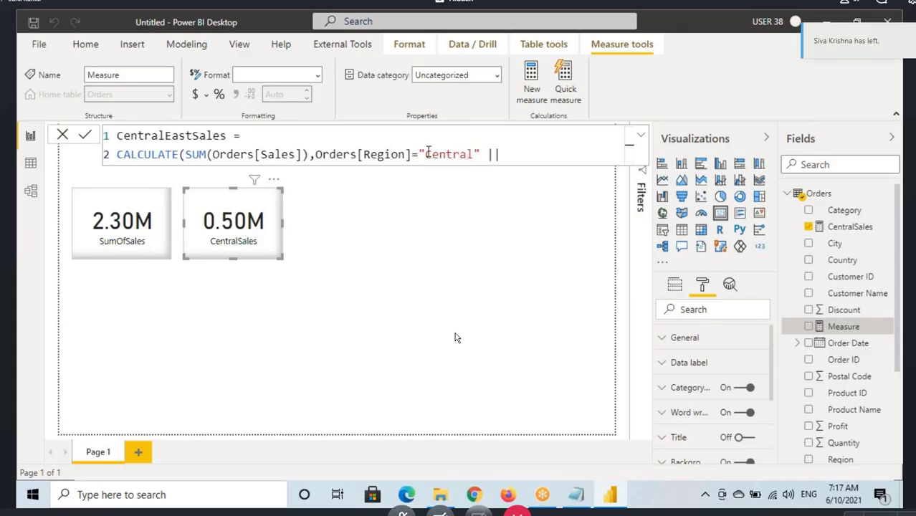
Step: Replace the OR operator after "Central" with a comma to bring up CALCULATE's second filter argument
left_click_drag(482, 154, 508, 155)
key("BackSpace")
type(",")
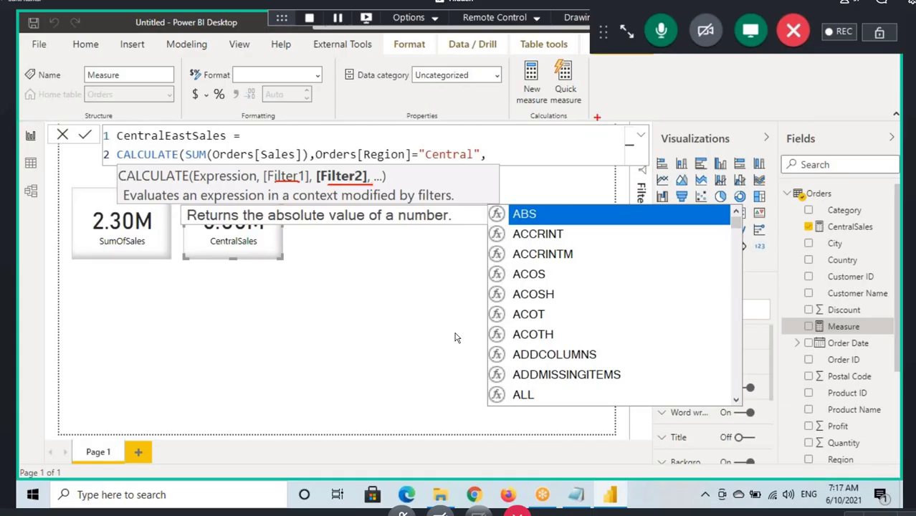
key("Escape")
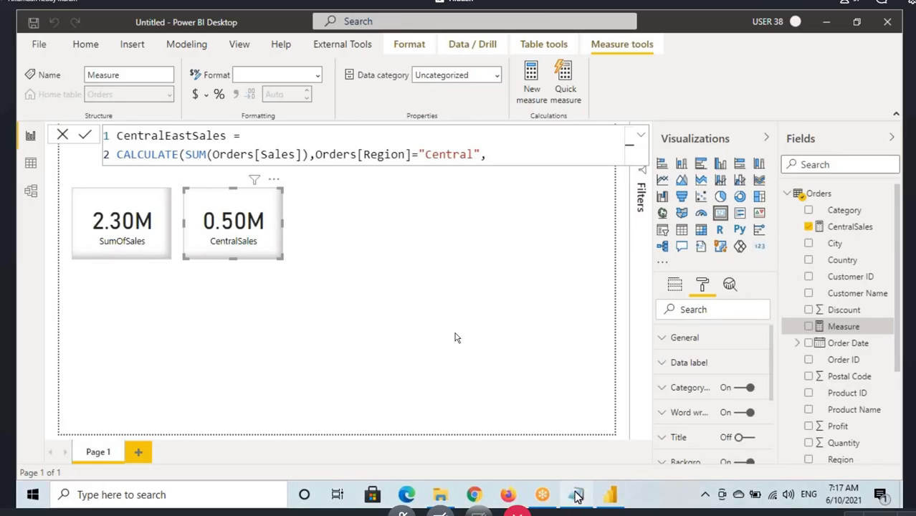
Step: Review the region conditions in the Notepad notes and return to Power BI Desktop
key("alt+Tab")
left_click_drag(367, 218, 404, 218)
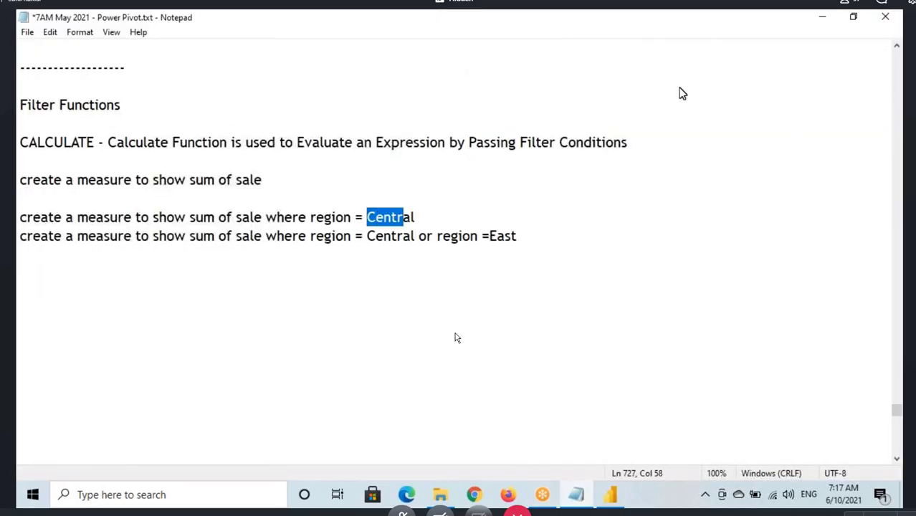
left_click(665, 77)
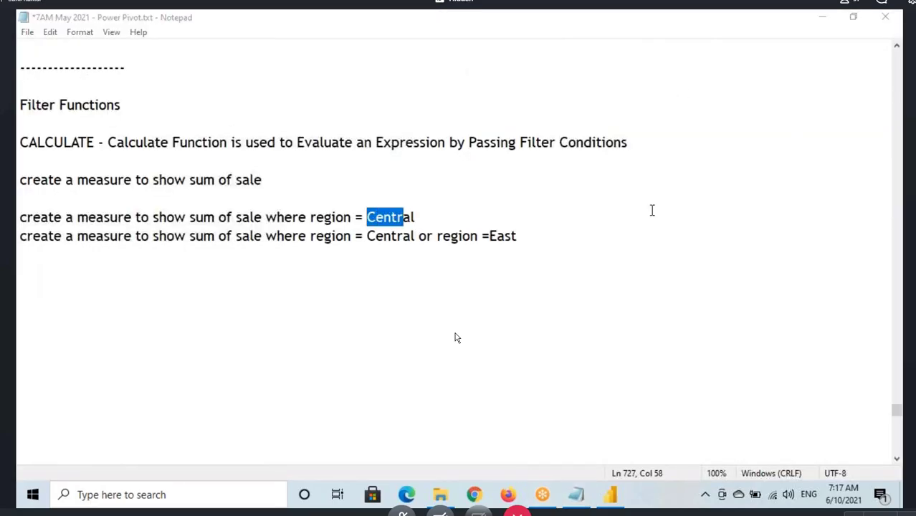
left_click(610, 494)
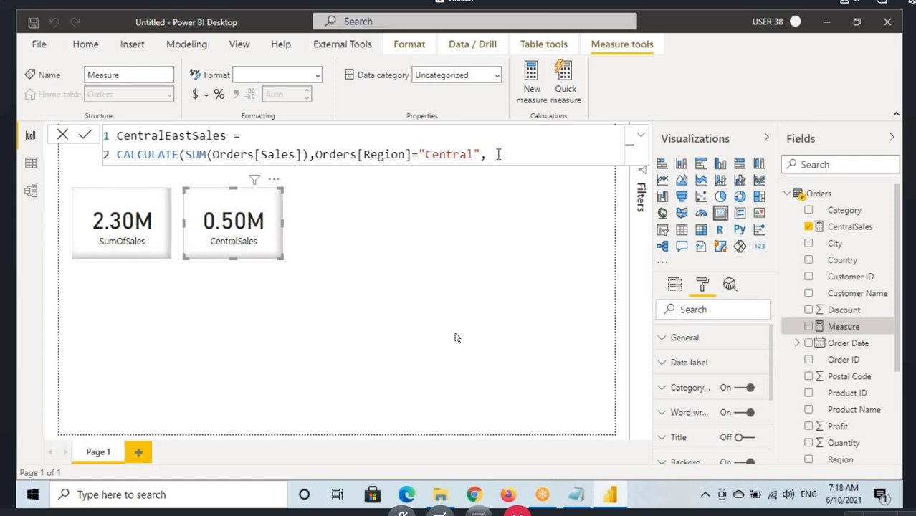
Step: Bring up the argument hint again, underline Filter2 and annotate Filter1 and Filter2 as joined by AND
type("r")
key("BackSpace")
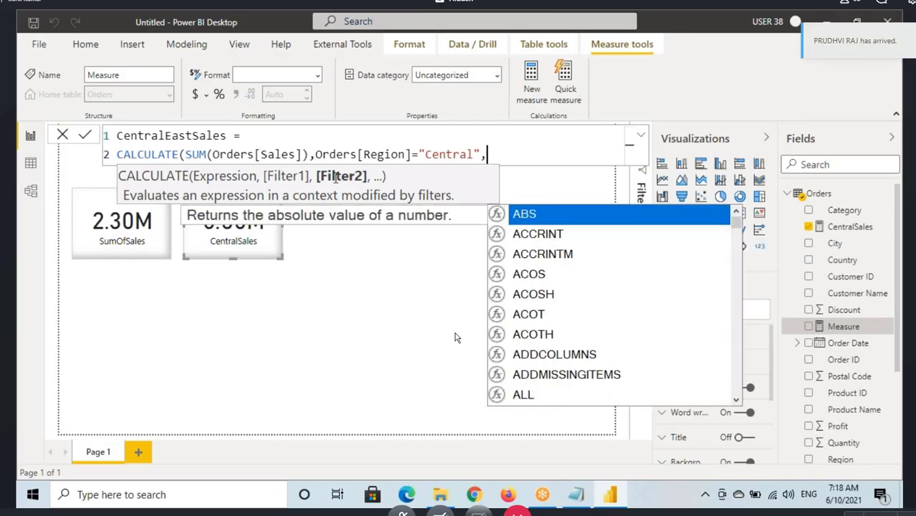
left_click_drag(317, 185, 367, 184)
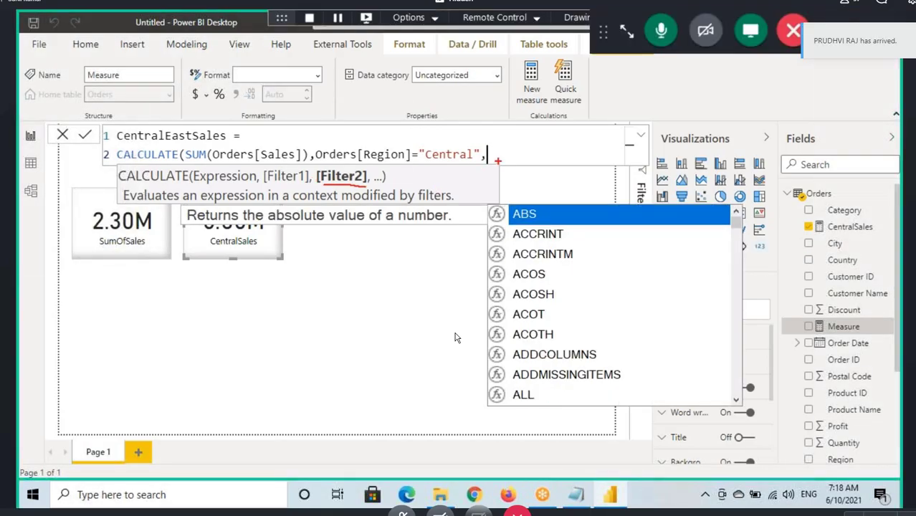
left_click_drag(499, 161, 526, 161)
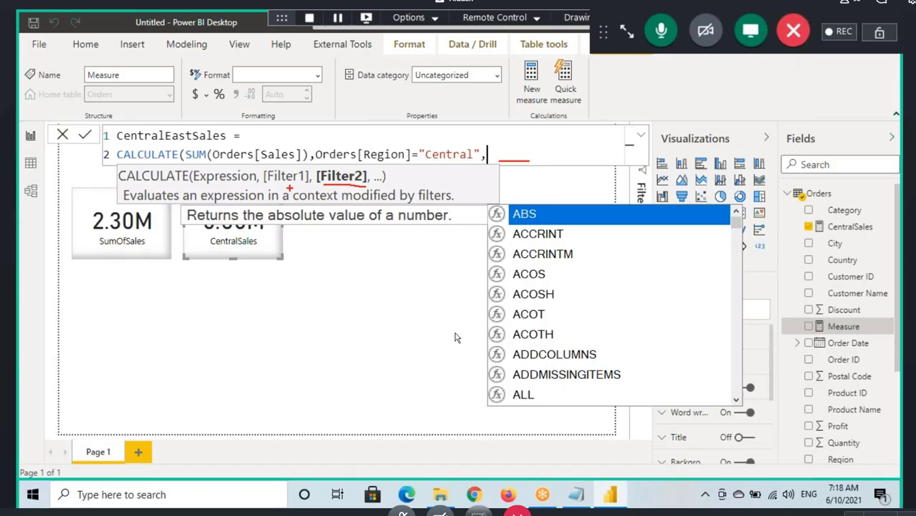
left_click_drag(287, 187, 324, 228)
mouse_move(348, 183)
left_mouse_down()
mouse_move(309, 254)
mouse_move(326, 256)
left_mouse_up()
left_click_drag(308, 244, 356, 251)
left_click_drag(366, 252, 374, 229)
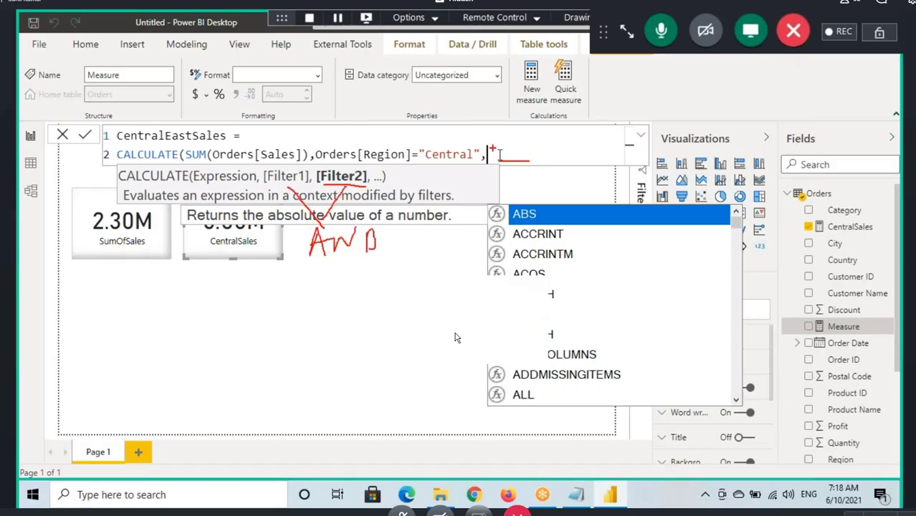
Step: Remove the comma after "Central" and put the OR operator || back in its place
key("Escape")
key("BackSpace")
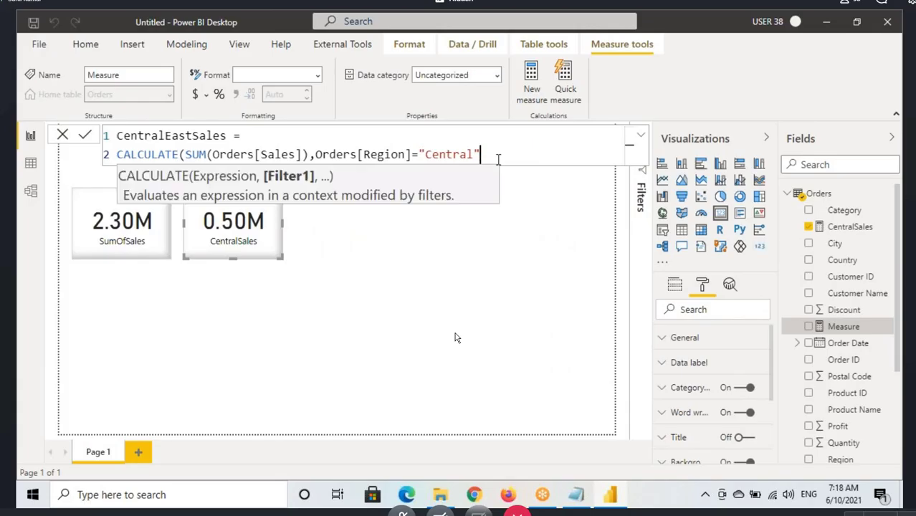
type(")")
left_click_drag(316, 154, 480, 154)
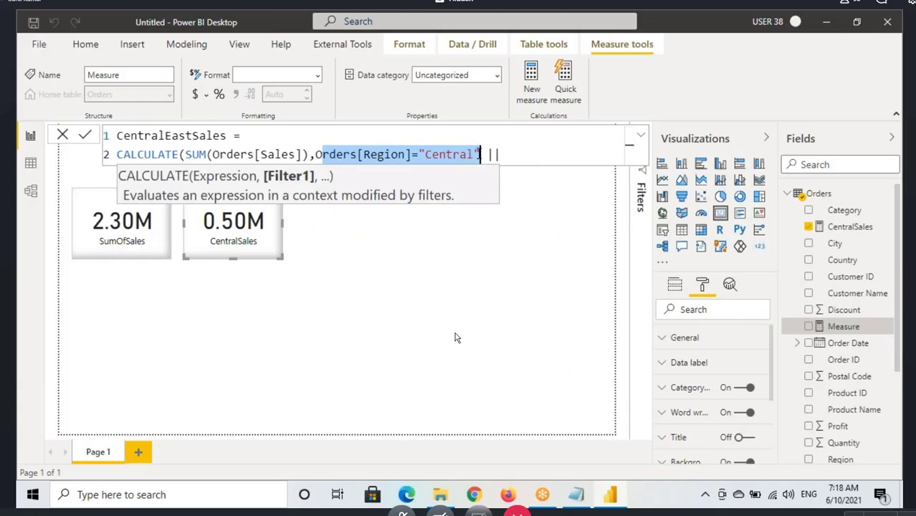
left_click(486, 154)
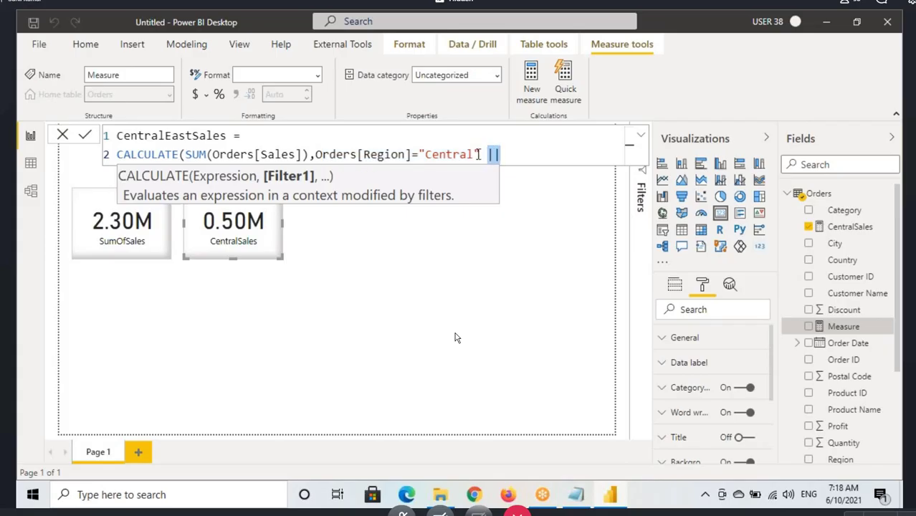
left_click_drag(211, 156, 478, 156)
Step: Add the second condition Orders[Region]="East" after the OR operator, close the formula and commit the measure
left_click(525, 154)
type("rs[Reg")
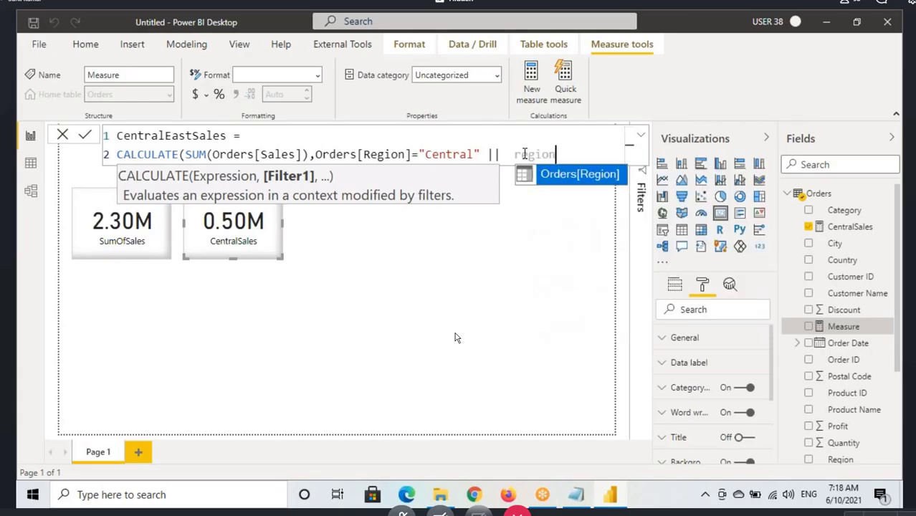
key("Tab")
type("=\"East")
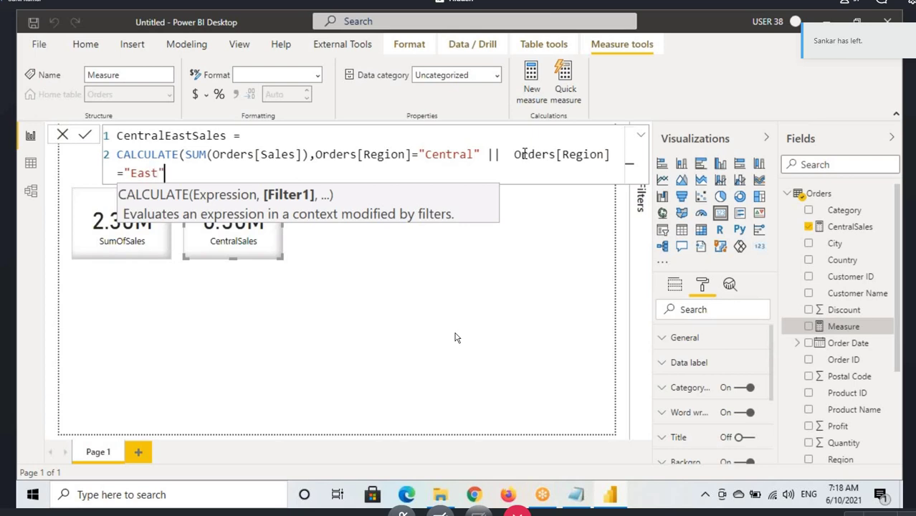
type("\"))")
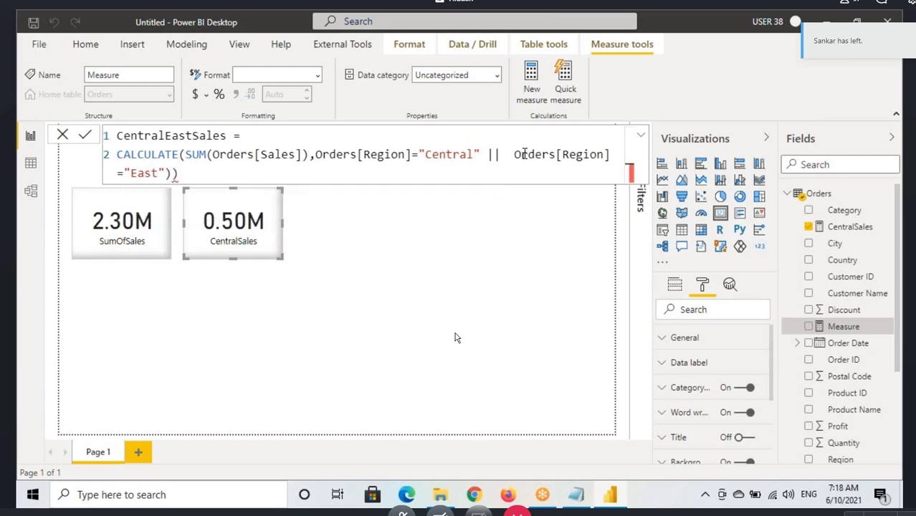
key("BackSpace")
key("Return")
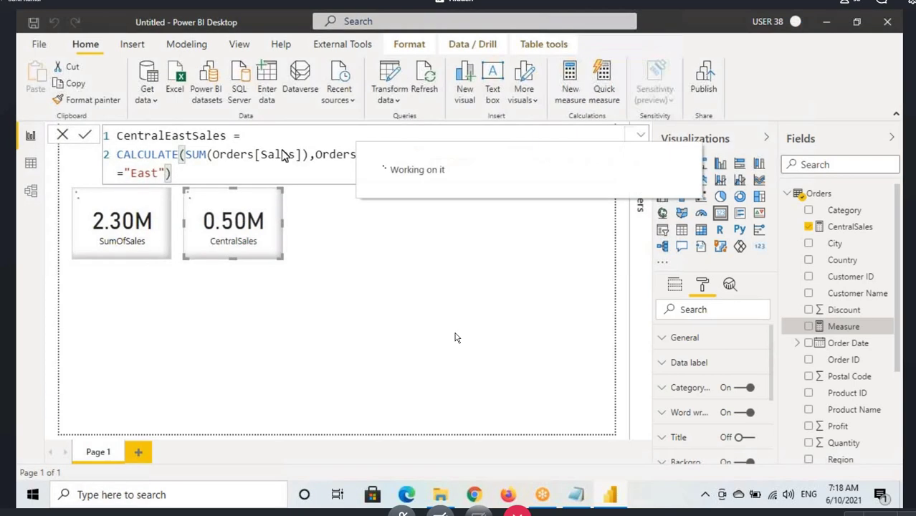
Step: Copy the complete CentralEastSales formula and paste it into the Notepad notes below the Central or East line
left_click_drag(119, 137, 194, 169)
left_click(350, 156)
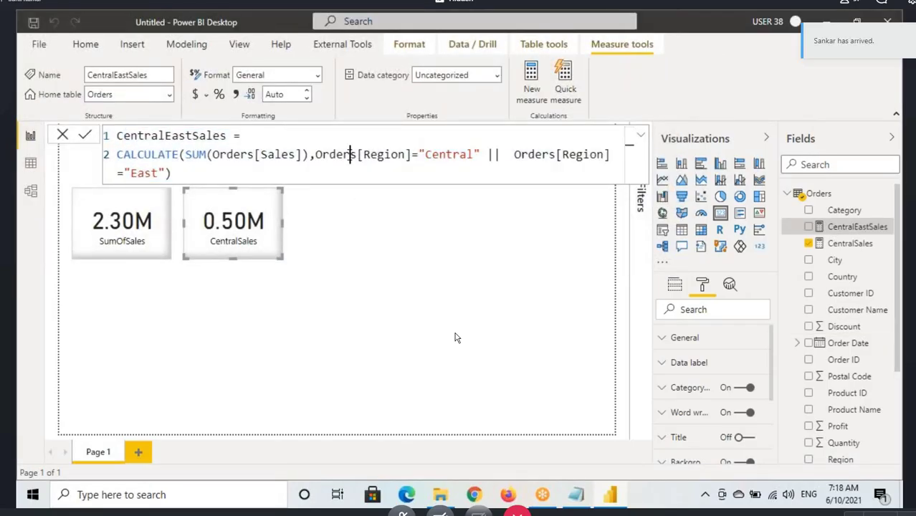
left_click_drag(351, 156, 460, 156)
left_click(530, 156)
left_click(144, 172)
left_click_drag(172, 172, 116, 135)
key("ctrl+c")
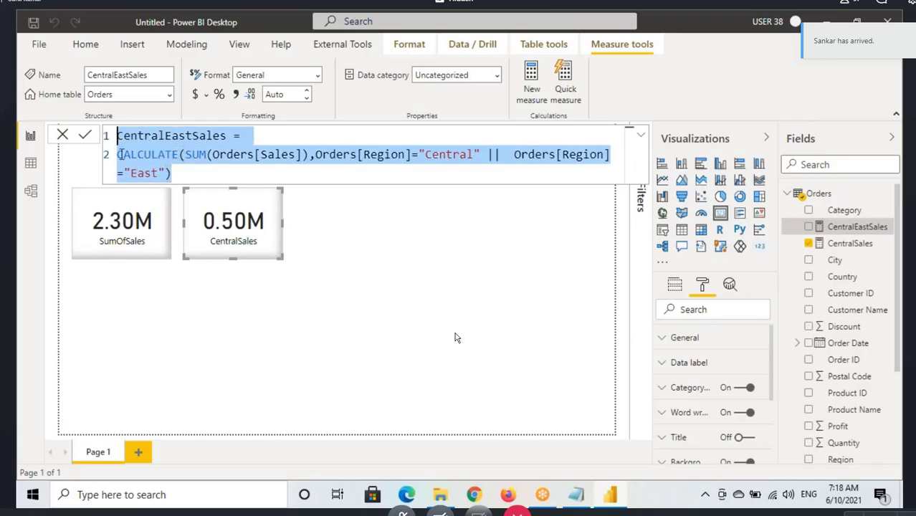
left_click(577, 495)
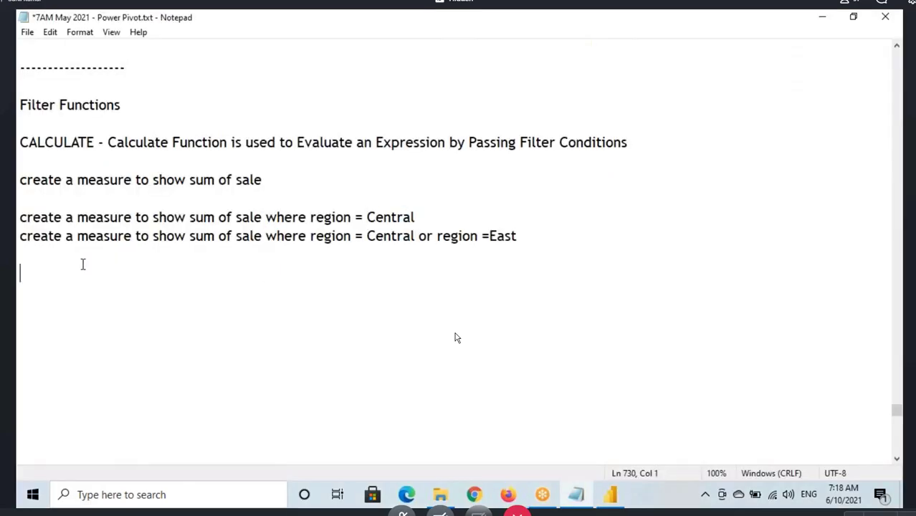
key("ctrl+v")
Step: Insert blank space in the notes between the Central line and the Central or East line
left_click(446, 217)
key("Return")
key("Return")
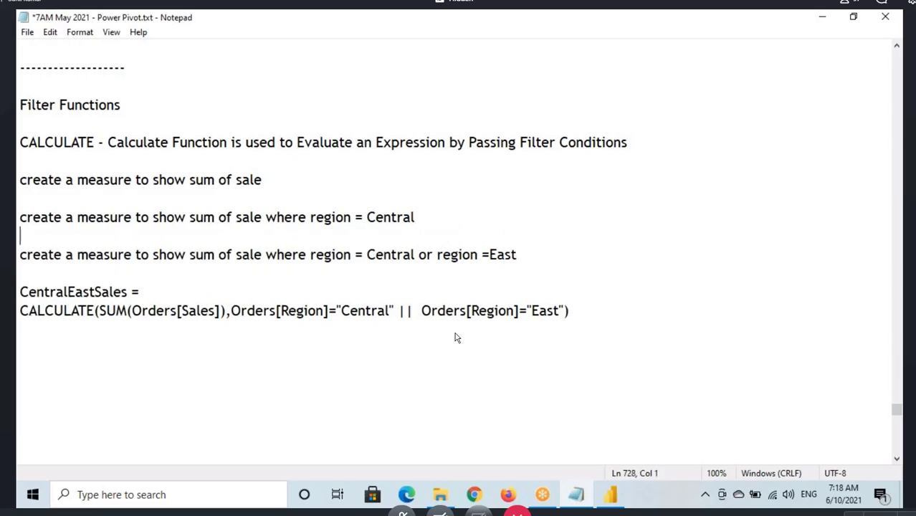
Step: Copy the complete CentralSales formula from Power BI Desktop and paste it into the Notepad notes directly below the region = Central line
left_click(311, 218)
left_click(609, 494)
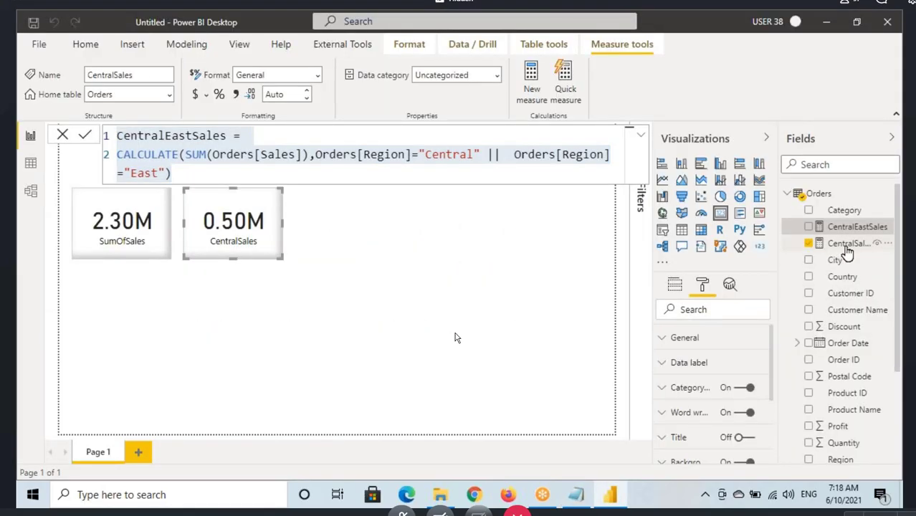
left_click(847, 248)
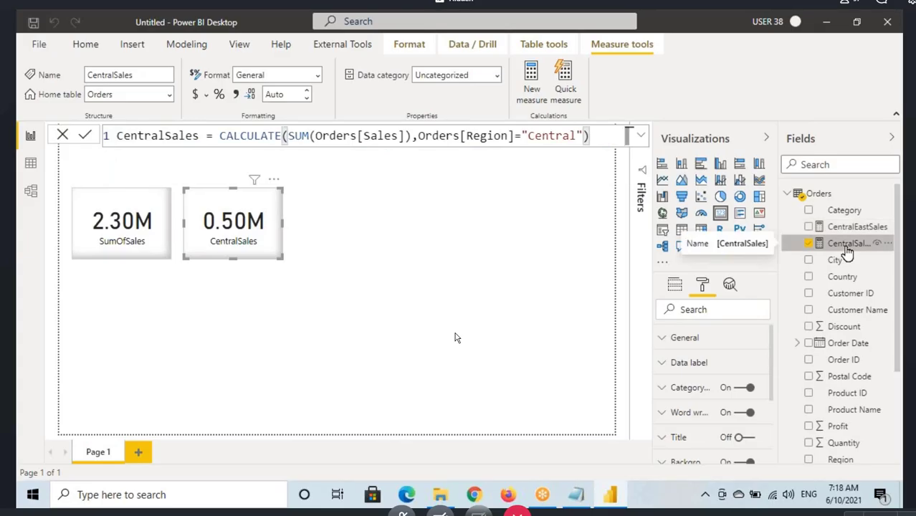
left_click(592, 137)
key("ctrl+a")
key("ctrl+c")
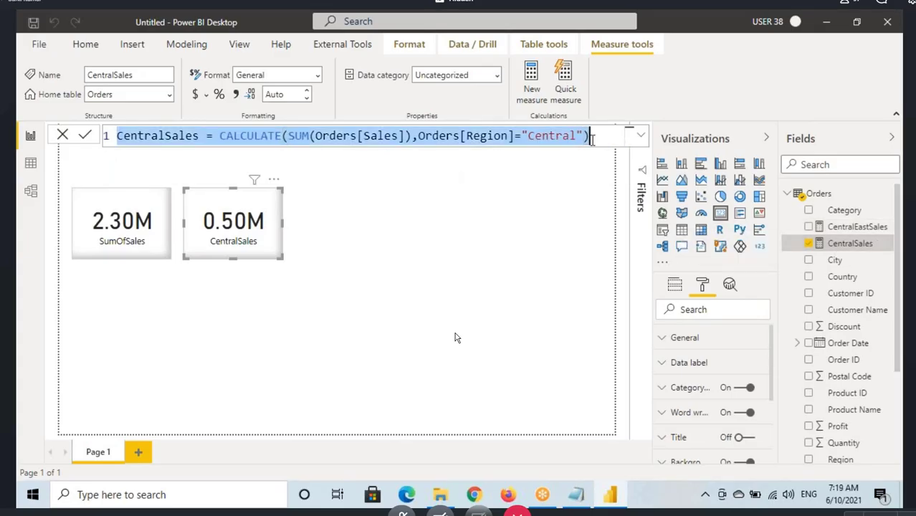
left_click(576, 495)
left_click(61, 287)
key("Return")
key("Return")
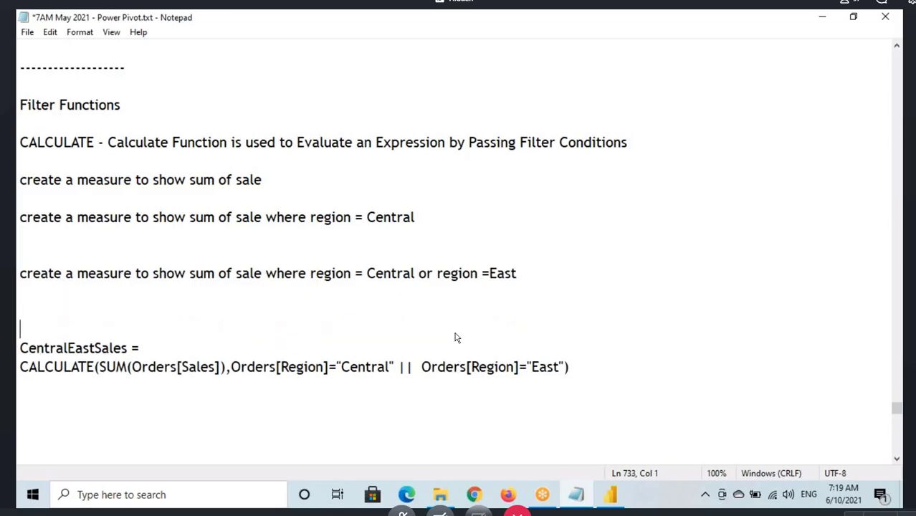
left_click(64, 238)
key("ctrl+v")
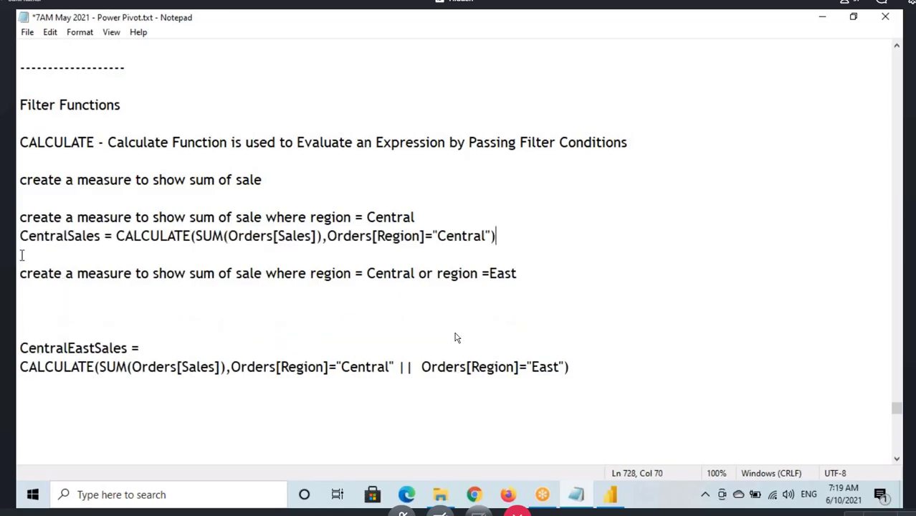
Step: Add a -- separator under the CentralSales formula and remove the blank lines between the Central or East line and its formula
key("Down")
type("--")
left_click(518, 273)
key("Delete")
key("Delete")
key("Delete")
Step: Make room below the first sum of sale line and paste the SumOfSales formula copied from Power BI Desktop there
left_click(280, 188)
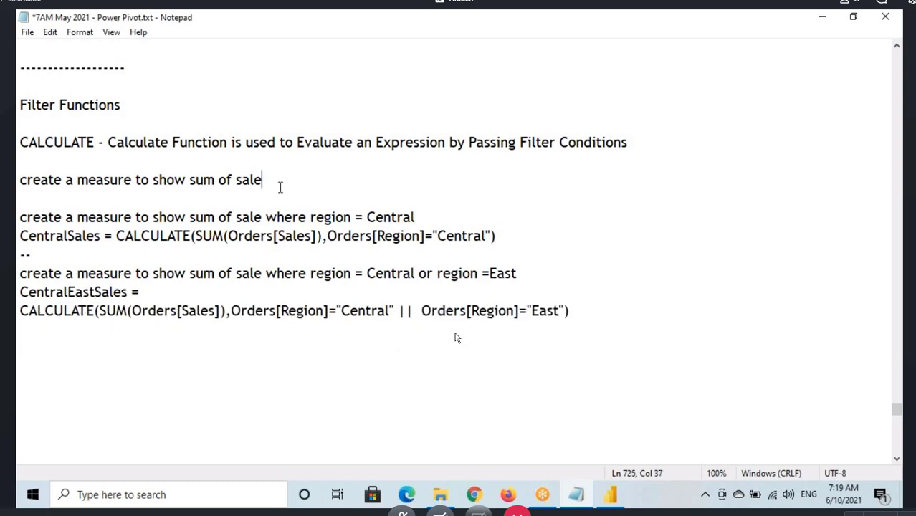
key("Return")
key("Return")
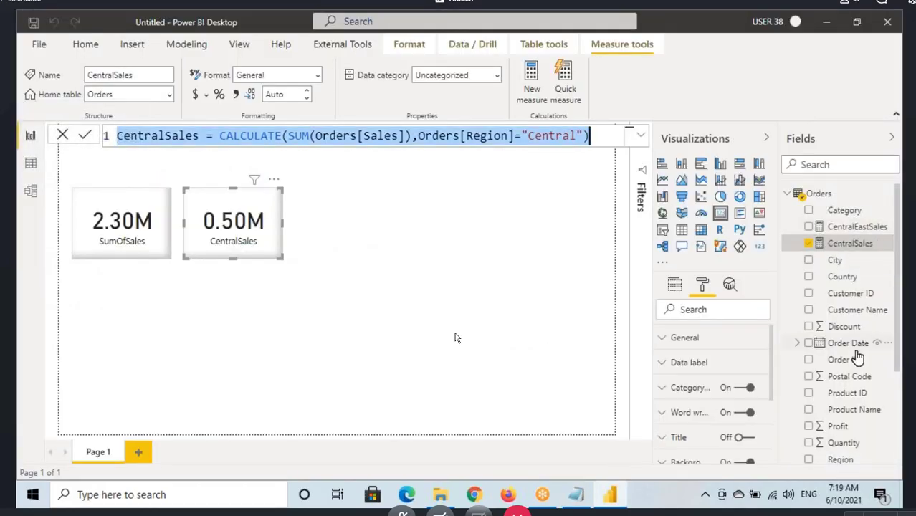
scroll(858, 358, "down", 5)
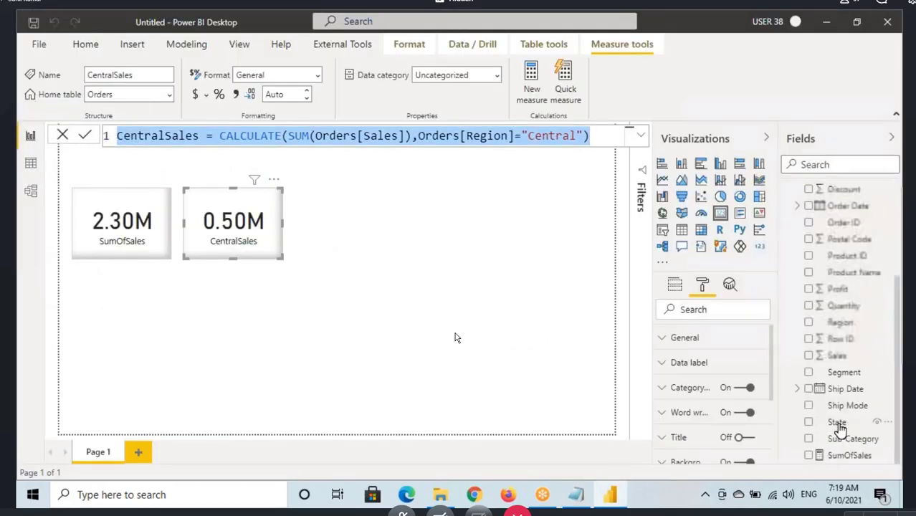
left_click(849, 456)
left_click(346, 138)
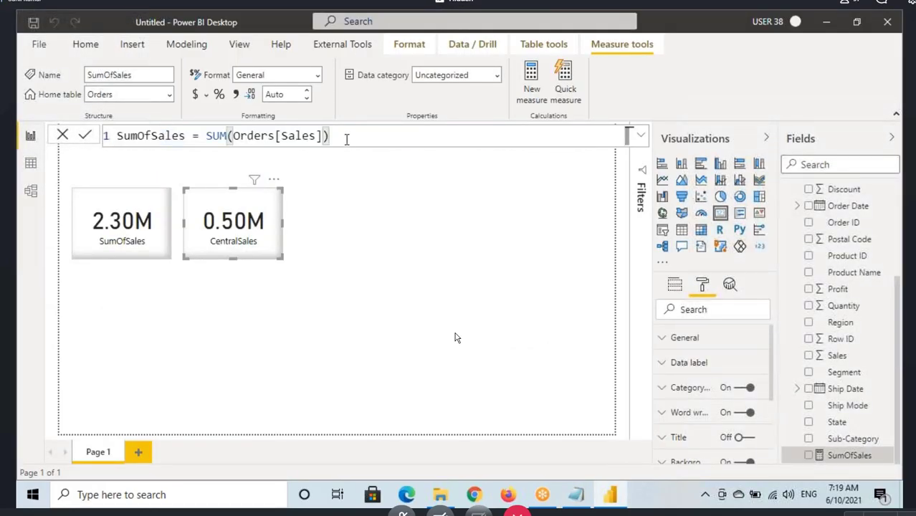
key("ctrl+a")
key("ctrl+c")
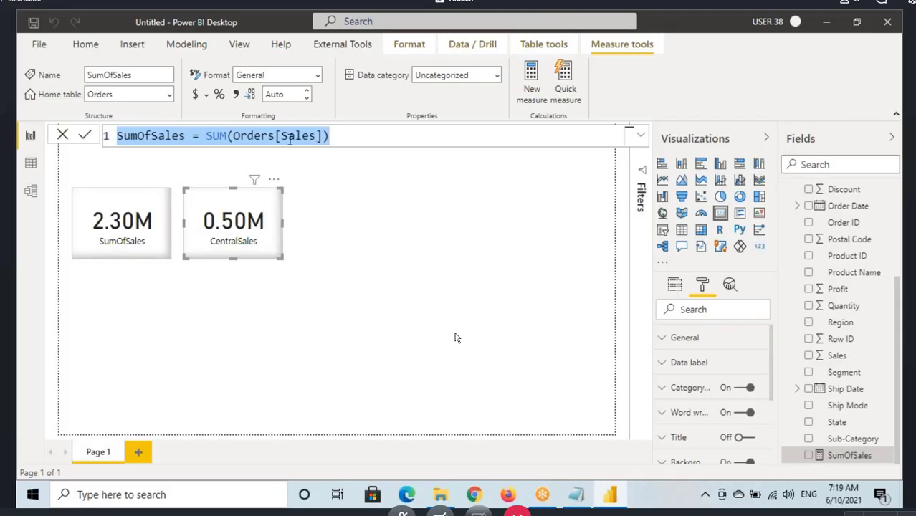
key("alt+Tab")
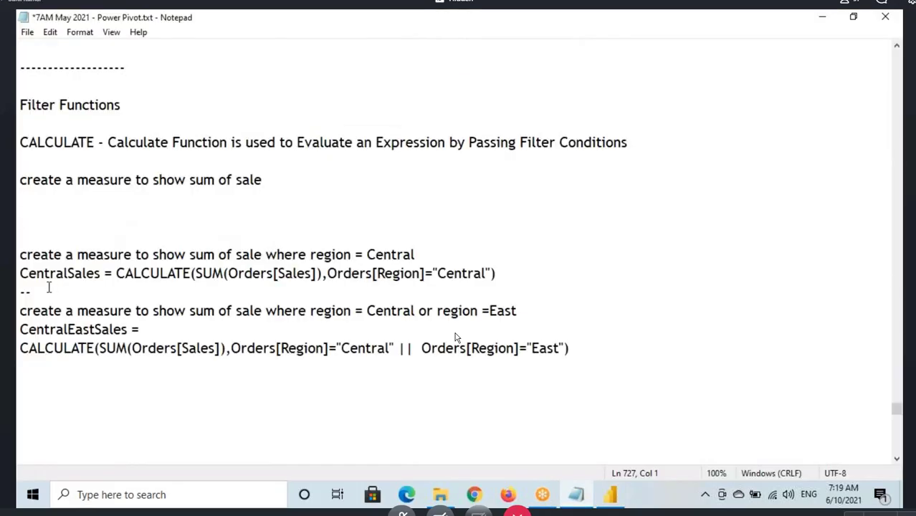
left_click(32, 199)
key("ctrl+v")
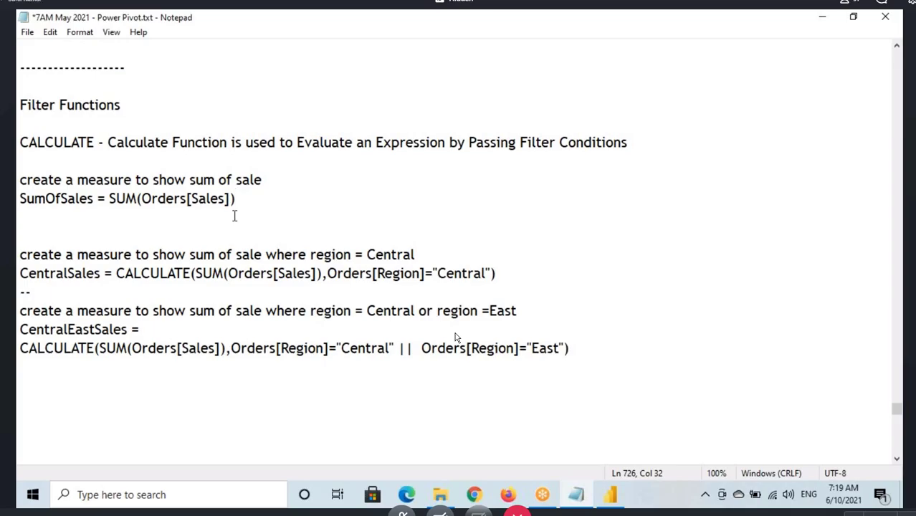
Step: Examine the SUM expression, the two region conditions and the || operator in the noted CentralEastSales formula
left_click_drag(106, 348, 192, 352)
left_click_drag(263, 349, 386, 356)
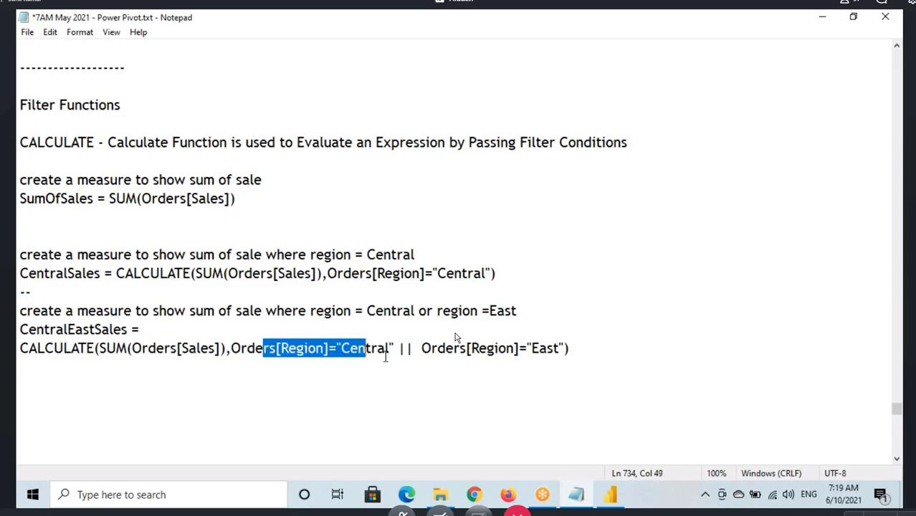
left_click_drag(453, 351, 531, 352)
left_click_drag(398, 351, 419, 353)
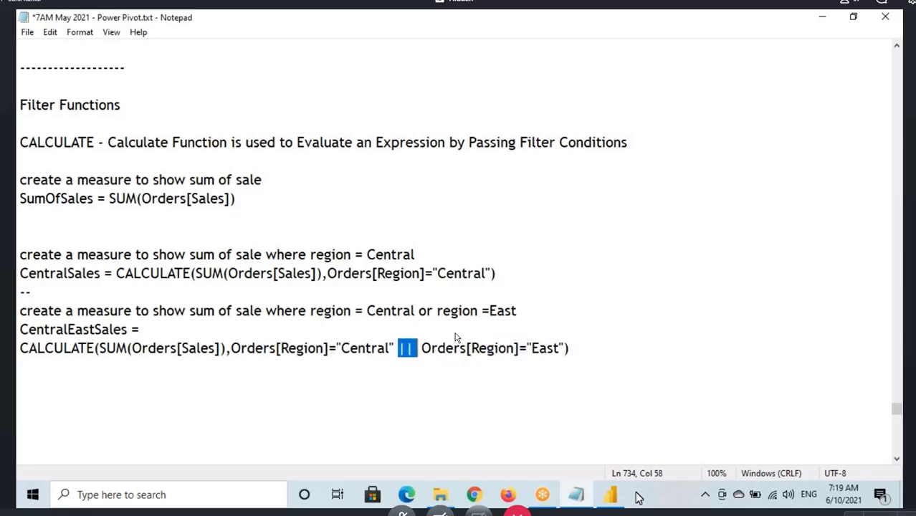
left_click(358, 363)
left_click(350, 351)
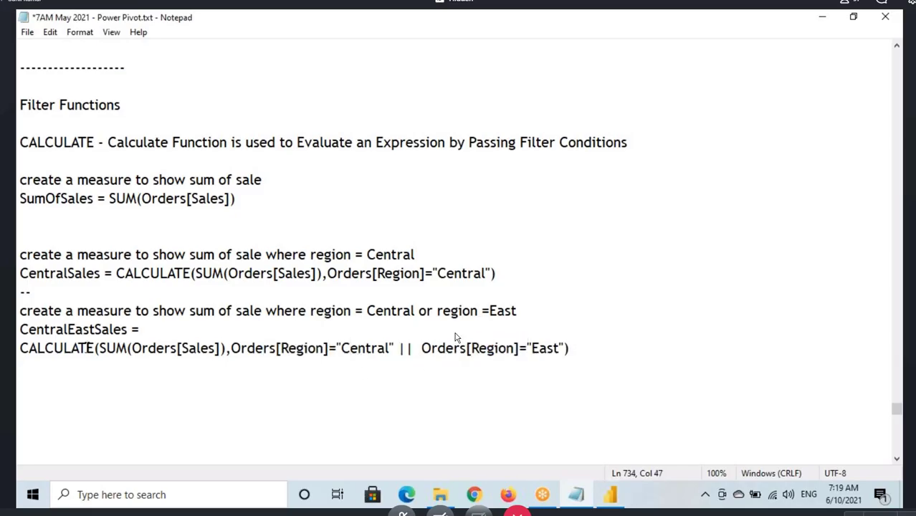
left_click(170, 349)
left_click(526, 349)
Step: In Power BI Desktop, add a CentralEastSales card beside the CentralSales card and copy the CentralSales card's formatting onto it
left_click(610, 494)
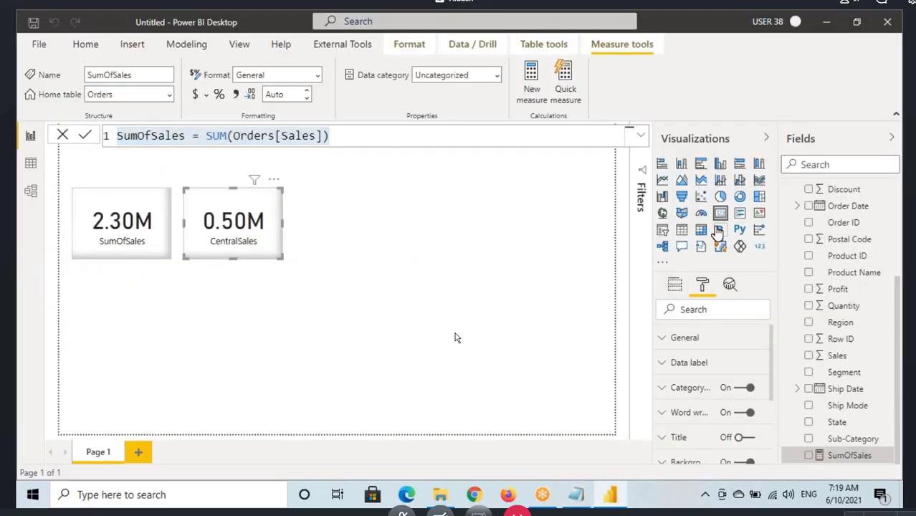
left_click(362, 281)
left_click(441, 263)
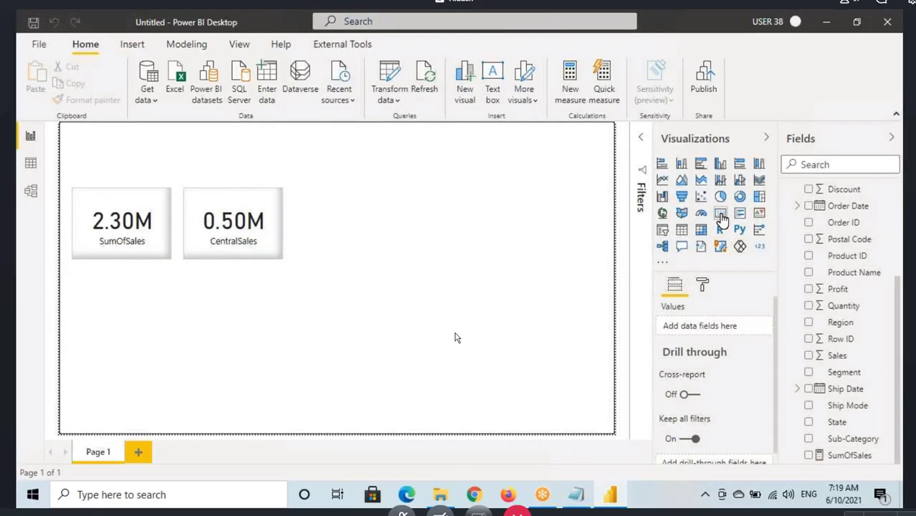
left_click_drag(305, 206, 342, 240)
scroll(796, 324, "up", 5)
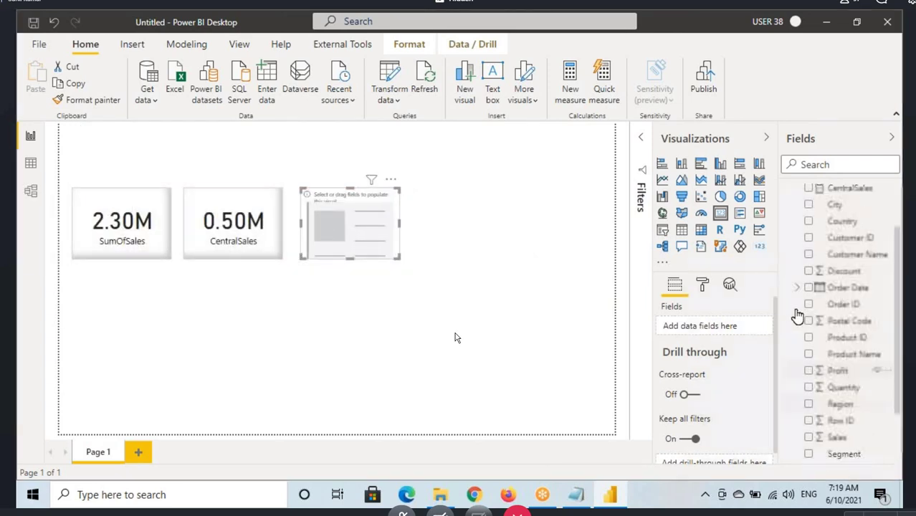
left_click_drag(853, 226, 355, 262)
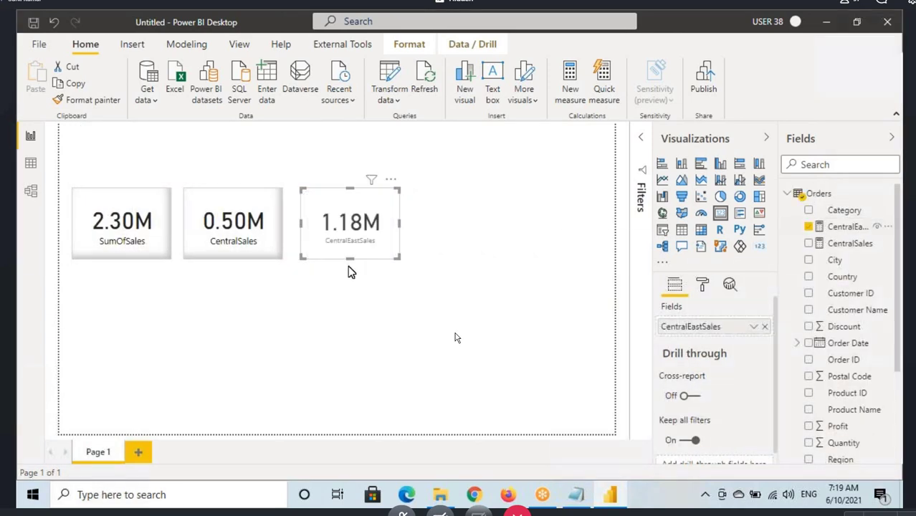
left_click(260, 243)
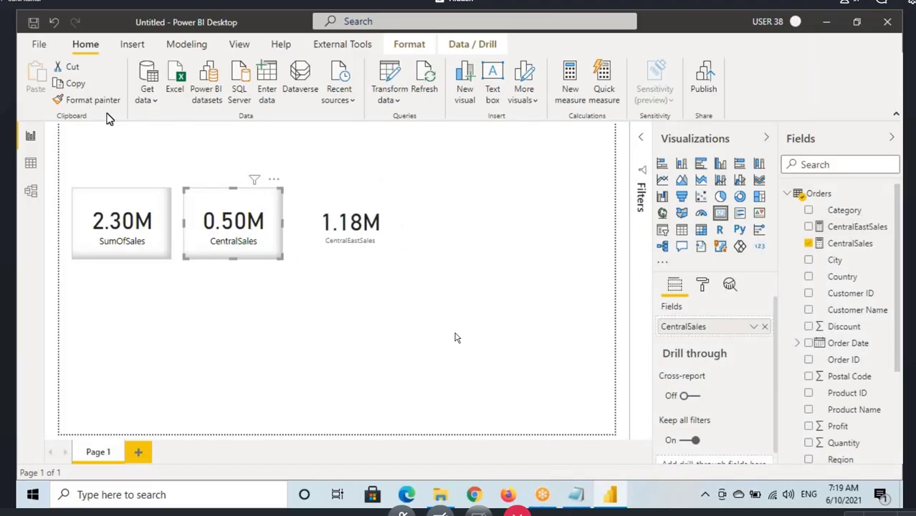
left_click(364, 240)
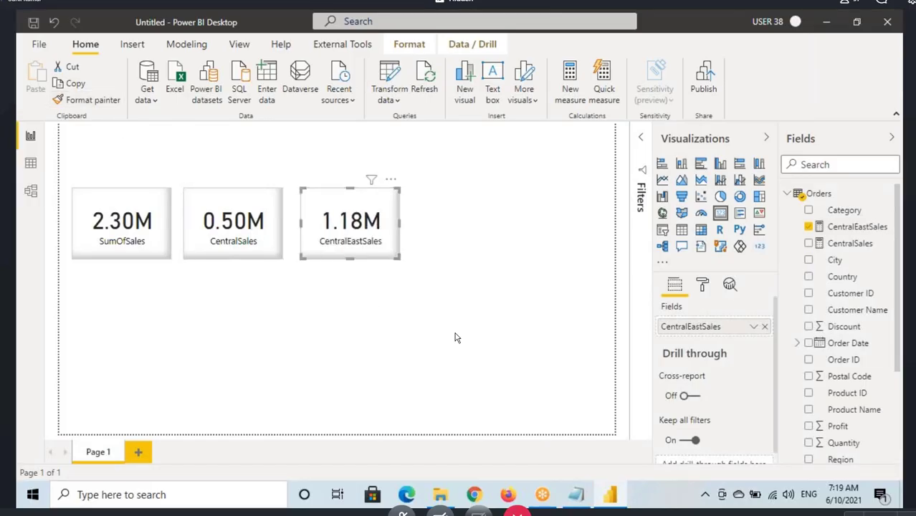
Step: Compare the CentralEastSales, CentralSales and SumOfSales cards, underlining their values and labels with red screen annotations
left_click_drag(330, 258, 385, 262)
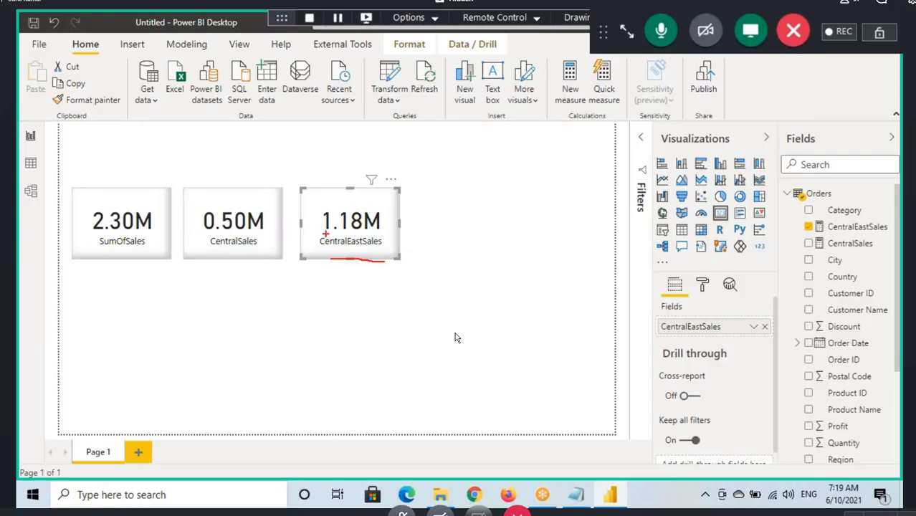
left_click_drag(325, 234, 382, 232)
mouse_move(209, 247)
left_mouse_down()
mouse_move(241, 246)
mouse_move(245, 232)
left_mouse_up()
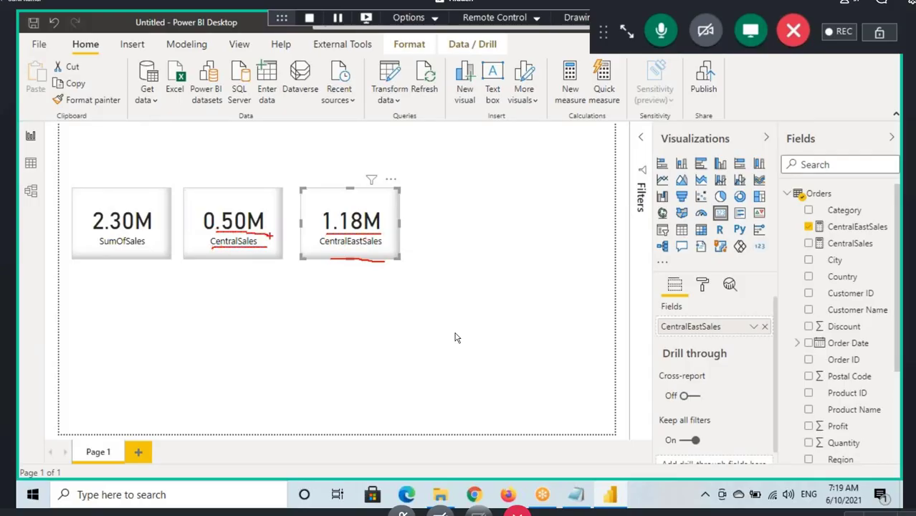
mouse_move(238, 270)
left_mouse_down()
mouse_move(237, 246)
mouse_move(226, 258)
mouse_move(262, 262)
left_mouse_up()
left_click_drag(103, 248, 170, 256)
left_click_drag(102, 233, 151, 233)
mouse_move(132, 165)
left_mouse_down()
mouse_move(147, 198)
mouse_move(163, 188)
left_mouse_up()
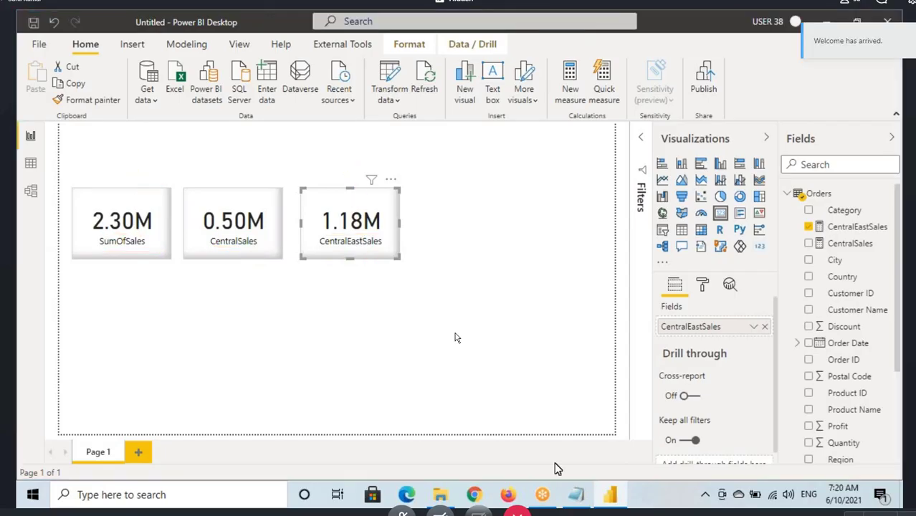
Step: Add a --- separator line below the CentralEastSales formula in the Notepad notes
key("alt+Tab")
scroll(455, 338, "down", 2)
key("Down")
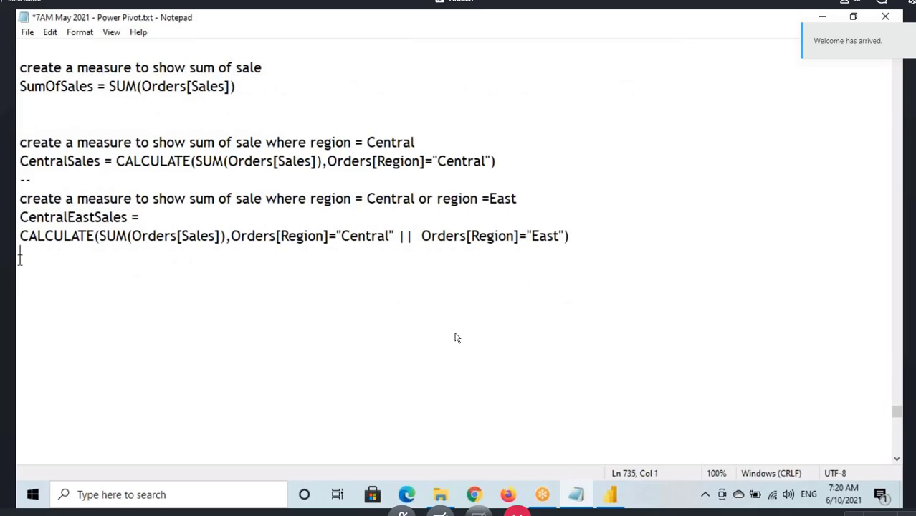
type("---")
Step: Duplicate the "create a measure to show sum of sale where region = Central" text below the separator and append and Category ="Technology"
left_click_drag(19, 200, 417, 200)
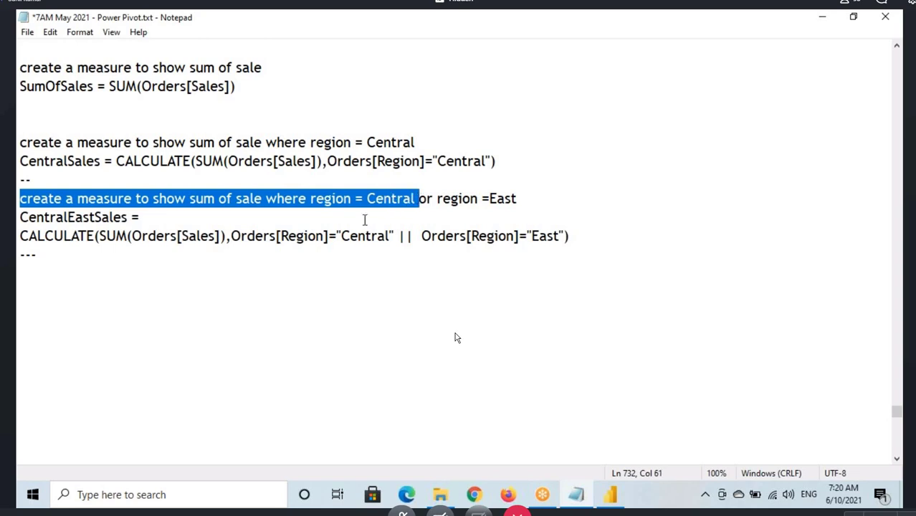
key("ctrl+c")
left_click(45, 284)
key("ctrl+v")
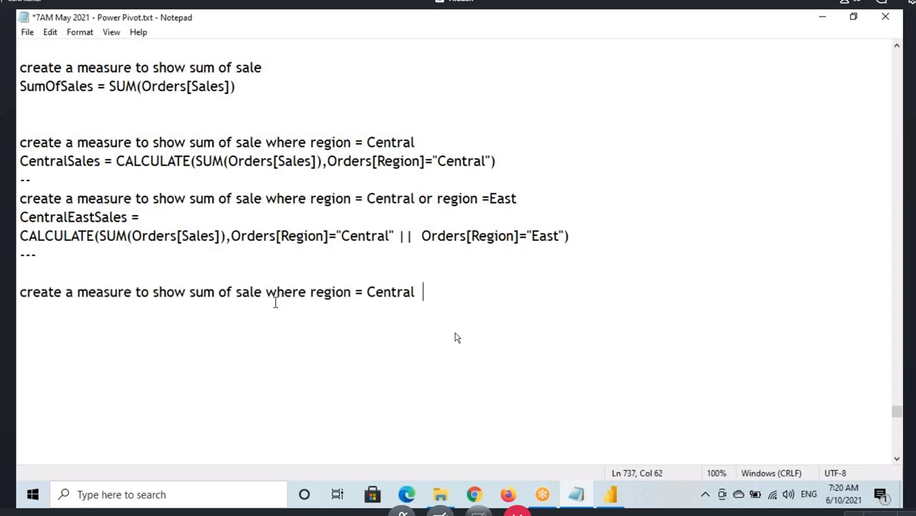
type("and Category ")
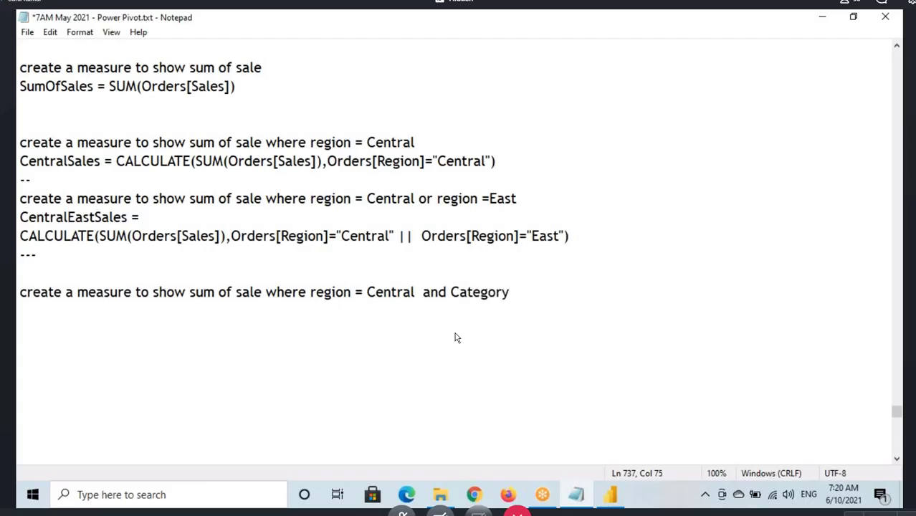
type("=\"technology")
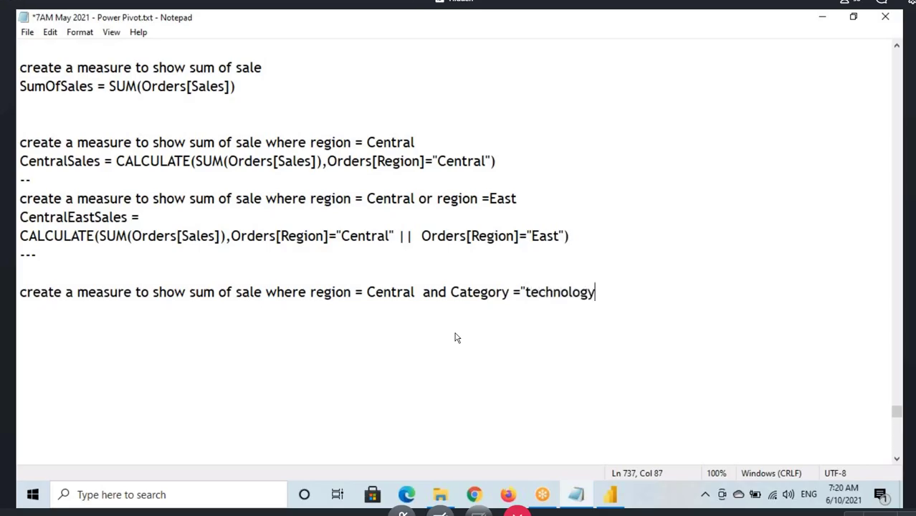
left_click(528, 292)
key("BackSpace")
type("T")
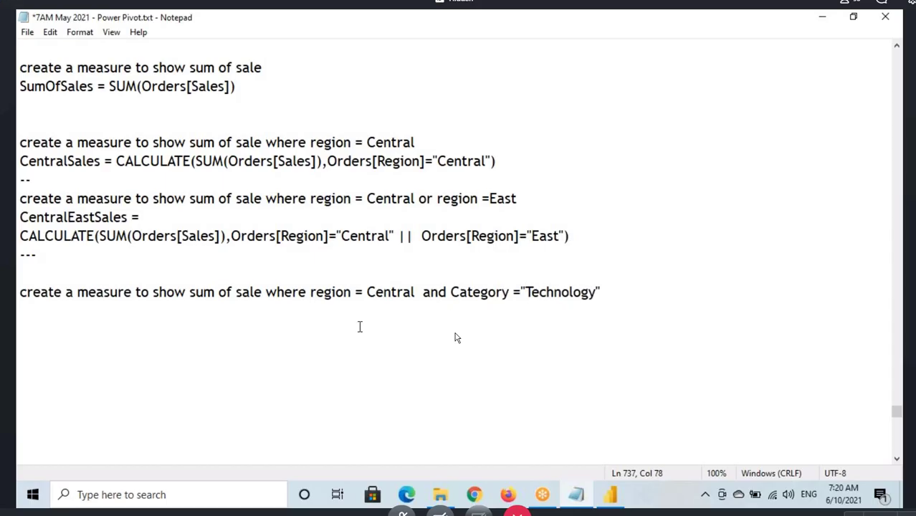
Step: Examine the sum, region and category parts of the Central and Technology requirement line
left_click_drag(185, 292, 216, 292)
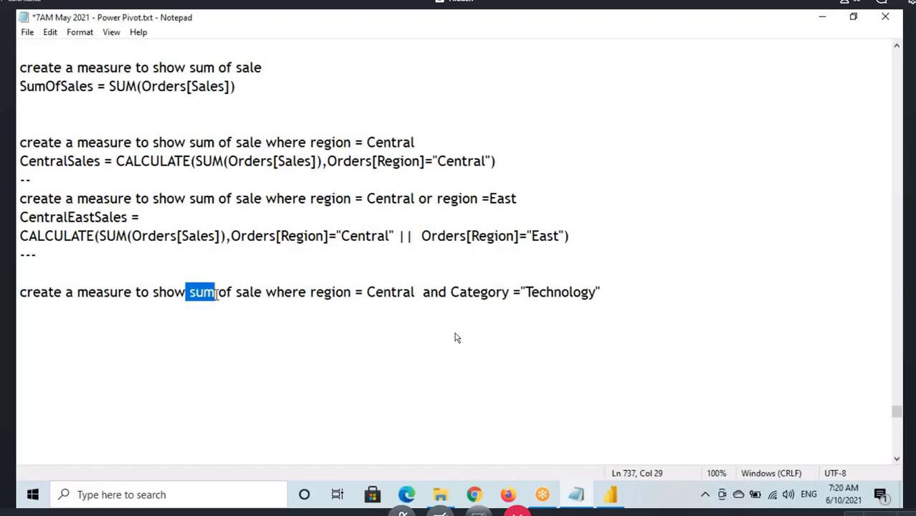
left_click_drag(341, 293, 420, 292)
left_click(487, 293)
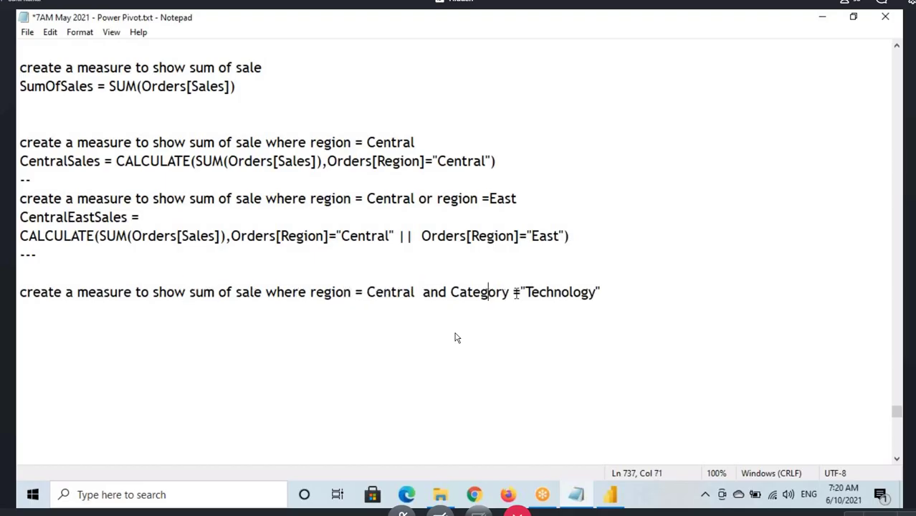
left_click_drag(487, 292, 613, 455)
Step: Examine the CentralSales card in Power BI Desktop, circling its value and annotating it with the category initials T, F and OS
left_click(609, 494)
left_click(208, 237)
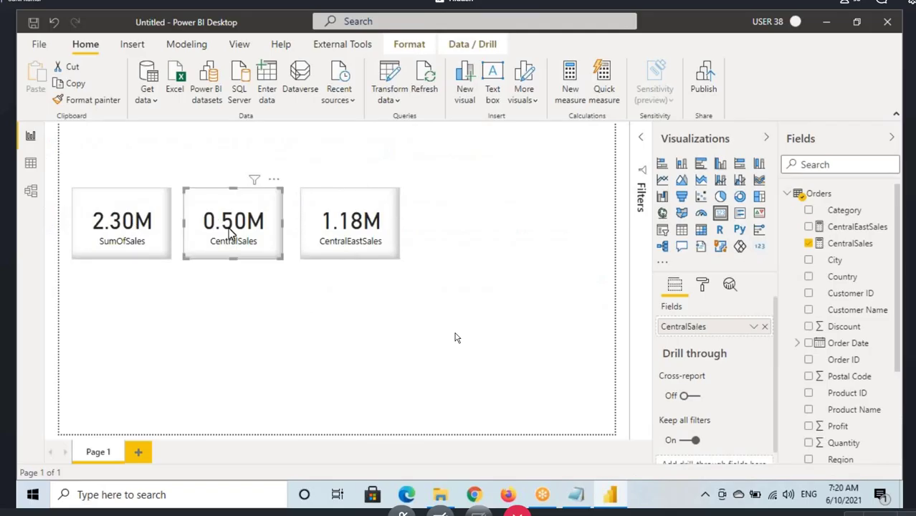
mouse_move(271, 193)
left_mouse_down()
mouse_move(201, 228)
mouse_move(278, 209)
mouse_move(244, 195)
left_mouse_up()
mouse_move(210, 163)
left_mouse_down()
mouse_move(215, 202)
mouse_move(227, 176)
left_mouse_up()
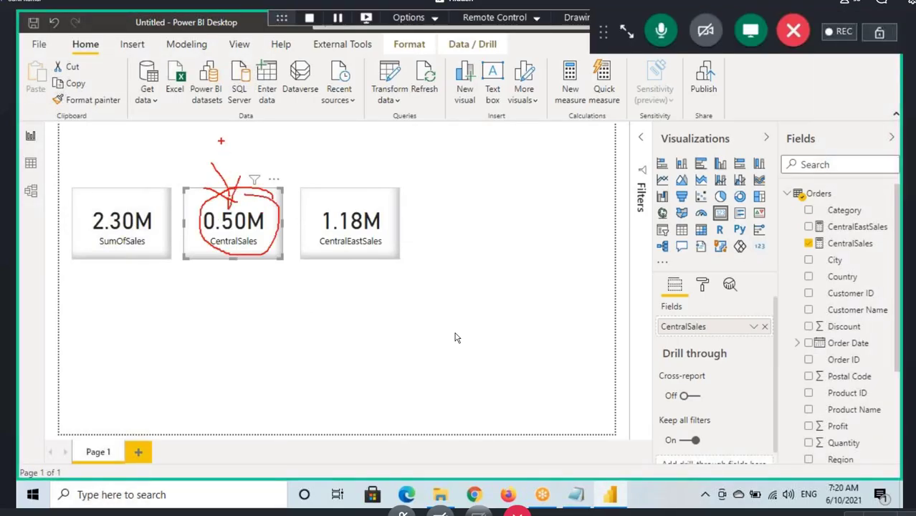
mouse_move(214, 128)
left_mouse_down()
mouse_move(241, 130)
mouse_move(245, 172)
mouse_move(256, 178)
mouse_move(216, 192)
left_mouse_up()
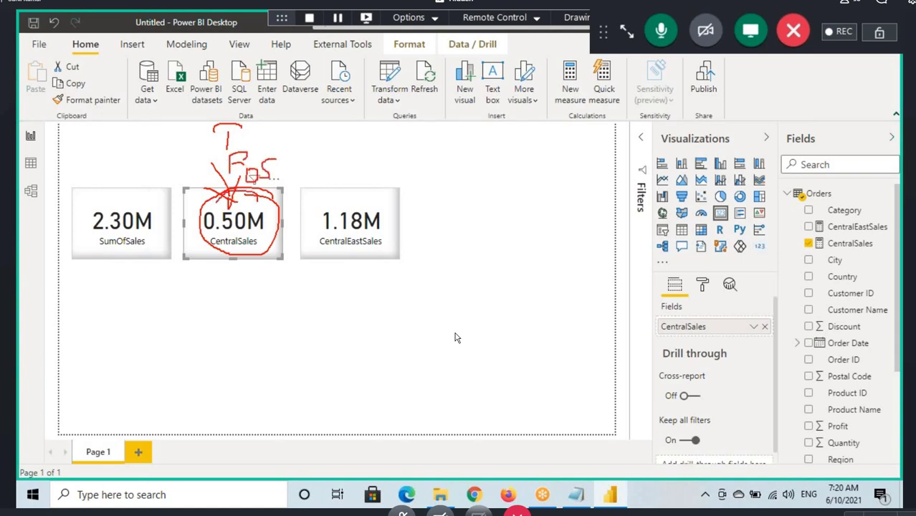
Step: Circle the category initials above the CentralSales card, and mark its Central label while examining which categories the sum includes
mouse_move(214, 241)
left_mouse_down()
mouse_move(278, 221)
mouse_move(230, 195)
left_mouse_up()
mouse_move(279, 136)
left_mouse_down()
mouse_move(246, 112)
mouse_move(280, 169)
mouse_move(251, 113)
mouse_move(228, 115)
mouse_move(232, 123)
left_mouse_up()
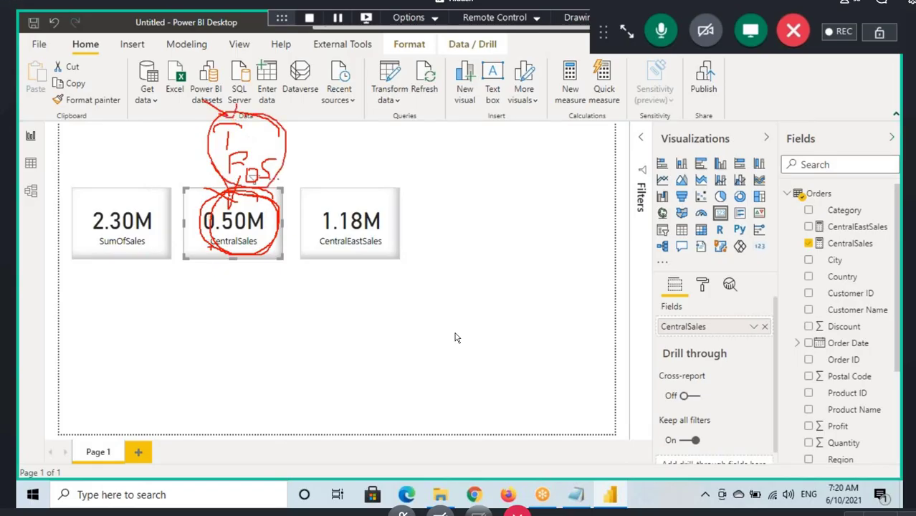
mouse_move(243, 125)
left_mouse_down()
mouse_move(255, 135)
mouse_move(280, 108)
left_mouse_up()
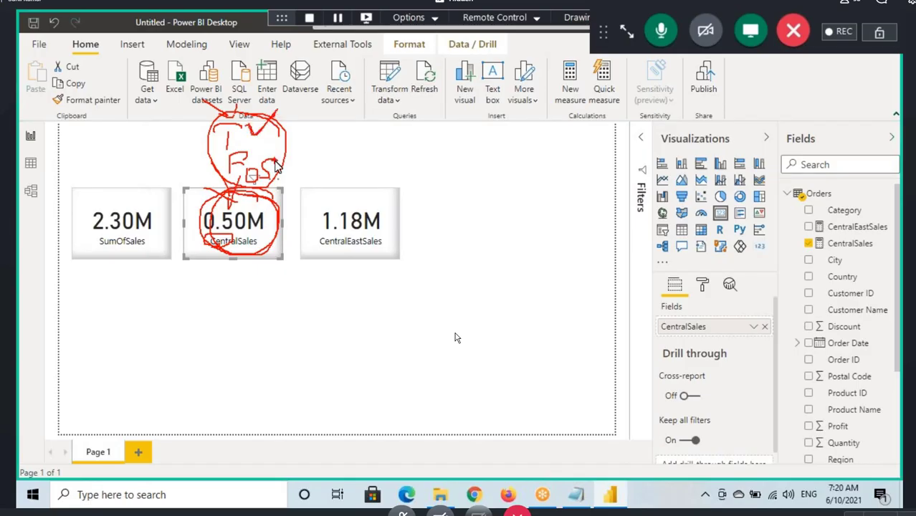
Step: Create a new measure in the Orders table and name it CentralTechnologySales
left_click(819, 194)
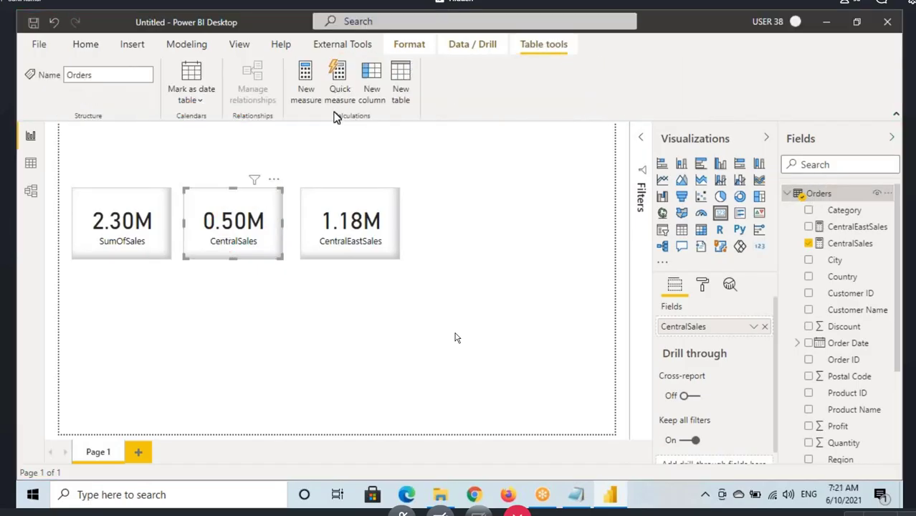
left_click(292, 218)
type("Central")
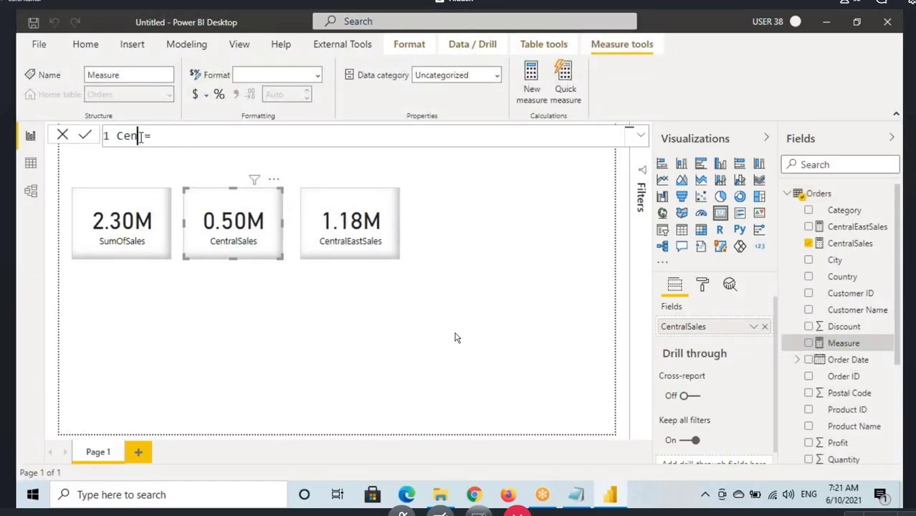
type("Texhnology")
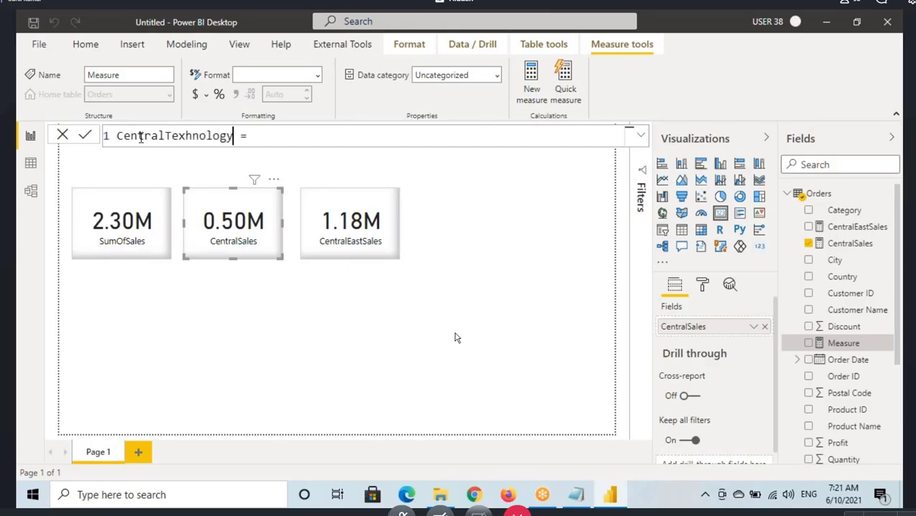
left_click(185, 135)
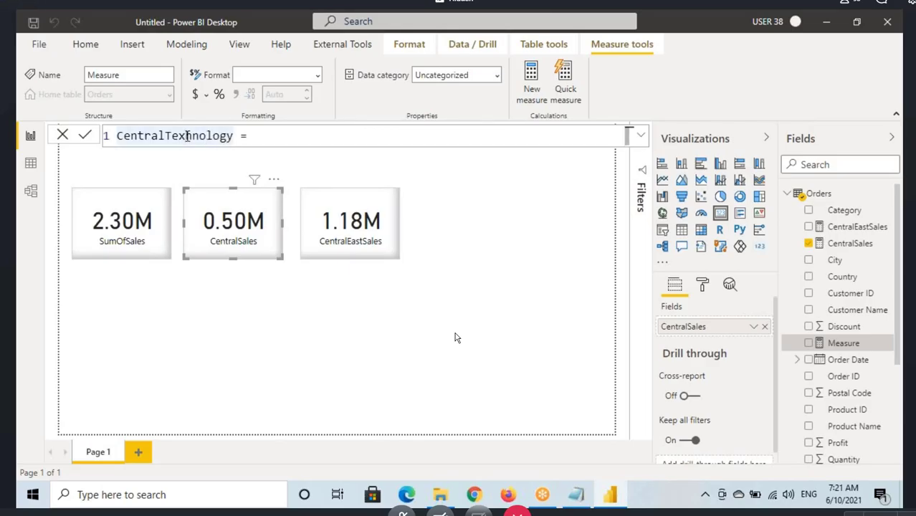
key("BackSpace")
type("c")
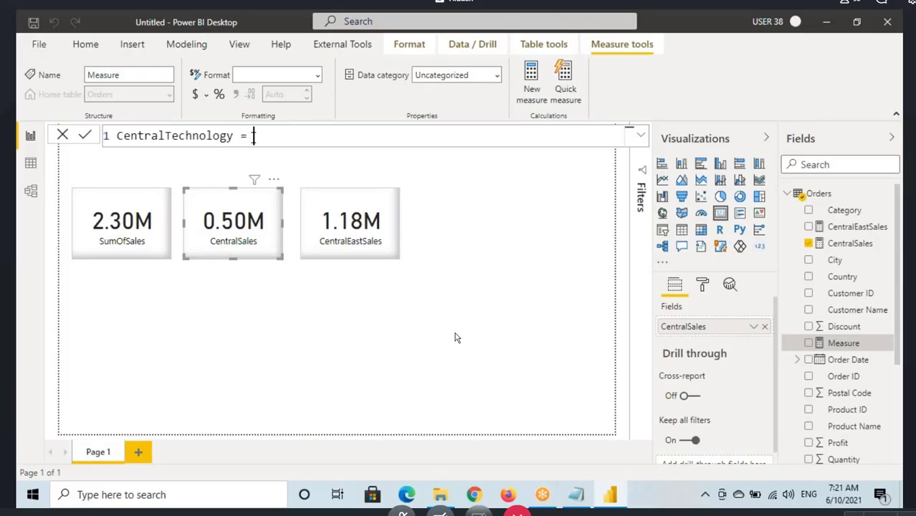
left_click(230, 136)
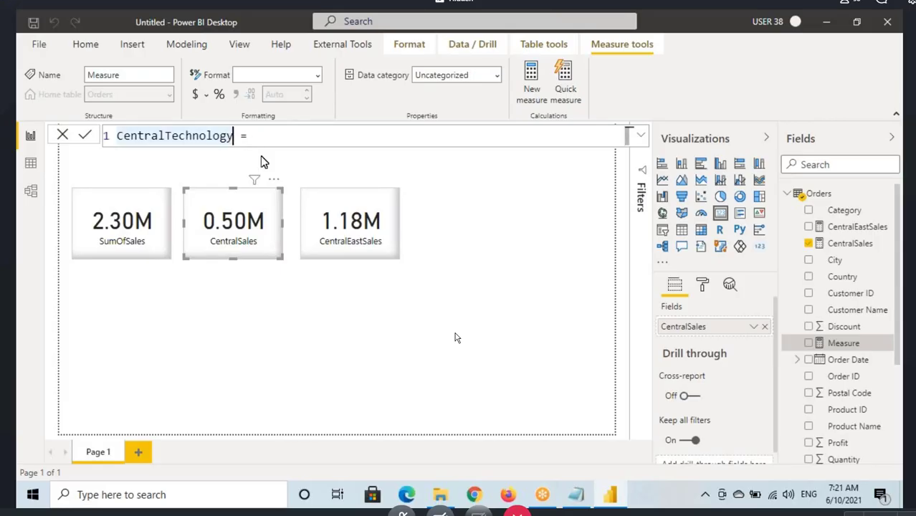
type("Sales")
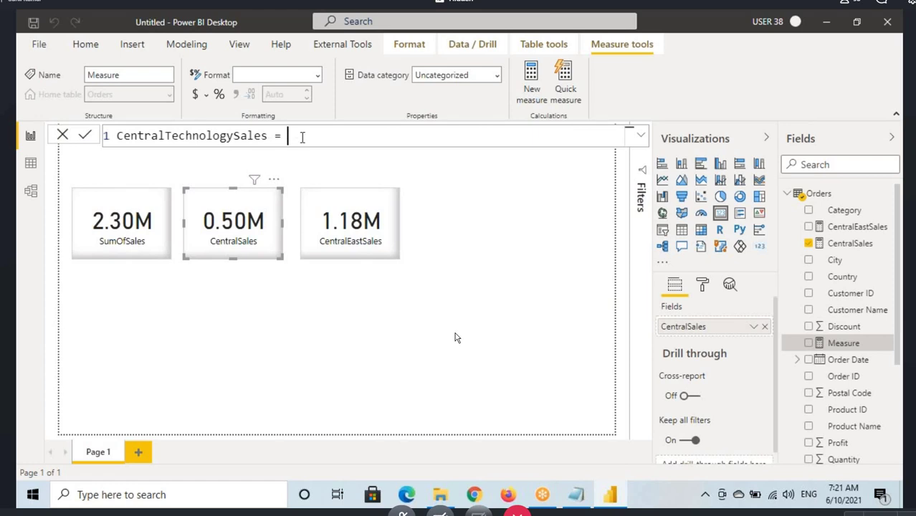
Step: Begin the measure's formula on a second line with CALCULATE and SUM(Orders[Sales]) as its expression
type("C")
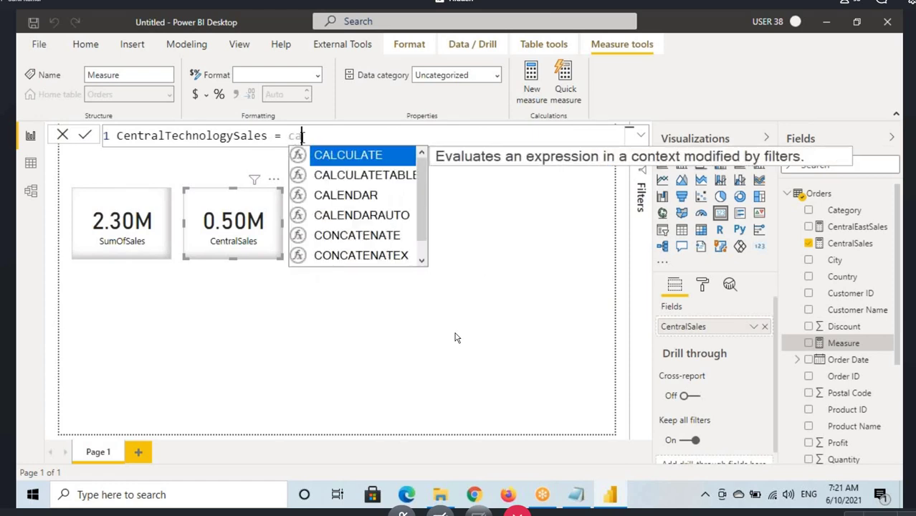
key("BackSpace")
key("shift+Return")
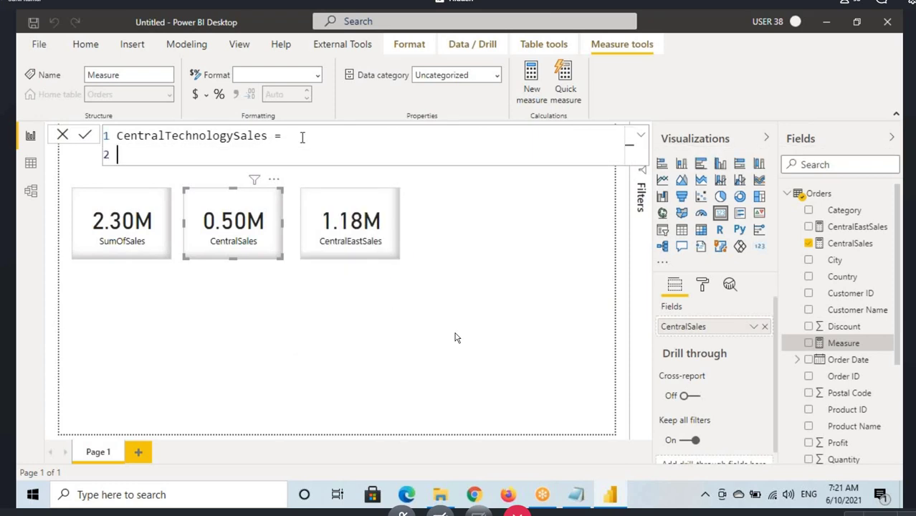
type("CALCULATE(")
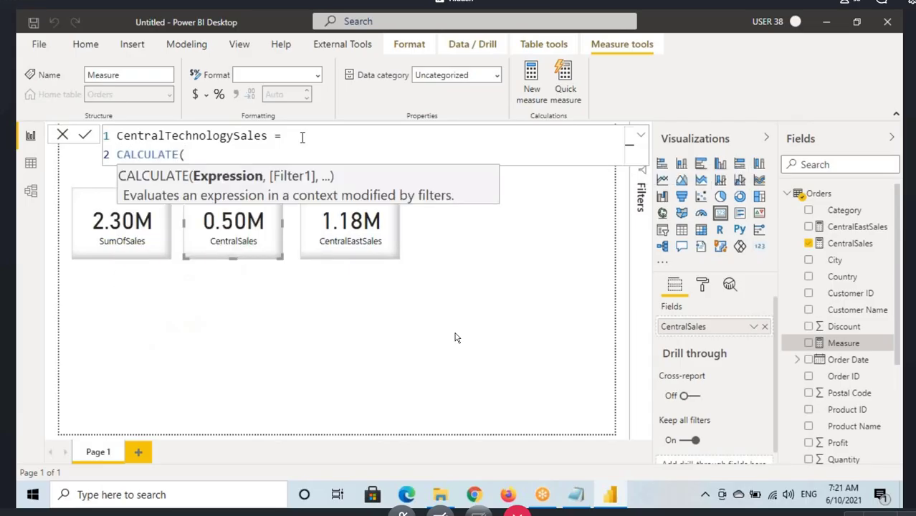
type("SUM(sale")
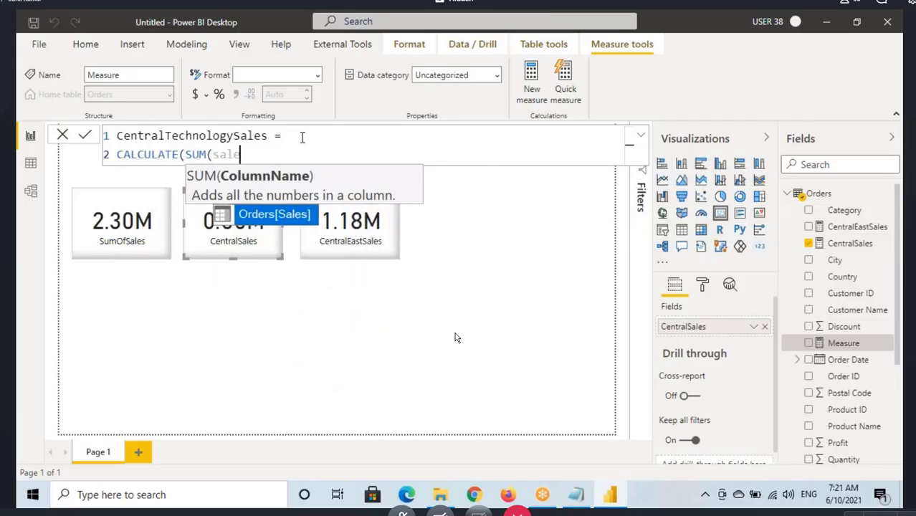
key("Tab")
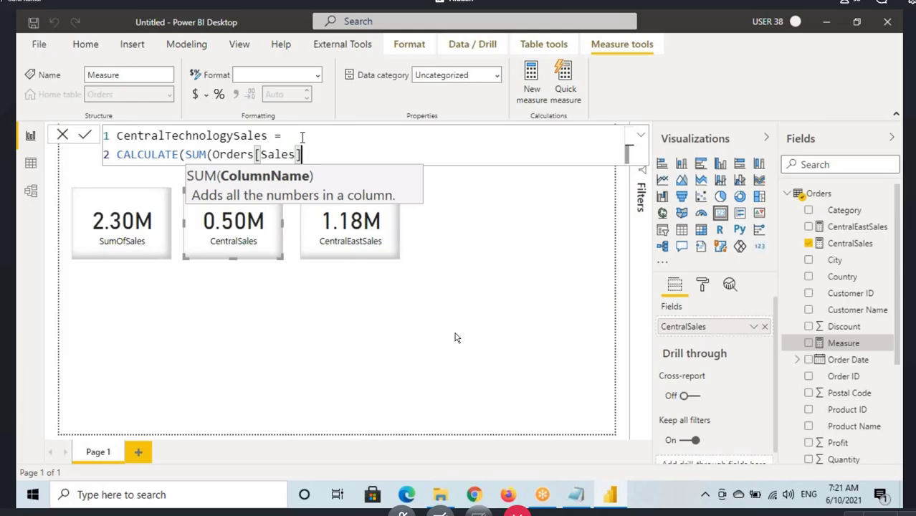
type(")")
Step: Add Orders[Region]="Central" as the first CALCULATE filter, followed by a comma for another filter
type(",r")
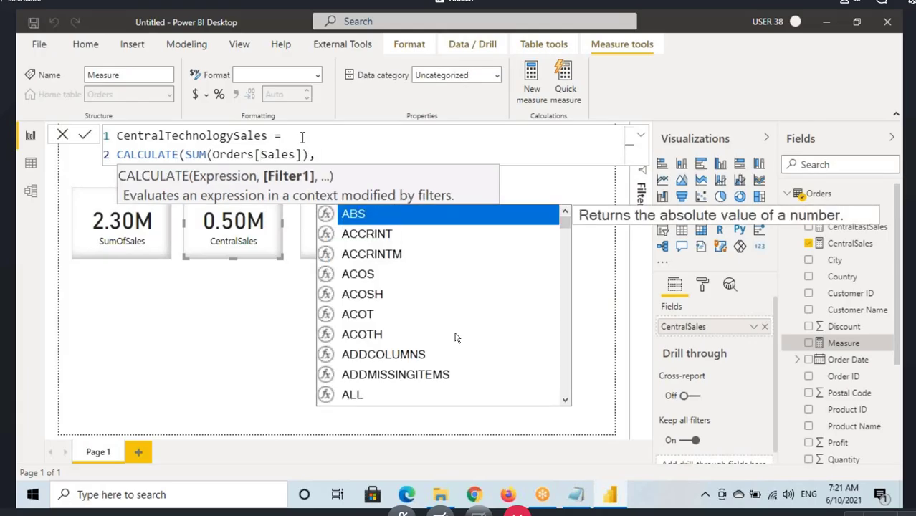
type("egio")
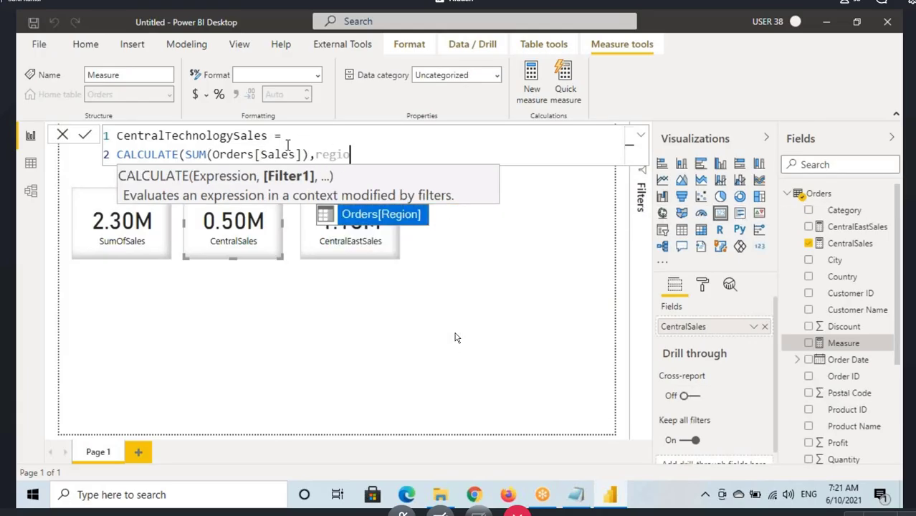
key("Tab")
type("=\"")
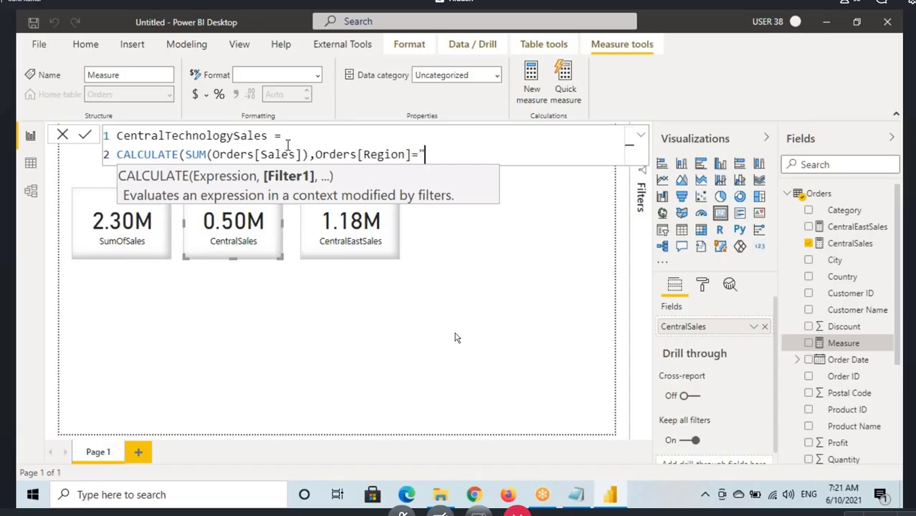
type("Central\"")
left_click_drag(328, 154, 442, 155)
left_click(503, 152)
type(",")
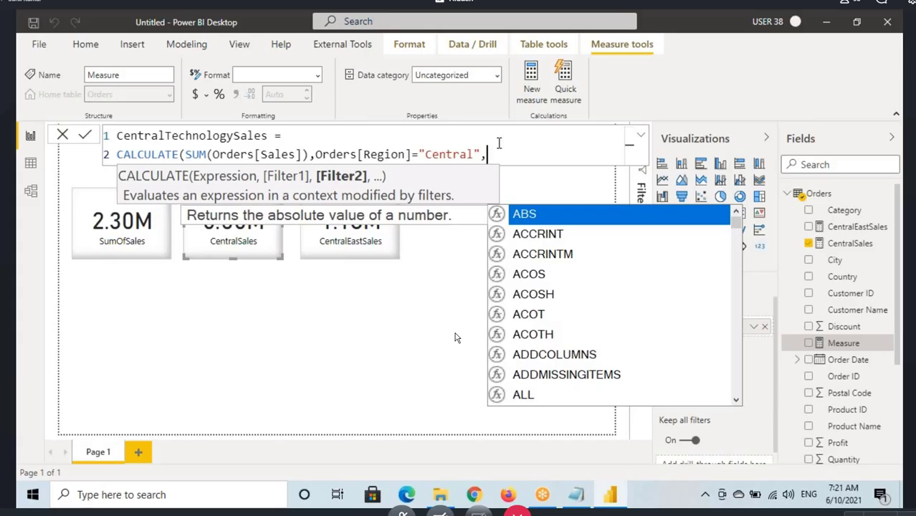
Step: Check the "and" condition in the Notepad requirement, then add Orders[Category]="Technology" as the second filter in Power BI Desktop and close the formula
key("Escape")
key("alt+Tab")
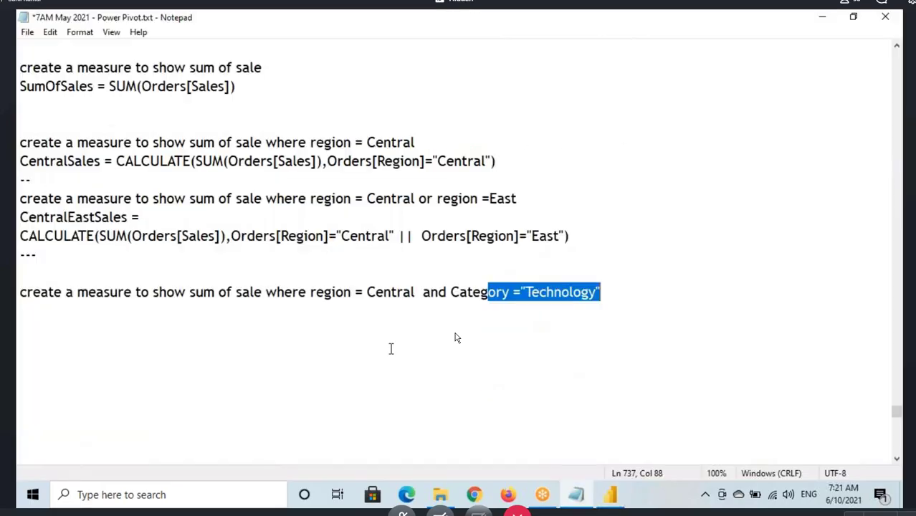
mouse_move(423, 292)
left_mouse_down()
mouse_move(459, 292)
mouse_move(438, 292)
left_mouse_up()
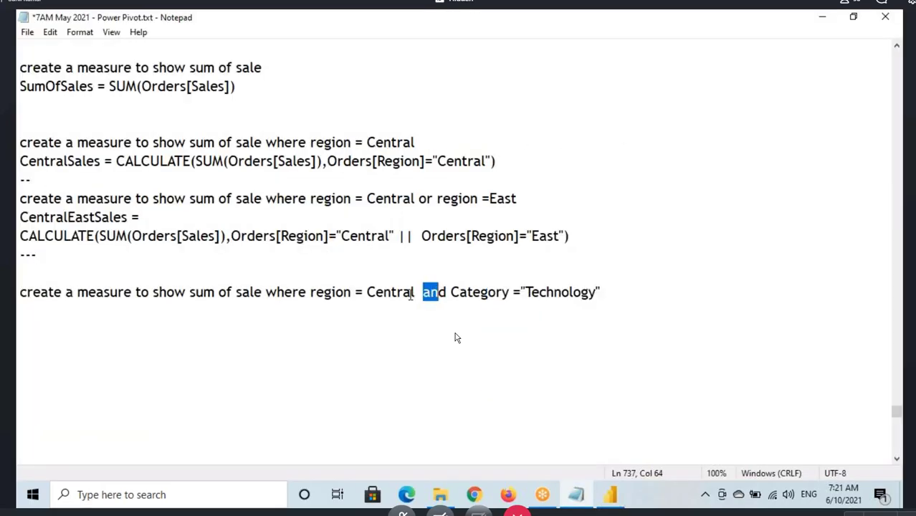
key("alt+Tab")
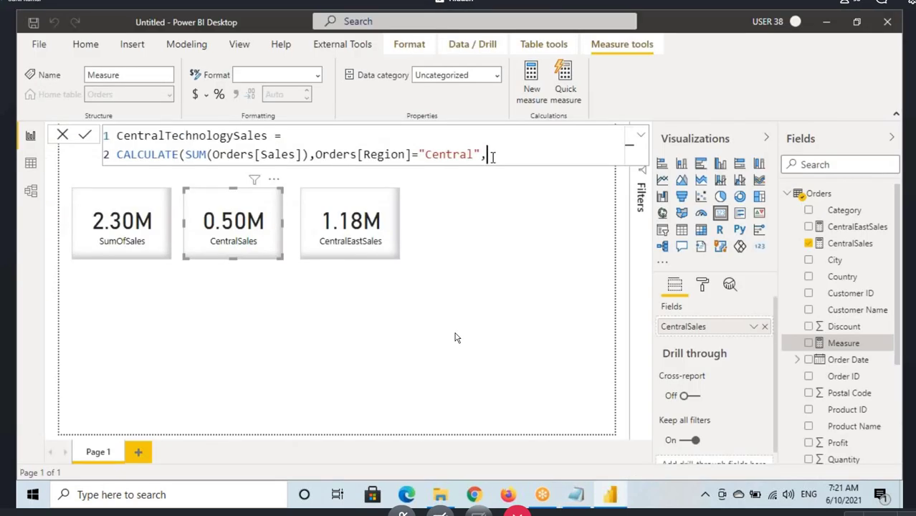
type("cate")
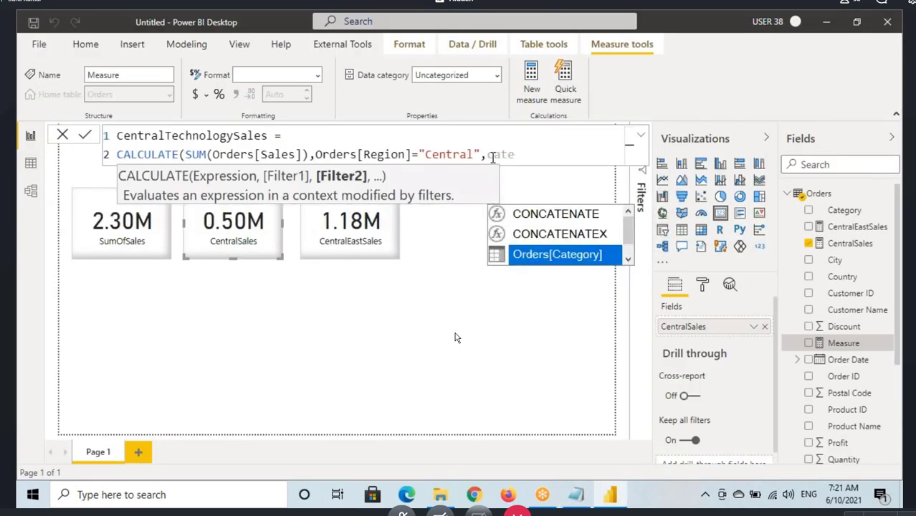
key("Tab")
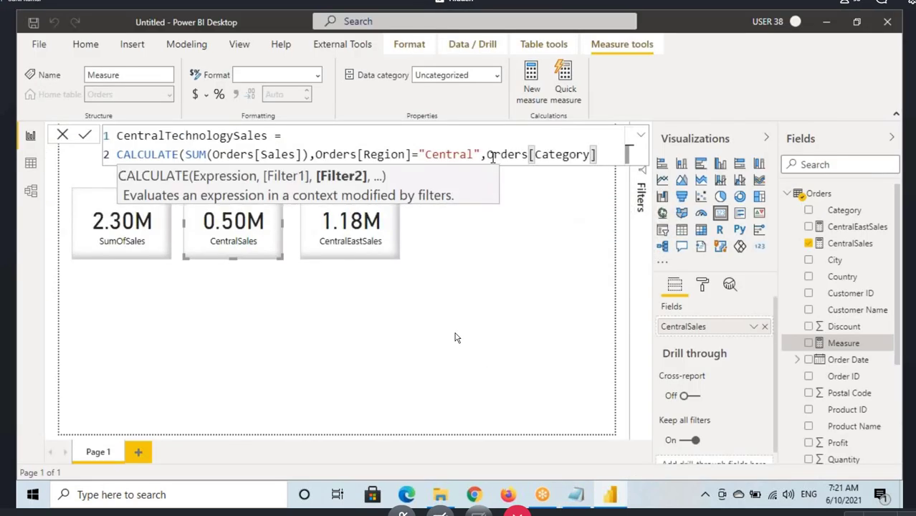
type("=\"")
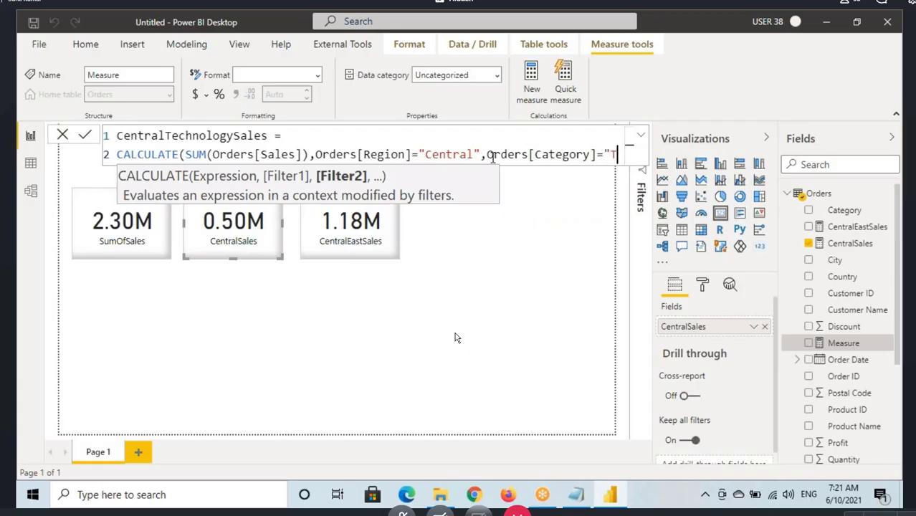
type("Technology\"")
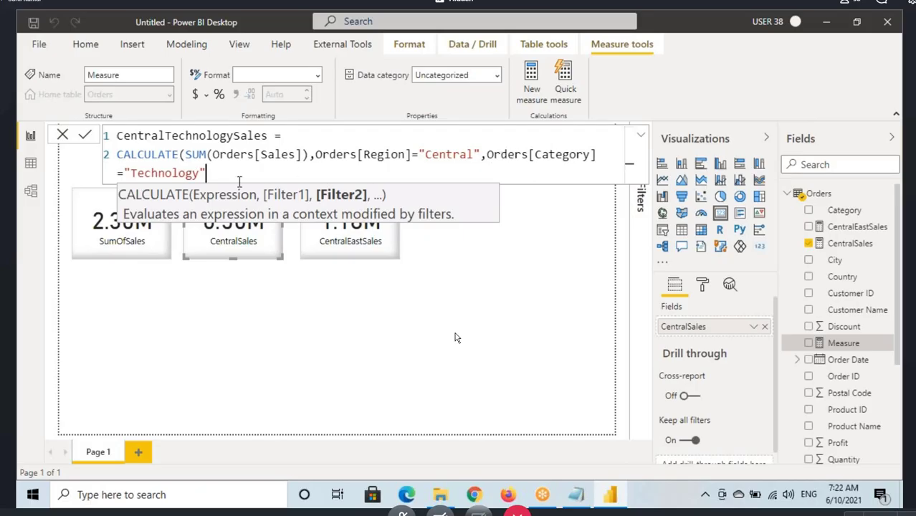
type(")")
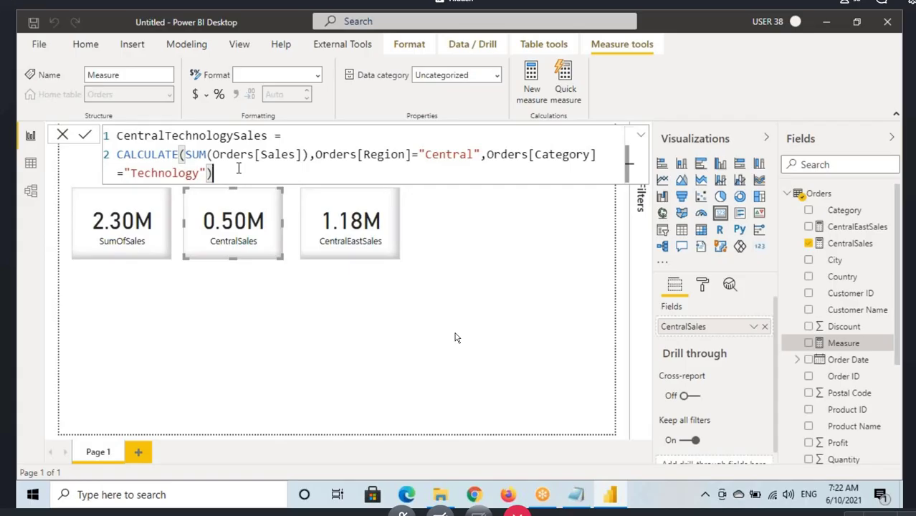
Step: Examine the CentralTechnologySales formula's SUM expression and its region and category filters, annotating the comma between them as AND
left_click(145, 154)
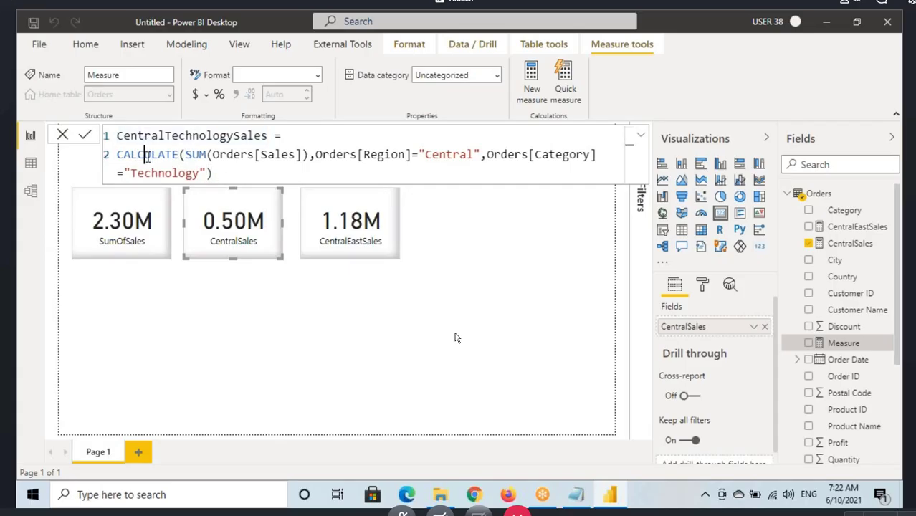
left_click(207, 154)
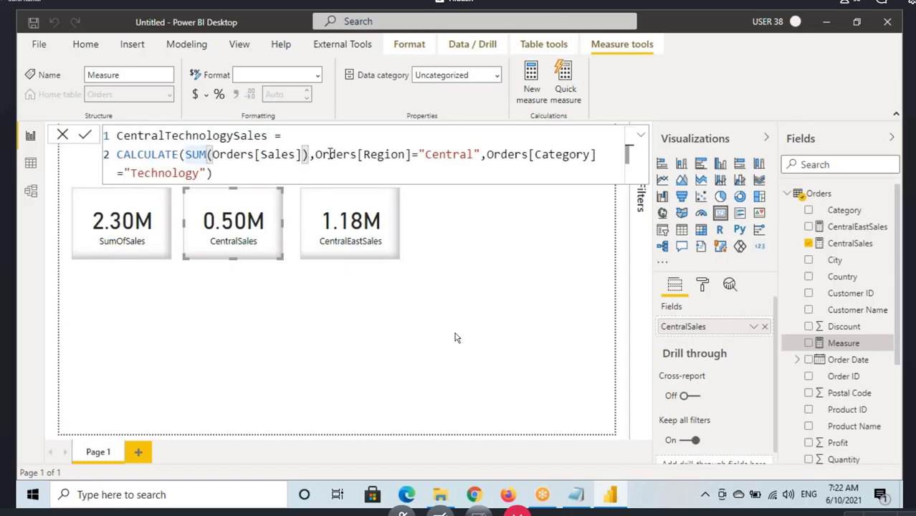
left_click_drag(343, 154, 452, 154)
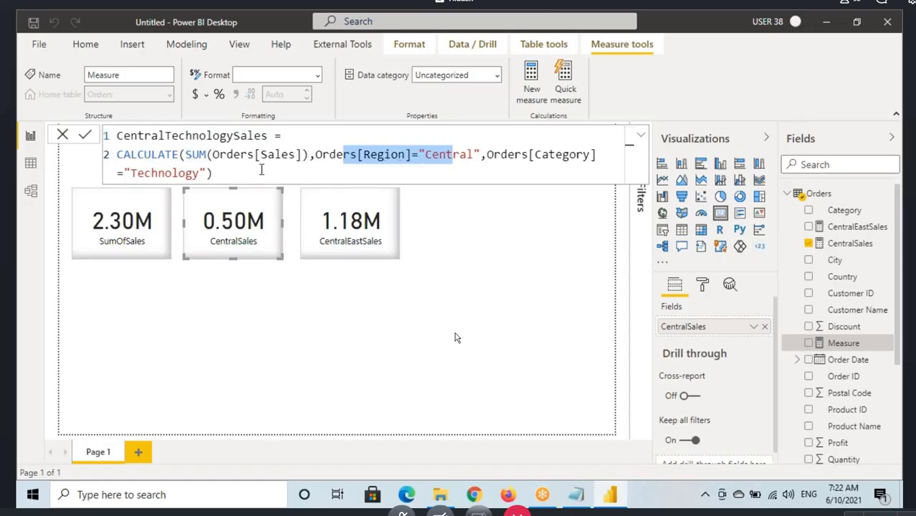
left_click(353, 171)
mouse_move(314, 148)
left_mouse_down()
mouse_move(323, 162)
mouse_move(579, 163)
left_mouse_up()
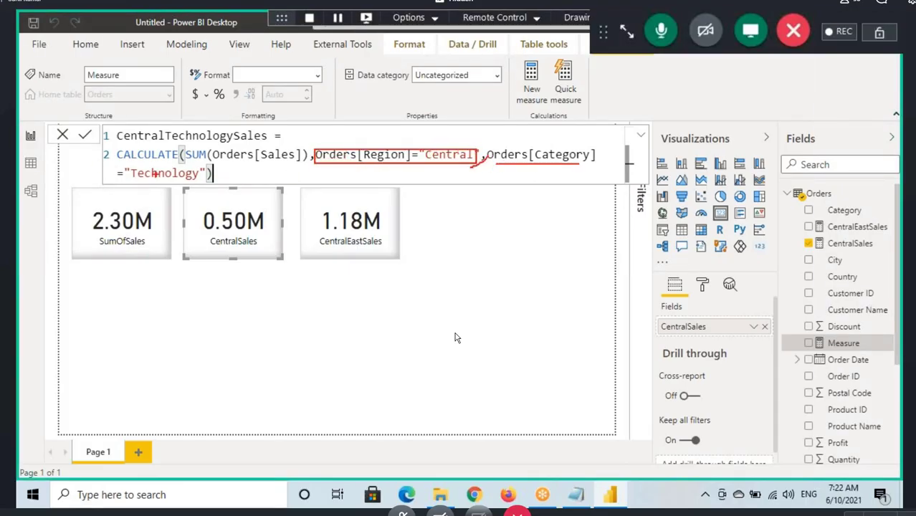
left_click_drag(121, 179, 199, 180)
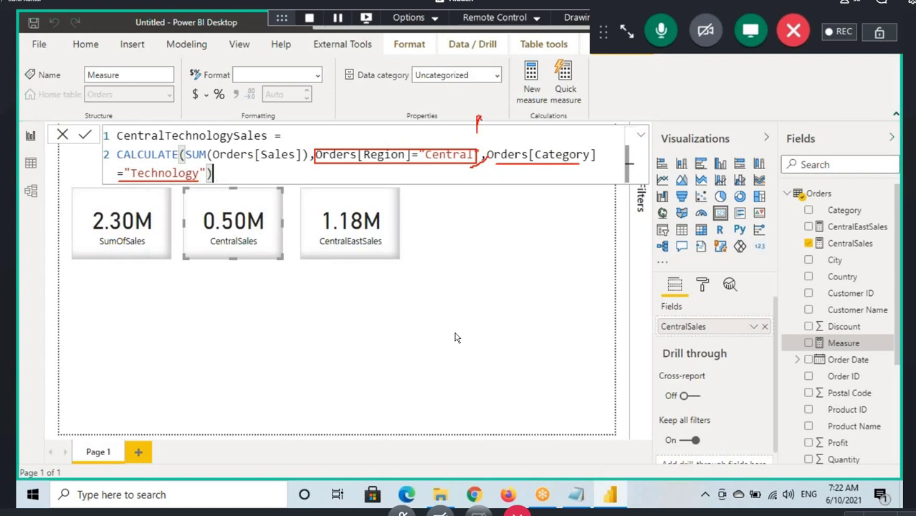
mouse_move(467, 132)
left_mouse_down()
mouse_move(523, 113)
mouse_move(487, 126)
left_mouse_up()
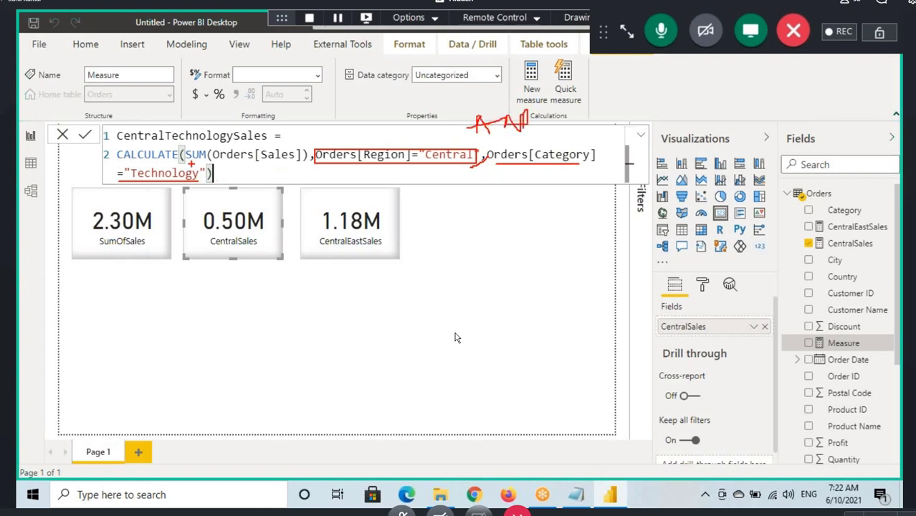
left_click_drag(192, 166, 261, 164)
Step: Add a card for CentralTechnologySales on the report page, to the right of the CentralEastSales card
key("Escape")
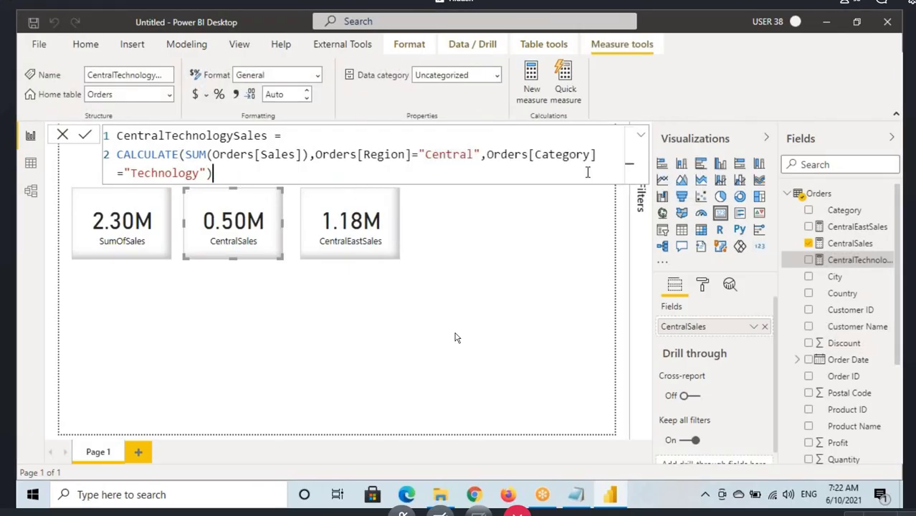
left_click(491, 316)
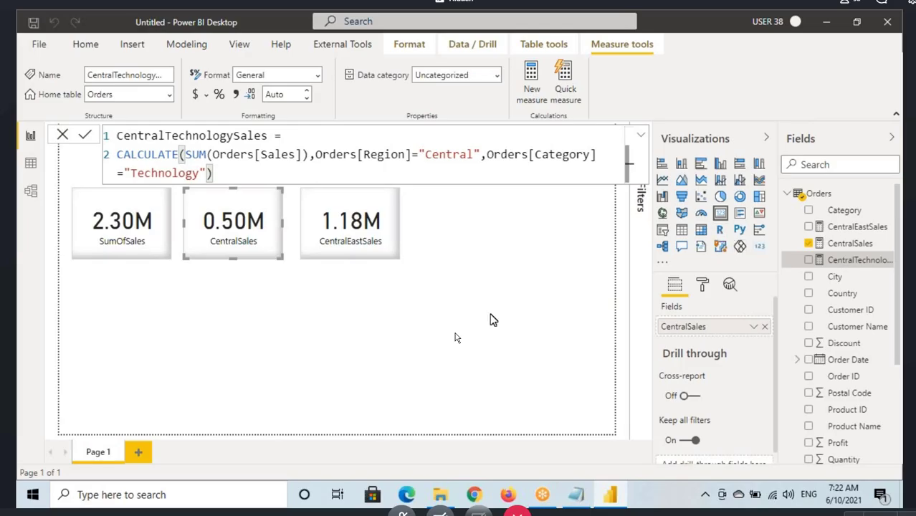
left_click(719, 215)
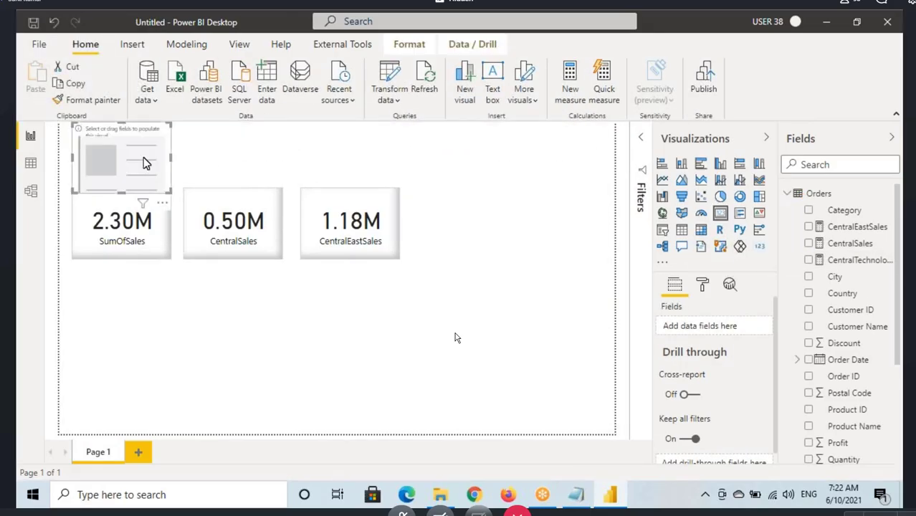
left_click_drag(129, 159, 467, 229)
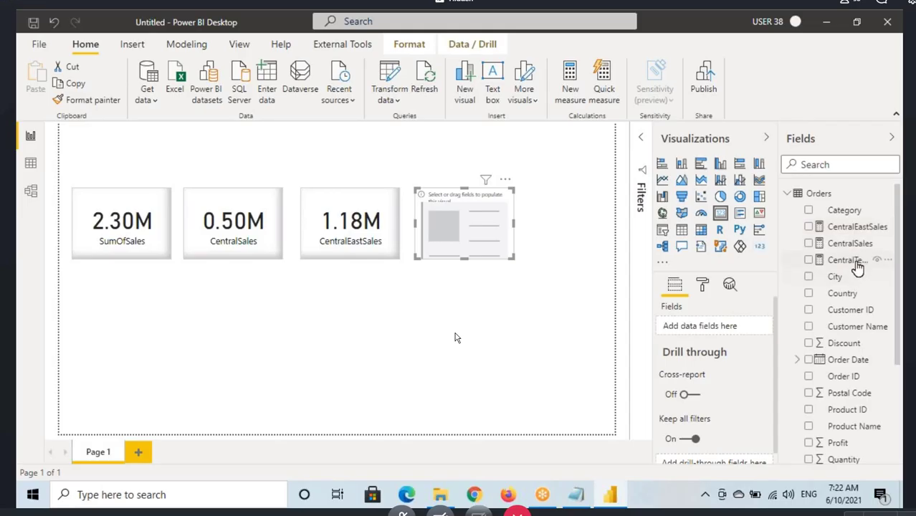
left_click_drag(855, 261, 501, 237)
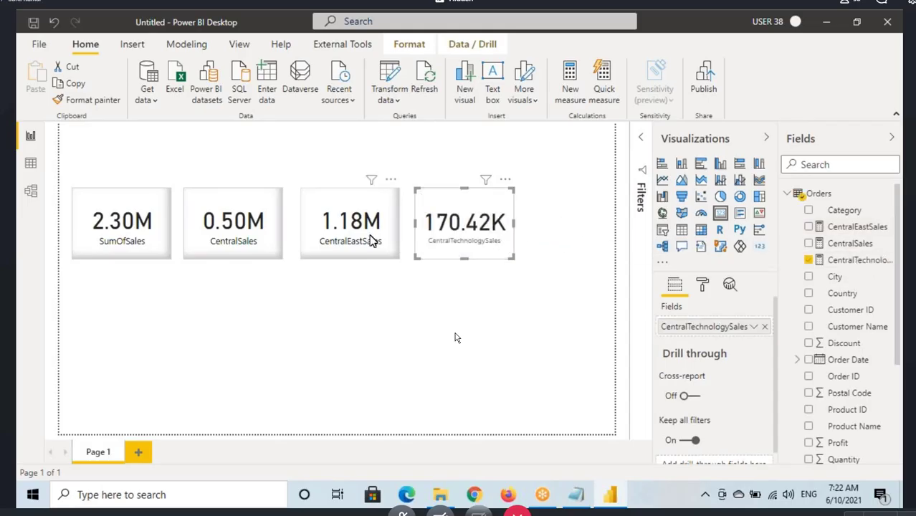
Step: Copy the CentralEastSales card's formatting to the CentralTechnologySales card and place it beneath the CentralSales card
left_click(374, 239)
left_click(90, 99)
left_click(473, 232)
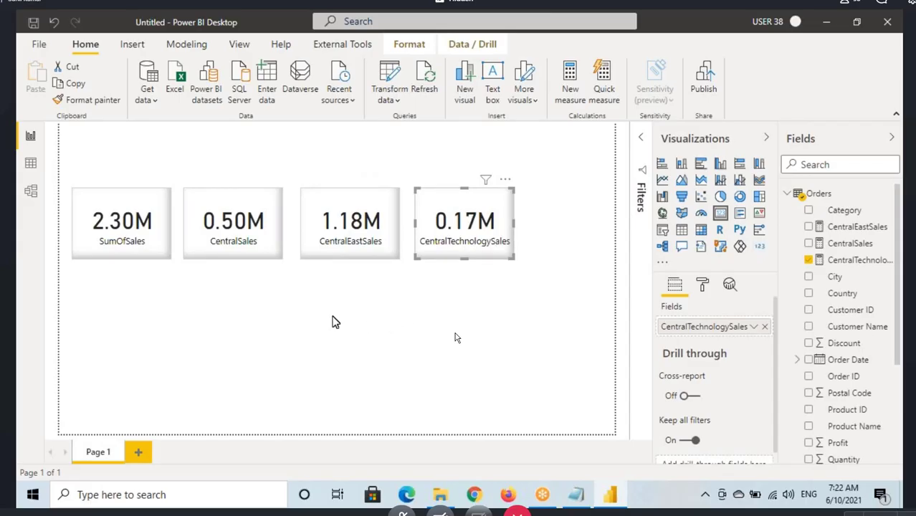
key("ctrl+2")
key("Escape")
mouse_move(476, 220)
left_mouse_down()
mouse_move(274, 307)
mouse_move(228, 288)
mouse_move(243, 298)
left_mouse_up()
Step: Compare the CentralSales and CentralTechnologySales cards, marking up how the Technology figure derives from the Central sales
left_click(234, 246)
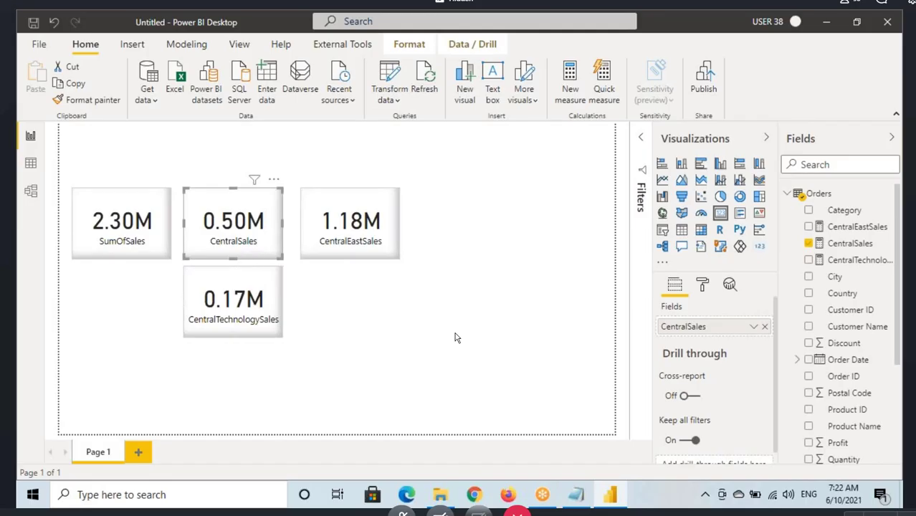
key("ctrl+2")
mouse_move(221, 209)
left_mouse_down()
mouse_move(242, 235)
mouse_move(265, 235)
mouse_move(240, 249)
left_mouse_up()
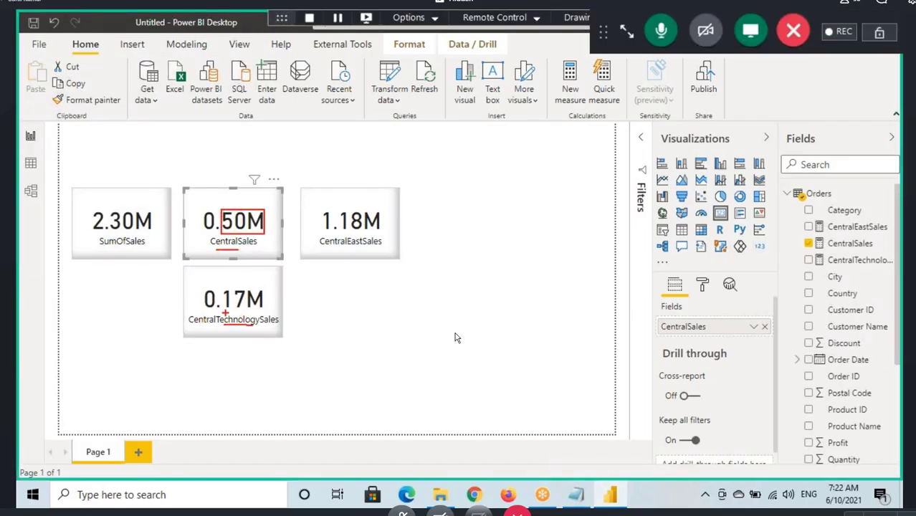
left_click_drag(224, 313, 261, 312)
mouse_move(253, 235)
left_mouse_down()
mouse_move(270, 253)
mouse_move(262, 272)
mouse_move(274, 275)
left_mouse_up()
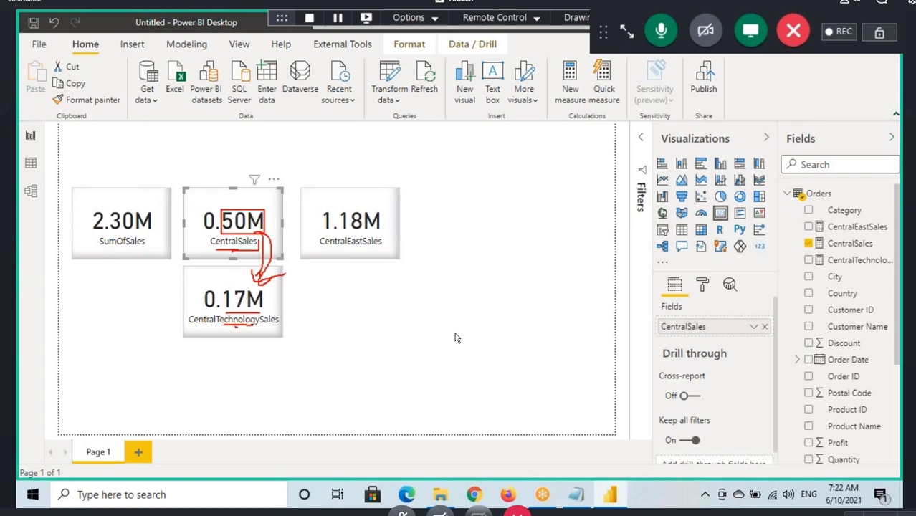
left_click_drag(236, 327, 270, 326)
Step: Show the Orders table data and examine the CentralSales formula's CALCULATE function, SUM expression and Central region filter
left_click(31, 163)
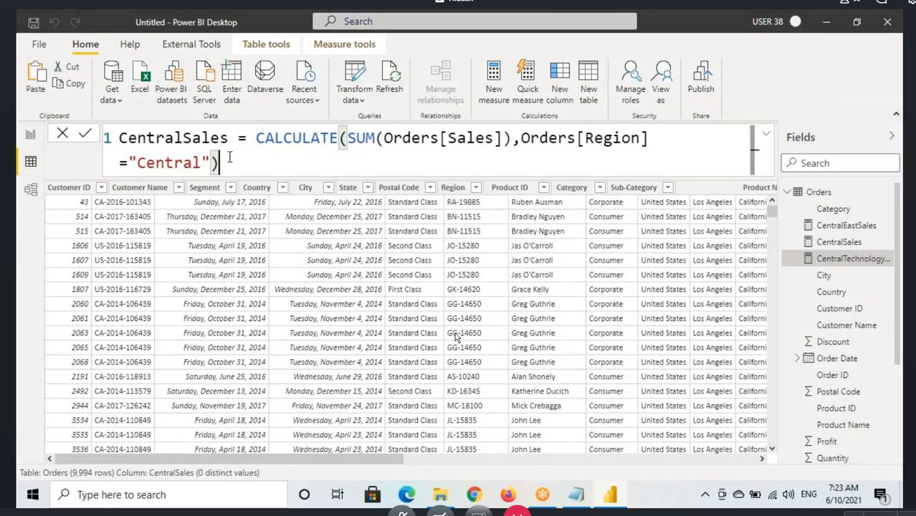
left_click_drag(220, 163, 119, 142)
left_click(300, 143)
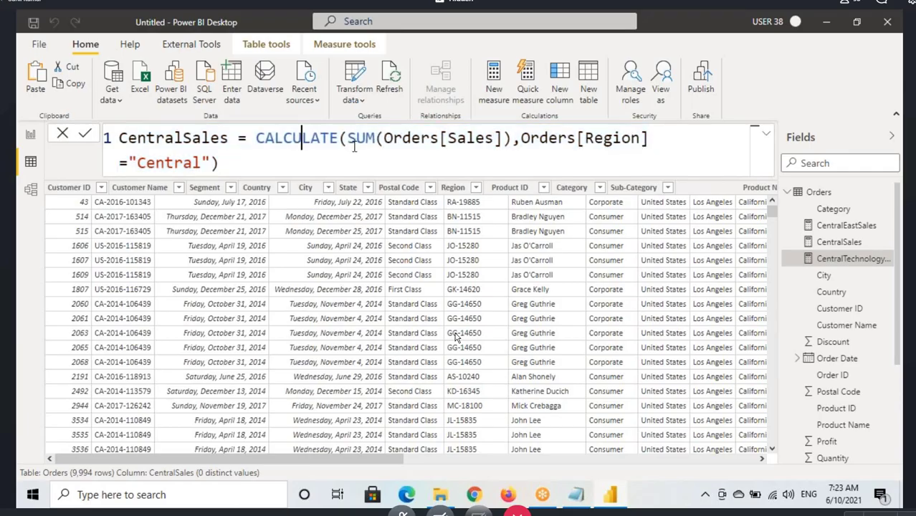
left_click_drag(351, 140, 504, 139)
left_click(548, 142)
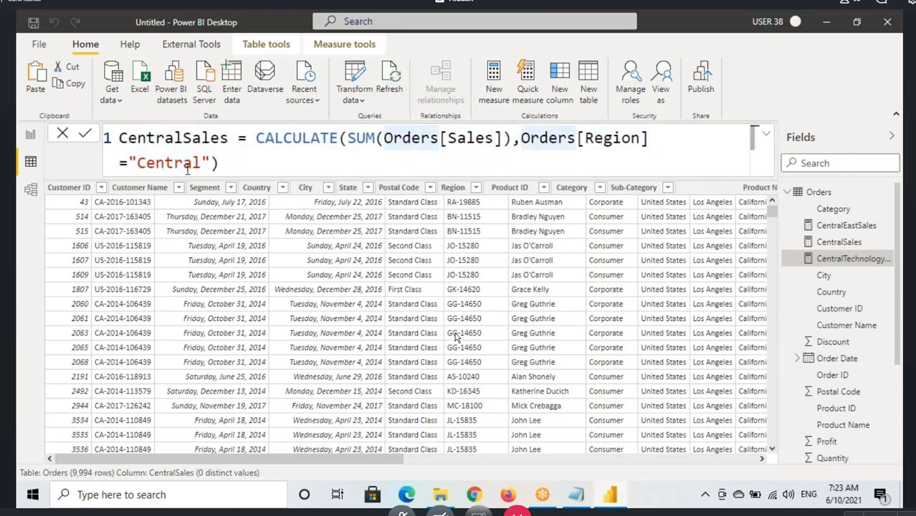
double_click(181, 163)
double_click(294, 138)
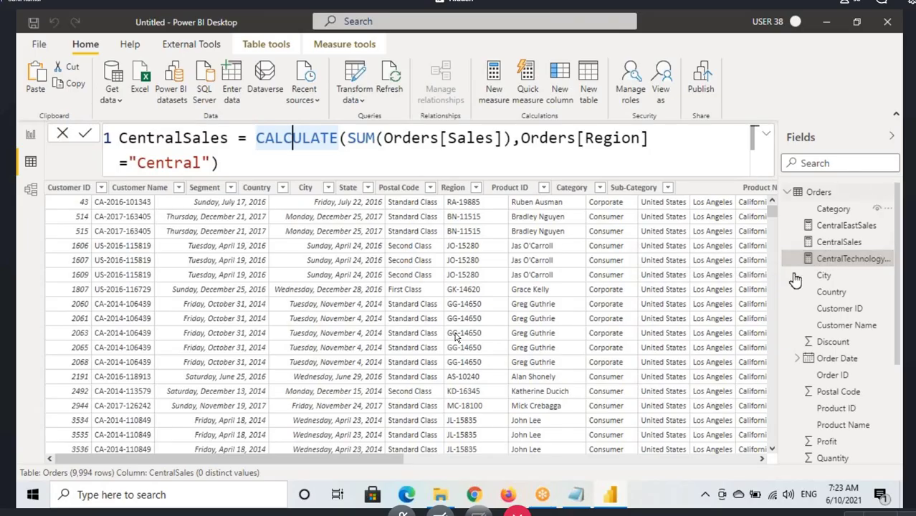
Step: Switch to Notepad and save the Power Pivot notes
left_click(576, 494)
left_click(183, 292)
key("ctrl+s")
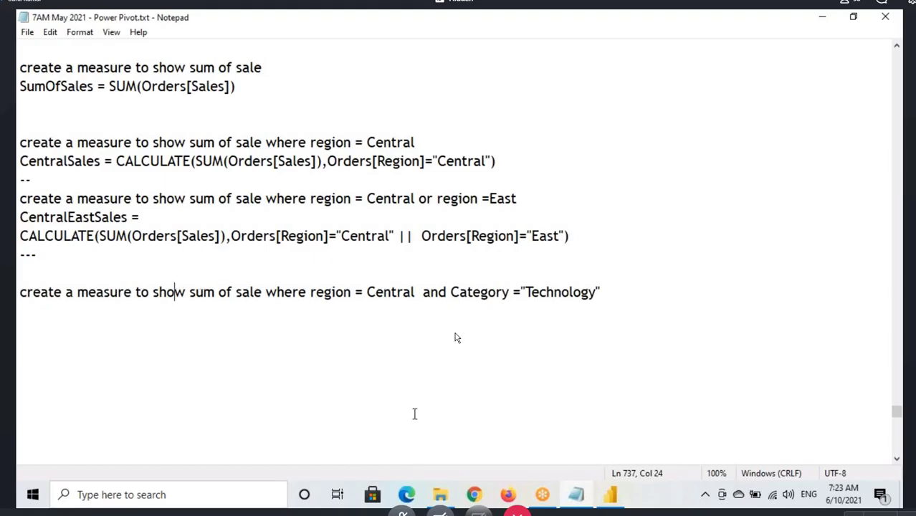
Step: Return to Power BI Desktop and load the Emp sheet from the Excel workbook EmpDept.xlsx
left_click(613, 495)
left_click(139, 91)
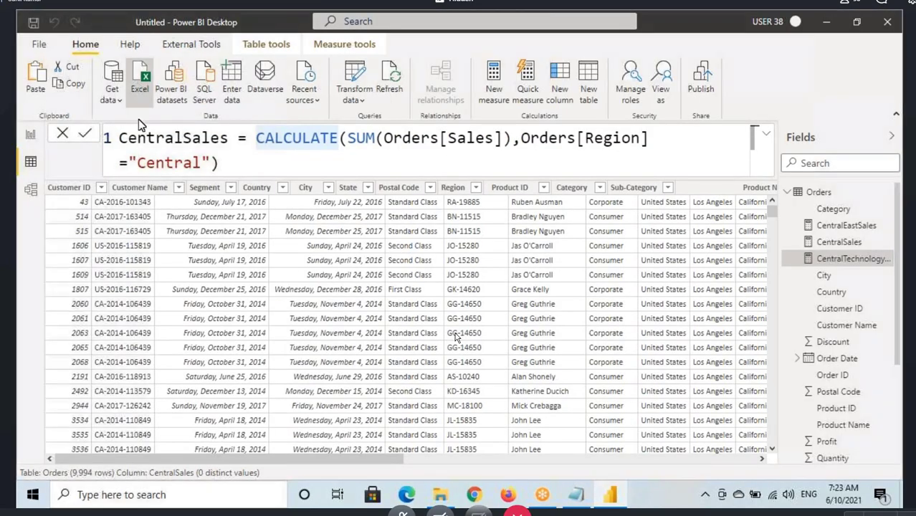
left_click(181, 114)
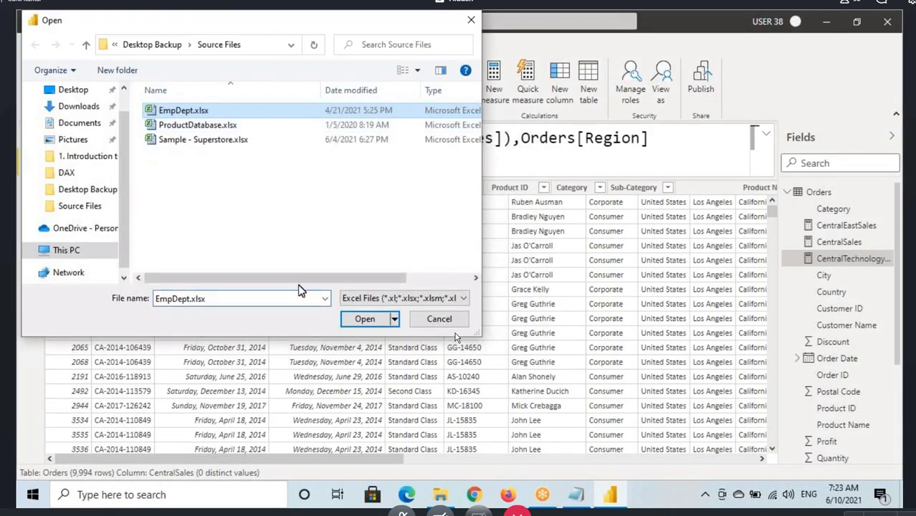
left_click(365, 319)
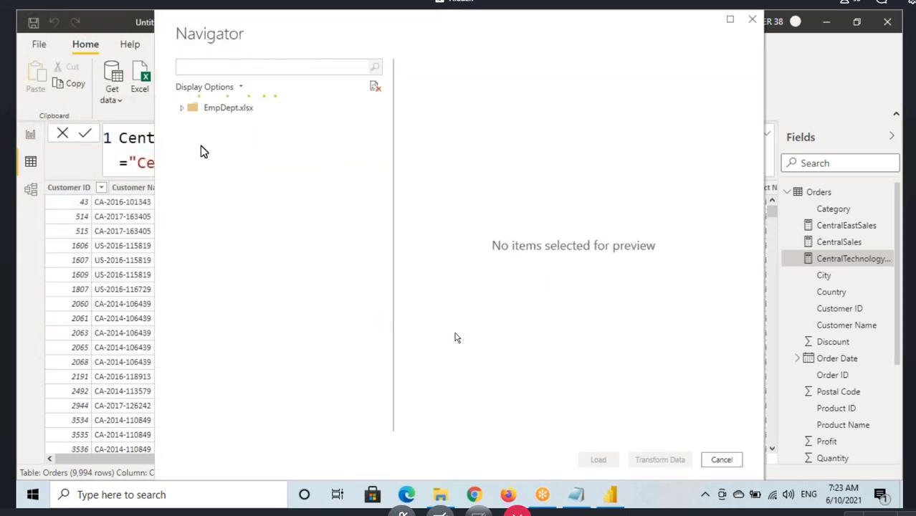
left_click(197, 212)
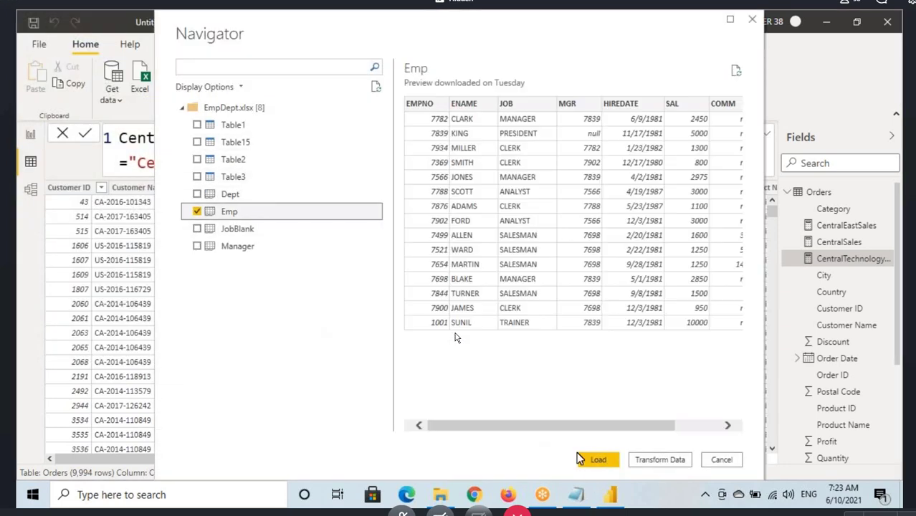
key("alt+Tab")
key("alt+Tab")
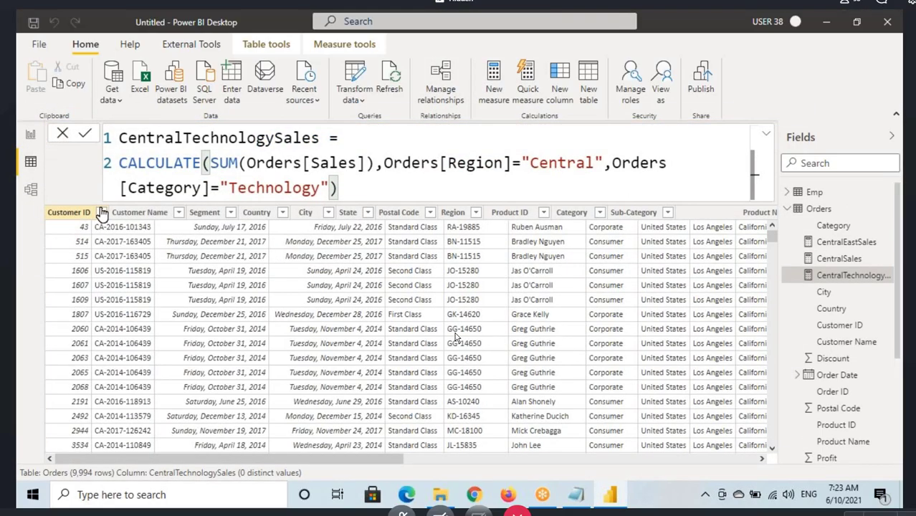
Step: Copy the full CentralTechnologySales formula from Power BI Desktop into the Notepad notes, below its Central-and-Technology requirement
key("alt+Tab")
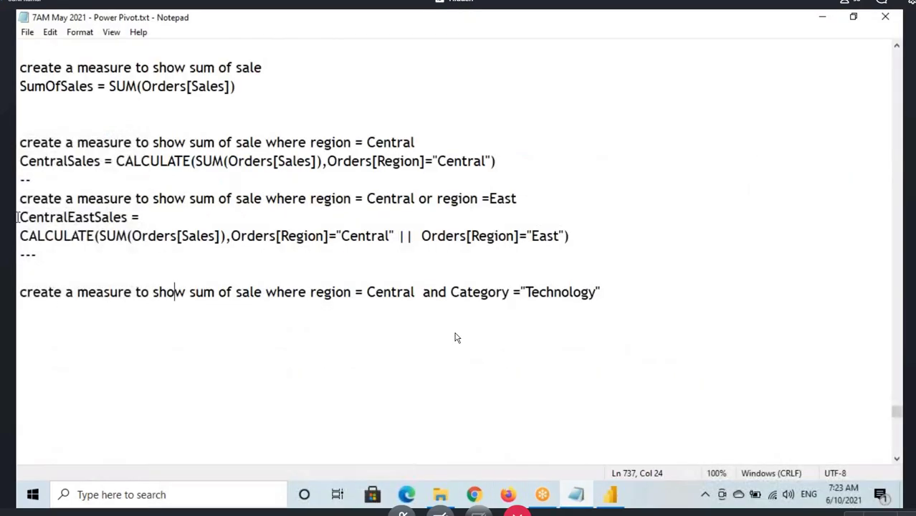
left_click_drag(17, 292, 105, 292)
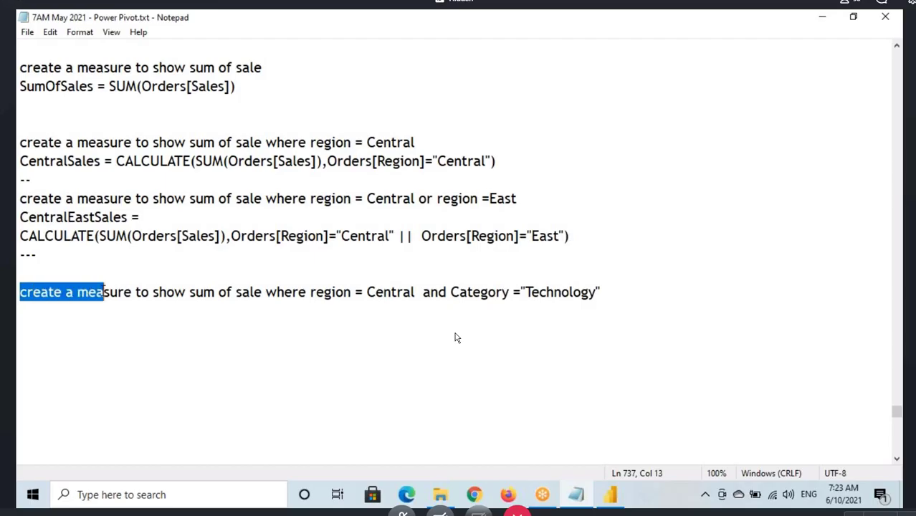
left_click(607, 496)
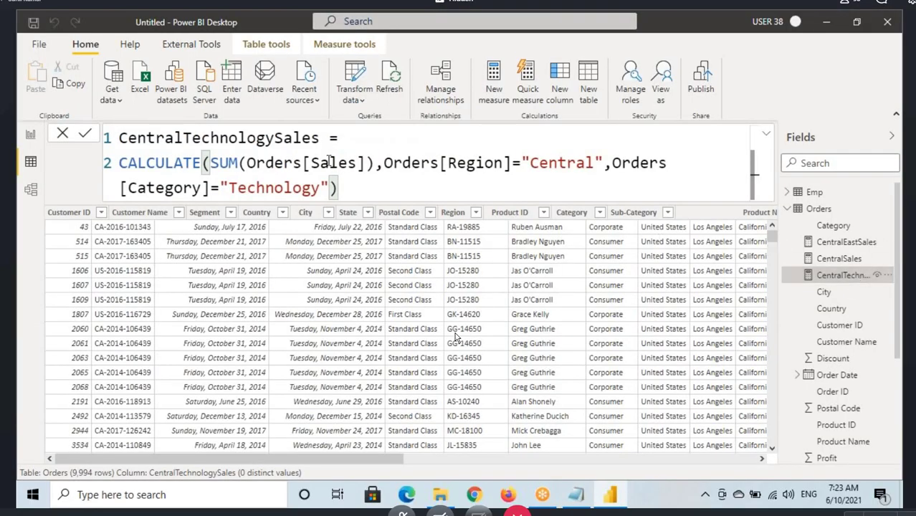
left_click_drag(357, 190, 120, 145)
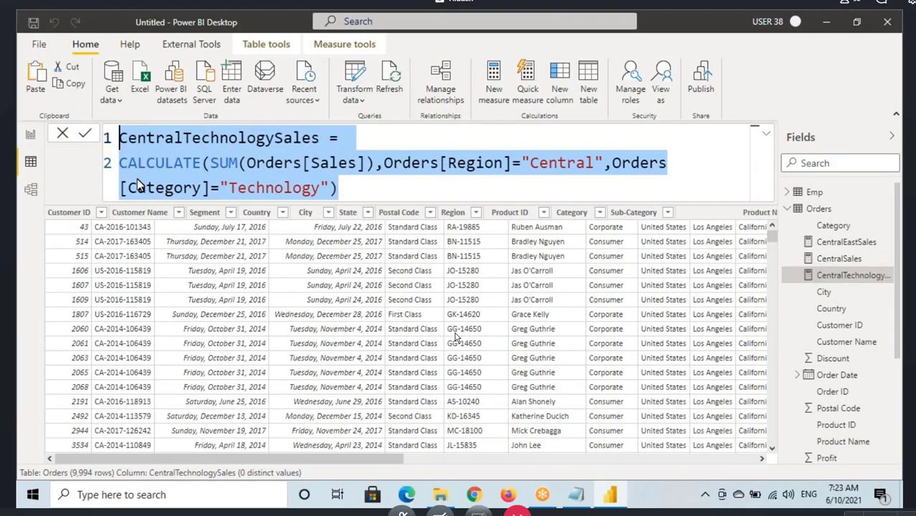
left_click(579, 497)
type("CentralTechnologySales = CALCULATE(SUM(Orders[Sales]),Orders[Region]=\"Central\",Orders[Category]=\"Technology\")")
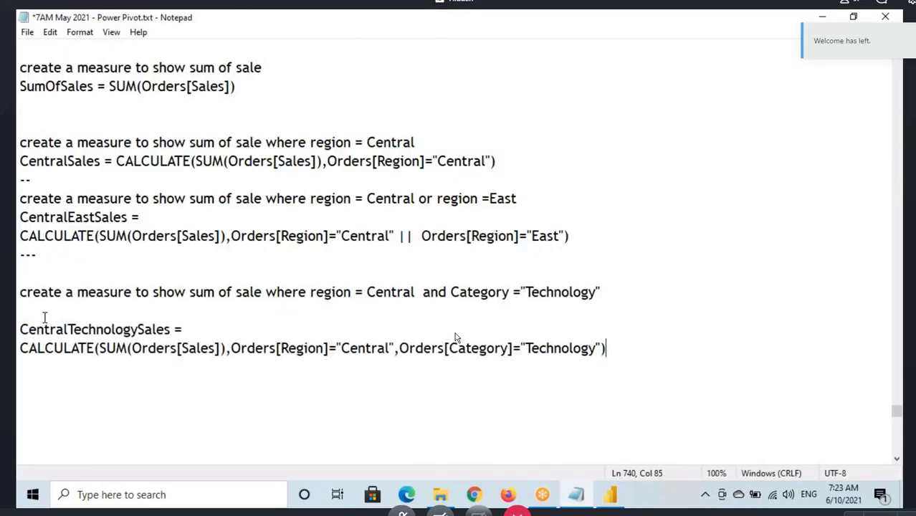
Step: Add a "-----" separator below the pasted formula and start a fresh line for the next requirement
key("Return")
key("Return")
type("-----")
key("Return")
key("Return")
scroll(40, 270, "down", 6)
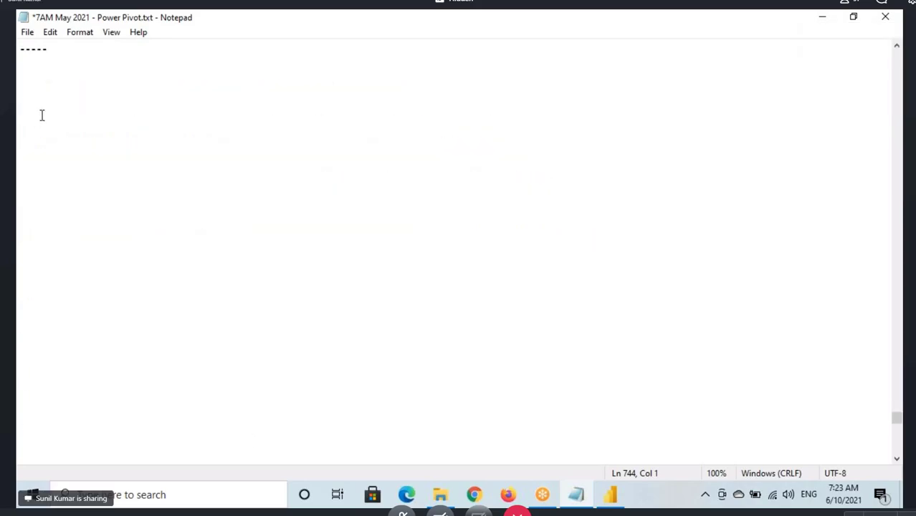
Step: Begin the next requirement with the text "create a measure to count the employee"
type("C")
key("BackSpace")
type("craete a")
key("BackSpace")
key("BackSpace")
key("BackSpace")
key("BackSpace")
key("BackSpace")
key("BackSpace")
type("e")
type("te a measure ")
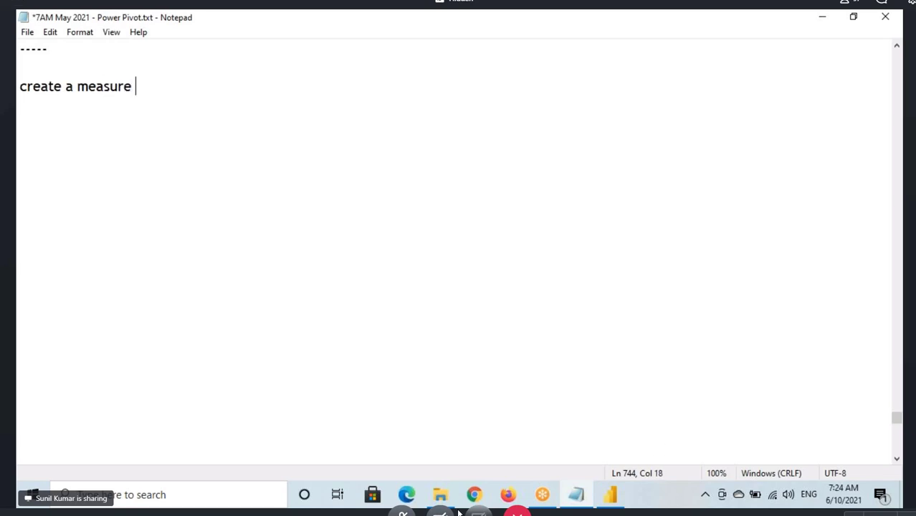
type("to cou")
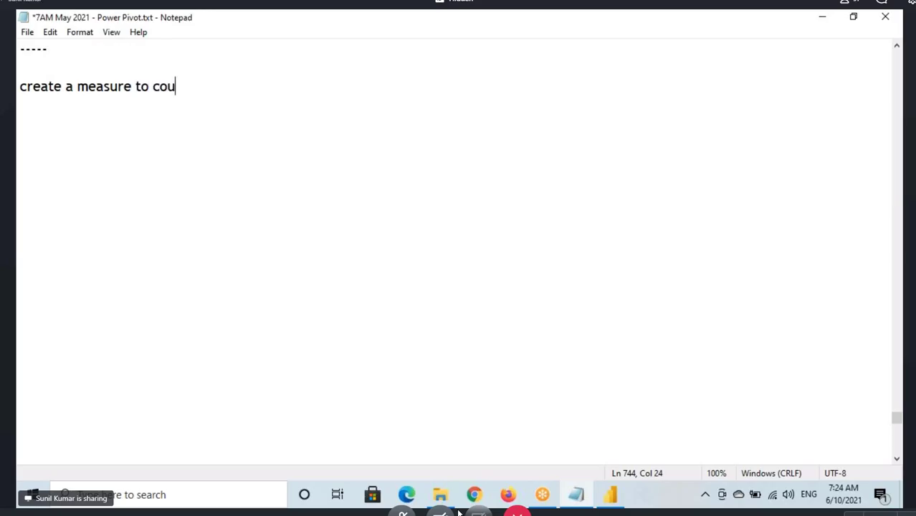
type("nt the em")
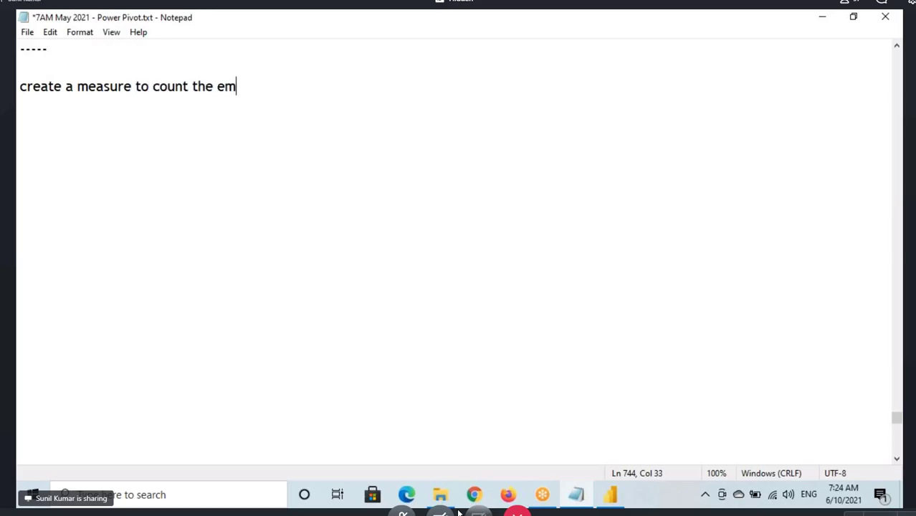
type("ployee")
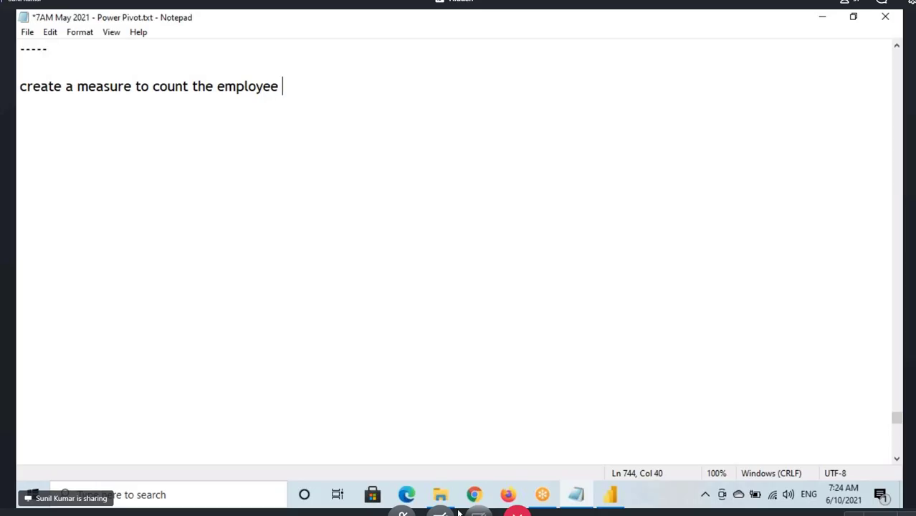
Step: Complete the requirement with the condition where Depno=10 OR Job ="SALESMAN"
type(" where")
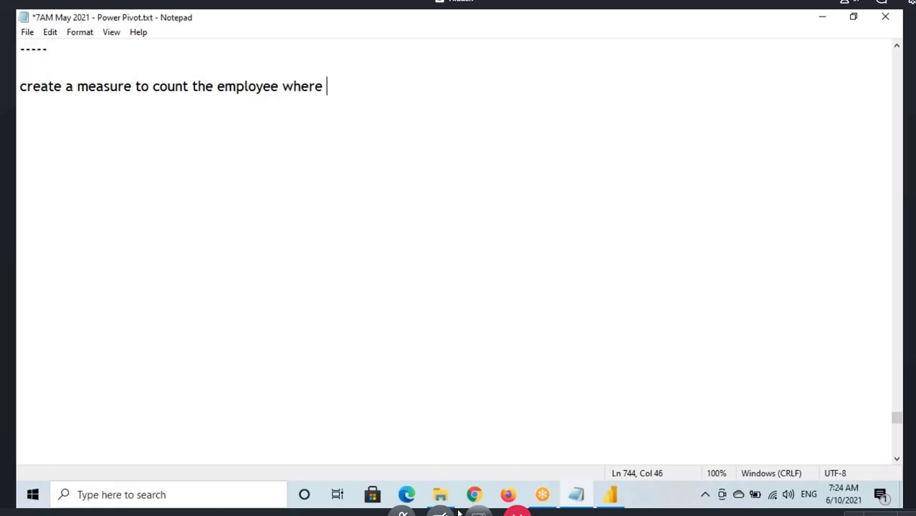
type(" dept")
type("n")
key("BackSpace")
key("BackSpace")
key("BackSpace")
key("BackSpace")
key("BackSpace")
type("Depno=10")
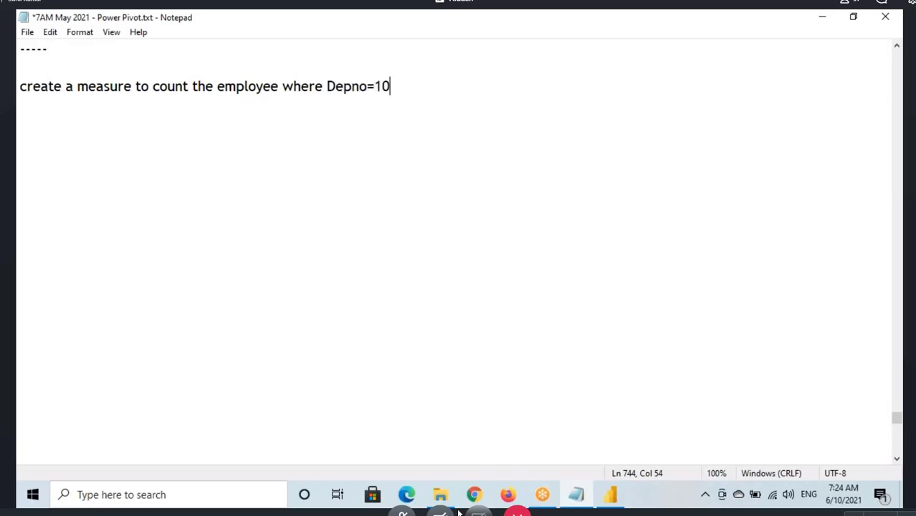
type(" OR Job =")
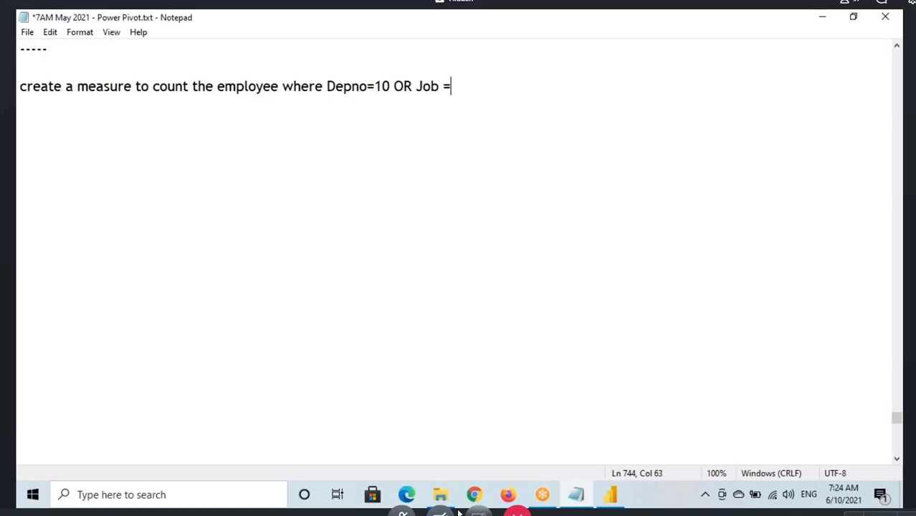
type("\"SALES")
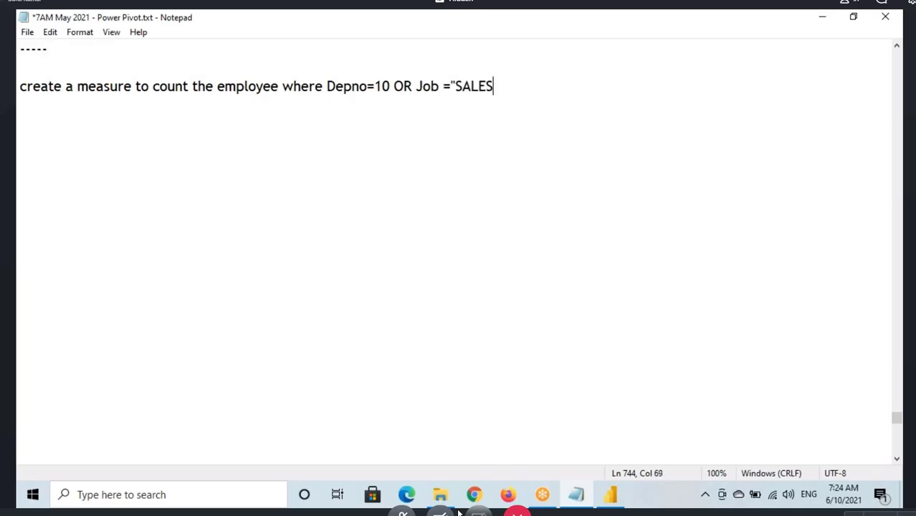
type("MAN")
Step: Review the employee count requirement and correct the spelling of its department field to Deptno
left_click_drag(150, 86, 260, 84)
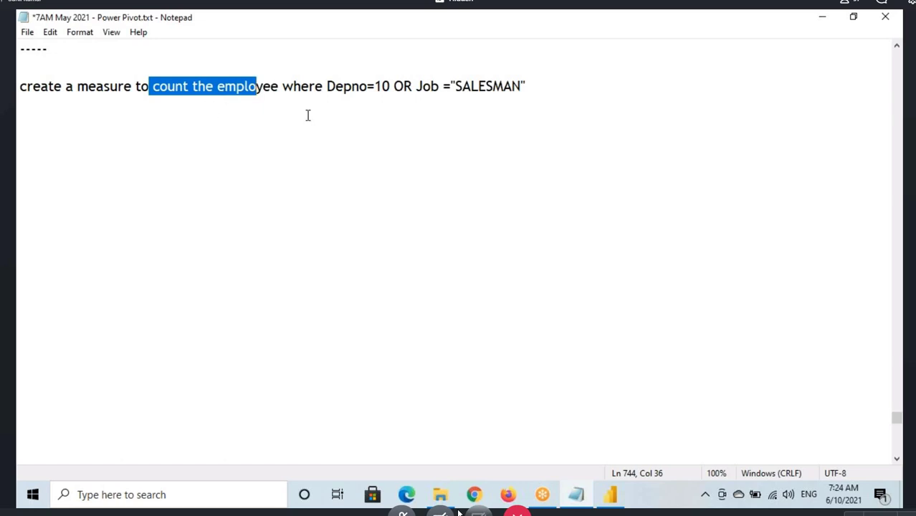
left_click_drag(393, 86, 326, 86)
left_click(351, 87)
type("t")
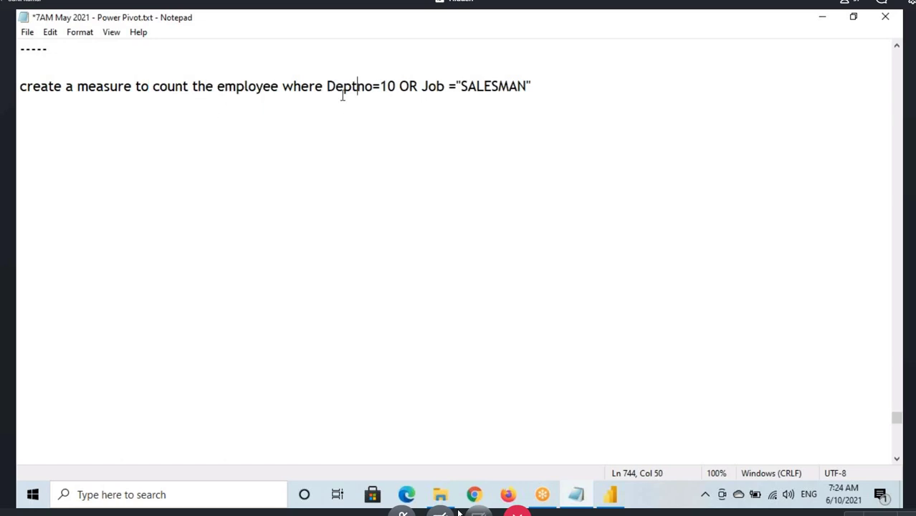
Step: Switch to Power BI Desktop and show the data of the Emp table
left_click_drag(427, 87, 549, 172)
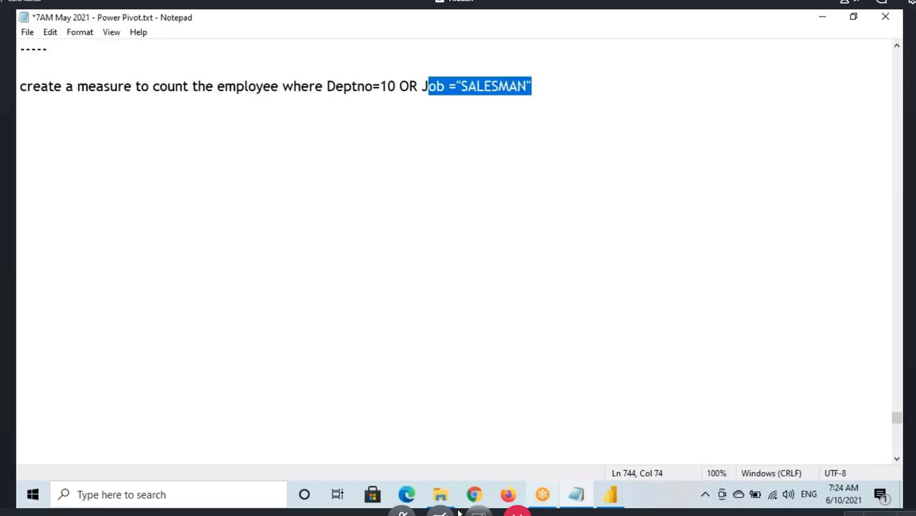
left_click(610, 498)
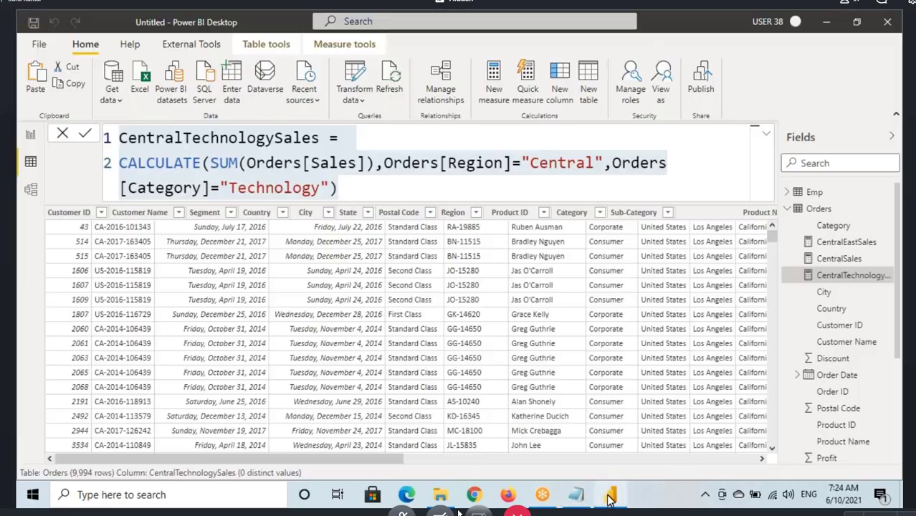
left_click(301, 240)
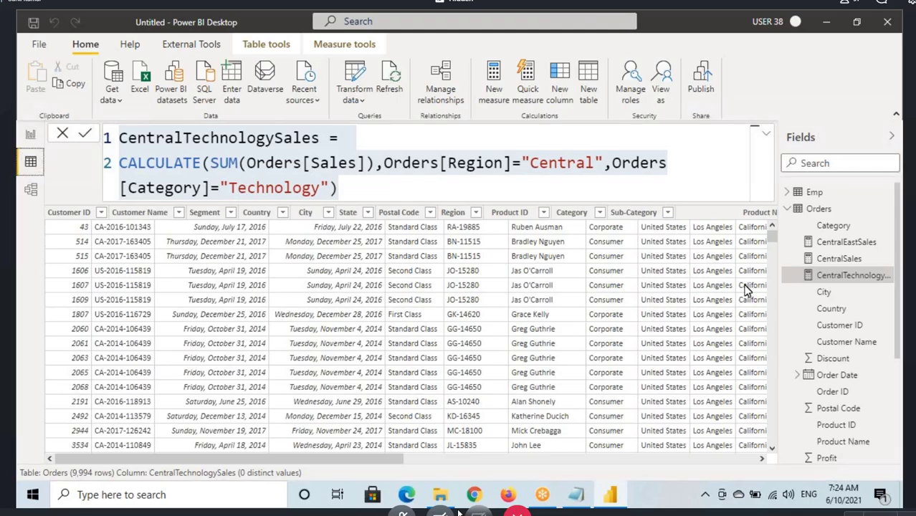
left_click(814, 192)
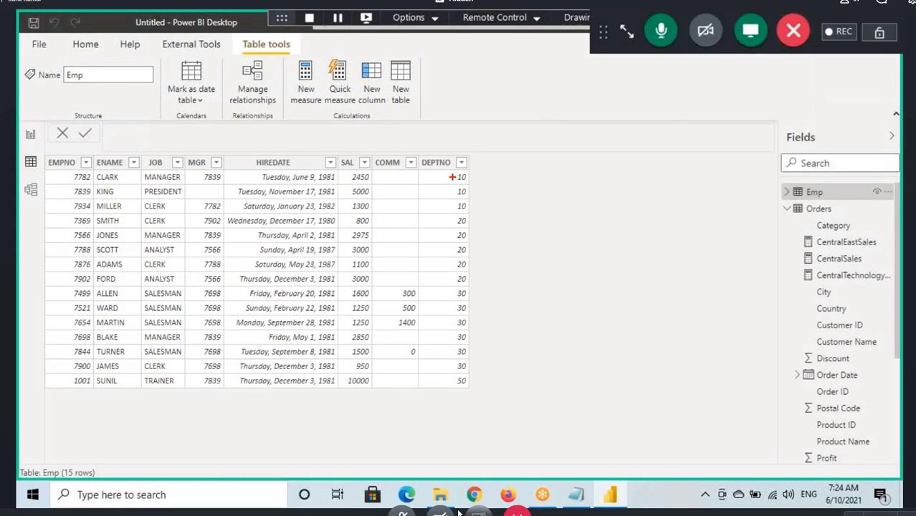
Step: Mark the DEPTNO 10 and SALESMAN rows of the Emp table and write the sum 3+4=7 beside them
left_click_drag(448, 174, 476, 212)
mouse_move(525, 195)
left_mouse_down()
mouse_move(497, 179)
mouse_move(527, 209)
mouse_move(529, 171)
left_mouse_up()
left_click_drag(185, 293, 134, 302)
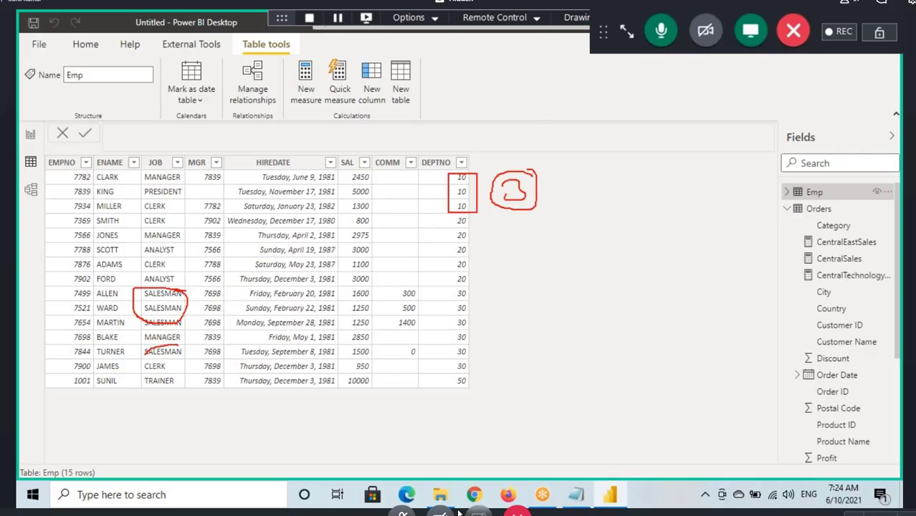
left_click_drag(146, 355, 194, 351)
left_click_drag(549, 192, 554, 192)
mouse_move(560, 183)
left_mouse_down()
mouse_move(560, 205)
mouse_move(620, 186)
mouse_move(646, 201)
left_mouse_up()
mouse_move(658, 165)
left_mouse_down()
mouse_move(636, 209)
mouse_move(661, 163)
left_mouse_up()
left_click_drag(631, 174, 637, 174)
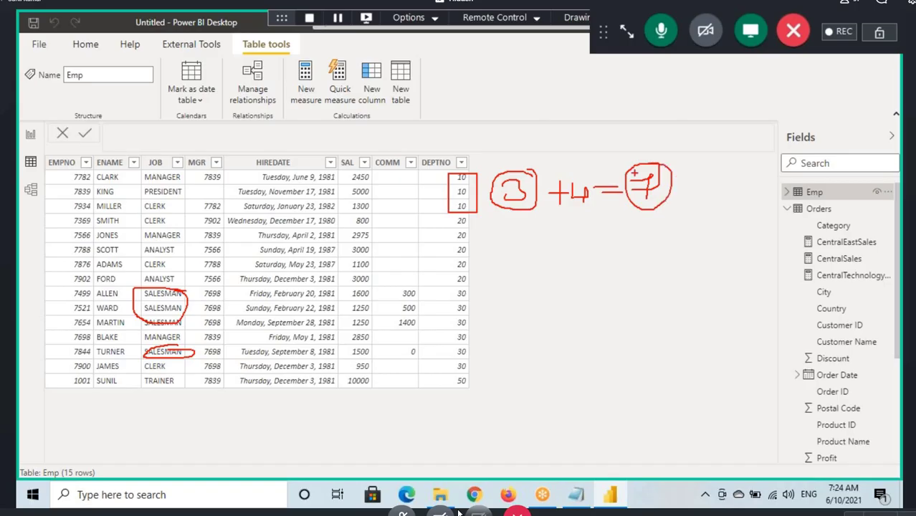
left_click_drag(539, 213, 656, 202)
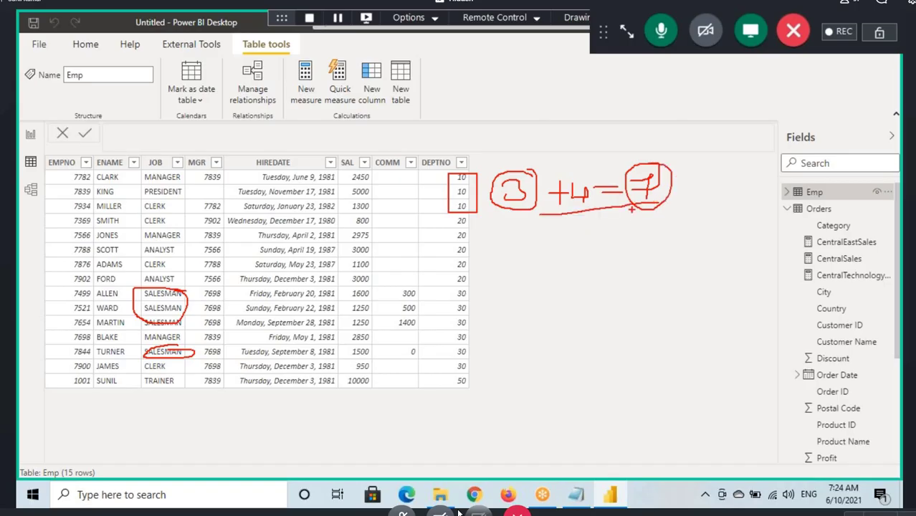
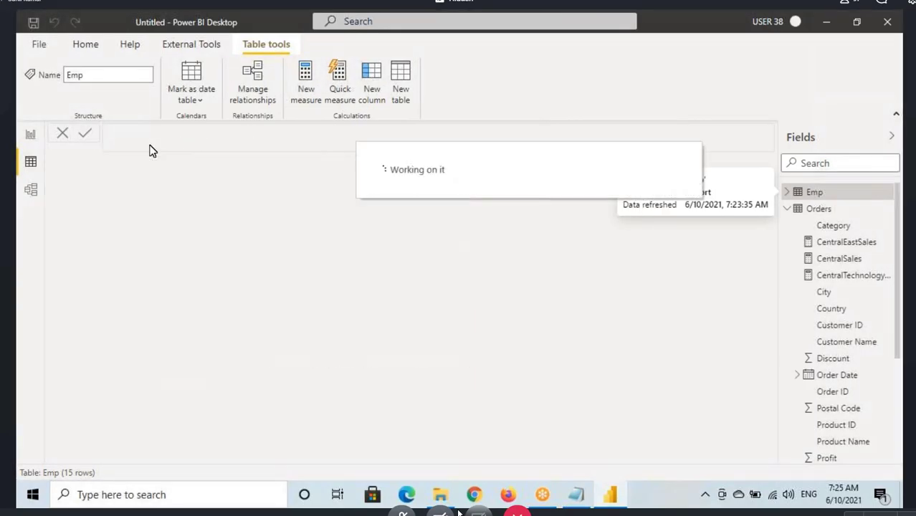
Step: Create a measure in the Emp table and name it #Emp10Salesman
type("Cou =")
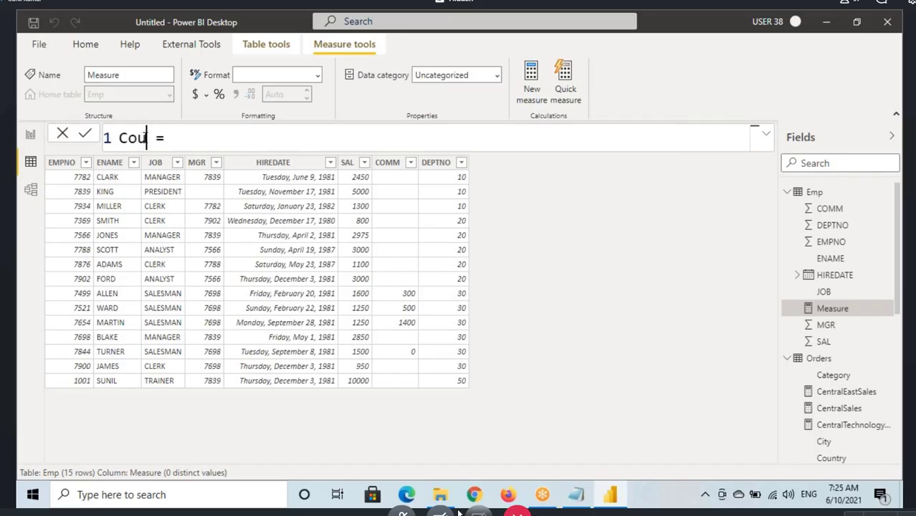
key("BackSpace")
key("BackSpace")
type("oun")
key("BackSpace")
key("BackSpace")
key("BackSpace")
key("BackSpace")
type("#")
type("Emp")
type("Dep")
key("BackSpace")
key("BackSpace")
key("BackSpace")
type("10SAles")
key("BackSpace")
key("BackSpace")
key("BackSpace")
key("BackSpace")
type("ales")
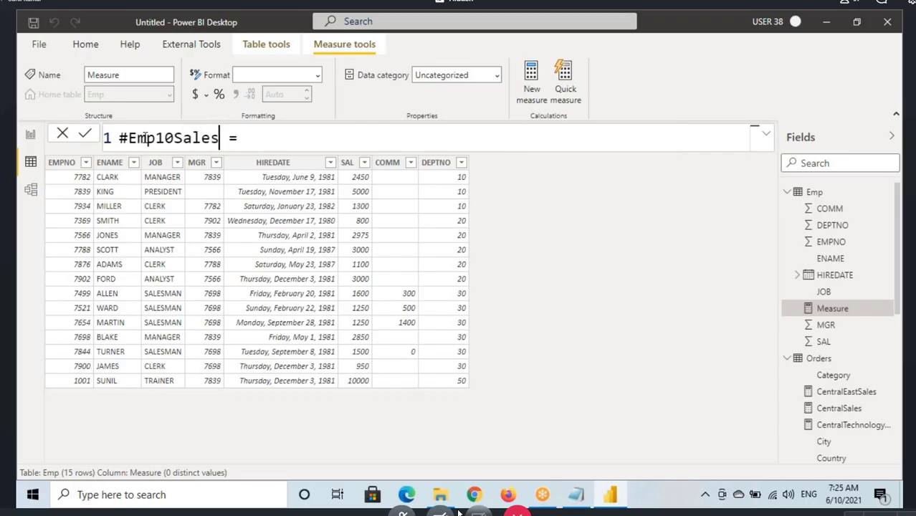
type("man")
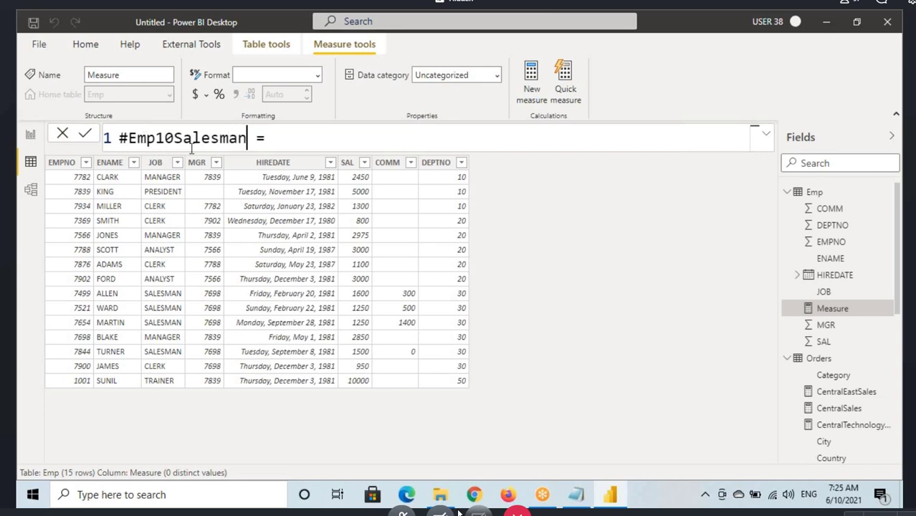
left_click(174, 138)
key("shift+Right")
key("shift+Right")
key("shift+Right")
key("shift+Right")
key("shift+Right")
key("shift+Right")
key("shift+Right")
key("shift+Right")
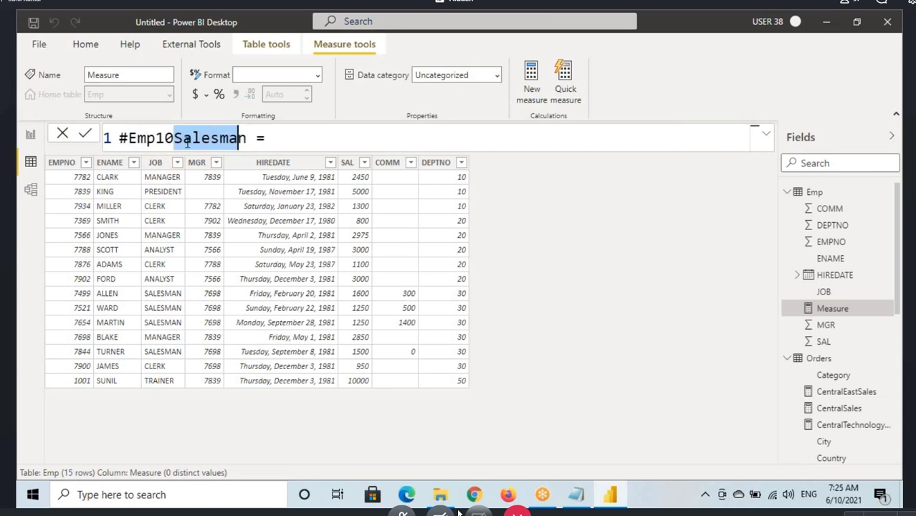
left_click(264, 140)
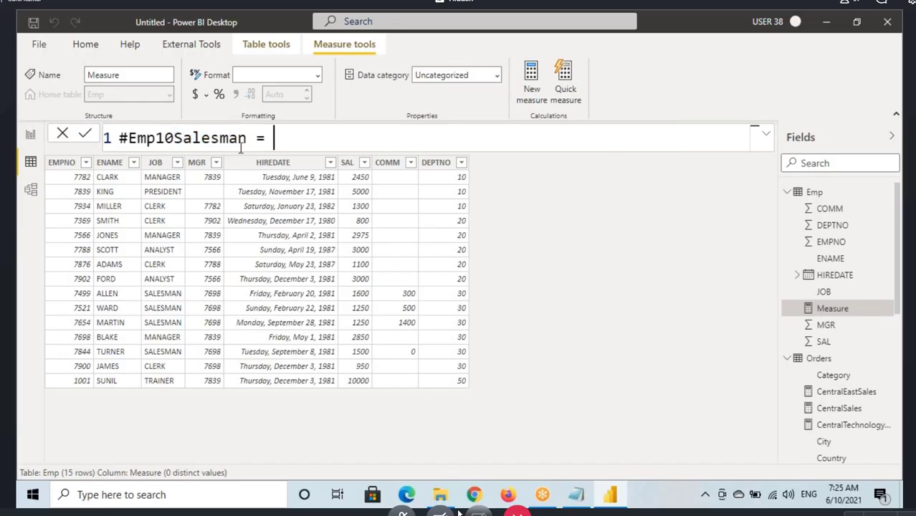
type("cal")
key("Tab")
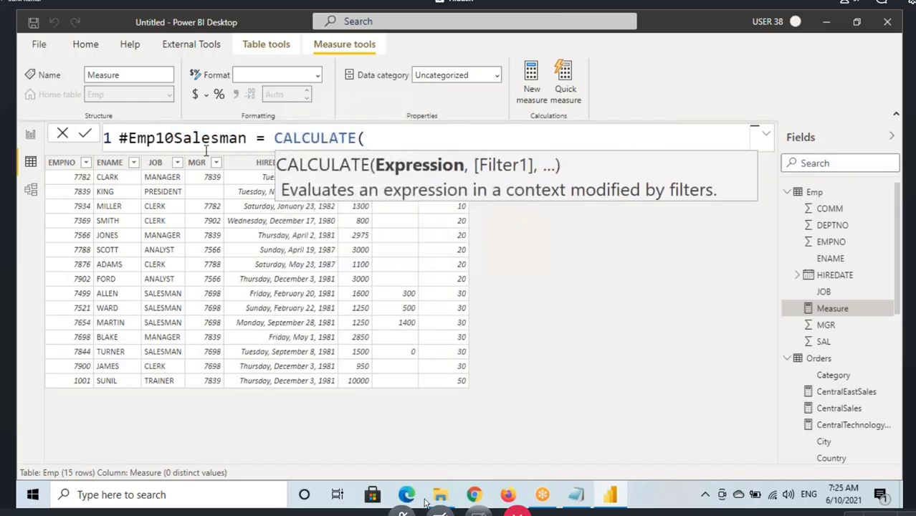
key("BackSpace")
key("BackSpace")
key("BackSpace")
key("BackSpace")
key("BackSpace")
key("BackSpace")
key("BackSpace")
key("BackSpace")
key("BackSpace")
key("BackSpace")
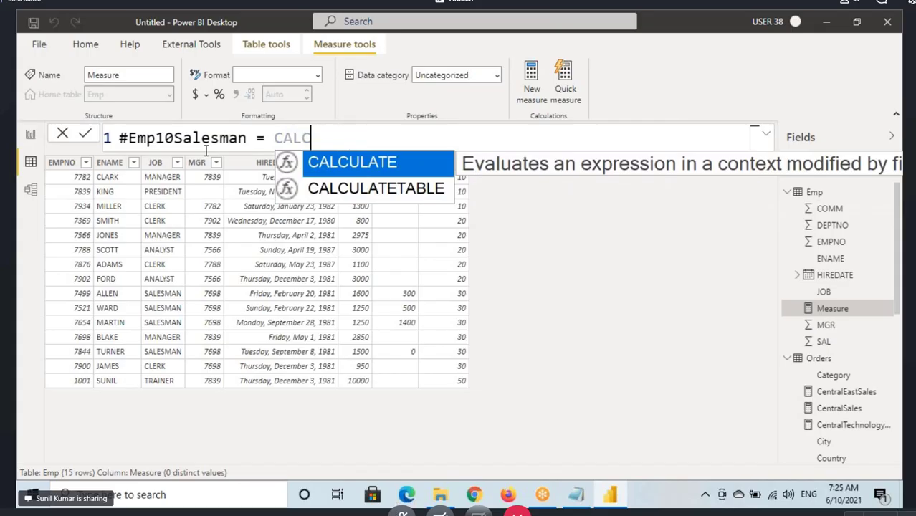
Step: Define the #Emp10Salesman measure as COUNT(Emp[EMPNO]) and commit the formula
type("count(")
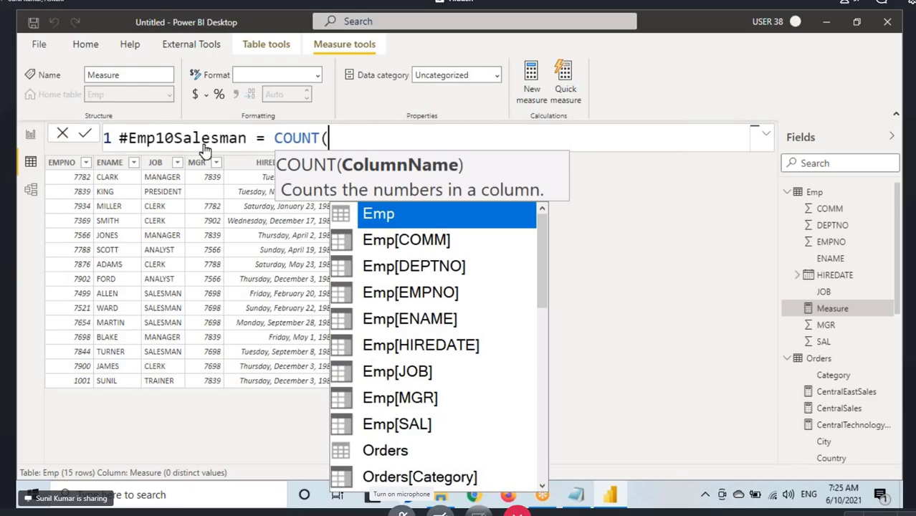
key("Escape")
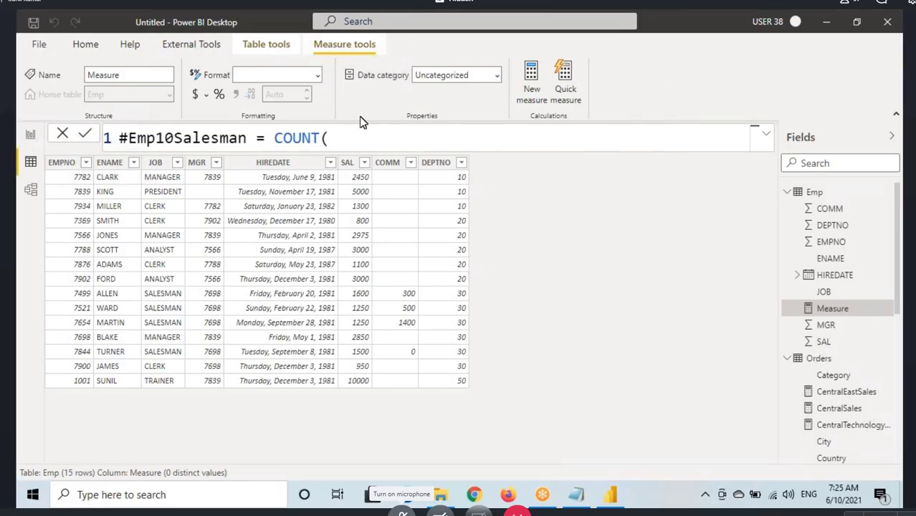
type("empno")
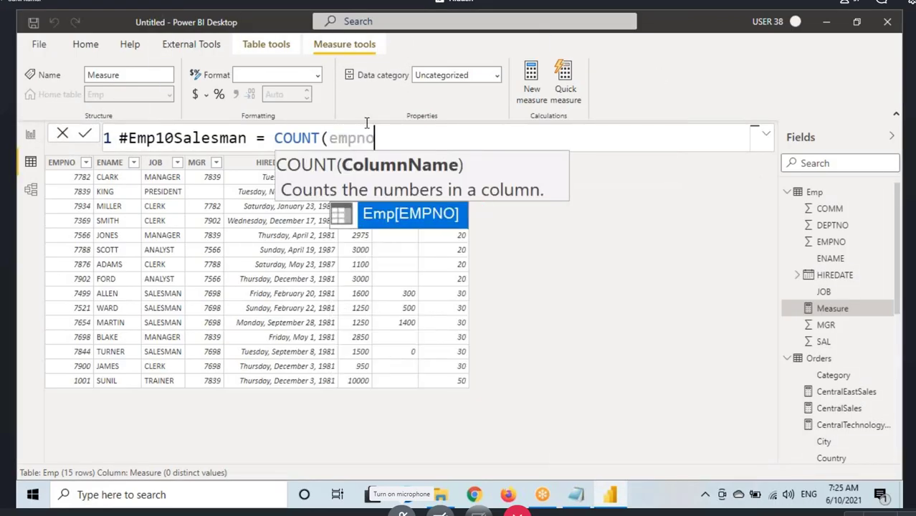
key("Tab")
type(")")
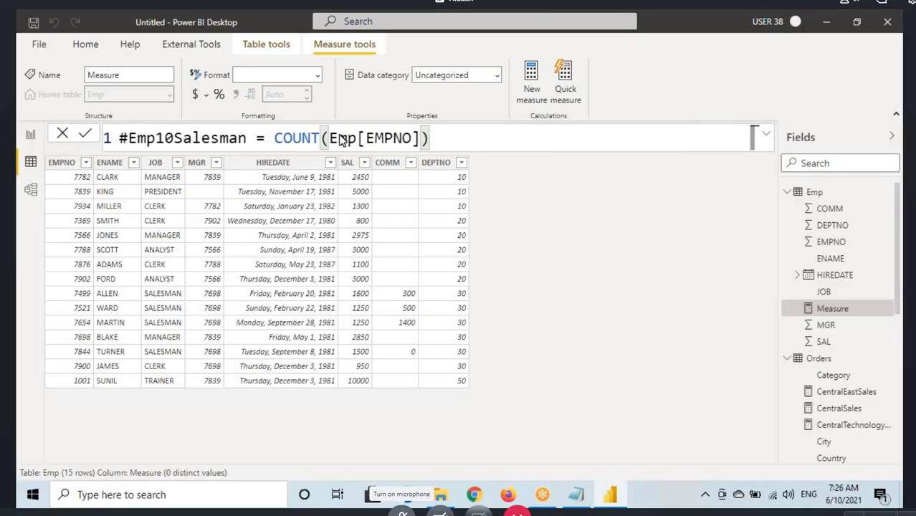
key("Return")
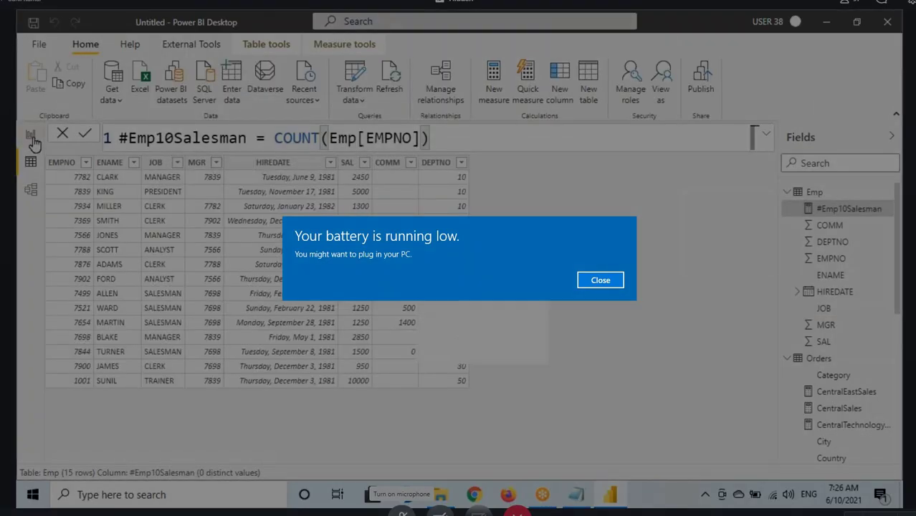
Step: Add a second report page with a card showing the #Emp10Salesman measure and make the card narrower
left_click(31, 137)
left_click(139, 450)
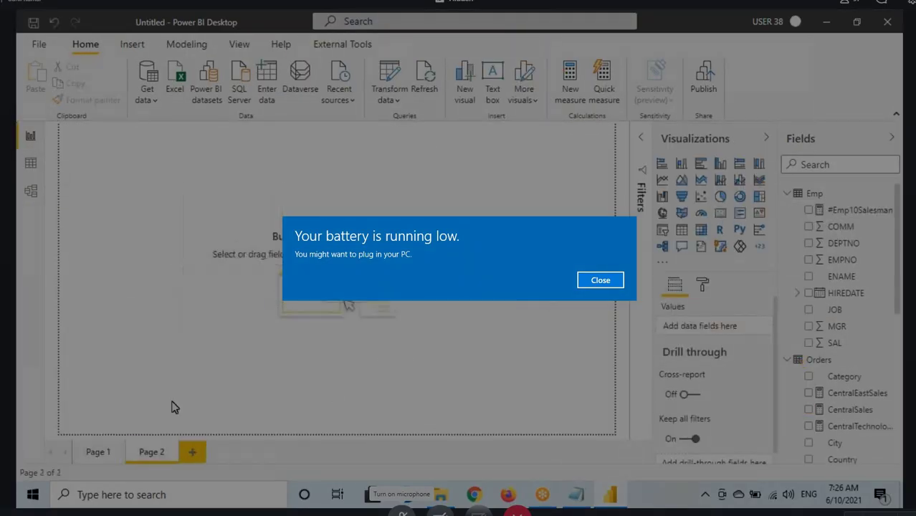
left_click(720, 212)
left_click_drag(277, 217, 190, 221)
Step: Copy the formatting of the SumOfSales card on Page 1 to the #Emp10Salesman card on Page 2 and reduce that card's height
left_click(97, 451)
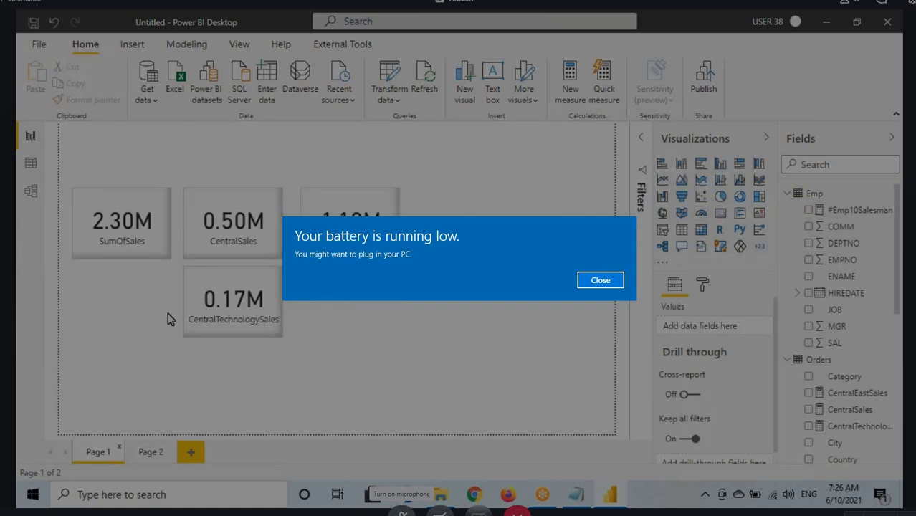
left_click(103, 105)
left_click(148, 446)
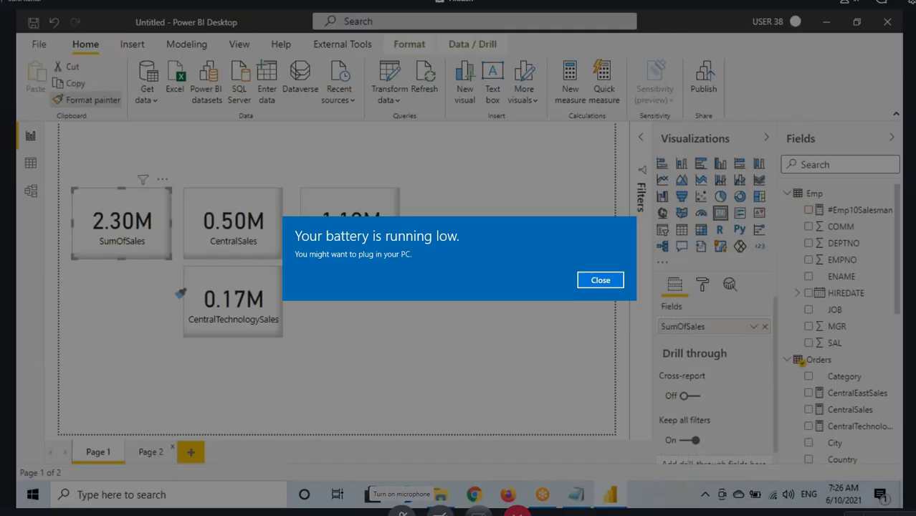
left_click(175, 215)
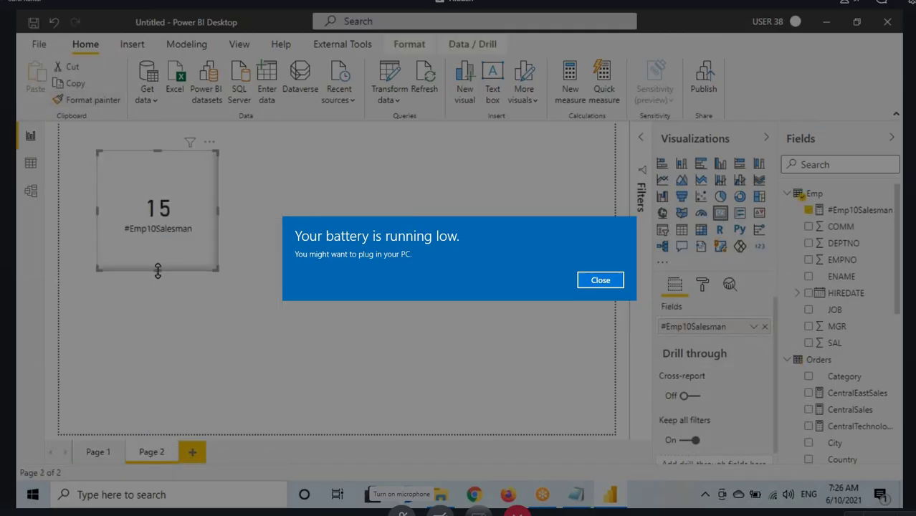
left_click_drag(154, 260, 155, 239)
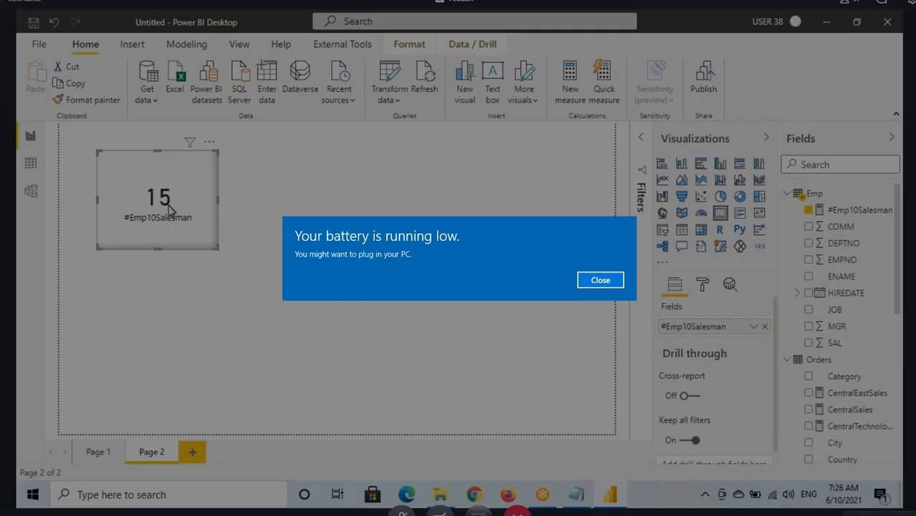
Step: Reopen the #Emp10Salesman formula in the data view and insert CALCULATE( in front of COUNT(Emp[EMPNO])
left_click(31, 162)
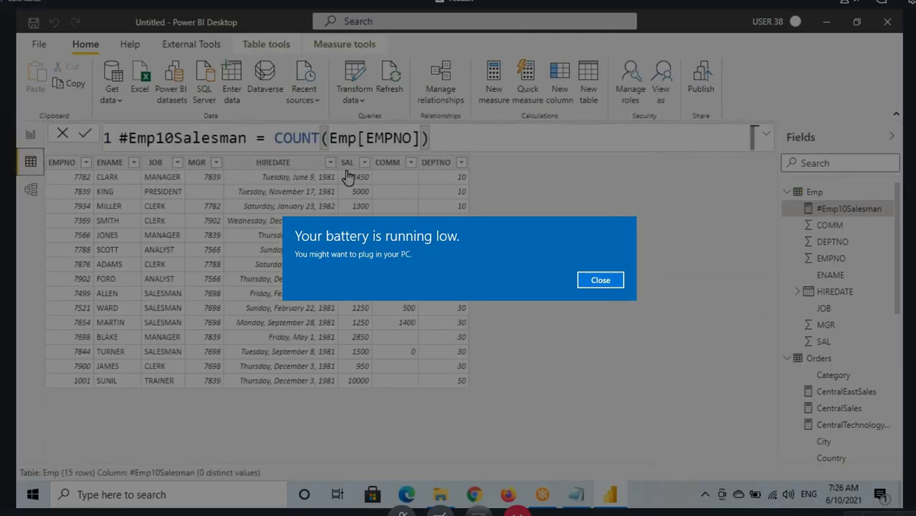
left_click_drag(274, 144, 429, 143)
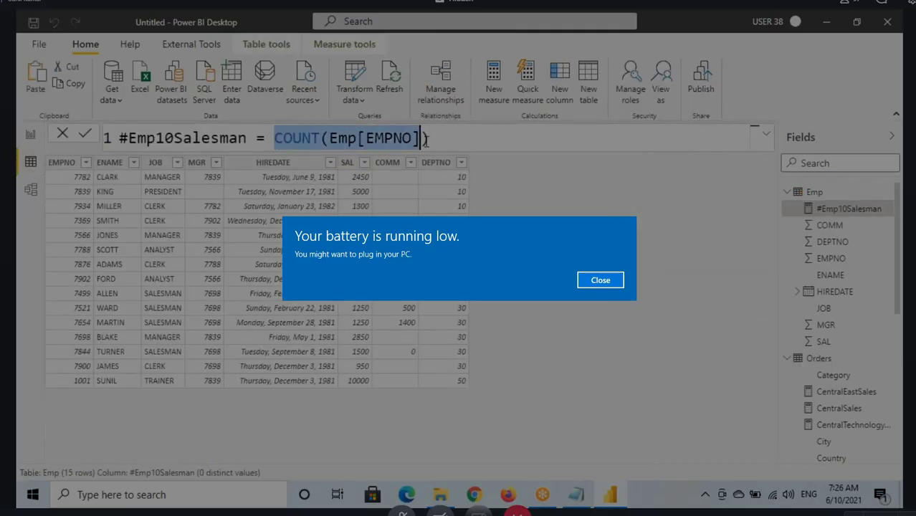
left_click(339, 144)
left_click_drag(274, 143, 428, 143)
type("CALCULATE(")
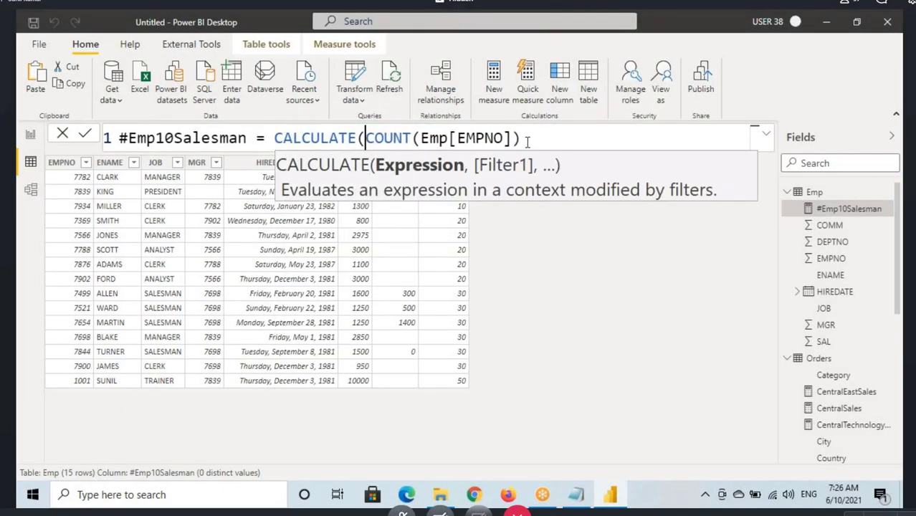
Step: Add a comma after the COUNT expression and move the CALCULATE expression to a second line
left_click_drag(528, 139, 370, 138)
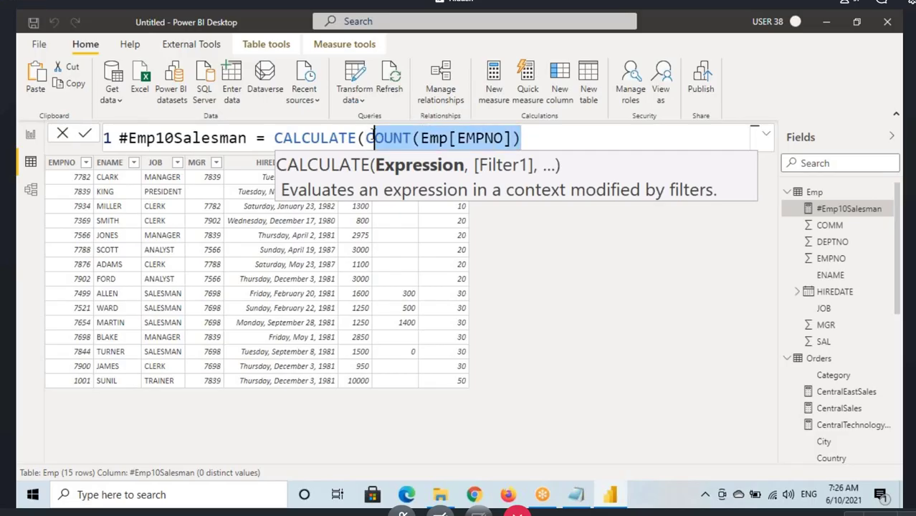
left_click(536, 134)
type(",")
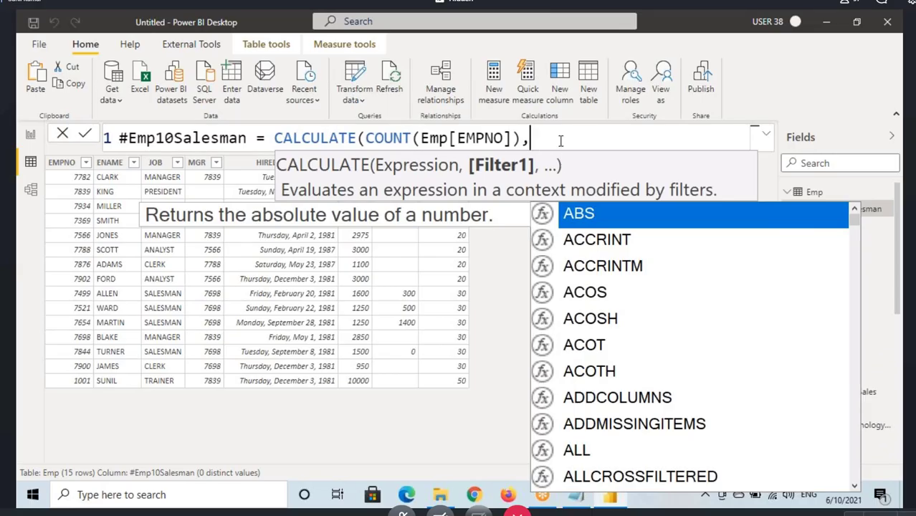
left_click(276, 139)
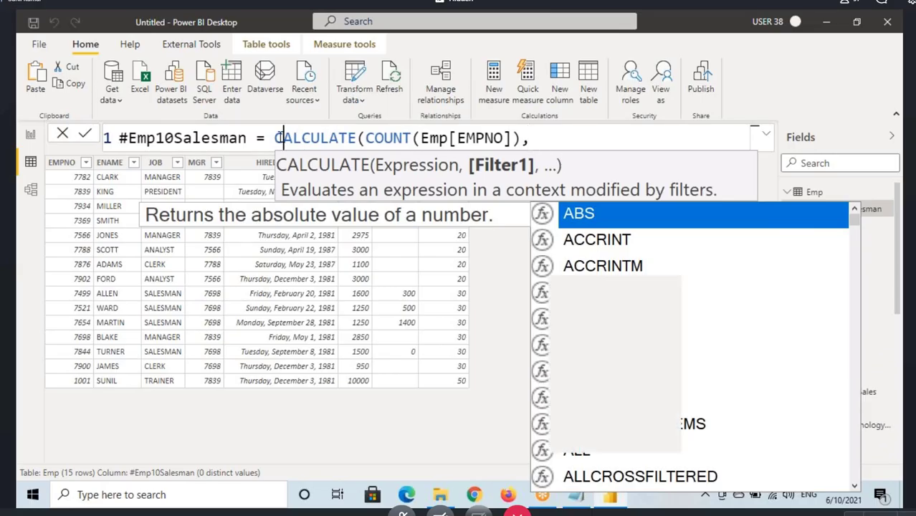
key("shift+Return")
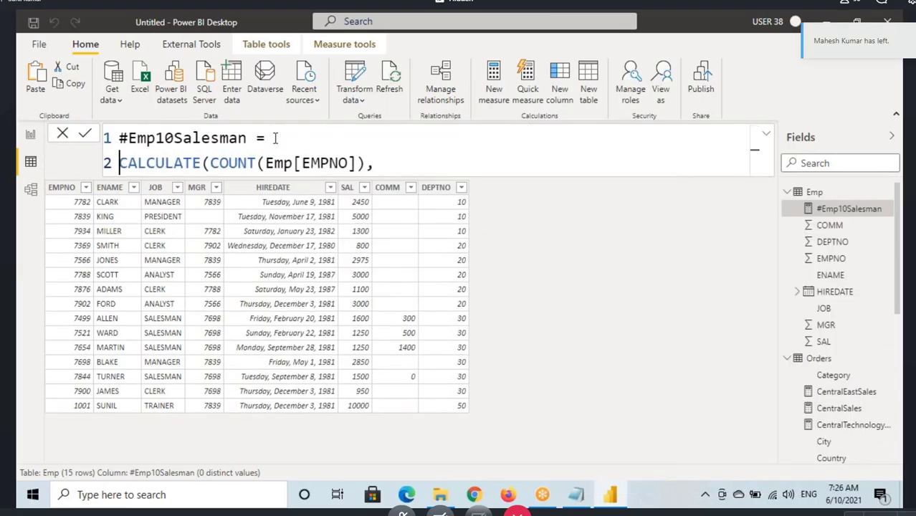
Step: Add Emp[DEPTNO]=10 as the first CALCULATE filter, followed by a comma for the next filter
left_click(389, 166)
type("deptno")
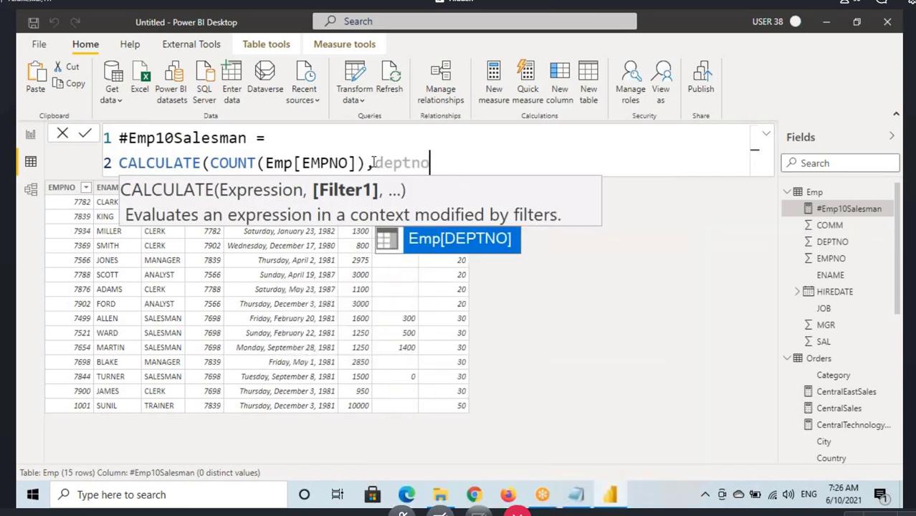
key("Tab")
type("=")
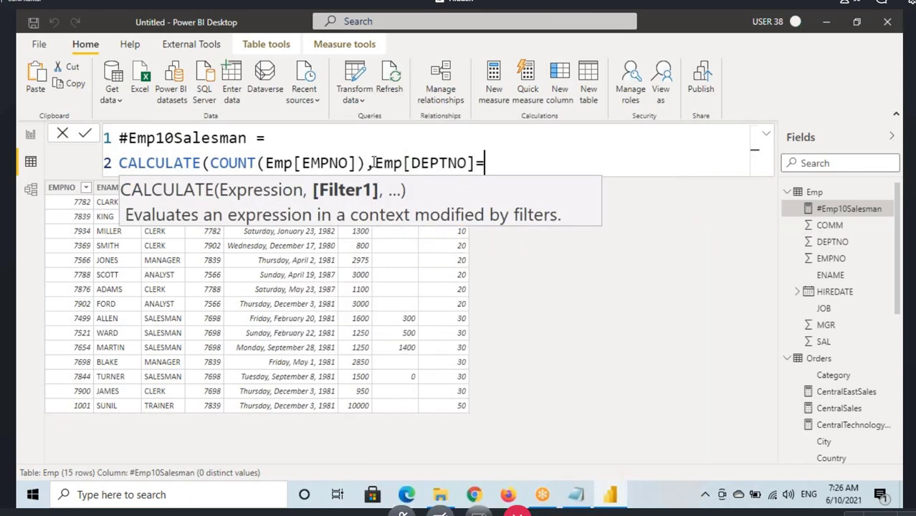
type("10 ,")
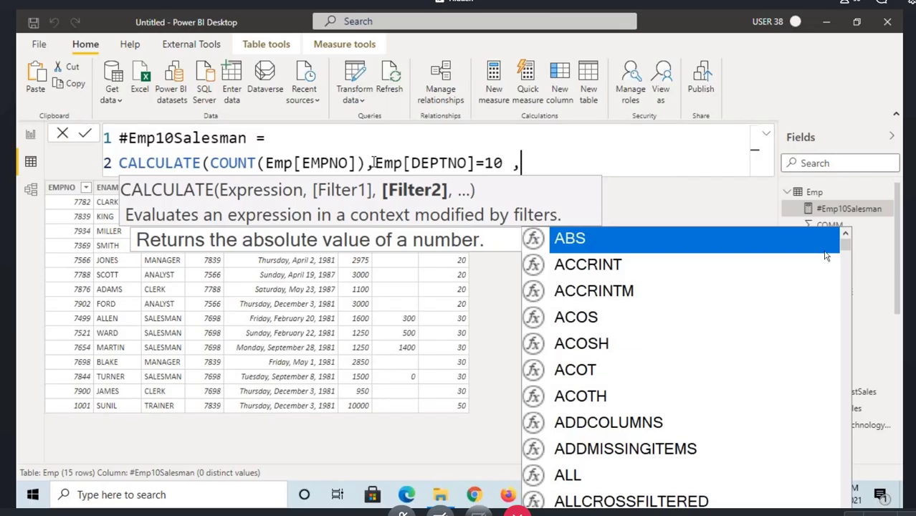
Step: Replace the comma after Emp[DEPTNO]=10 in the #Emp10Salesman formula with the OR operator ||
key("BackSpace")
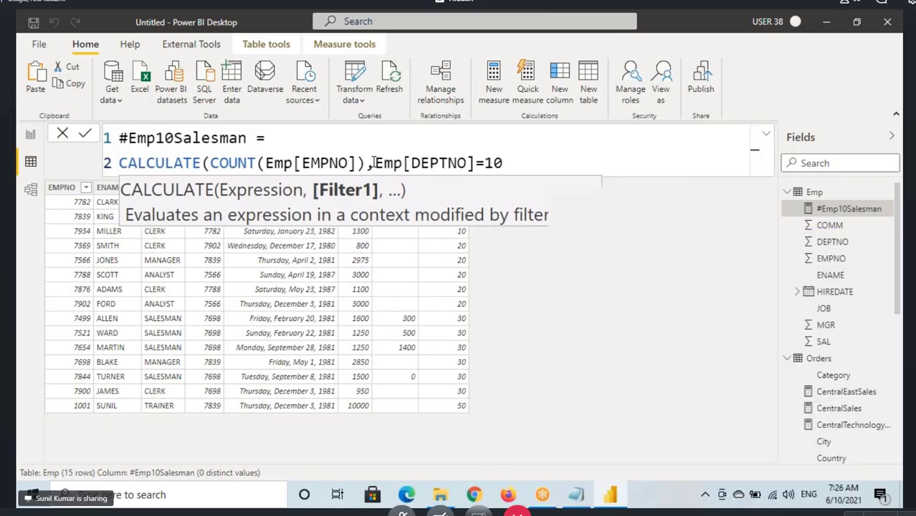
type("||")
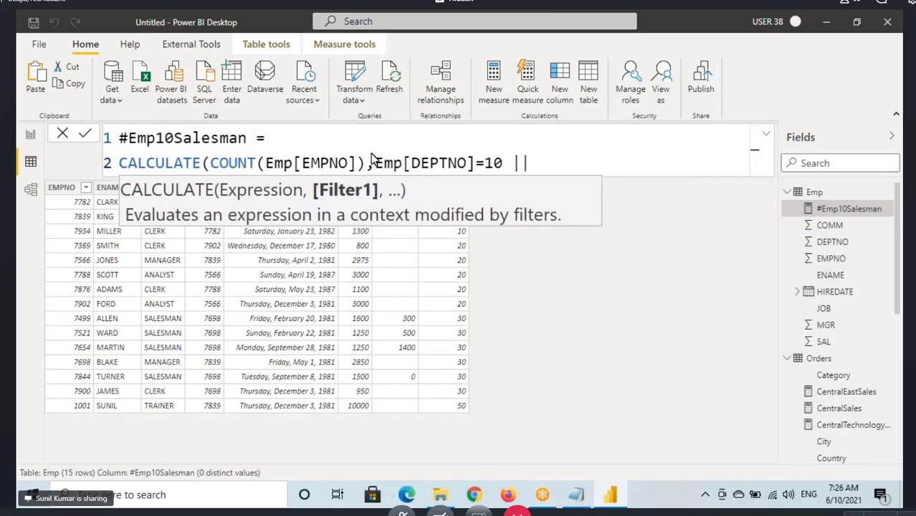
double_click(517, 162)
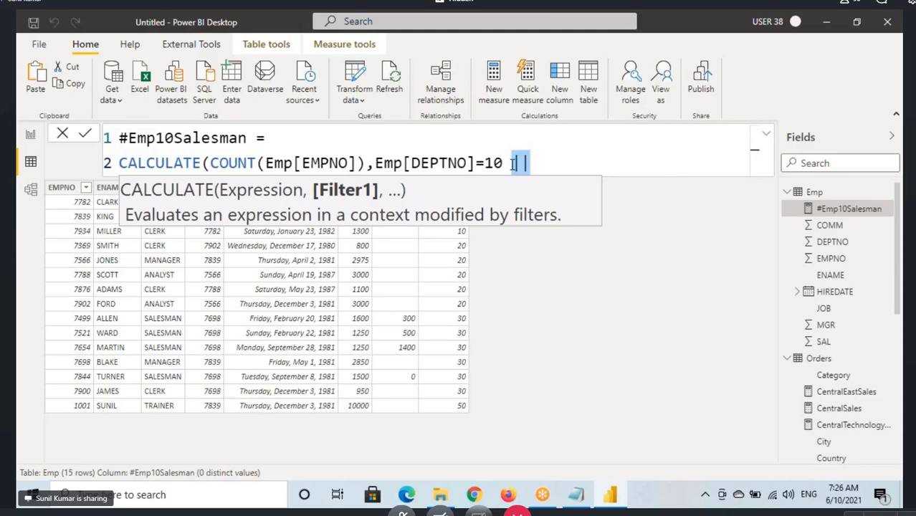
left_click(584, 167)
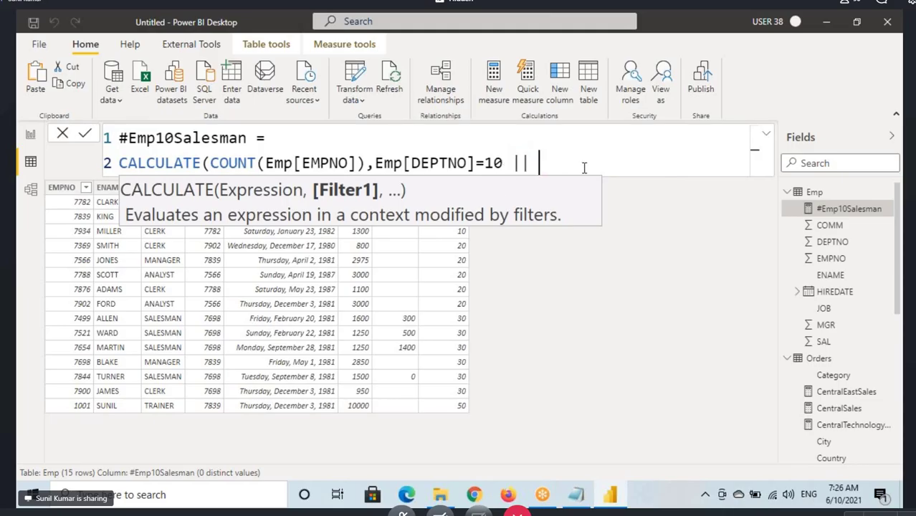
Step: Add Emp[JOB]="SALESMAN" as the second OR condition, close the CALCULATE parenthesis and commit the #Emp10Salesman measure
type("jon")
key("BackSpace")
type("b")
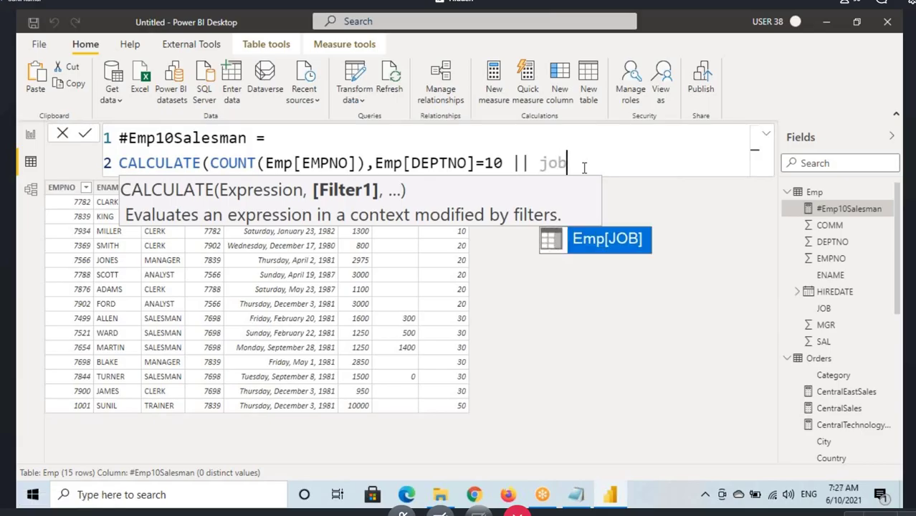
key("Tab")
type("=")
type("\"S")
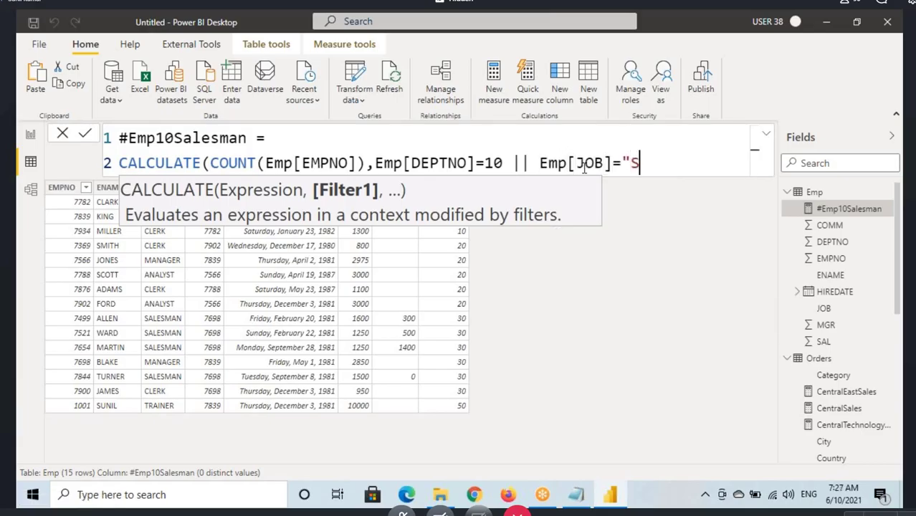
type("ALESMAN\")")
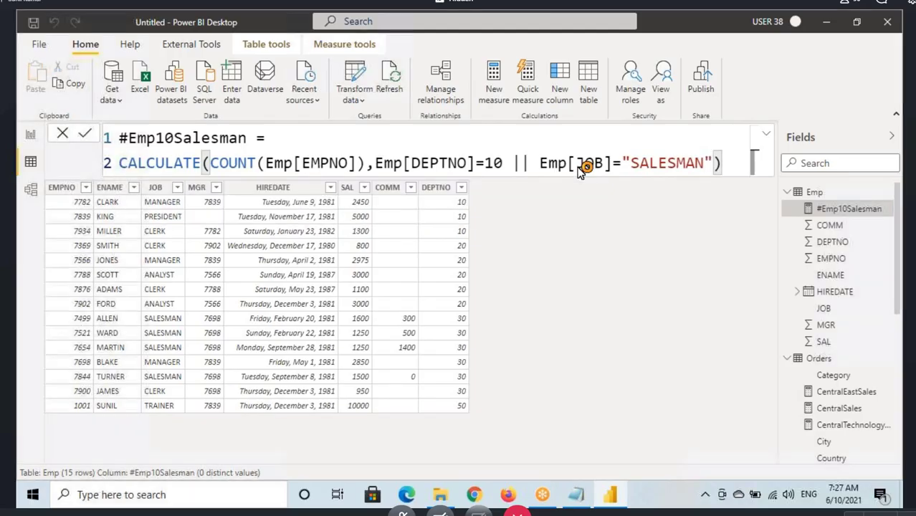
key("Return")
left_click(567, 162)
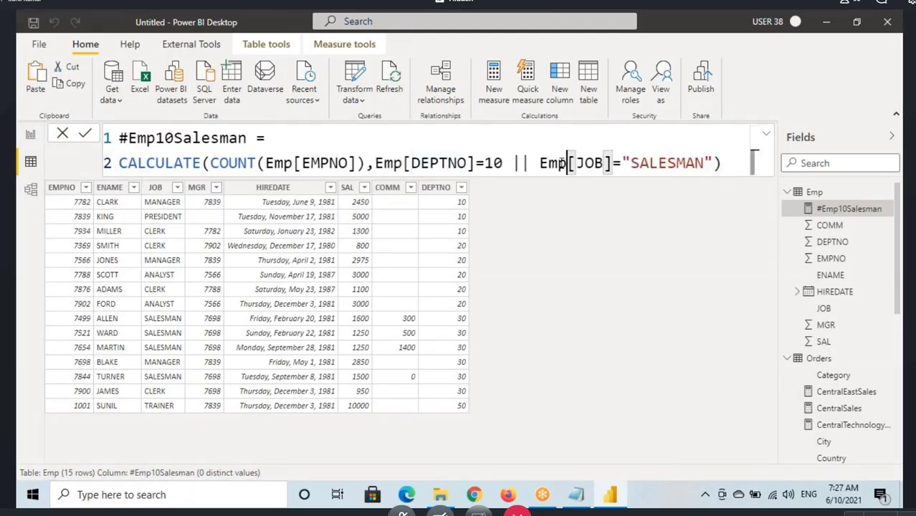
Step: Return to report Page 2, shrink the #Emp10Salesman card and move it toward the page's upper-left corner
left_click(29, 136)
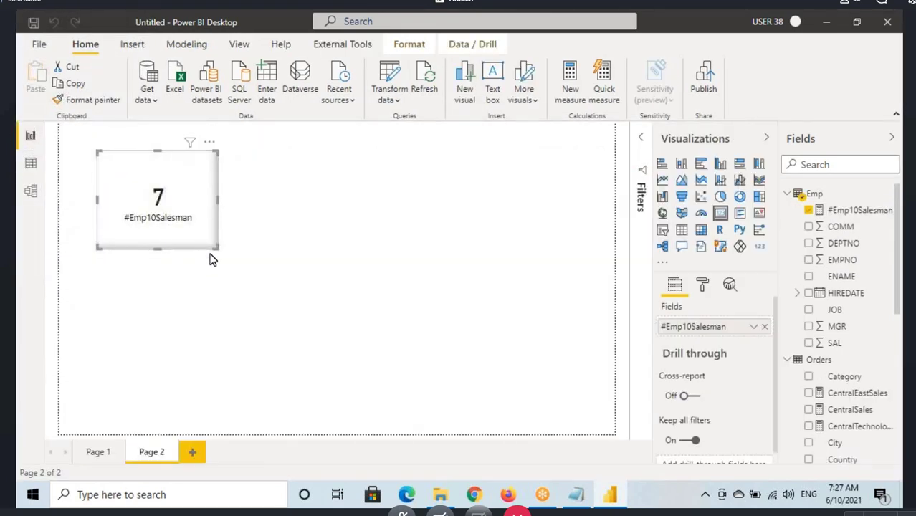
left_click_drag(215, 255, 200, 229)
left_click_drag(135, 211, 127, 194)
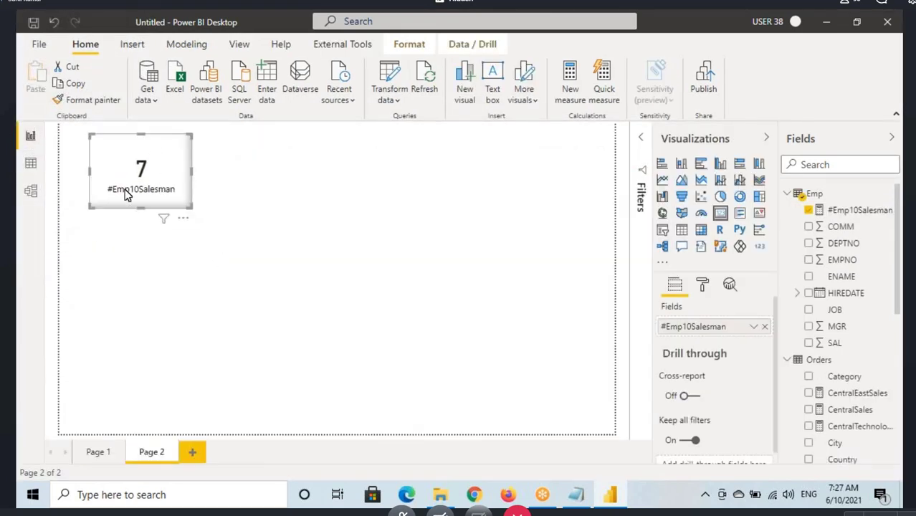
Step: Switch to the Notepad notes and paste a copy of the employee-count task line below the original, separated by a blank line
left_click(576, 494)
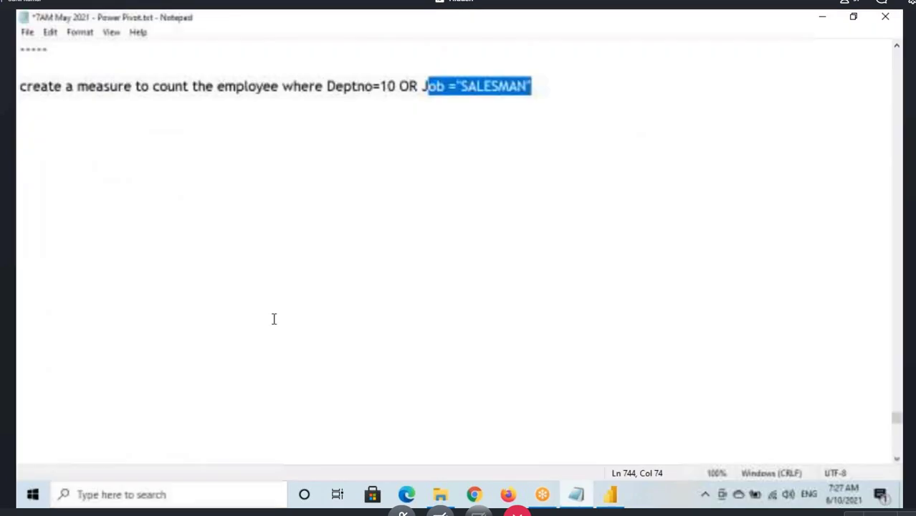
left_click_drag(20, 86, 533, 100)
key("ctrl+c")
left_click(547, 90)
key("Return")
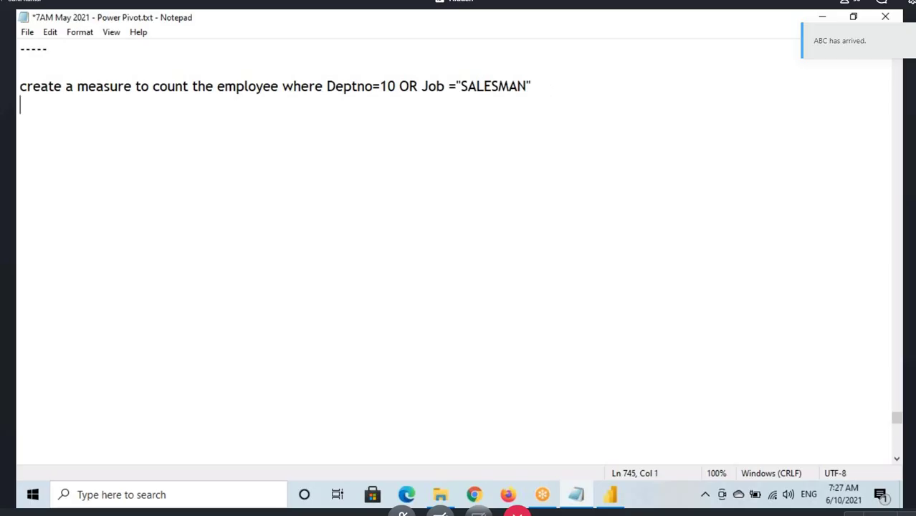
key("Return")
key("ctrl+v")
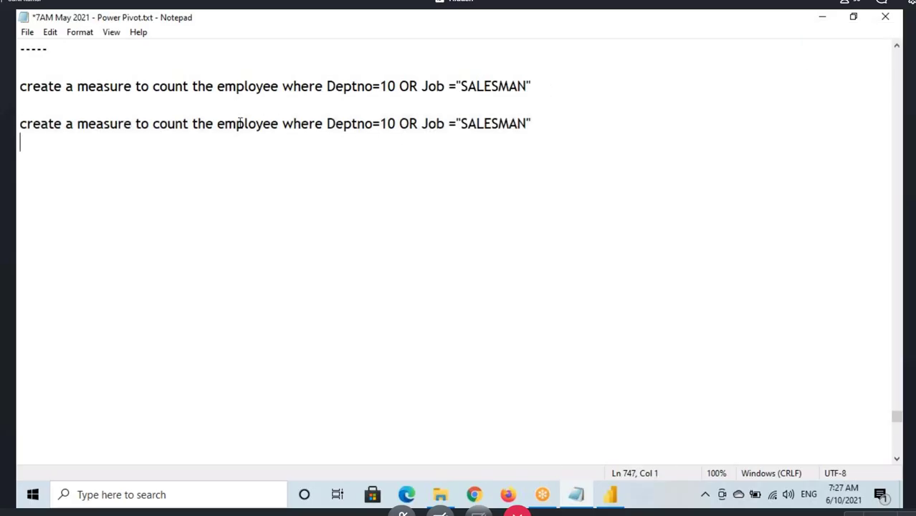
Step: Change the copied task line's condition to Deptno=30 AND Job ="SALESMAN"
left_click_drag(237, 123, 262, 123)
left_click(302, 125)
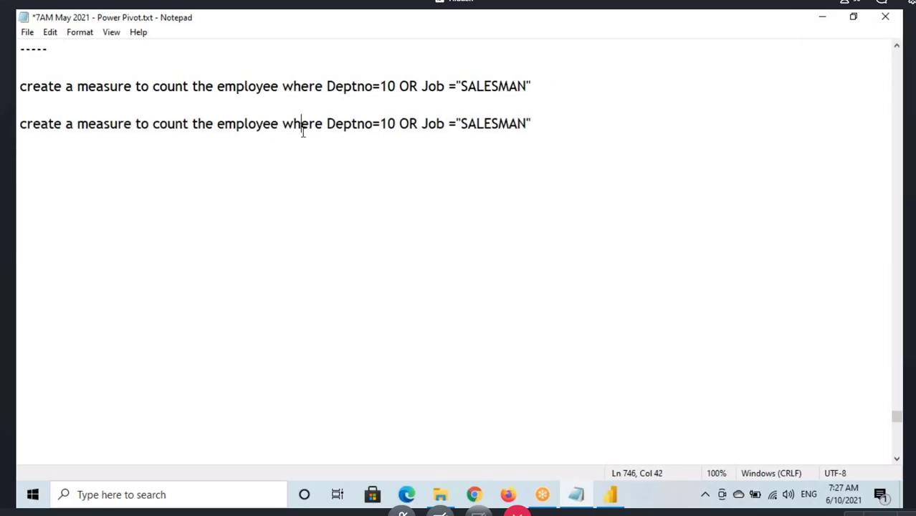
left_click(397, 124)
key("BackSpace")
key("BackSpace")
type("3")
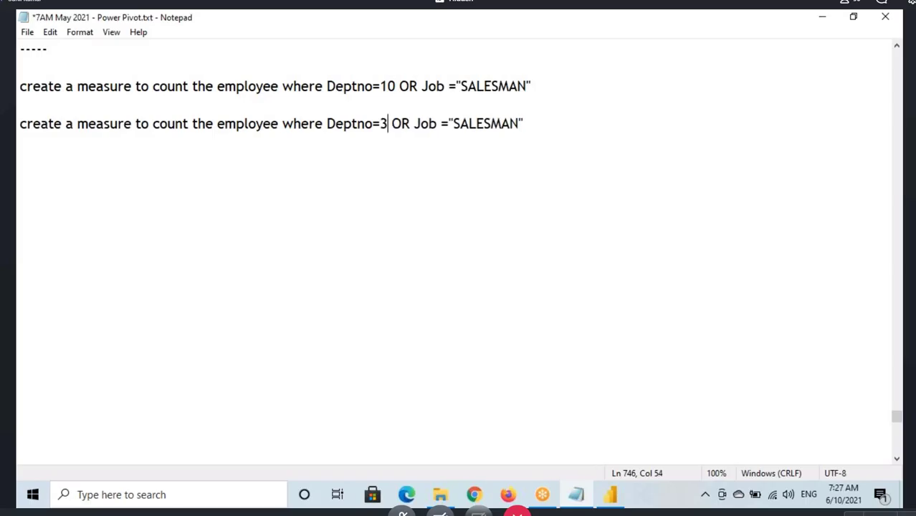
type("0")
double_click(410, 125)
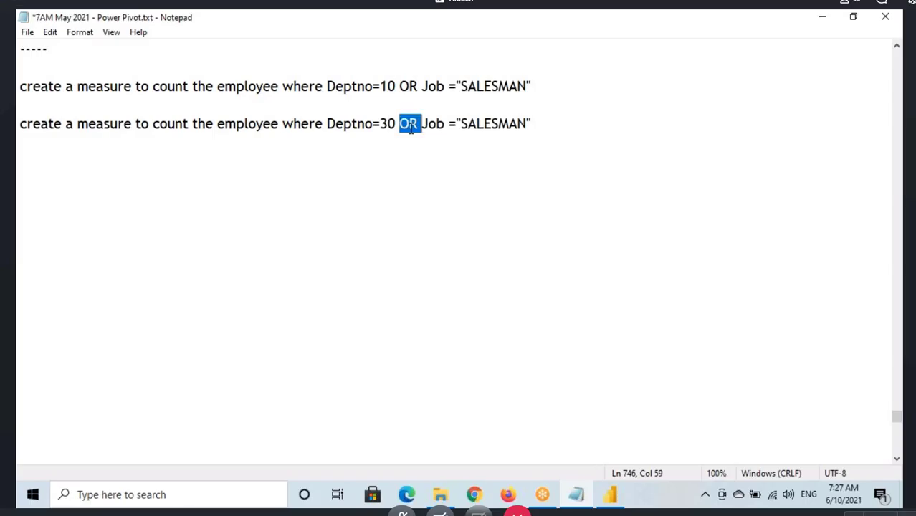
type("AND")
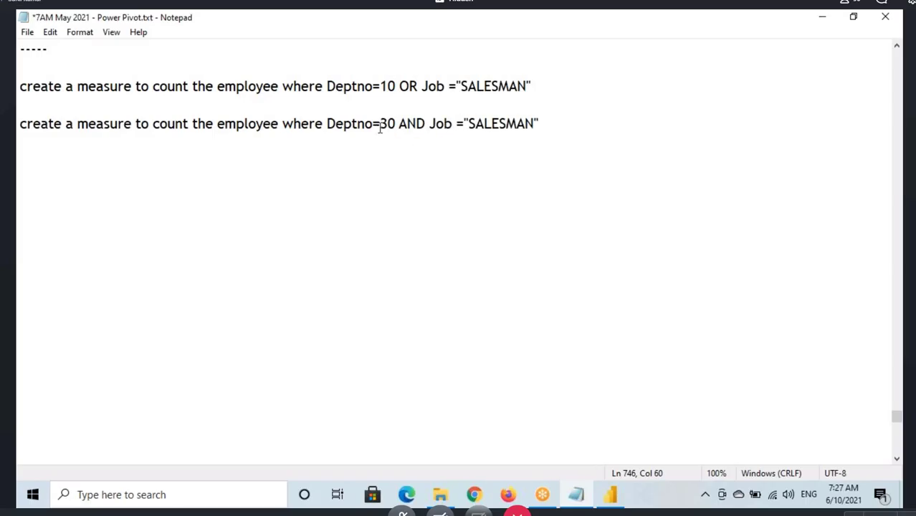
Step: Review the department and job conditions and the count requirement in the second task line
left_click_drag(330, 125, 559, 124)
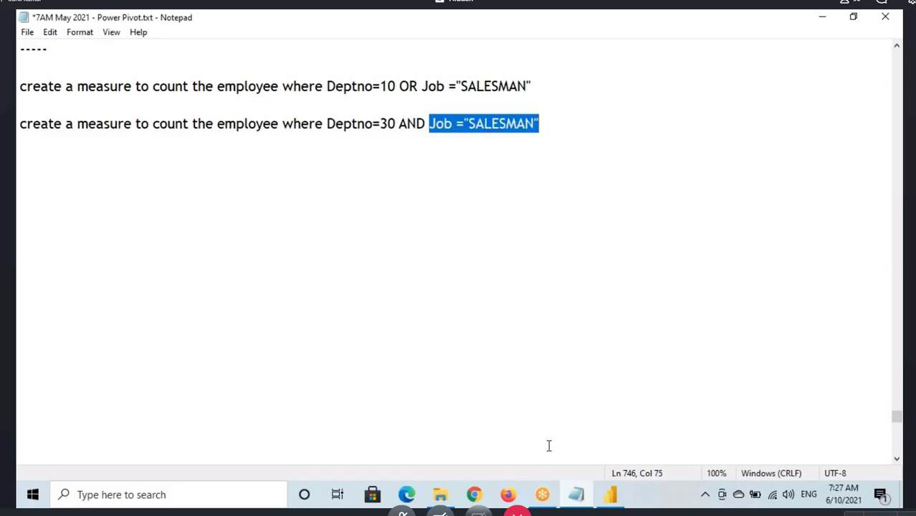
left_click_drag(323, 123, 558, 134)
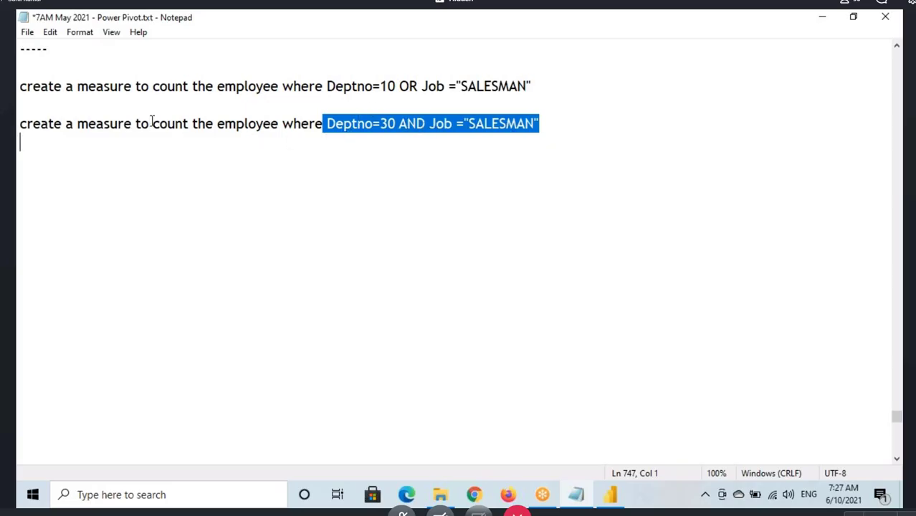
left_click_drag(152, 120, 273, 123)
Step: Switch to Power BI's data view and examine which Emp rows with DEPTNO 30 have the job SALESMAN
left_click(610, 494)
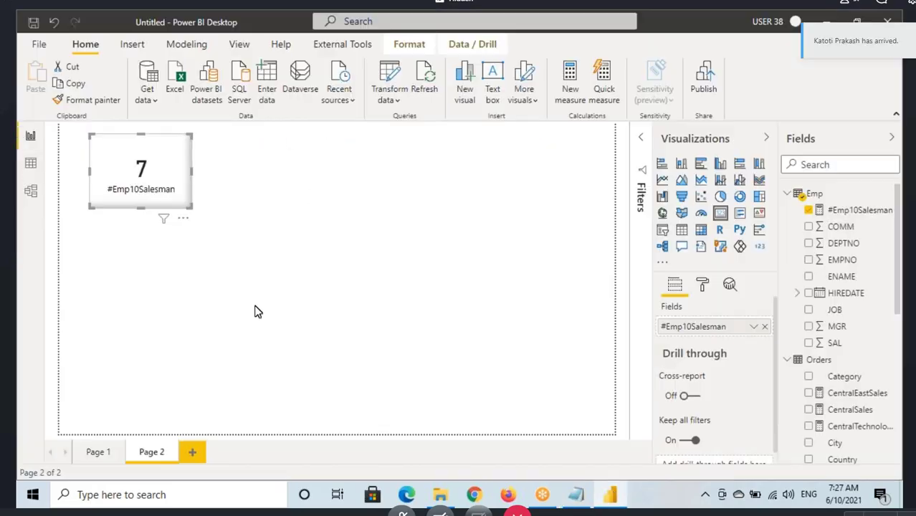
left_click(31, 162)
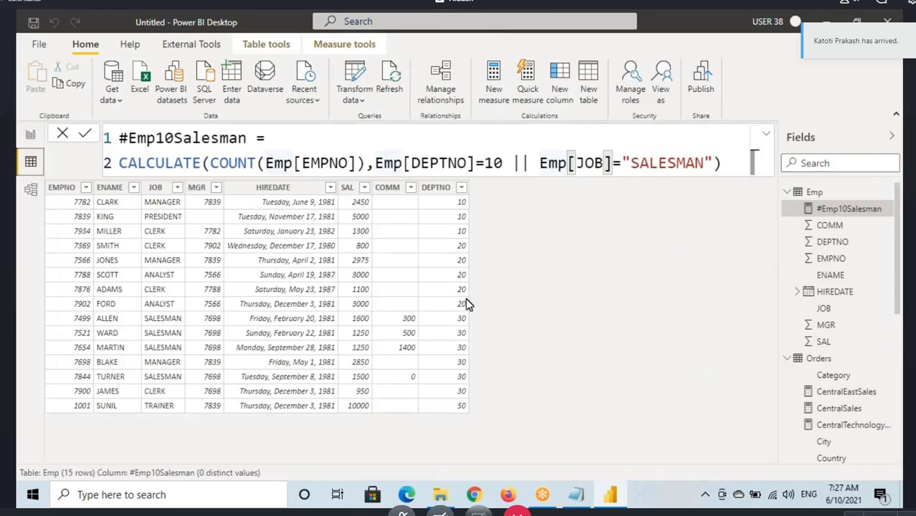
left_click_drag(453, 318, 474, 398)
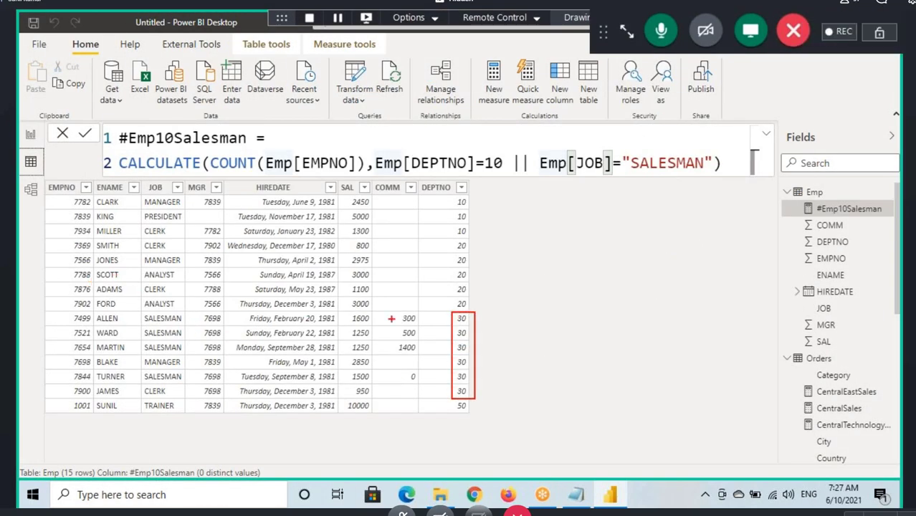
left_click_drag(62, 315, 96, 398)
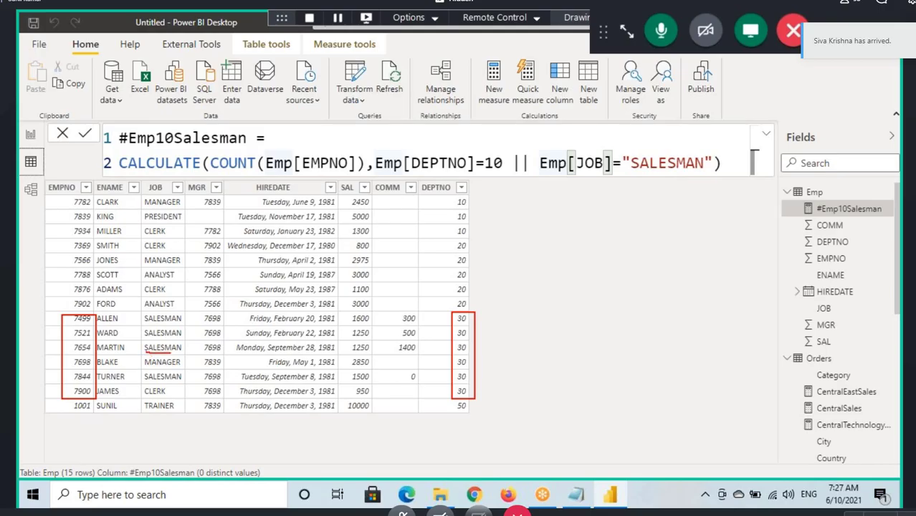
left_click_drag(180, 352, 132, 324)
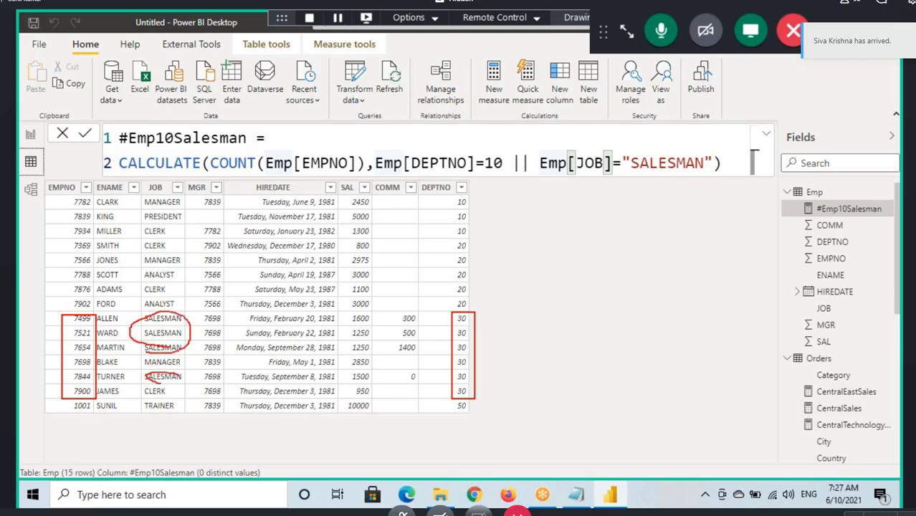
left_click_drag(161, 384, 189, 371)
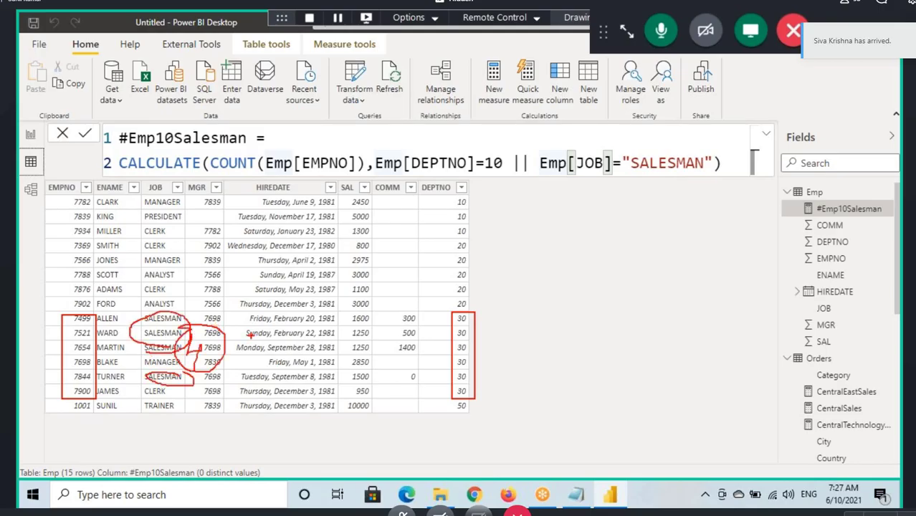
key("Escape")
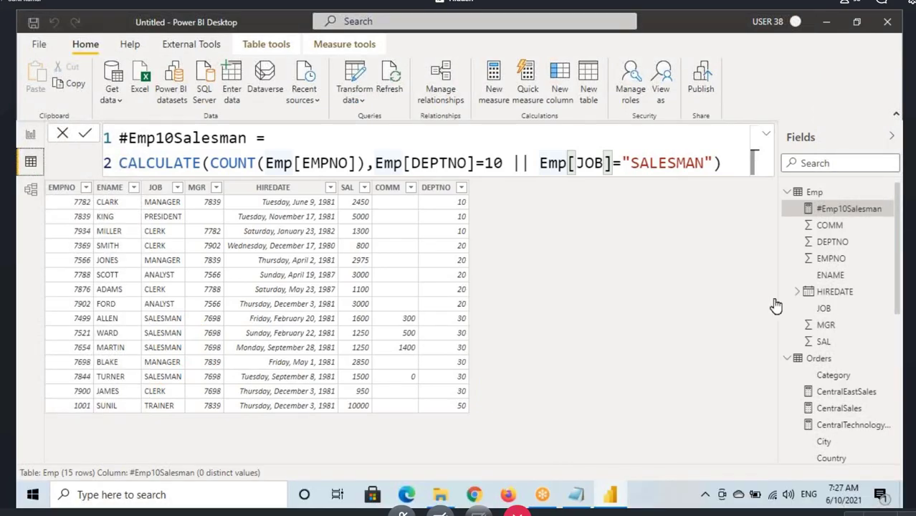
Step: Create a new measure in the Emp table and name it #Emp30Salesman
left_click(817, 194)
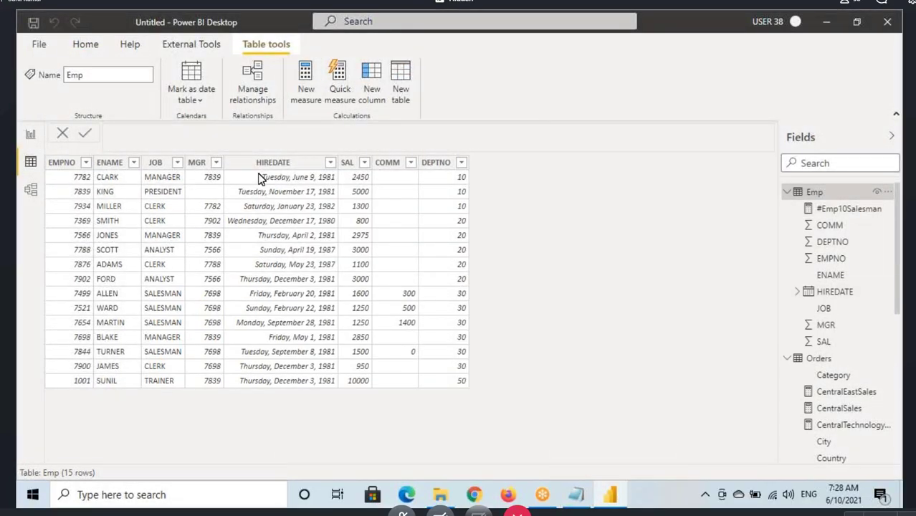
left_click(305, 75)
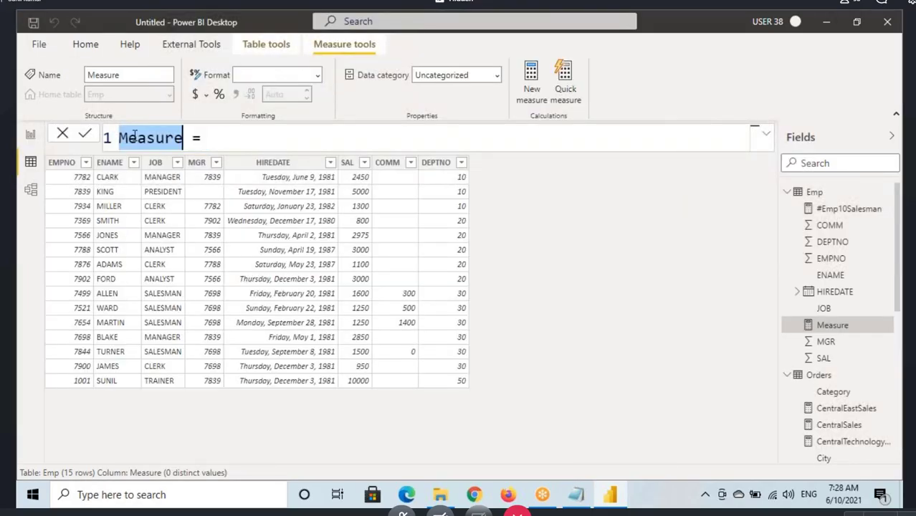
type("#")
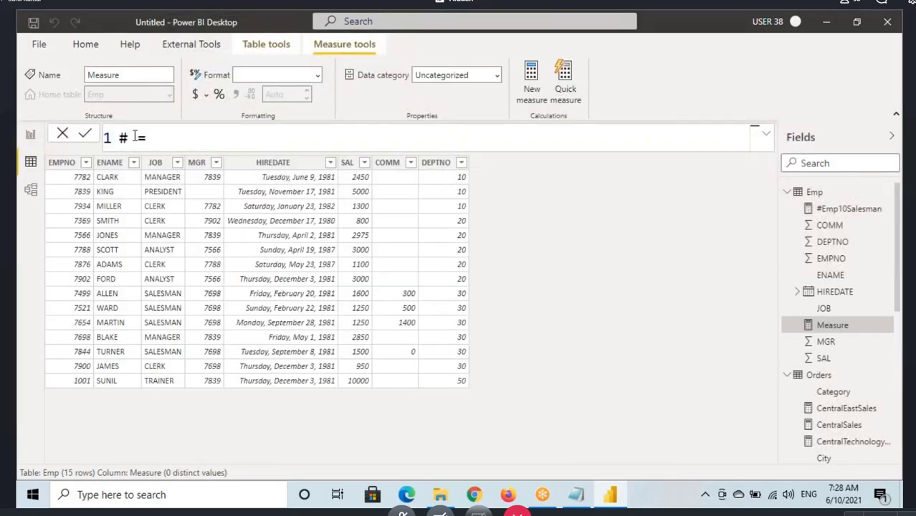
type("Emp30")
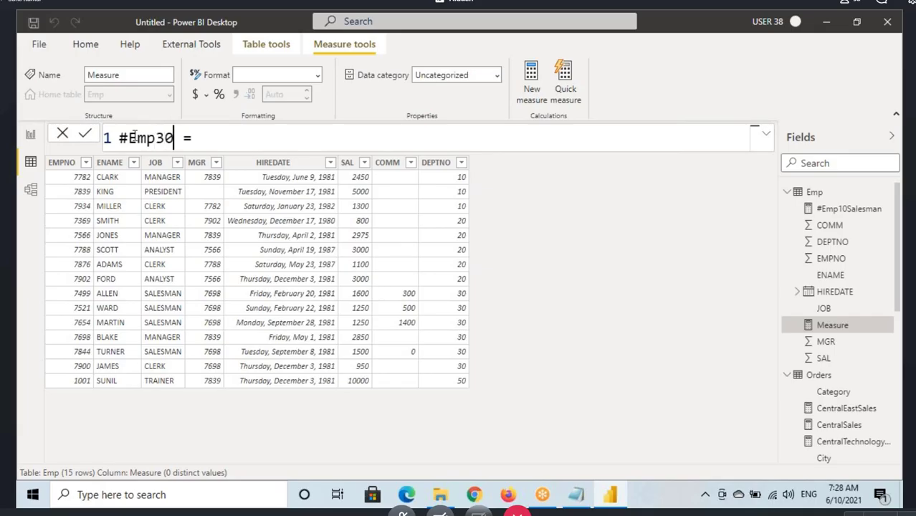
type("Salesman")
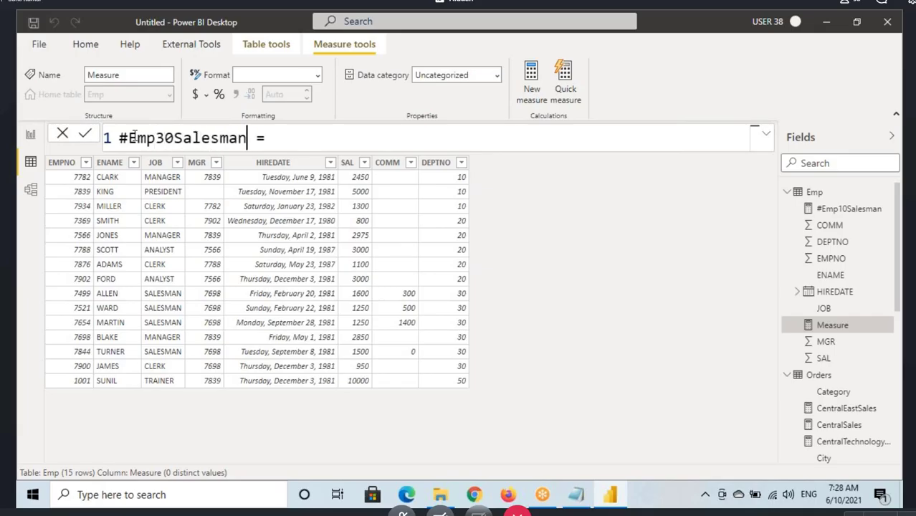
Step: Begin the #Emp30Salesman expression with CALCULATE( on a second formula line
left_click(275, 138)
type("C")
key("BackSpace")
key("shift+Return")
type("C")
key("Tab")
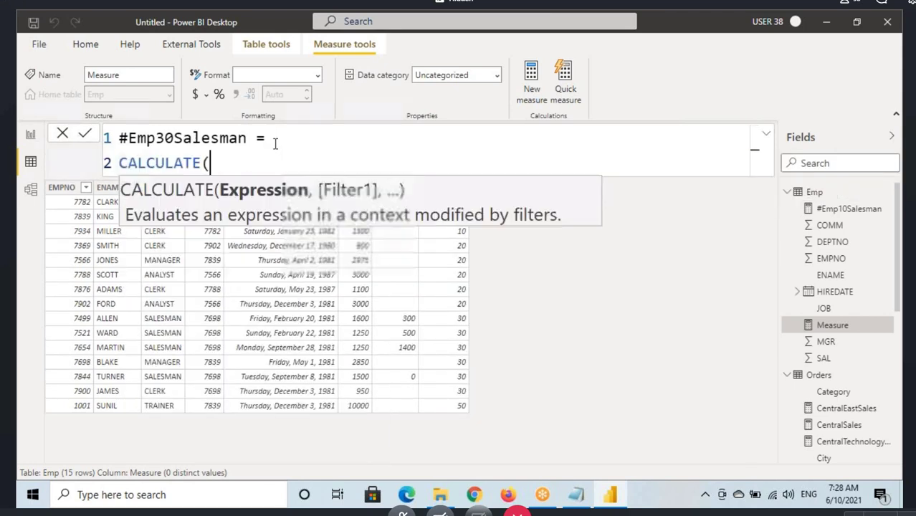
Step: Enter COUNT(Emp[EMPNO]) as the expression argument of CALCULATE in the #Emp30Salesman measure
type("cou")
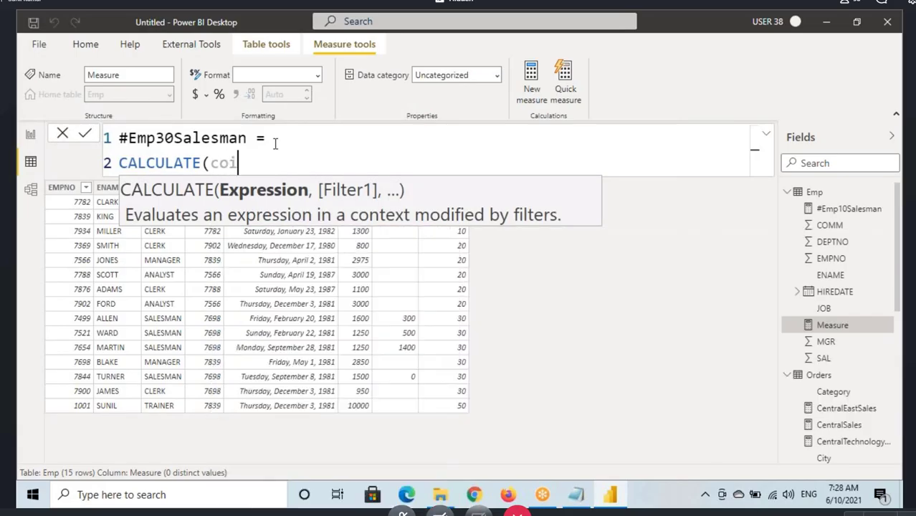
key("Tab")
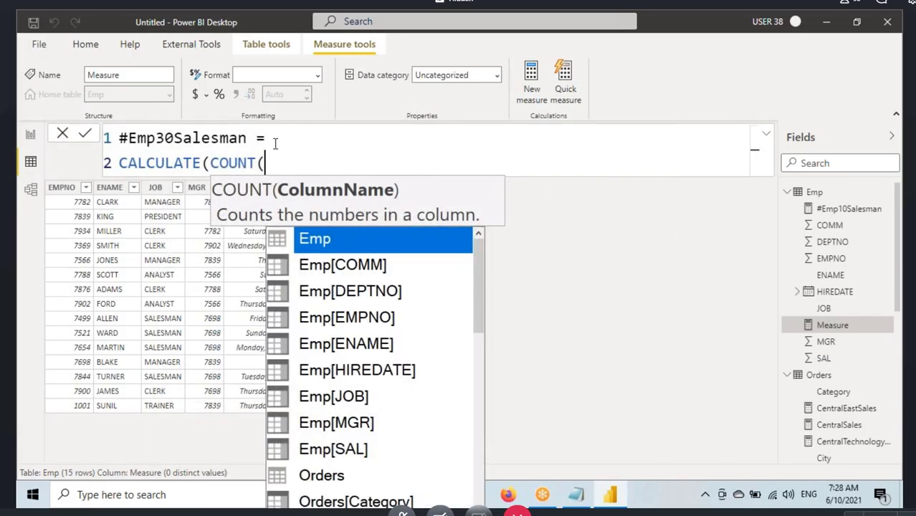
type("de")
key("BackSpace")
key("BackSpace")
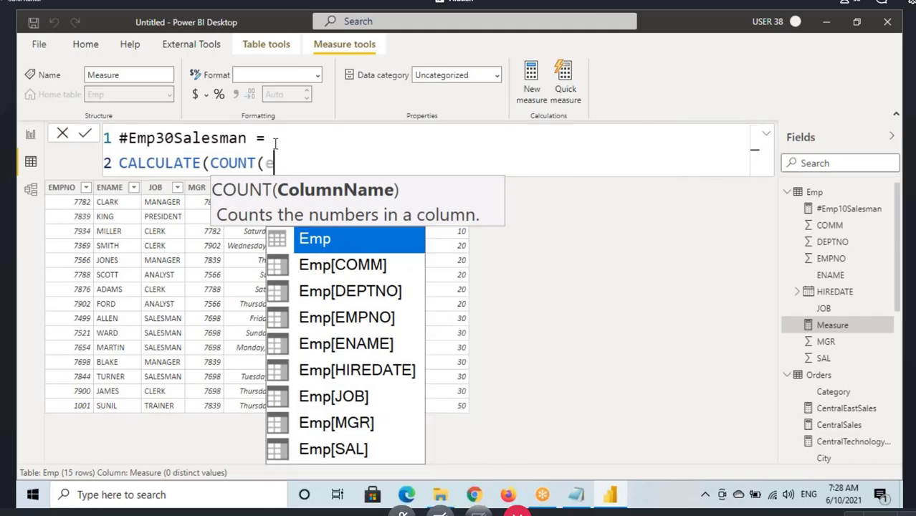
type("emp")
key("Down")
key("Down")
key("Down")
key("Tab")
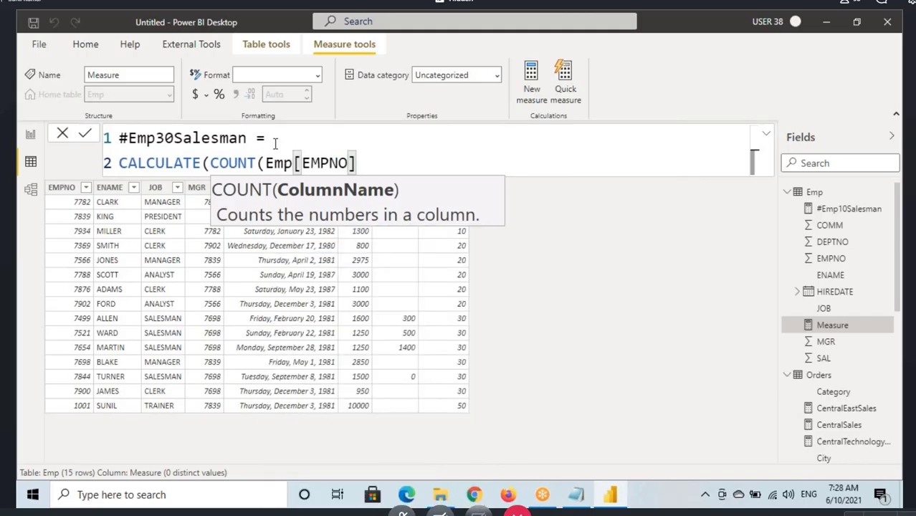
type(",")
key("BackSpace")
type("),")
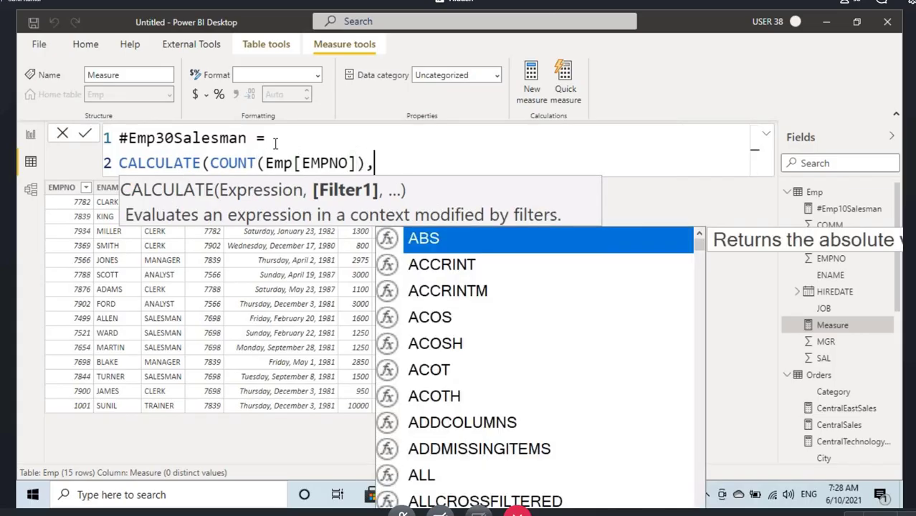
Step: Add the filters Emp[DEPTNO]=30 and Emp[JOB]="SALESMAN" as separate CALCULATE arguments, close the formula and commit the #Emp30Salesman measure
type("deptn")
key("Tab")
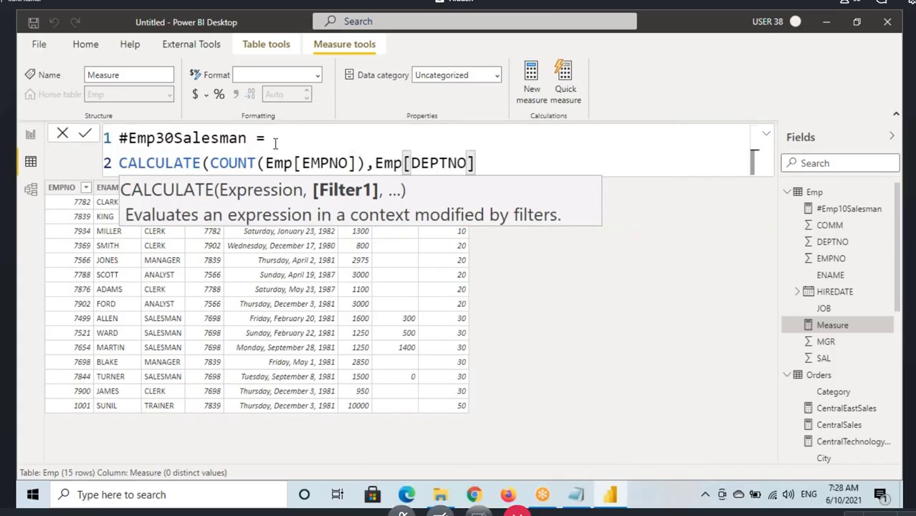
type("=30,")
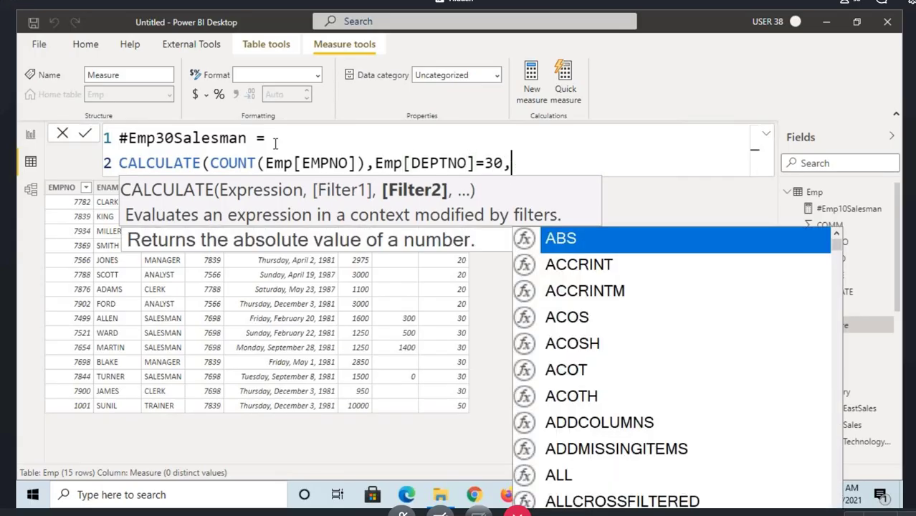
type("jo")
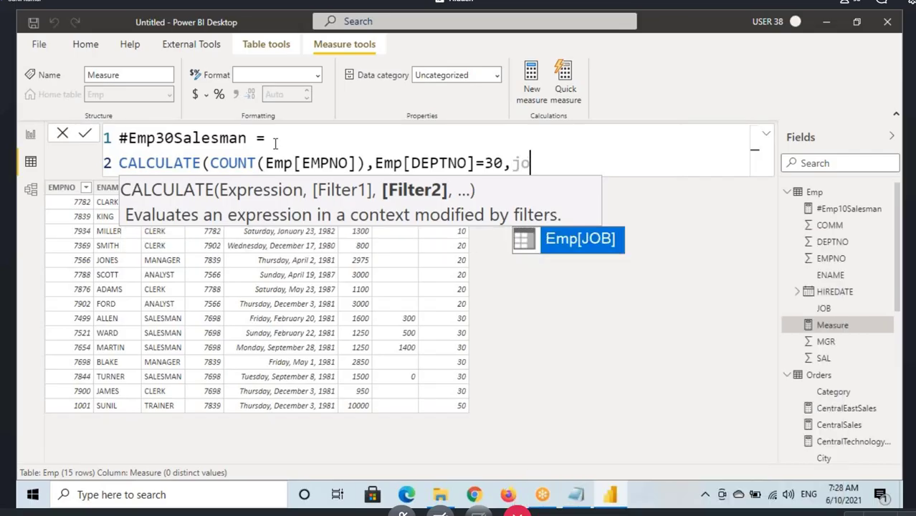
key("Tab")
type("=\"")
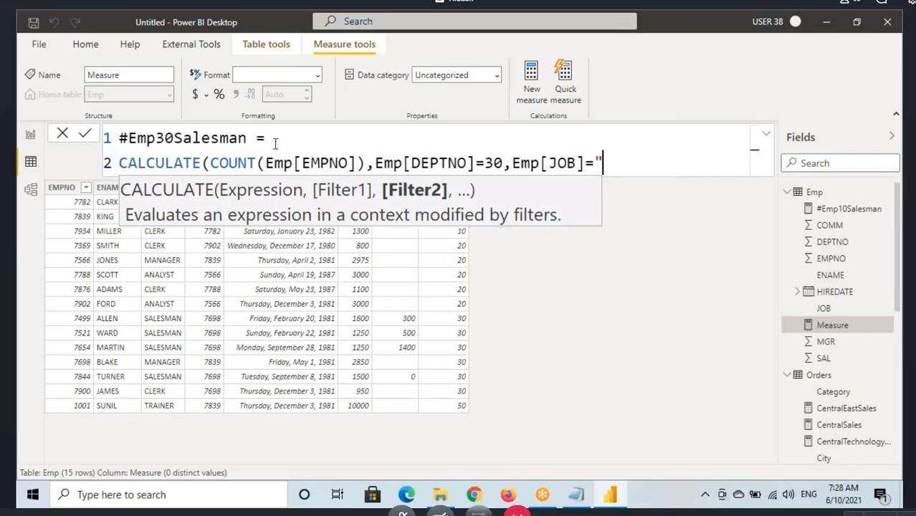
type("SALESMAN")
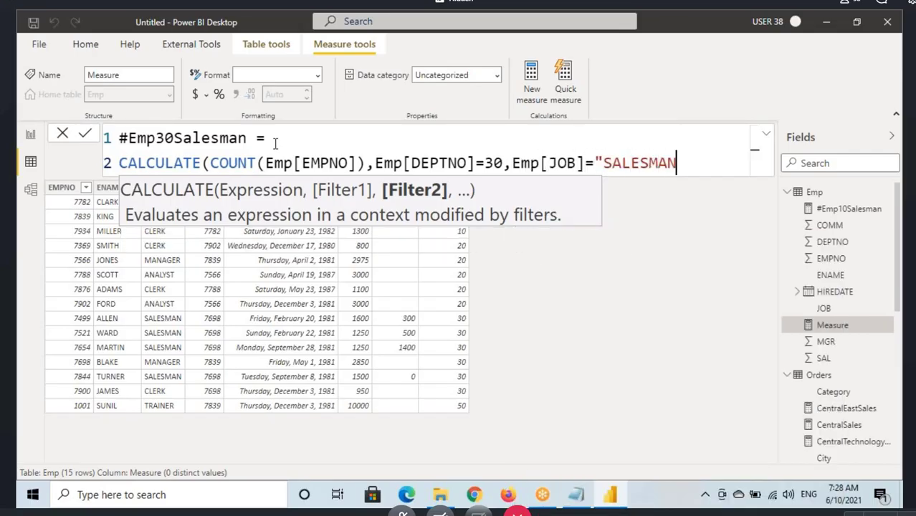
type("\")")
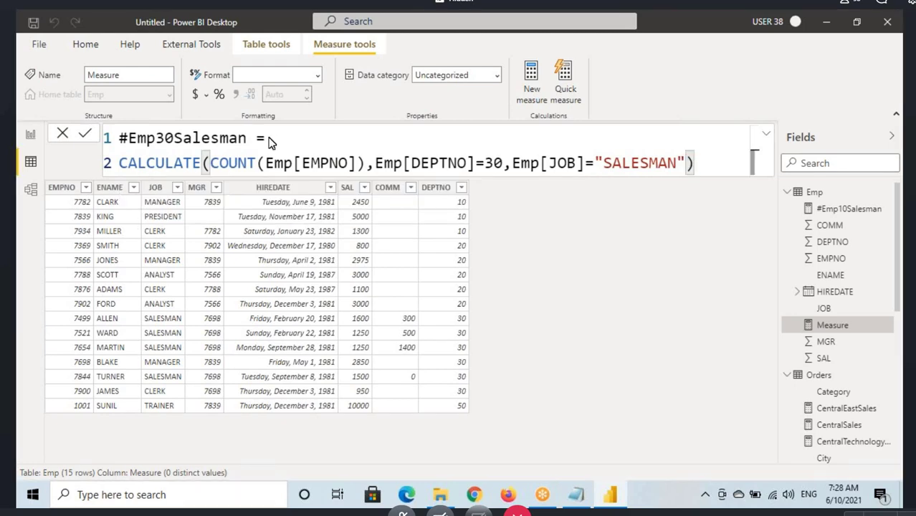
key("Return")
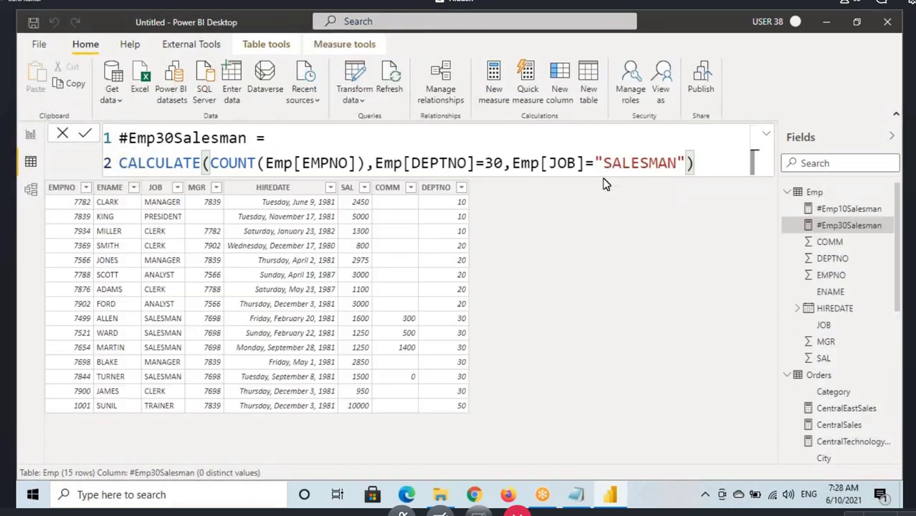
left_click_drag(233, 164, 673, 171)
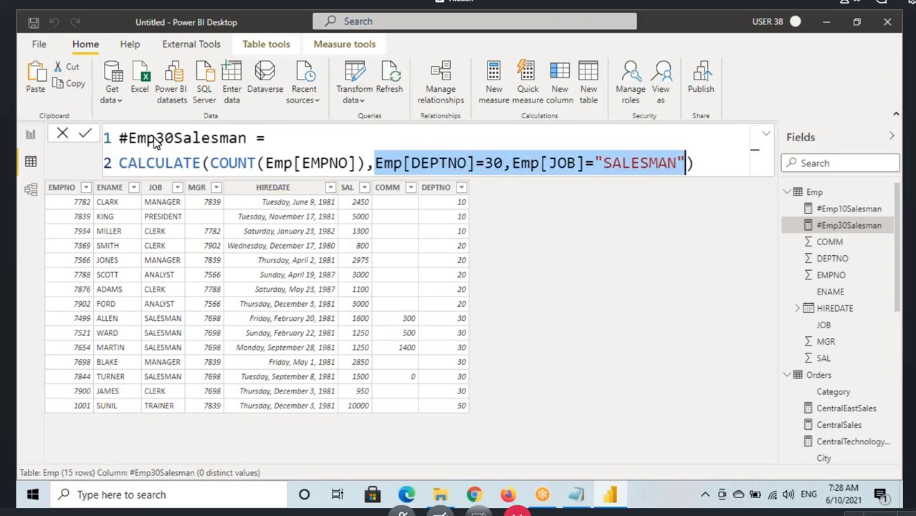
Step: In the report view, add a card beside the #Emp10Salesman card on Page 2 and show the #Emp30Salesman measure in it
left_click(31, 136)
left_click(322, 281)
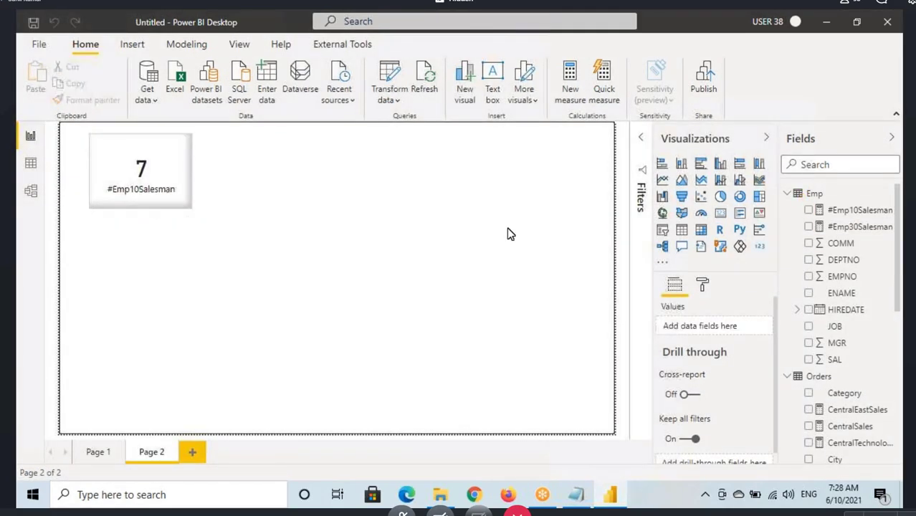
left_click_drag(127, 271, 231, 187)
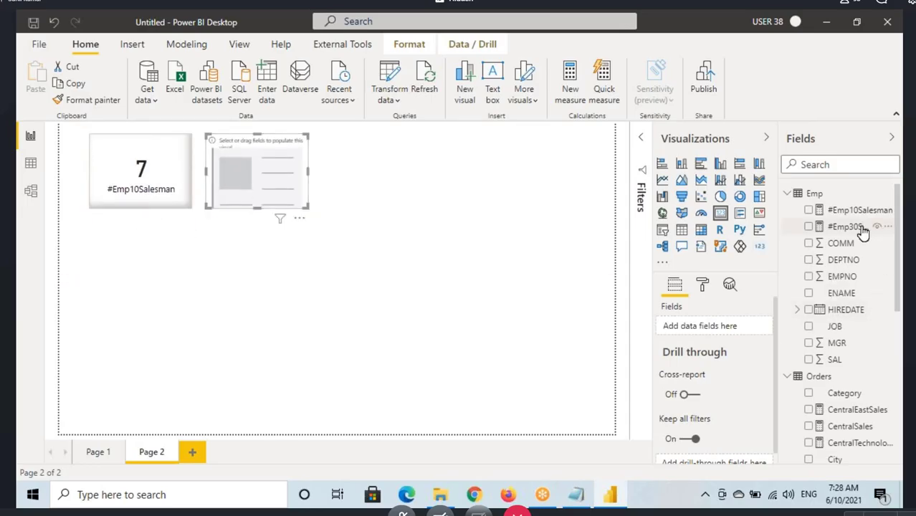
left_click_drag(849, 227, 302, 175)
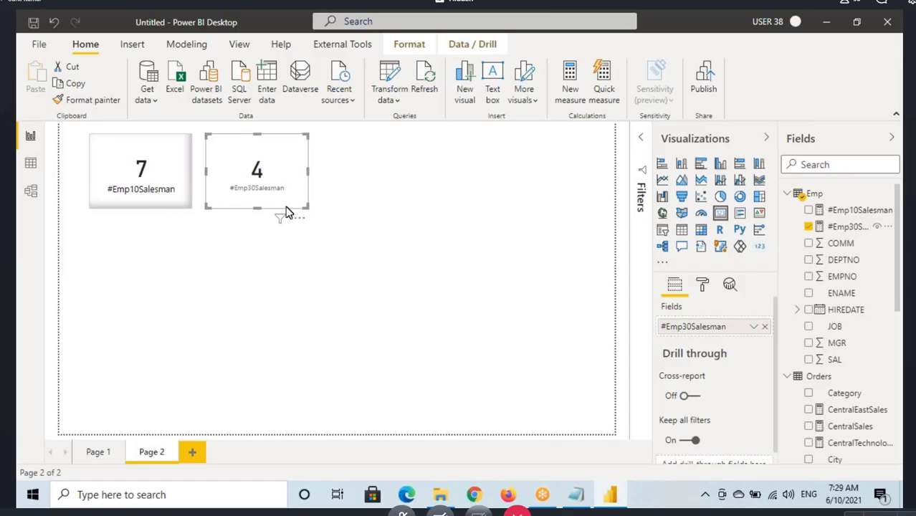
Step: Copy the #Emp10Salesman card's formatting onto the #Emp30Salesman card with Format painter, and deselect the card
left_click(113, 185)
left_click(87, 99)
left_click(253, 195)
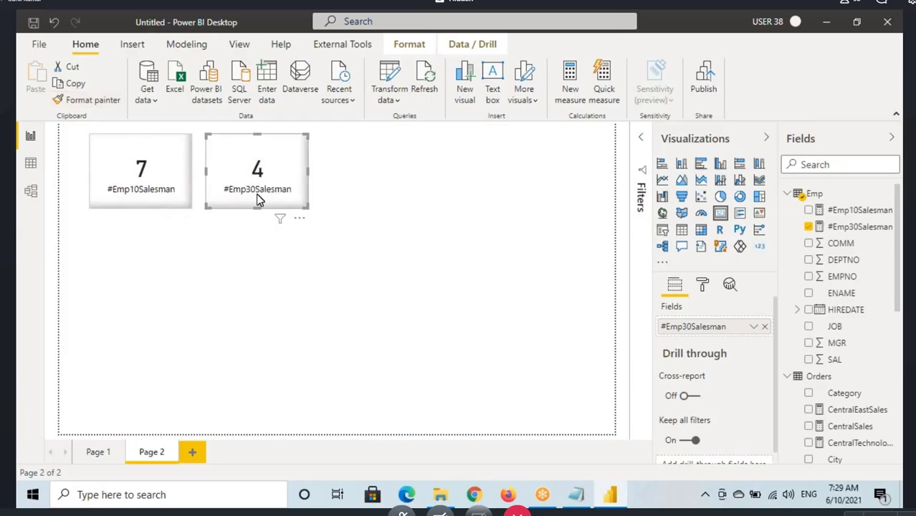
left_click(238, 242)
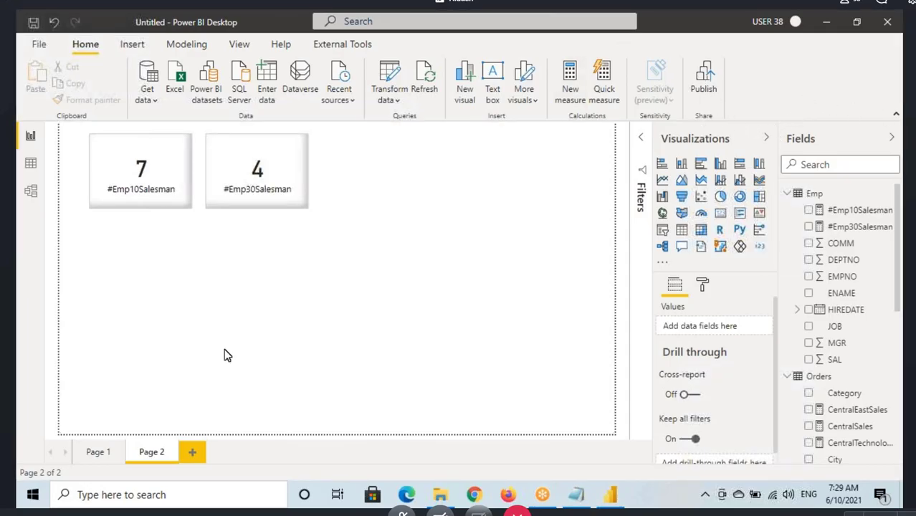
Step: Switch to the Notepad notes and review the Filter Functions heading and the CALCULATE definition above the measure tasks
left_click(577, 494)
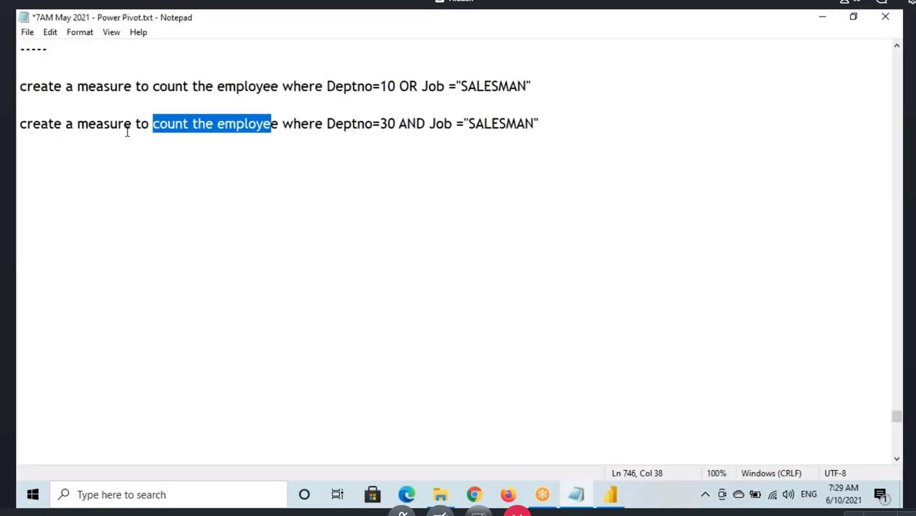
left_click(125, 127)
scroll(382, 420, "up", 5)
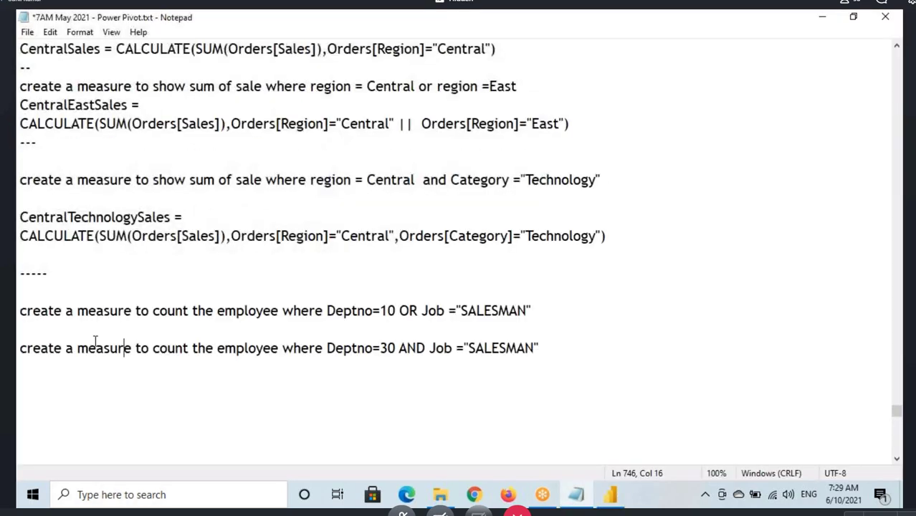
scroll(85, 415, "up", 4)
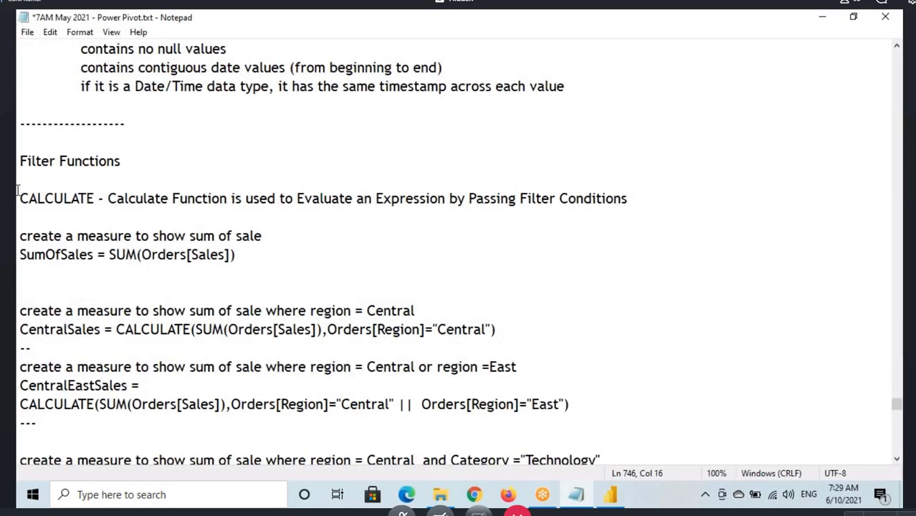
left_click_drag(20, 199, 136, 198)
left_click_drag(17, 168, 122, 162)
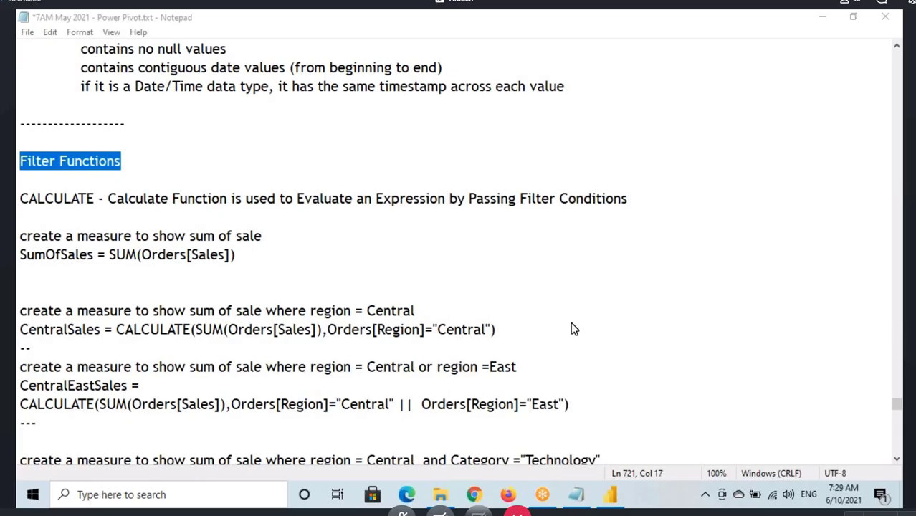
Step: Switch to Power BI's data view and extend the Orders measure CentralEastSales with a third OR condition, Orders[Region]="South"
key("alt+Tab")
left_click(31, 163)
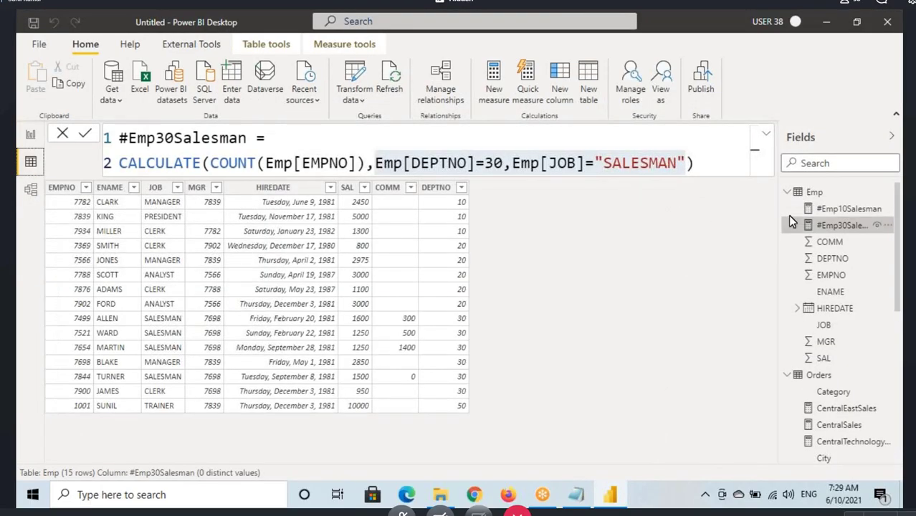
scroll(851, 266, "down", 5)
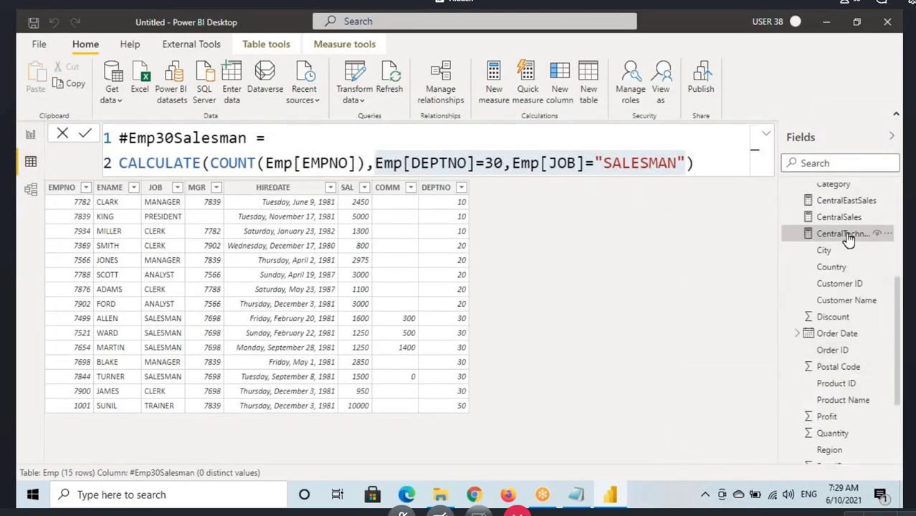
left_click(849, 233)
left_click(850, 204)
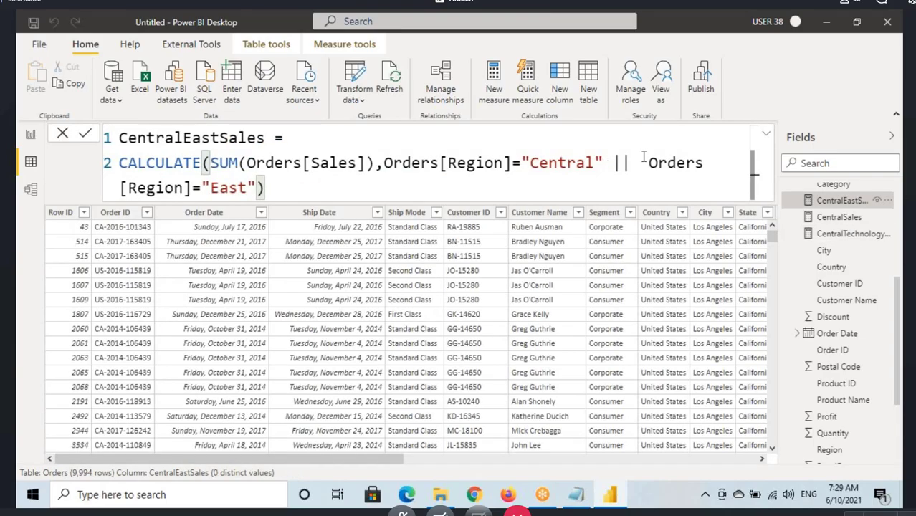
left_click(639, 163)
left_click(260, 188)
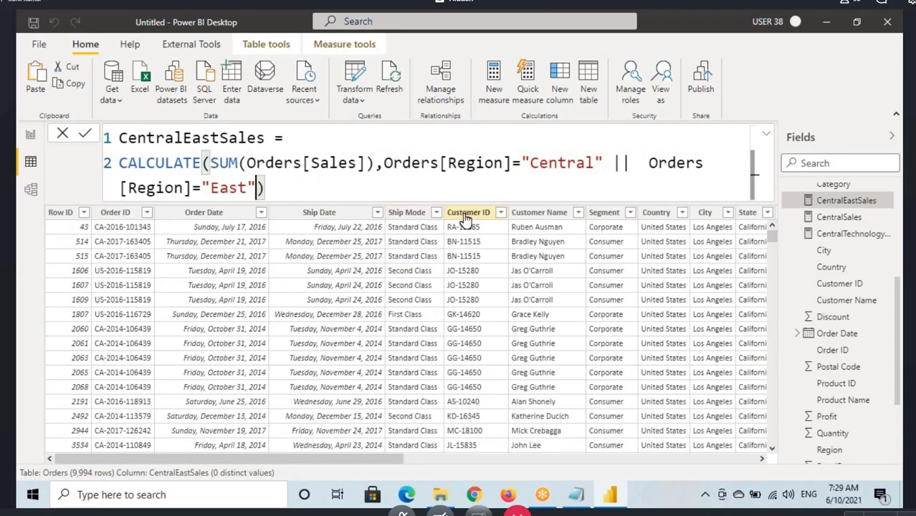
type("||")
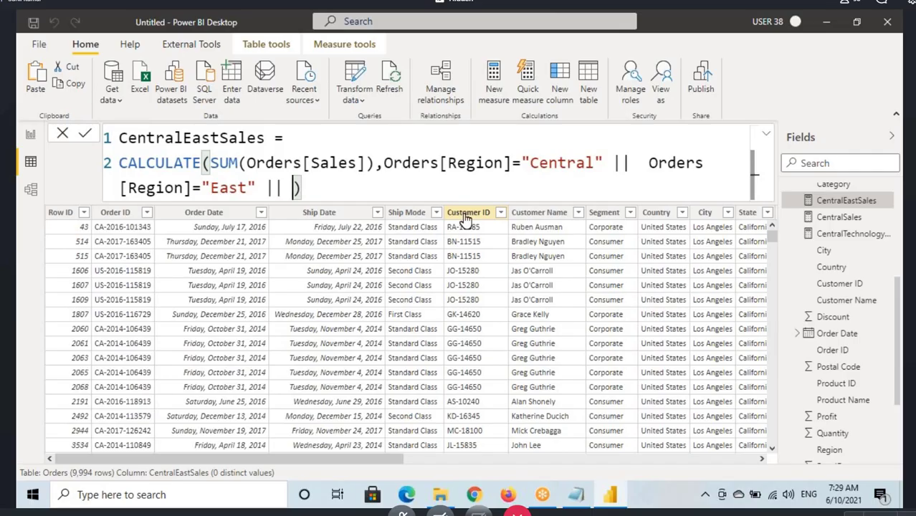
type("Reg")
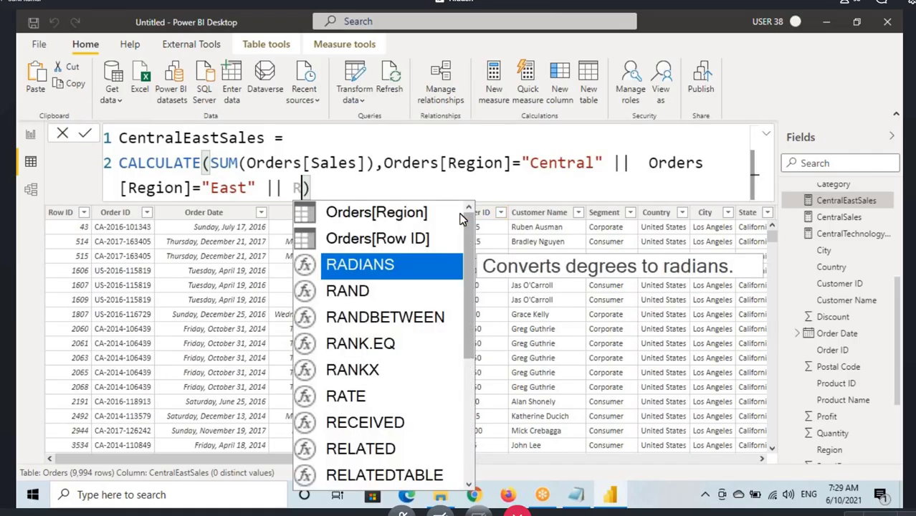
key("Tab")
type("=\"Sout")
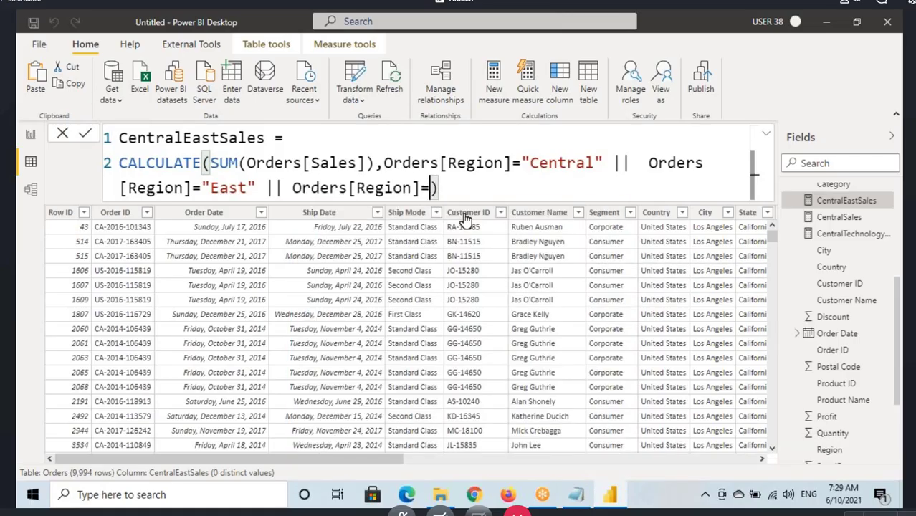
type("h\"")
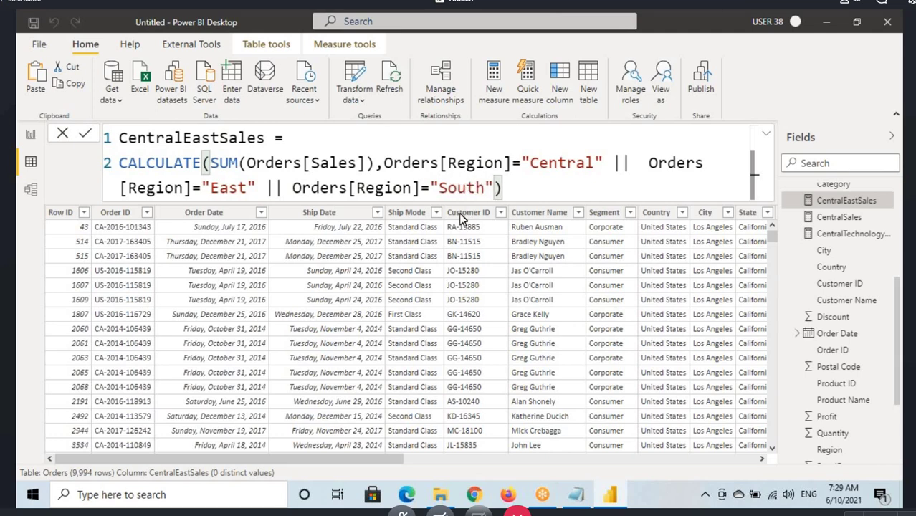
key("Return")
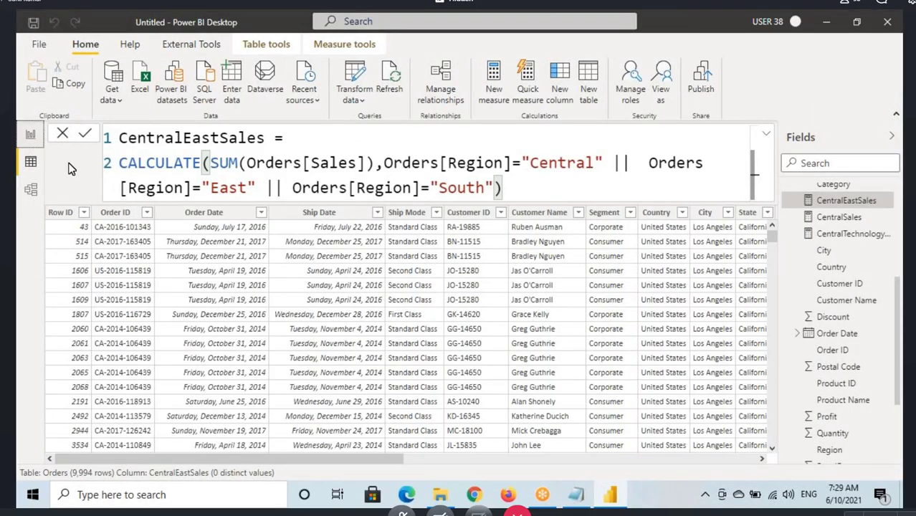
Step: Check the CentralEastSales card on report Page 1 and return to the measure's formula in the data view
left_click(30, 135)
left_click(98, 451)
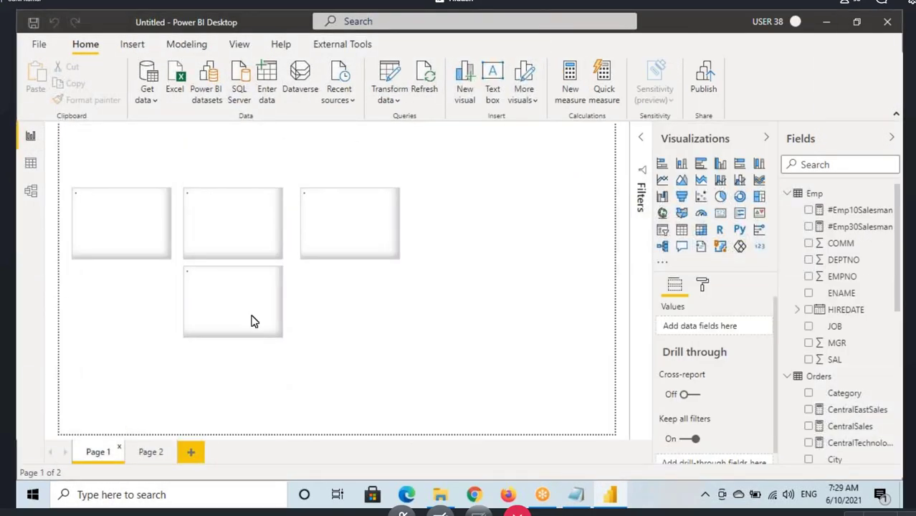
left_click(349, 247)
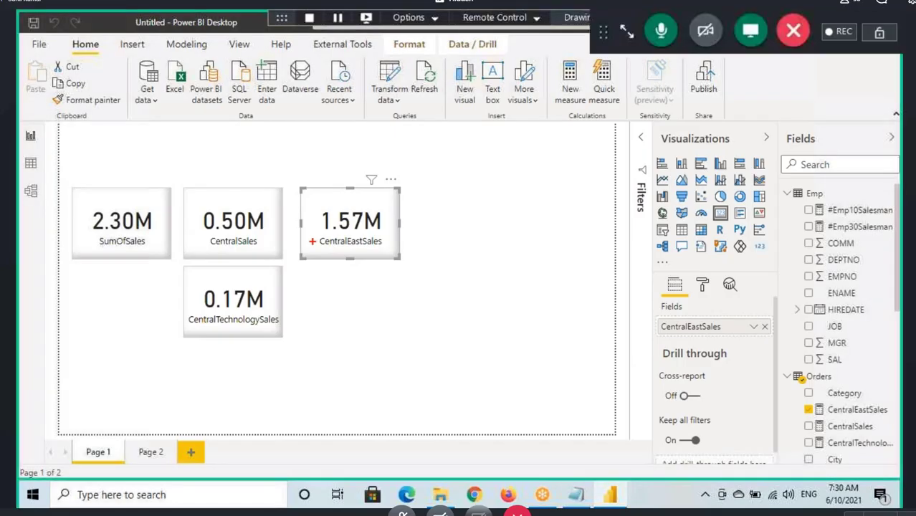
left_click_drag(314, 237, 374, 233)
left_click_drag(321, 249, 364, 246)
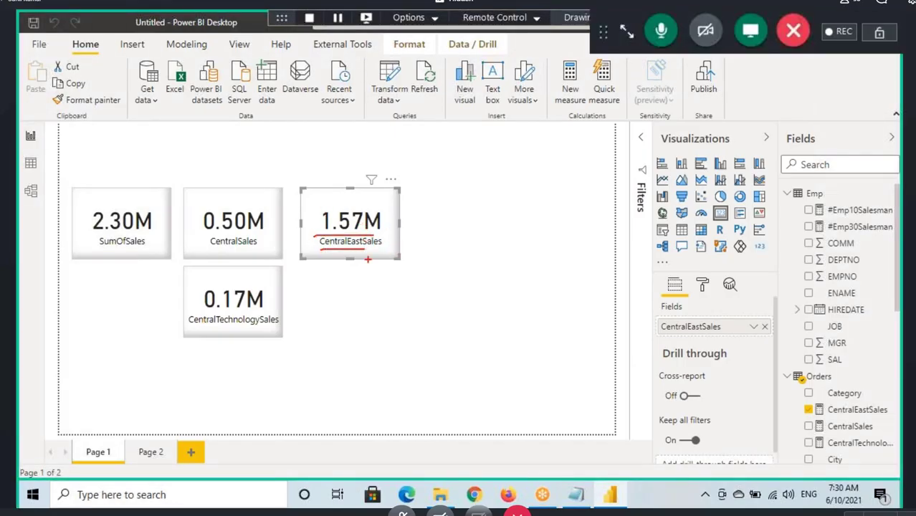
left_click(31, 162)
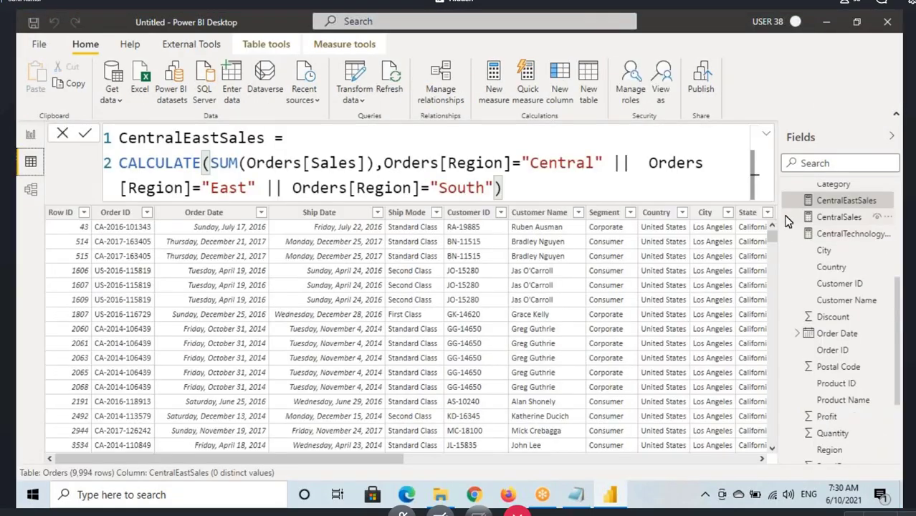
Step: Remove the third OR condition, Orders[Region]="South", from the CentralEastSales measure and commit the formula
left_click_drag(264, 188, 493, 188)
key("BackSpace")
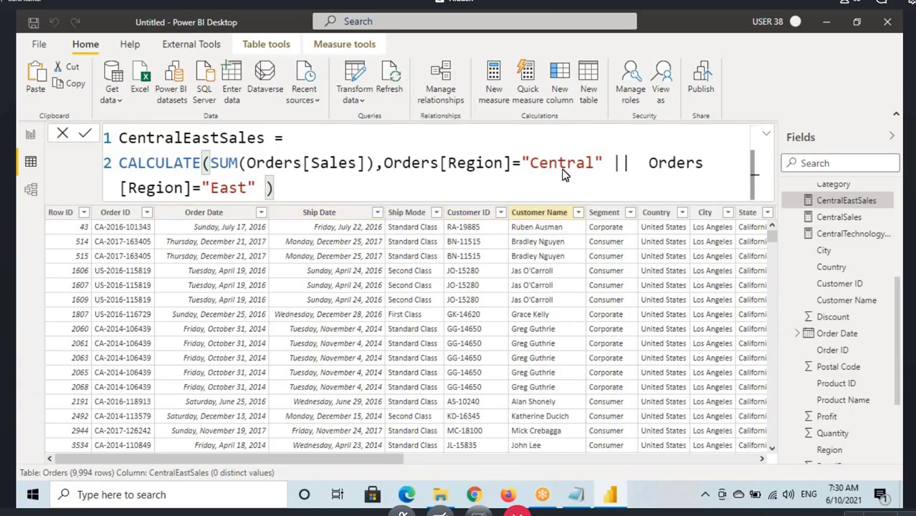
left_click(313, 182)
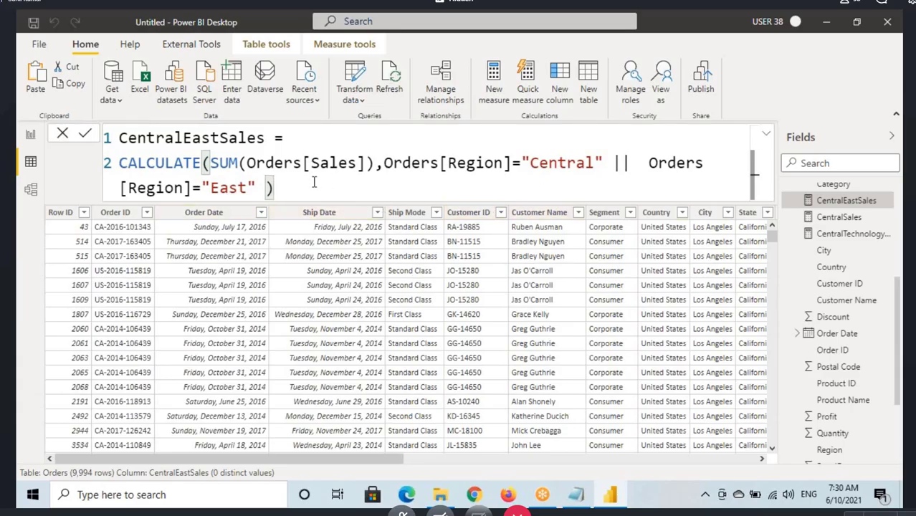
key("Return")
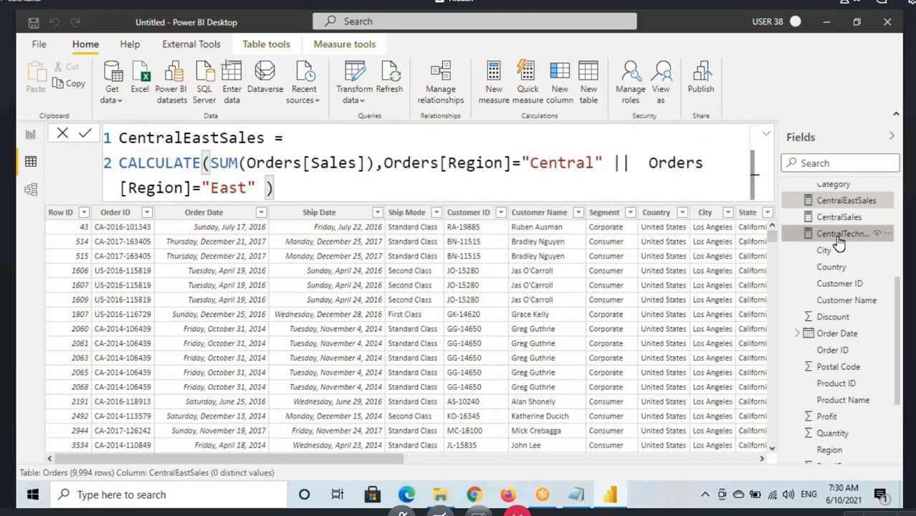
Step: Open the CentralTechnologySales measure and add a third CALCULATE filter, YEAR(Orders[Order Date])=2014, after the Category filter
left_click(838, 237)
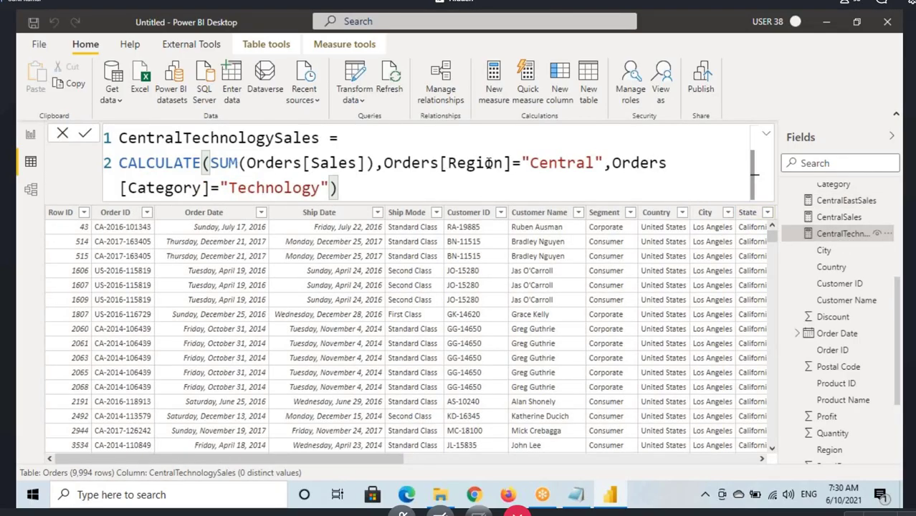
left_click(333, 187)
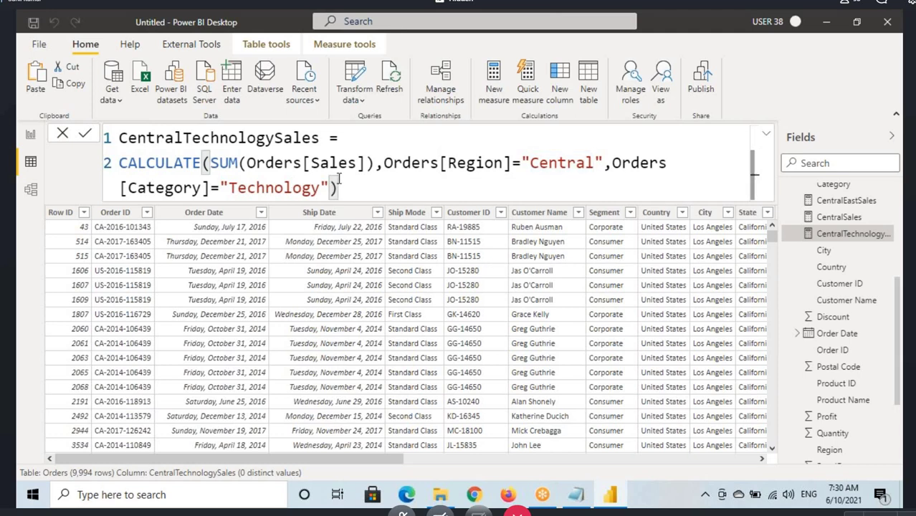
type(",")
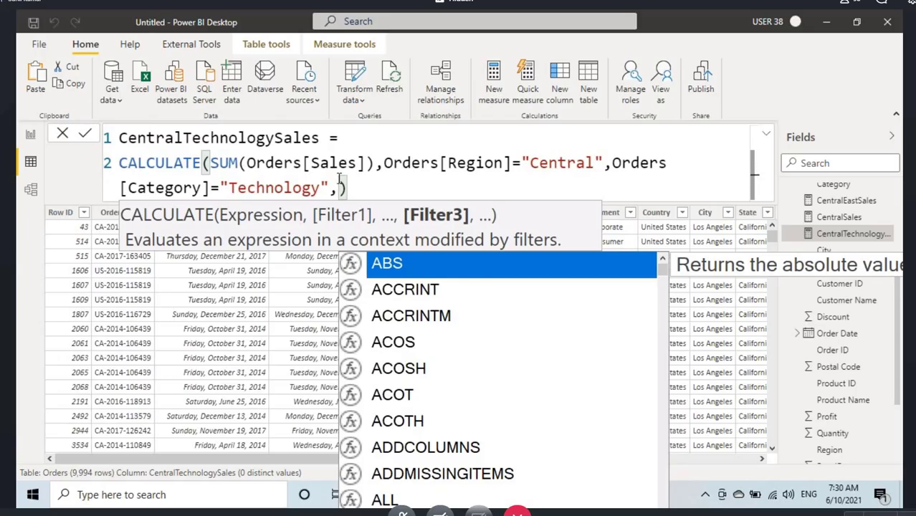
type("year")
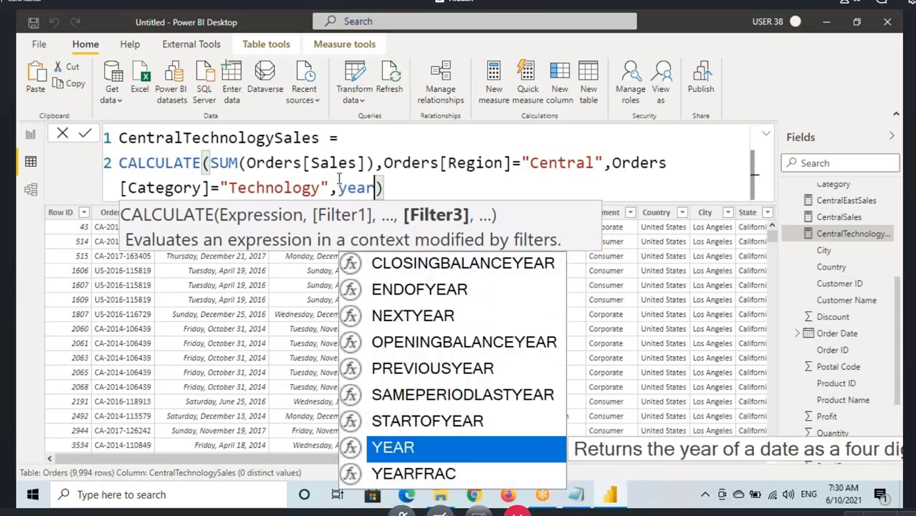
key("Tab")
type("ord")
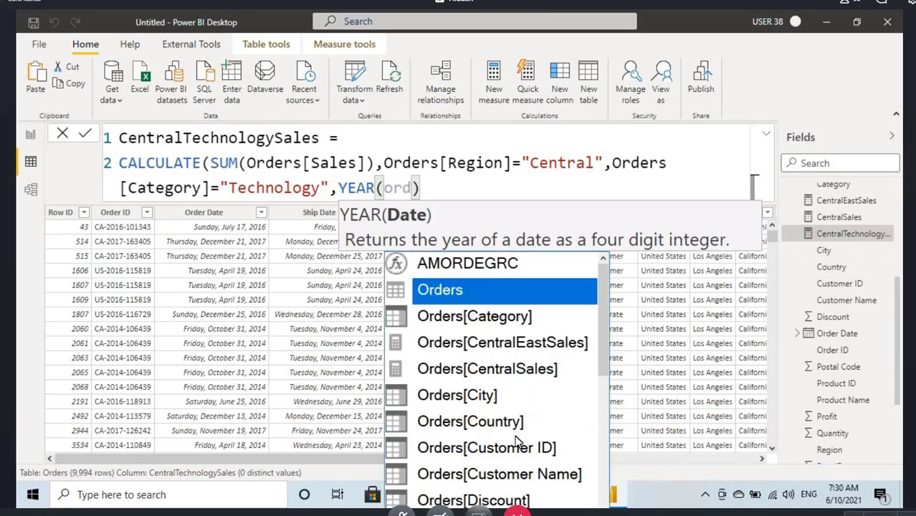
scroll(511, 434, "down", 2)
scroll(511, 432, "down", 2)
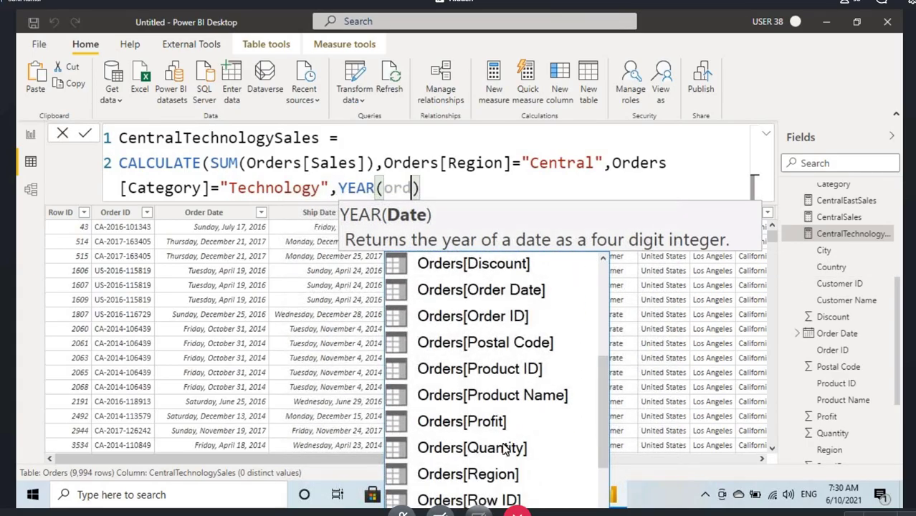
scroll(504, 436, "up", 2)
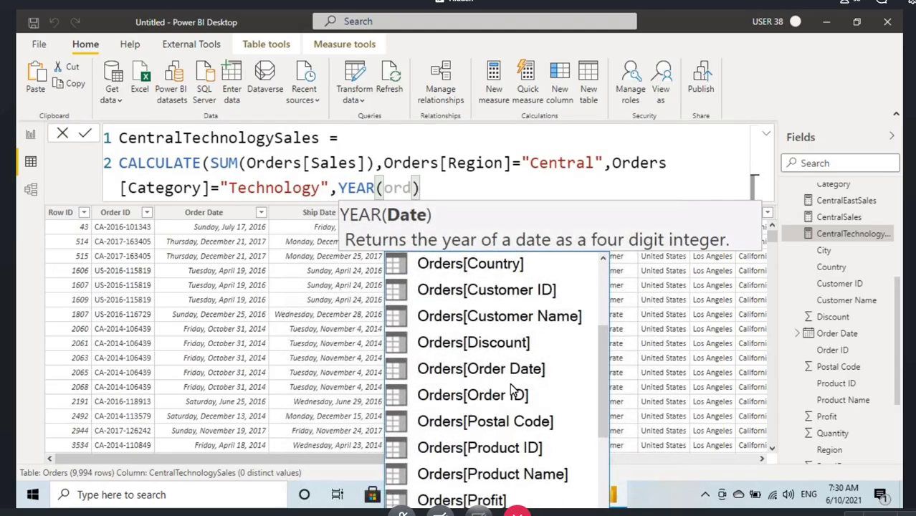
left_click(505, 369)
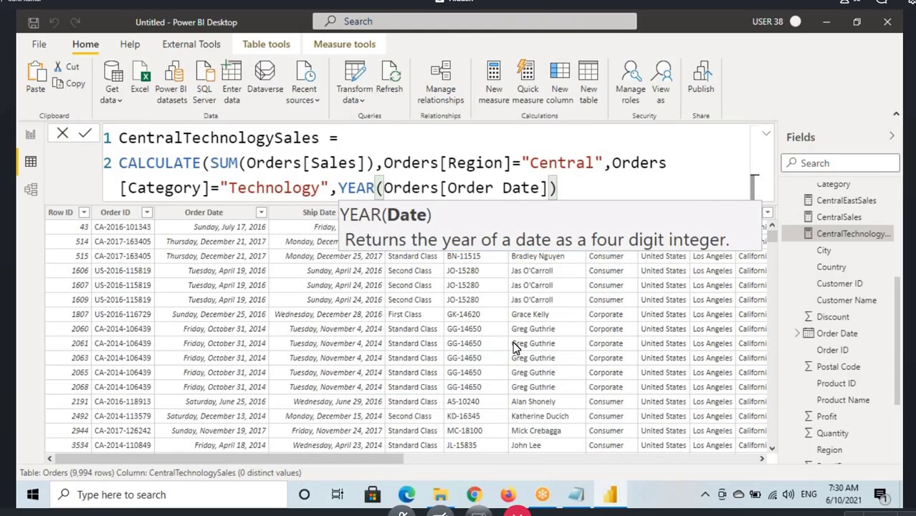
type(")")
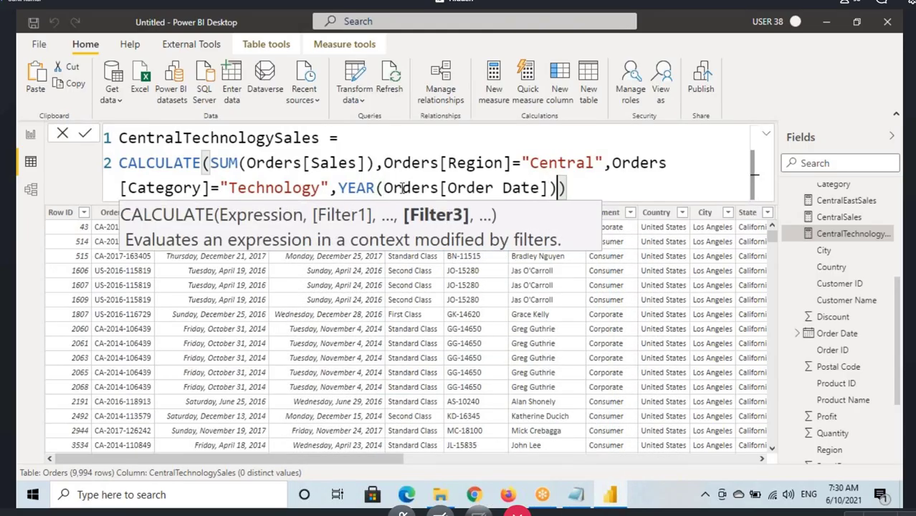
type("=2014")
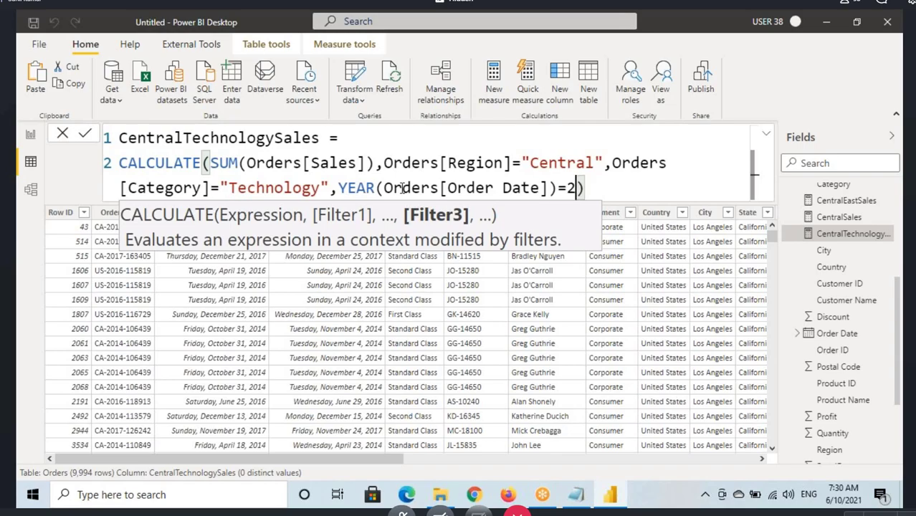
Step: Review the CentralTechnologySales formula argument by argument: the YEAR filter, the Central region, the summed Sales and the Technology category
left_click(347, 187)
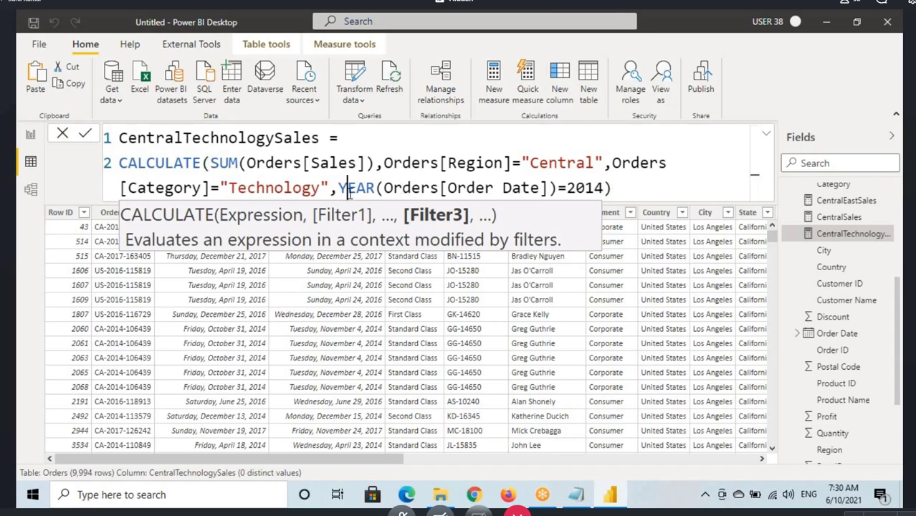
left_click(384, 188)
key("shift+Right")
key("shift+Right")
key("shift+Right")
key("shift+Right")
key("shift+Right")
key("shift+Right")
key("shift+Right")
key("shift+Right")
key("shift+Right")
key("shift+Right")
key("shift+Right")
key("shift+Right")
key("shift+Right")
key("shift+Right")
key("shift+Right")
key("shift+Right")
key("shift+Right")
key("shift+Right")
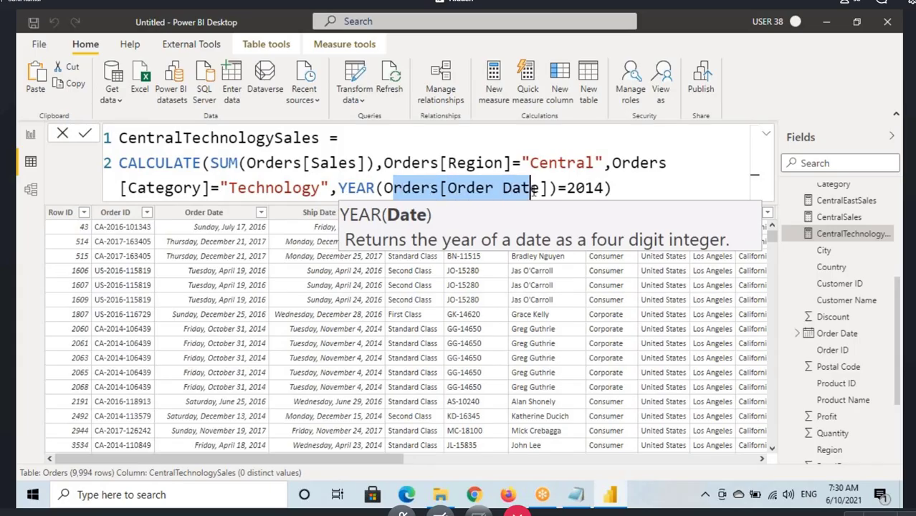
left_click_drag(338, 188, 604, 187)
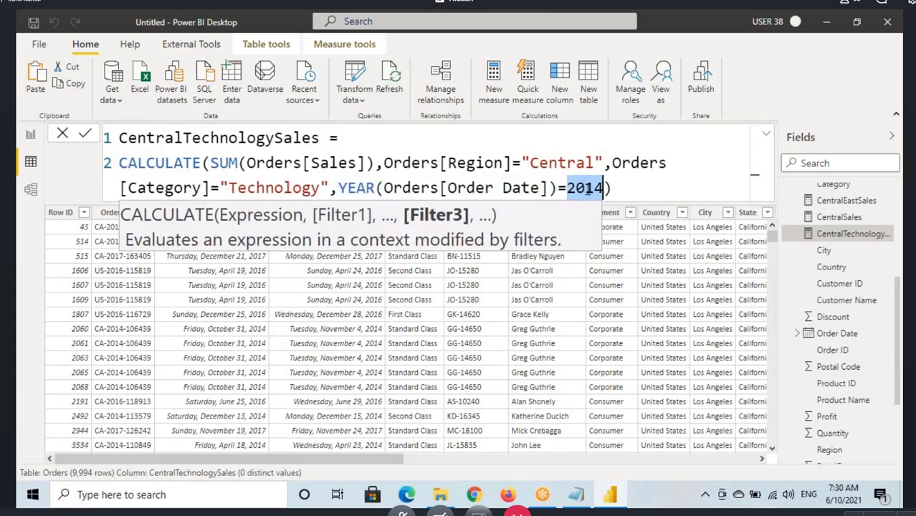
left_click(552, 163)
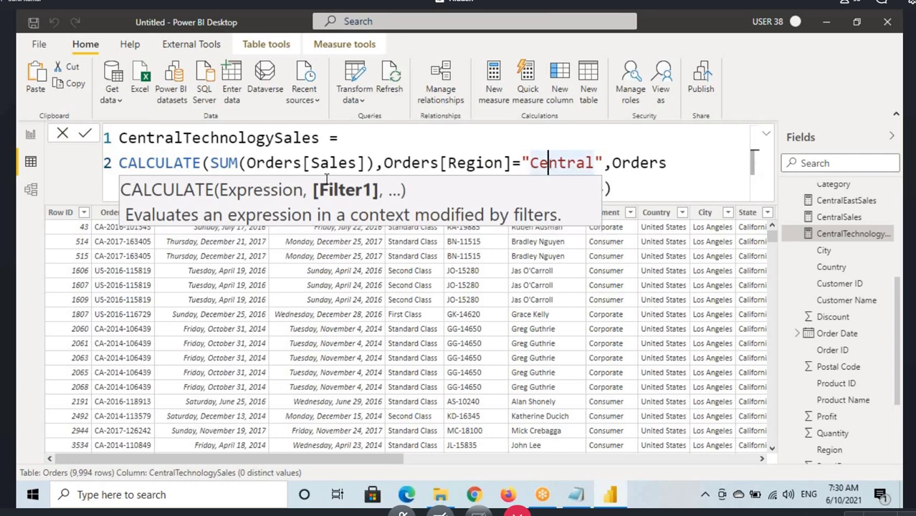
left_click(238, 163)
left_click(642, 182)
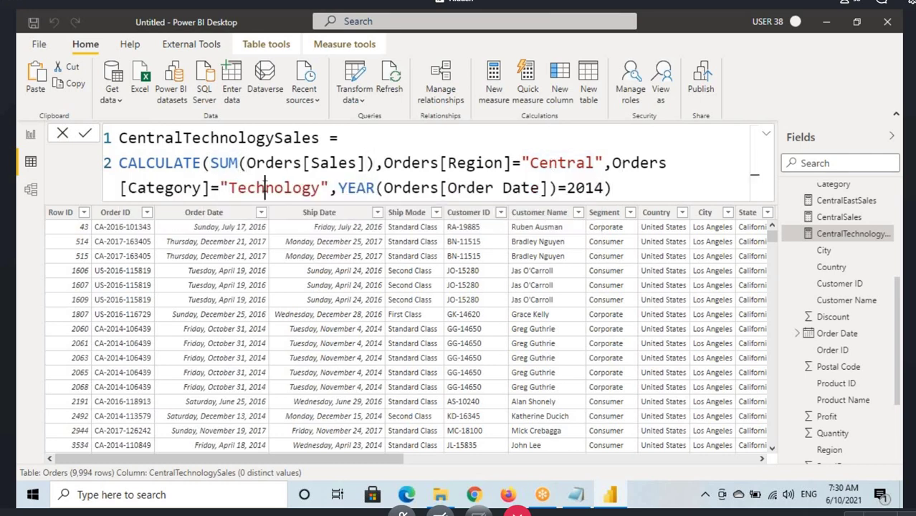
double_click(265, 188)
left_click(576, 188)
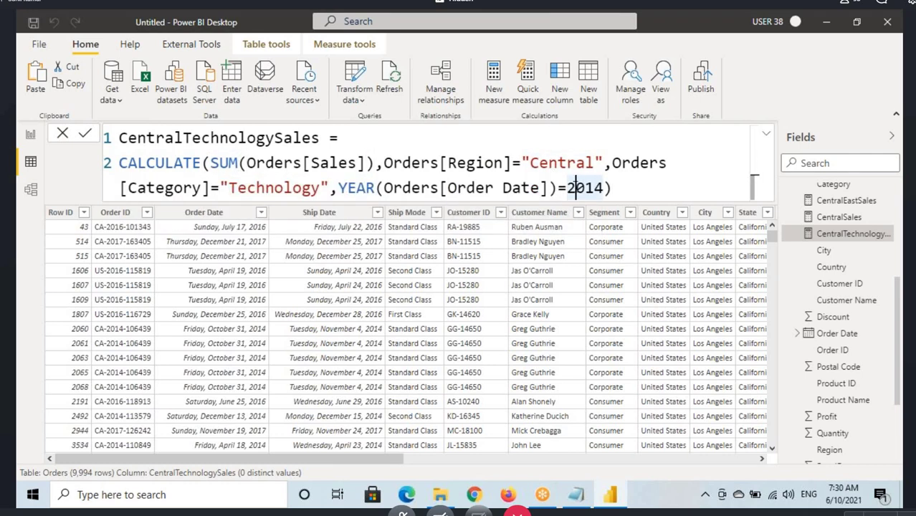
Step: Commit the CentralTechnologySales formula and check the measure's card on report Page 1
left_click(612, 187)
key("Return")
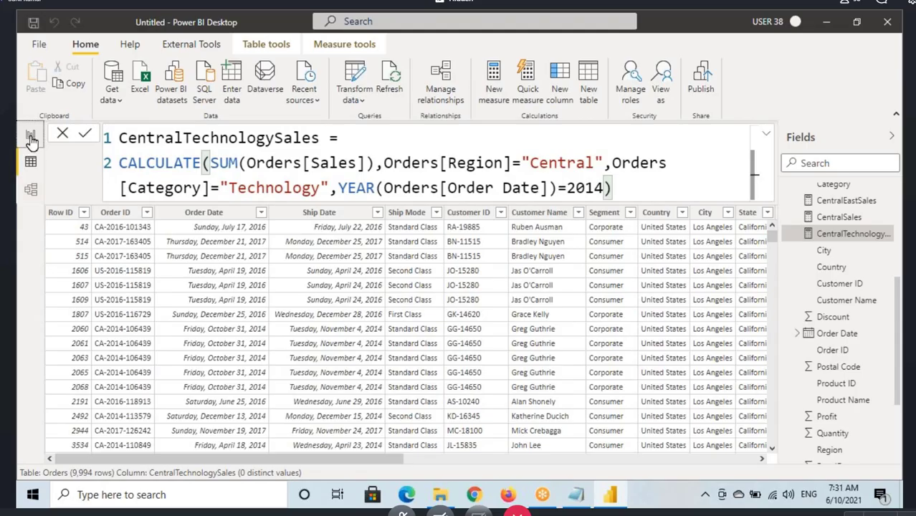
left_click(30, 135)
left_click(218, 322)
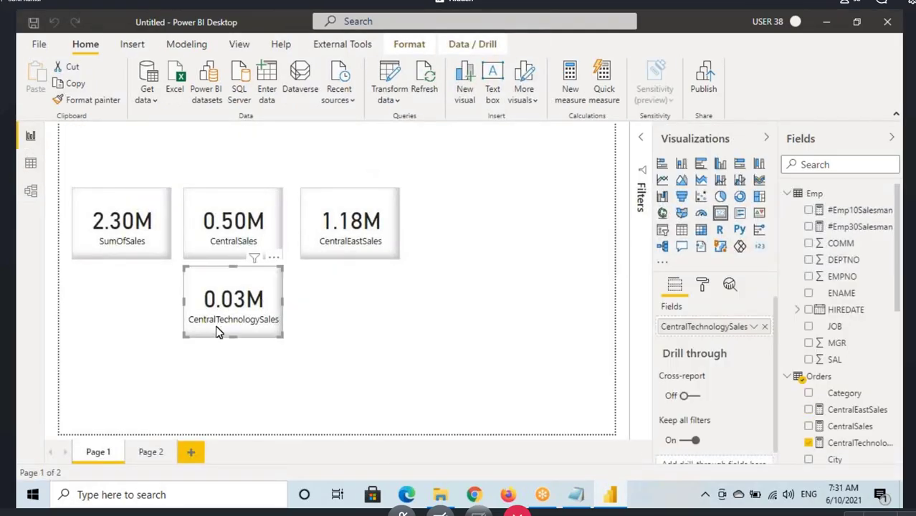
left_click_drag(182, 271, 290, 346)
left_click_drag(204, 328, 239, 326)
mouse_move(226, 362)
left_mouse_down()
mouse_move(243, 342)
mouse_move(225, 383)
left_mouse_up()
mouse_move(216, 323)
left_mouse_down()
mouse_move(261, 309)
mouse_move(246, 305)
left_mouse_up()
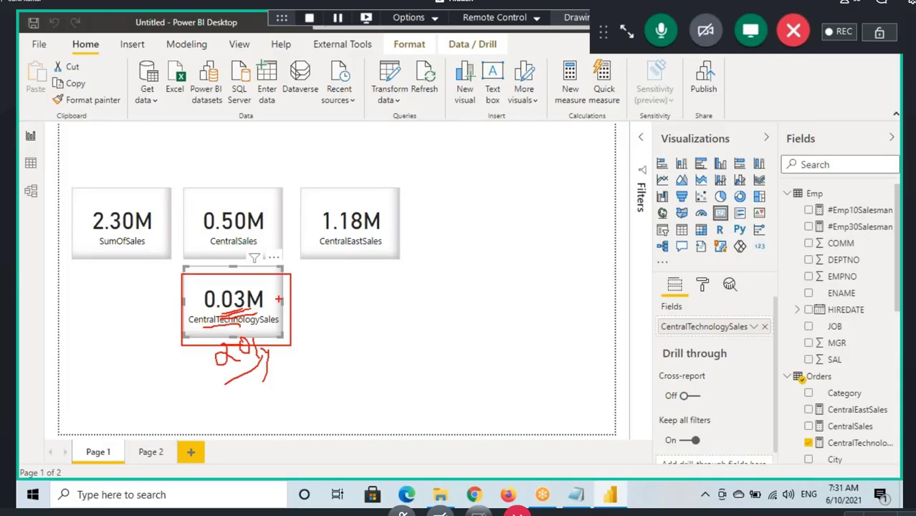
key("Escape")
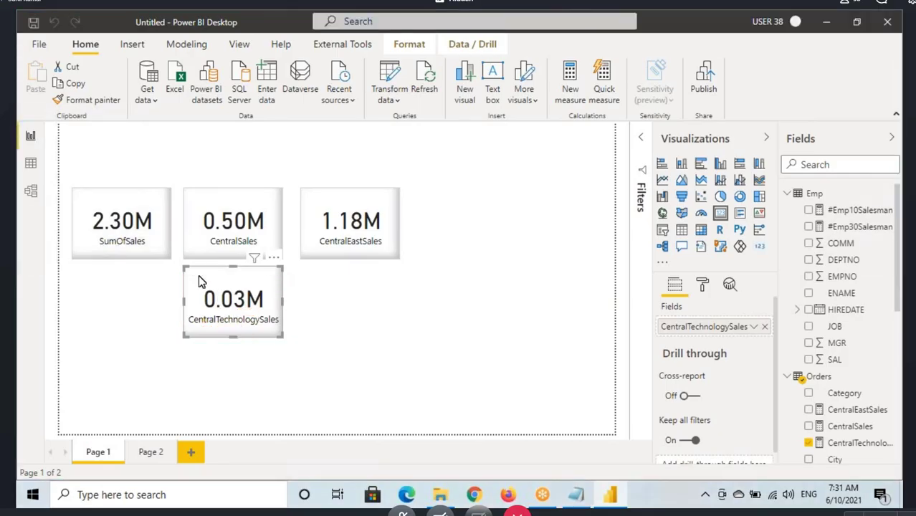
Step: Copy and remove the YEAR(Orders[Order Date])=2014 filter from the CentralTechnologySales formula, and compare the measure's card on report Page 1
left_click(30, 166)
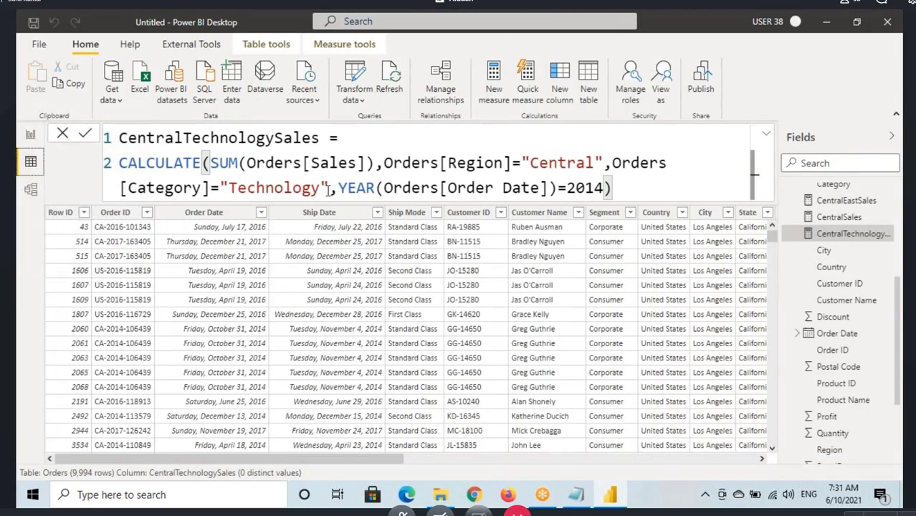
left_click_drag(331, 188, 604, 187)
key("ctrl+c")
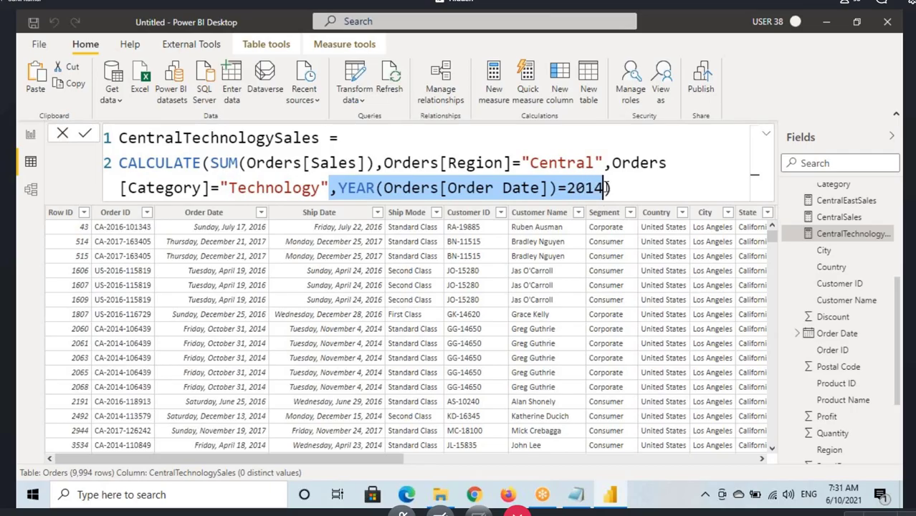
key("BackSpace")
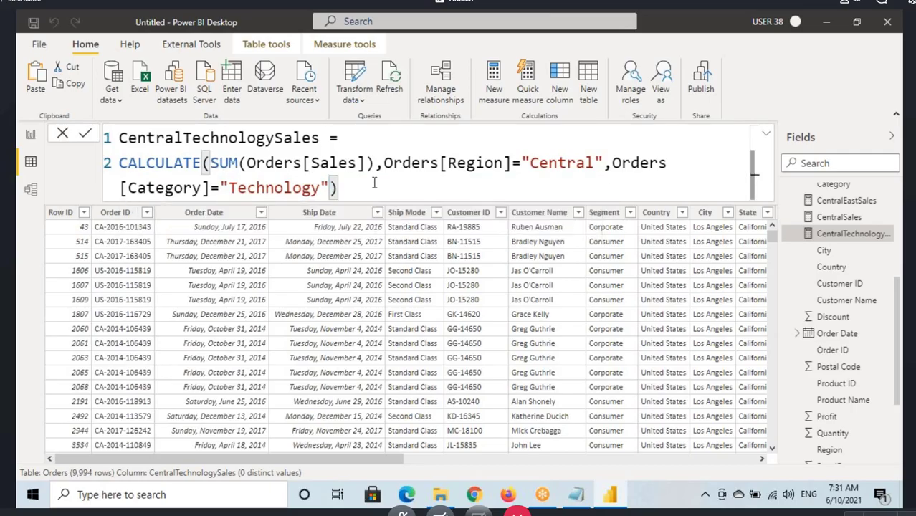
left_click(29, 136)
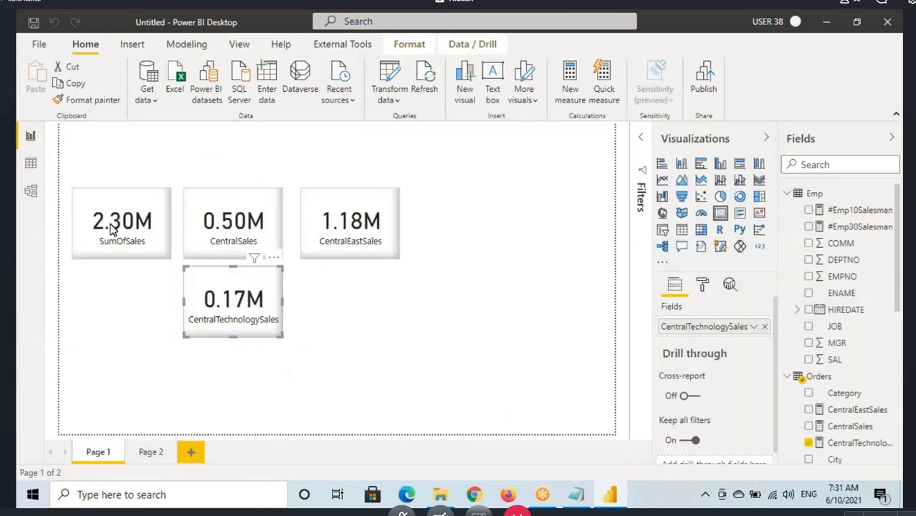
left_click(30, 162)
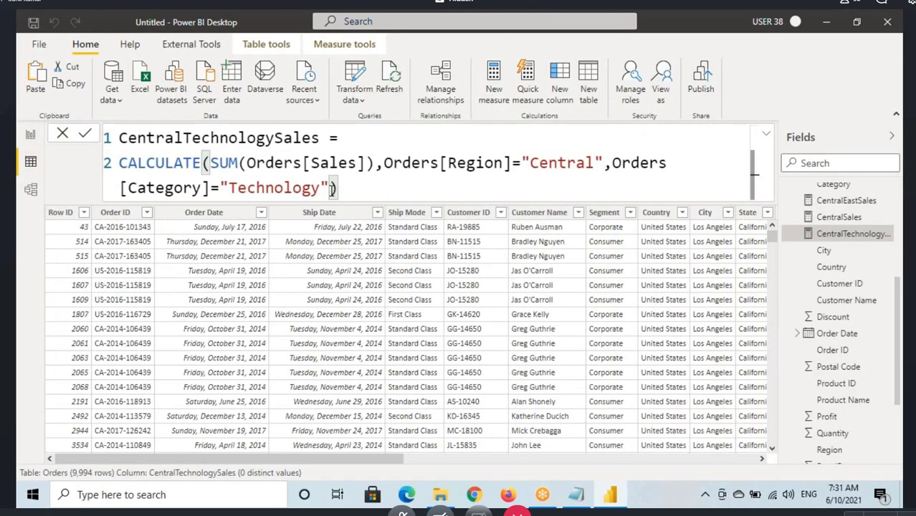
Step: Add the filter YEAR(Orders[Order Date])=2014 as the last argument of the CentralTechnologySales measure's CALCULATE formula and commit it
key("ctrl+v")
left_click(603, 198)
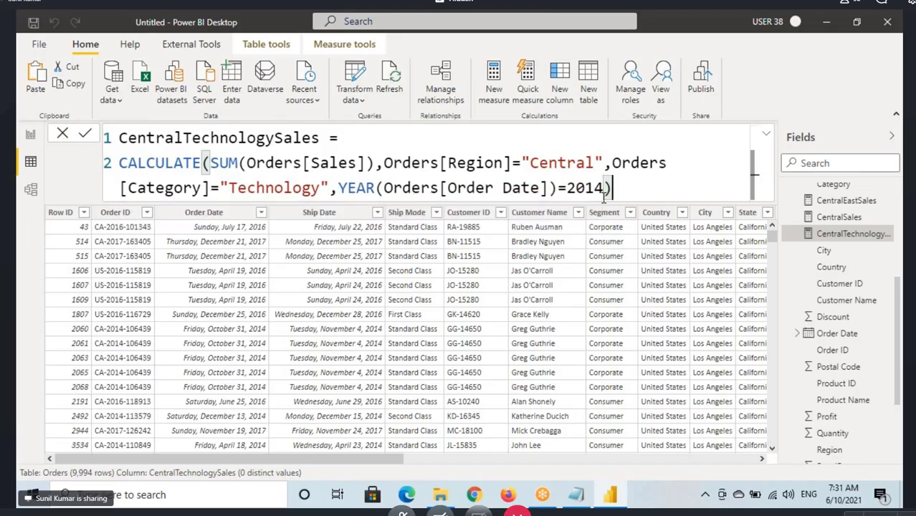
key("Return")
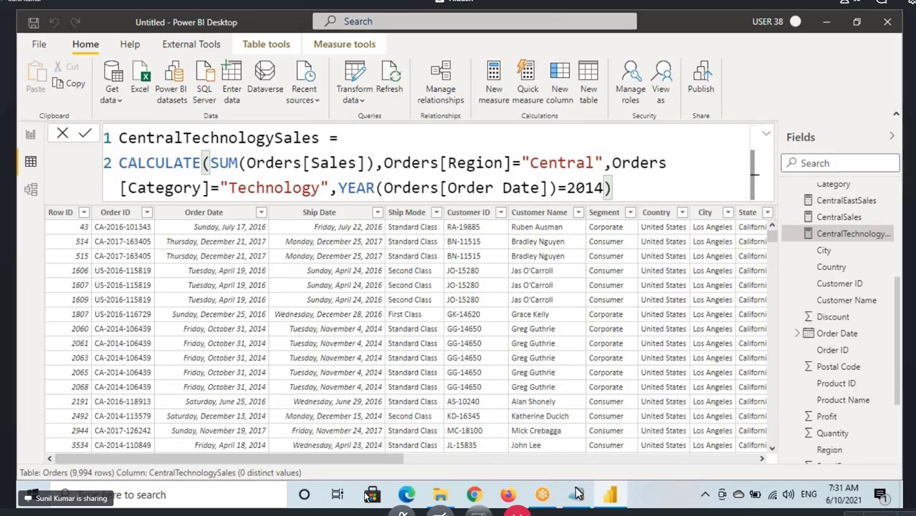
Step: Switch to the Notepad notes and add a dashed separator line below the Deptno=30 AND Job ="SALESMAN" exercise
left_click(576, 493)
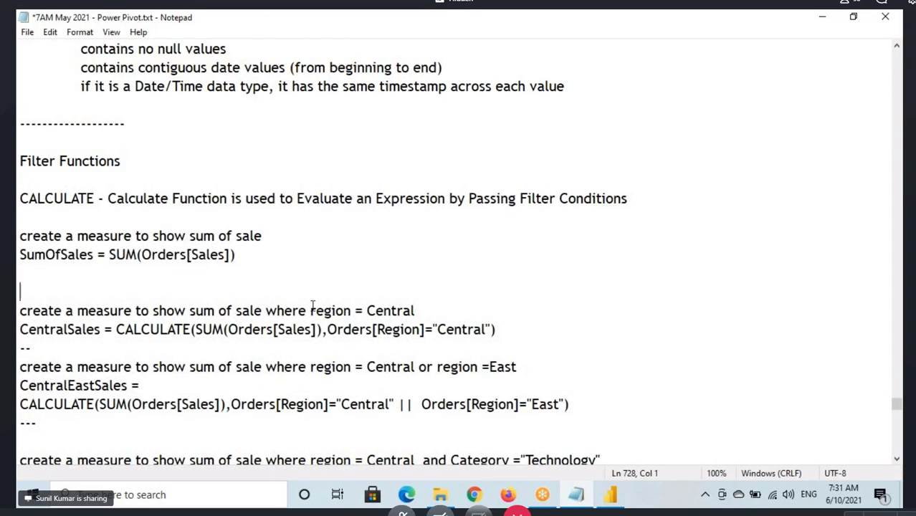
scroll(552, 427, "down", 7)
left_click(550, 427)
key("Return")
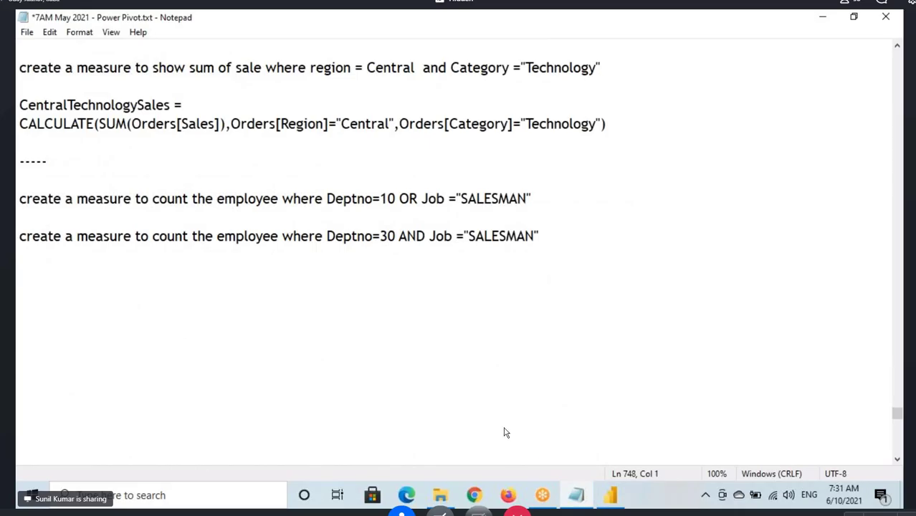
type("-------------------------------------------------")
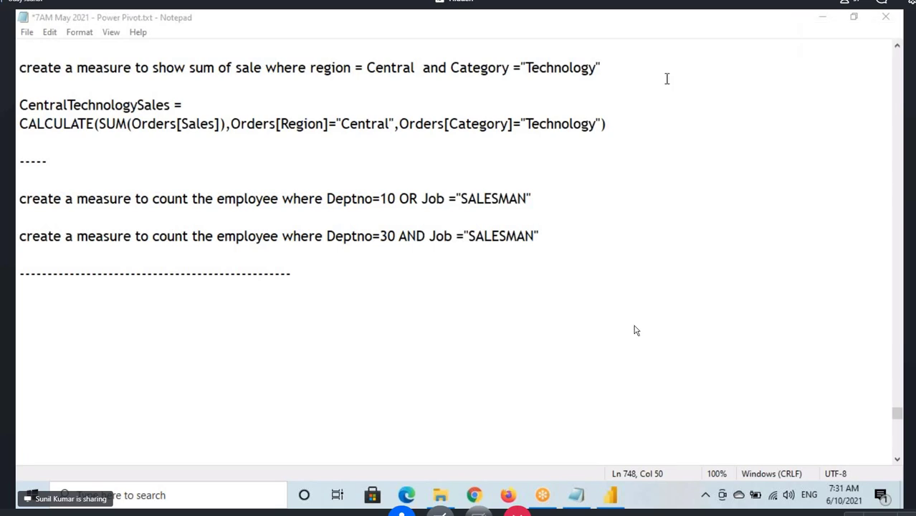
Step: Switch back to Power BI and examine the filters applied to the CentralEastSales card on Page 1 of the report
left_click(613, 494)
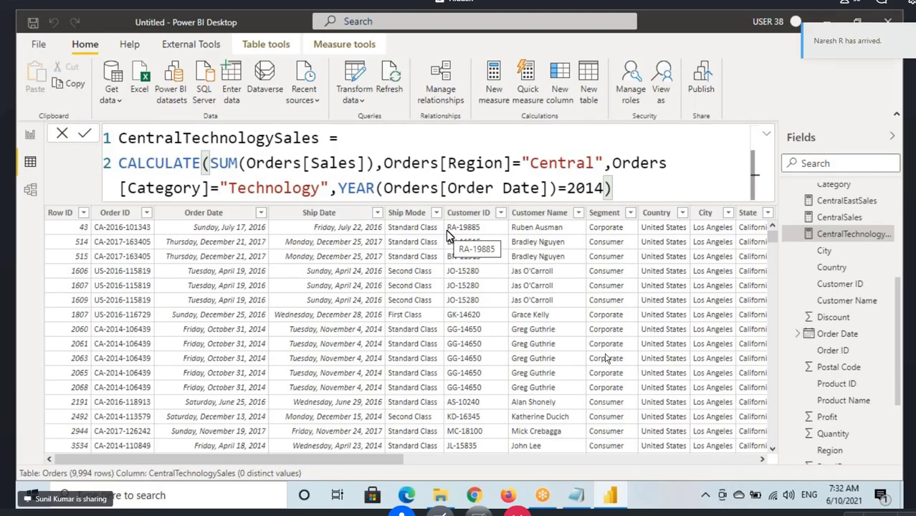
left_click(30, 189)
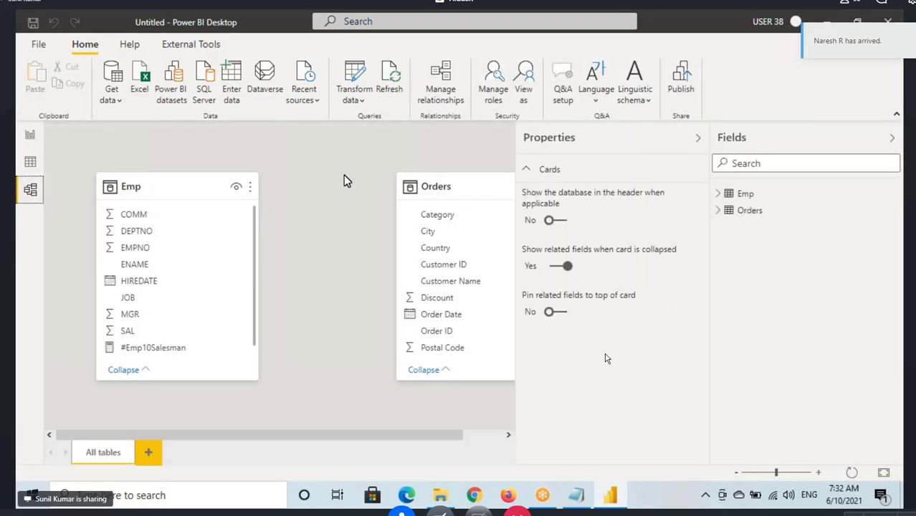
left_click(30, 135)
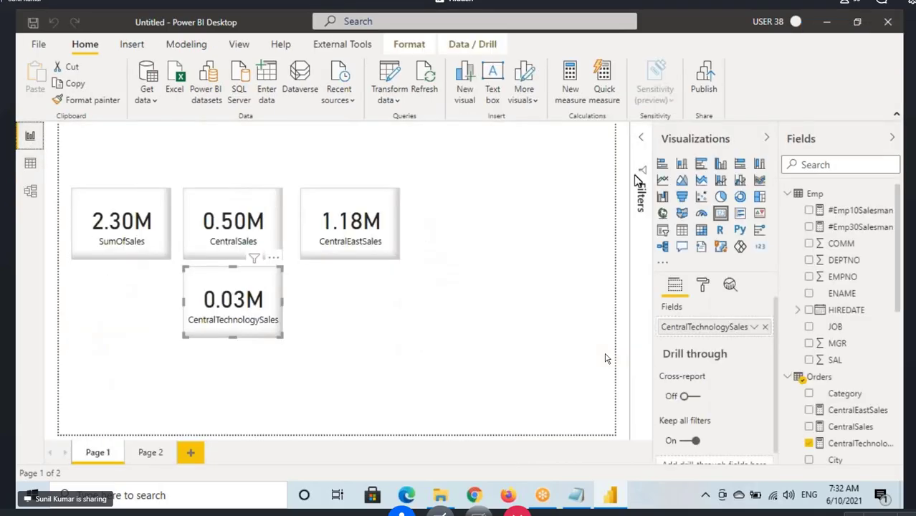
left_click(640, 185)
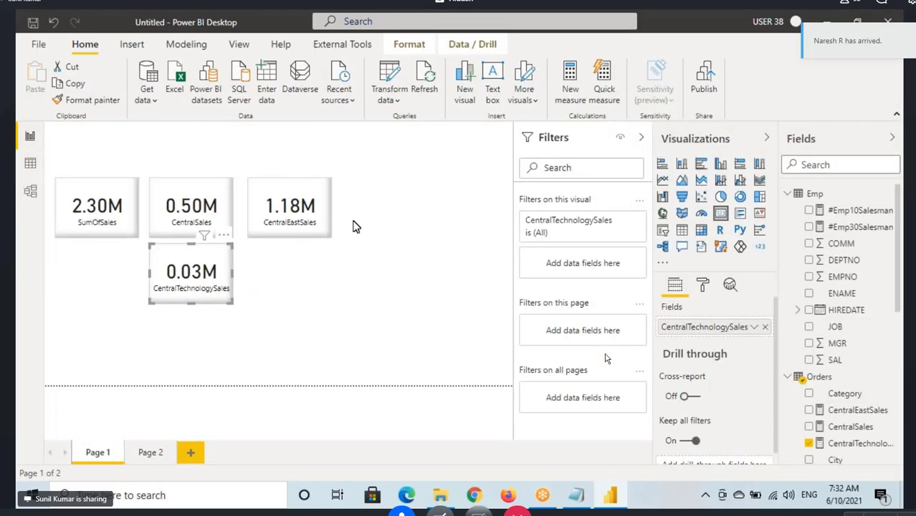
left_click(259, 215)
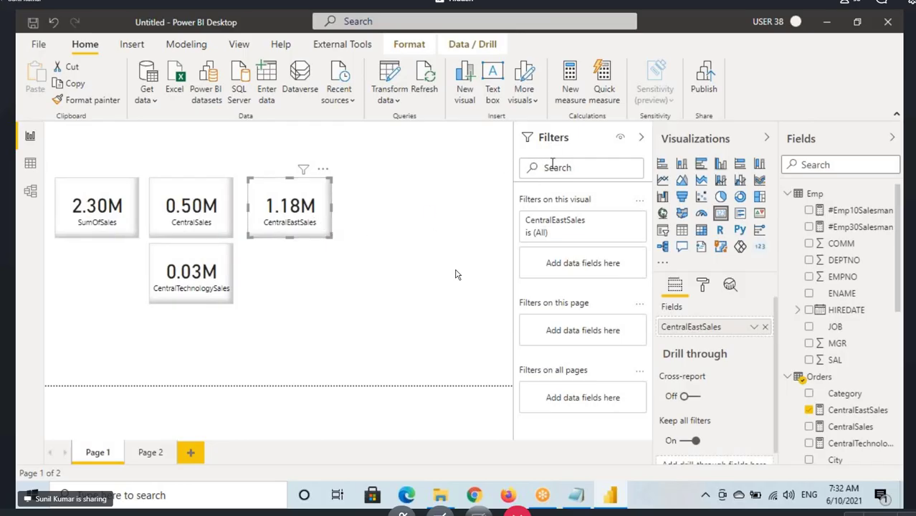
mouse_move(562, 233)
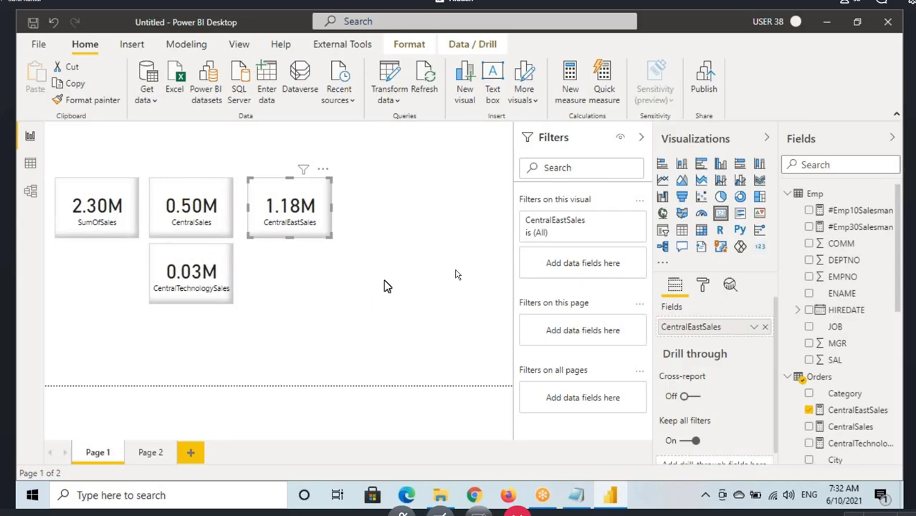
Step: Switch to the Notepad notes, add the heading ALL below the dashed separator, and return to Power BI
left_click(577, 495)
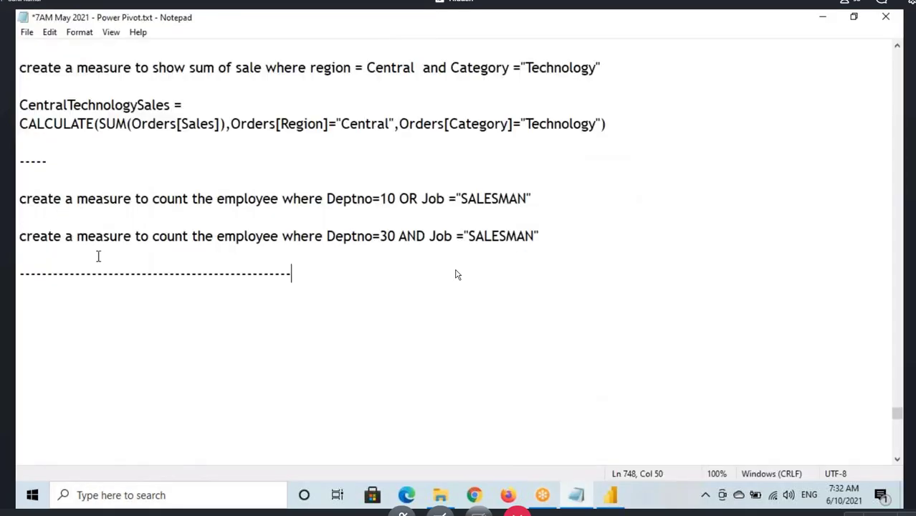
left_click(626, 36)
left_click(69, 307)
left_click(660, 70)
key("alt+Tab")
type("ALL")
key("alt+Tab")
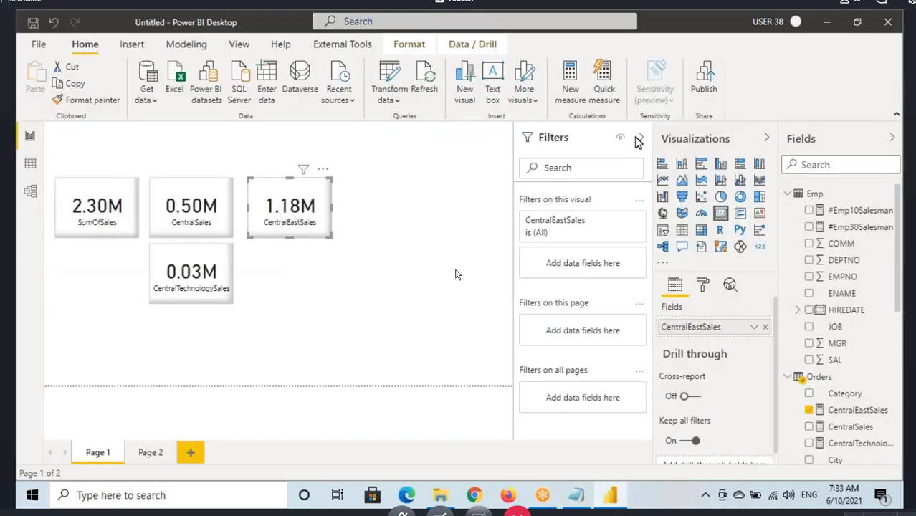
Step: Collapse the Filters pane and move the CentralTechnologySales card on Page 1 into the same row, beside the CentralEastSales card
left_click(640, 138)
left_click(140, 456)
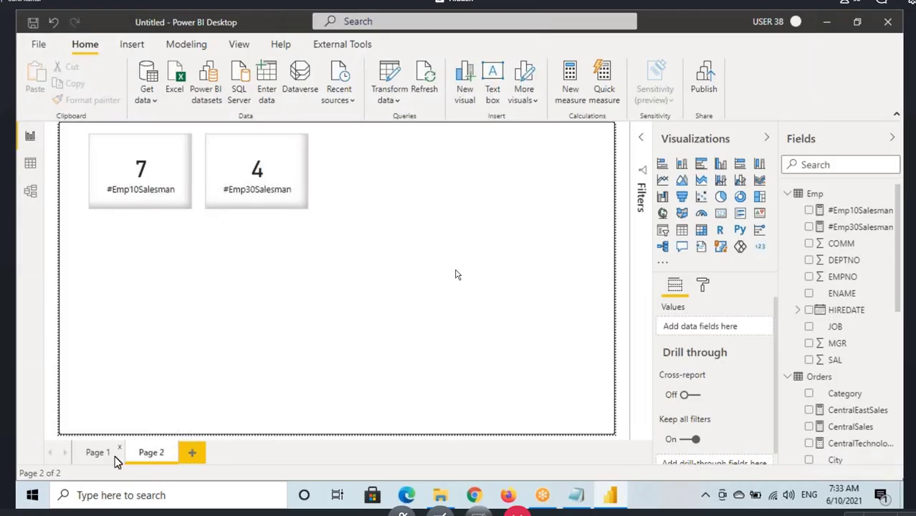
left_click(93, 456)
left_click(149, 251)
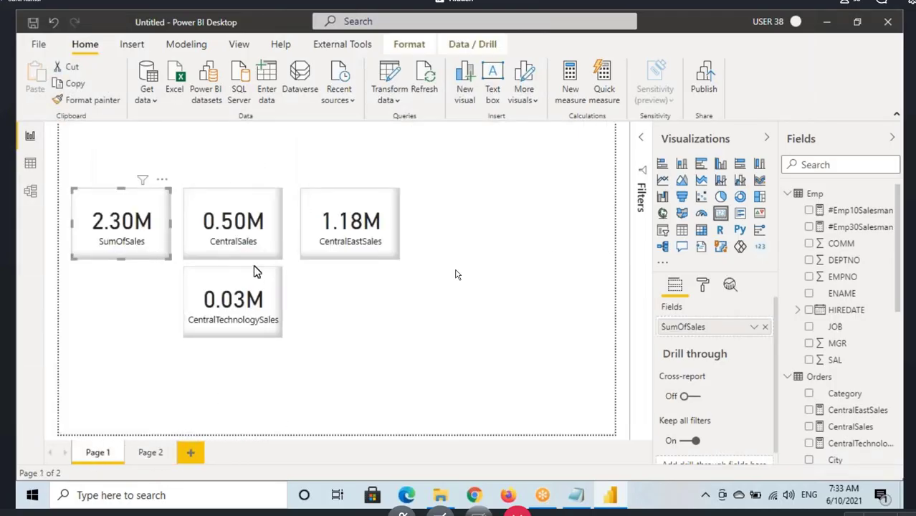
left_click_drag(193, 297, 445, 219)
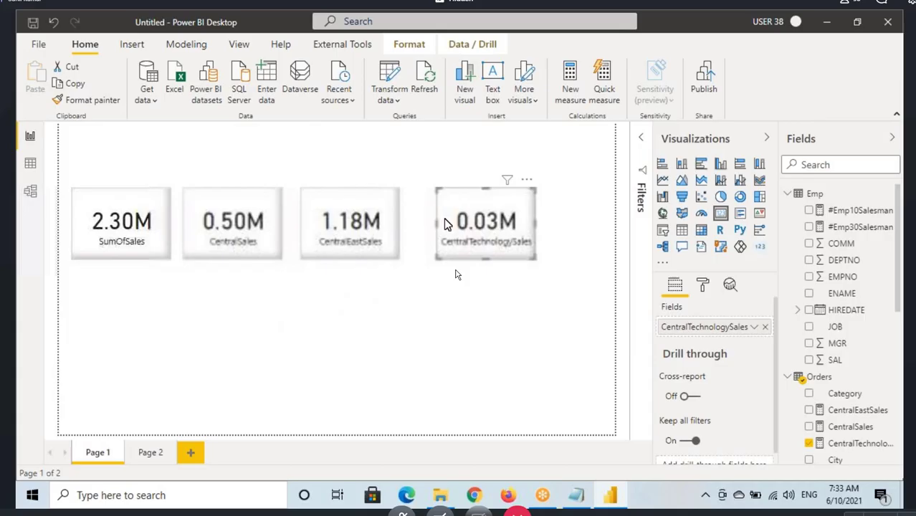
left_click(151, 239)
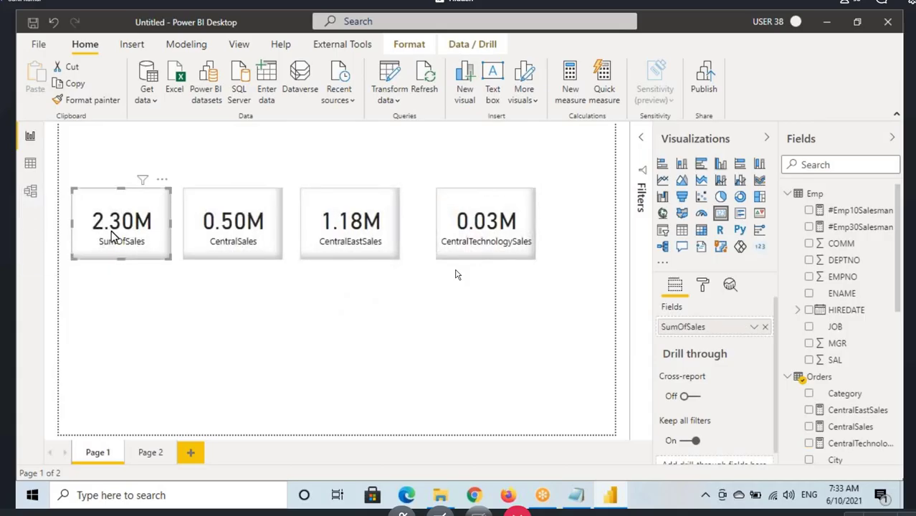
left_click(280, 228, "ctrl")
left_click(337, 228, "ctrl")
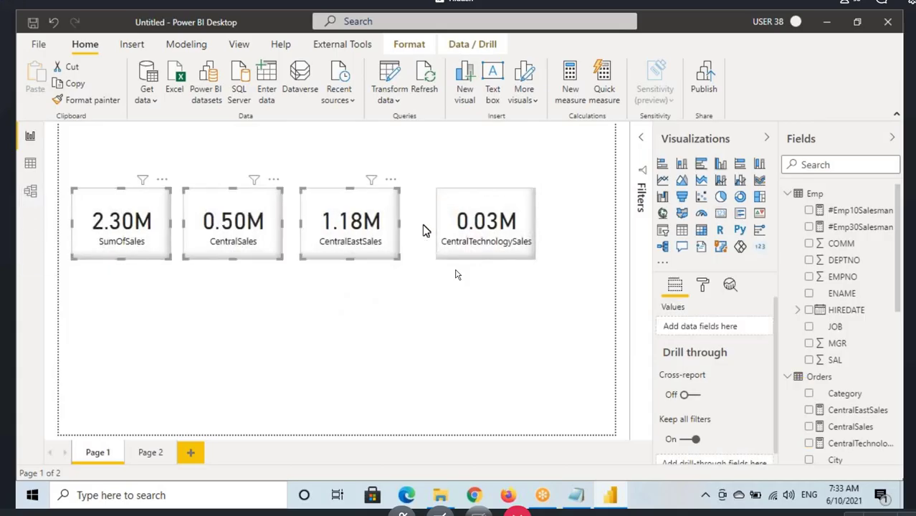
left_click(443, 228, "ctrl")
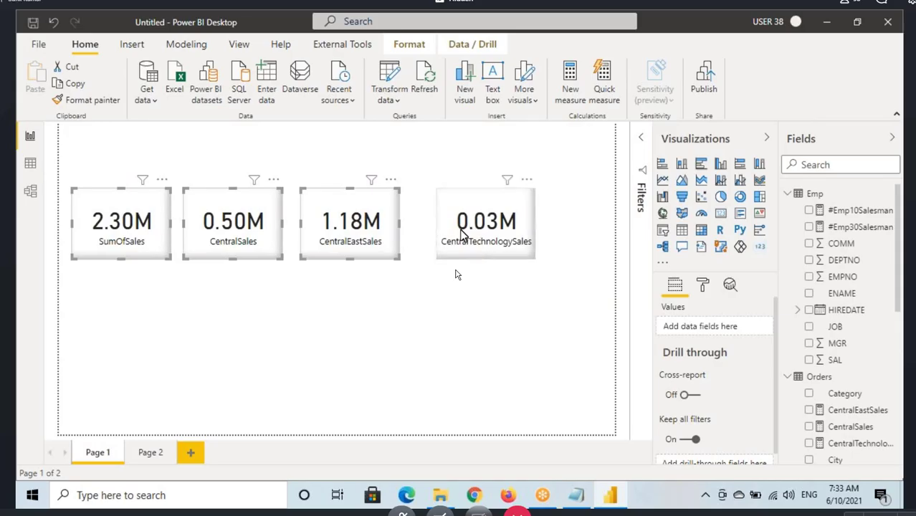
left_click_drag(458, 233, 432, 233)
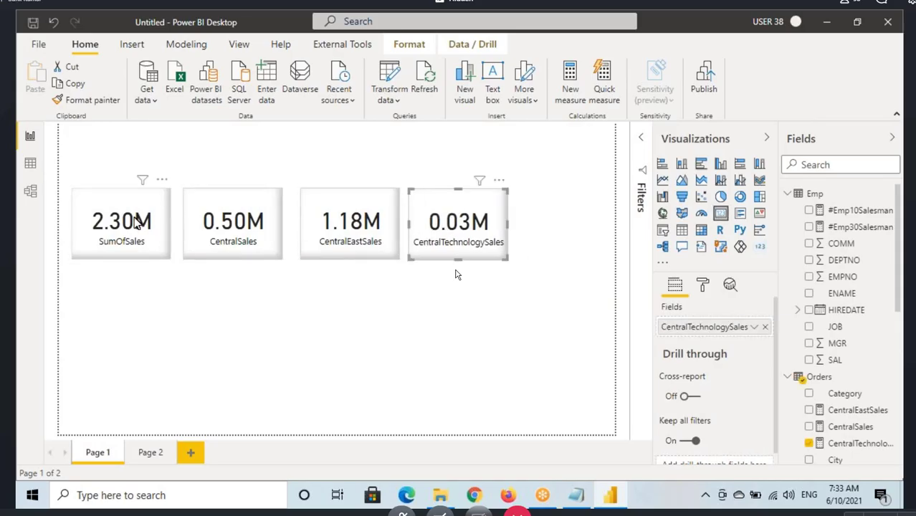
Step: Move all four cards together up to the upper edge of the report page
key("ctrl+a")
left_click_drag(223, 224, 228, 175)
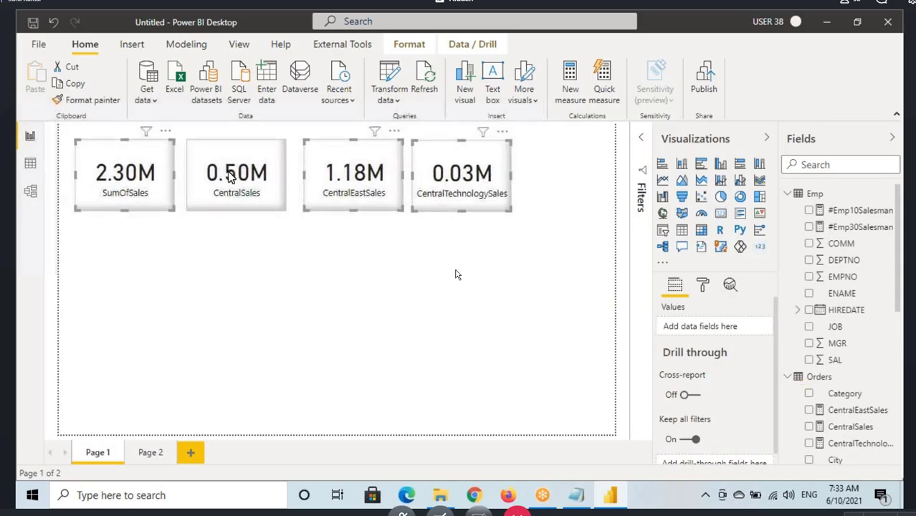
left_click(228, 175)
left_click(159, 257)
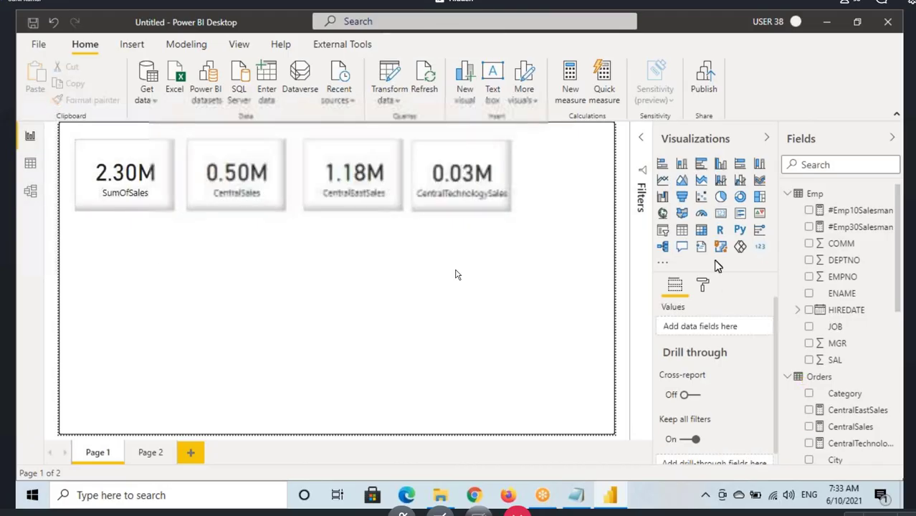
Step: Insert a table visual below the cards and populate it with Region and SumOfSales
left_click(682, 230)
left_click_drag(172, 306, 235, 373)
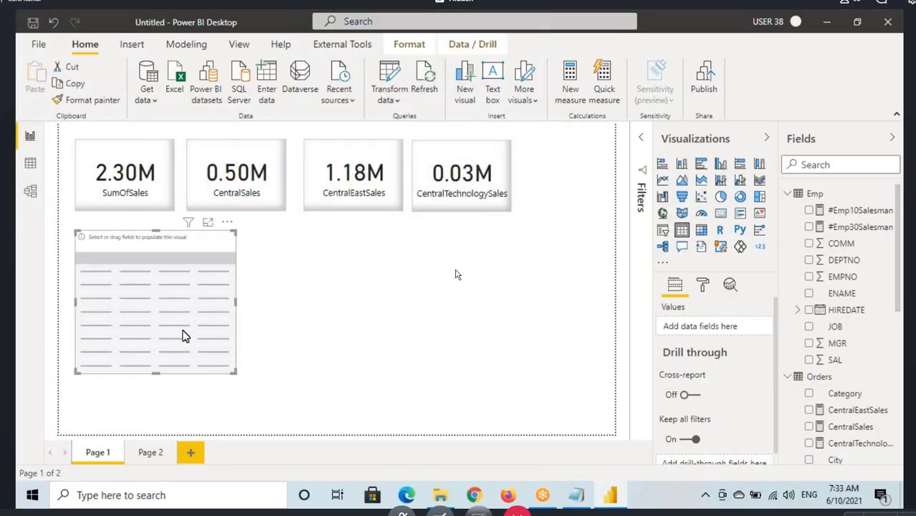
scroll(863, 394, "down", 5)
scroll(857, 405, "down", 3)
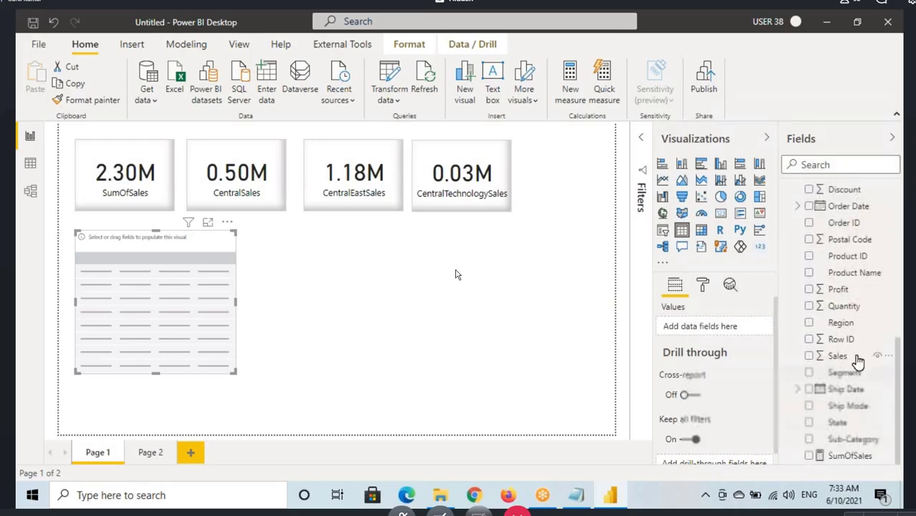
left_click_drag(842, 323, 136, 288)
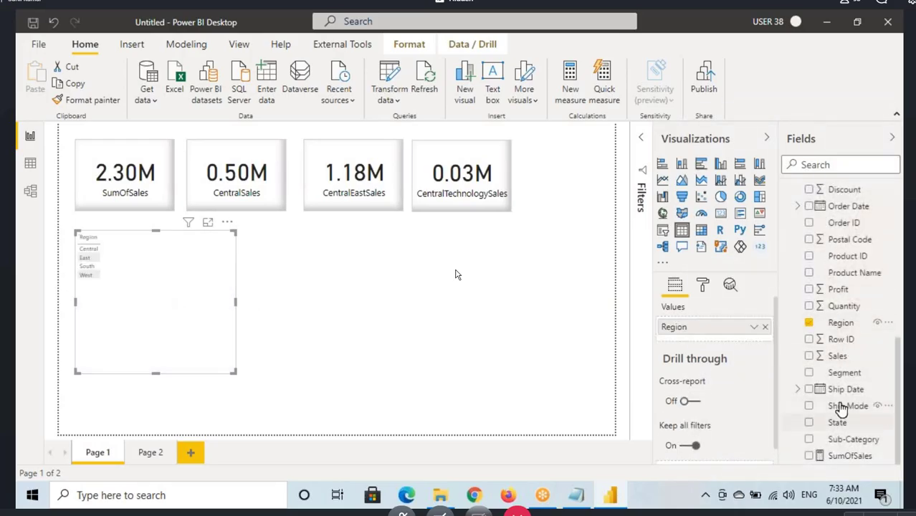
left_click_drag(845, 468, 180, 265)
Step: Copy the SumOfSales card's formatting to the Region table with the Format painter
left_click(139, 175)
left_click(82, 108)
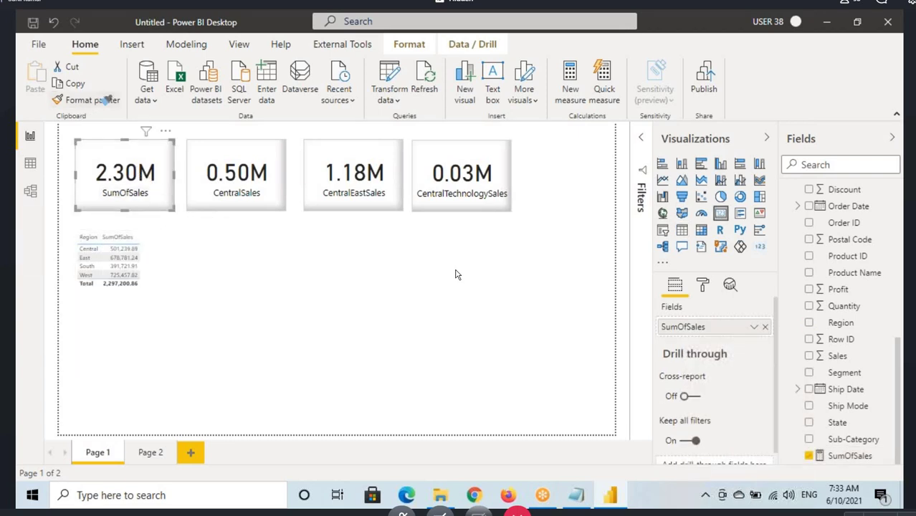
left_click(215, 328)
Step: Set the Region table's grid text size to 21 pt and widen the table to leave room for more columns
left_click(703, 290)
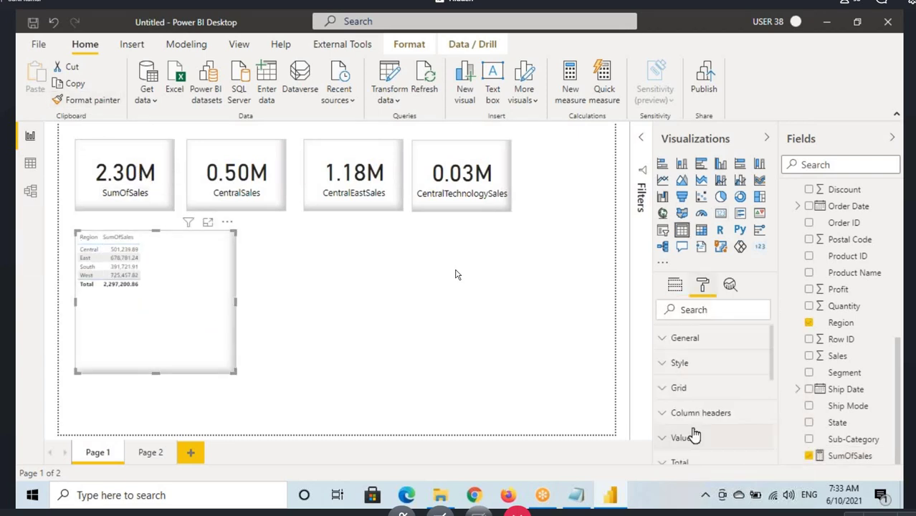
left_click(679, 390)
scroll(699, 421, "down", 3)
scroll(699, 421, "down", 5)
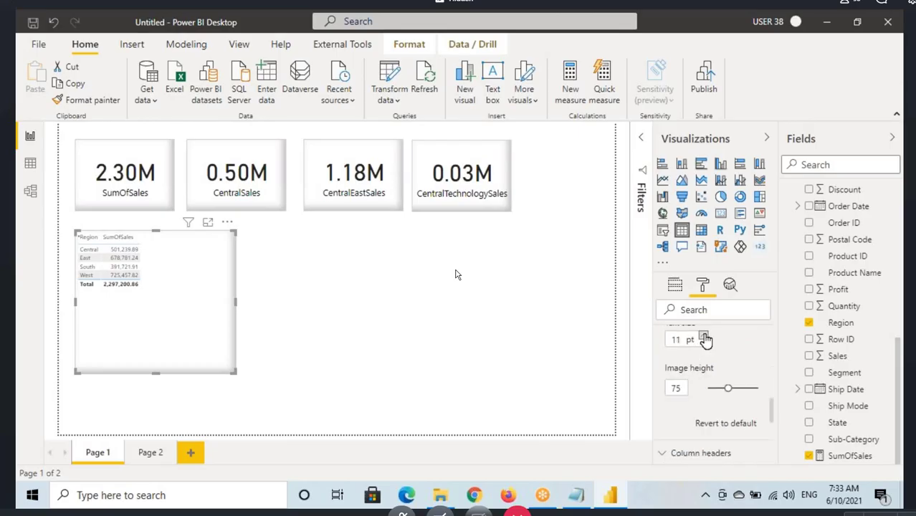
left_click(704, 335)
left_click(703, 335)
left_click(704, 336)
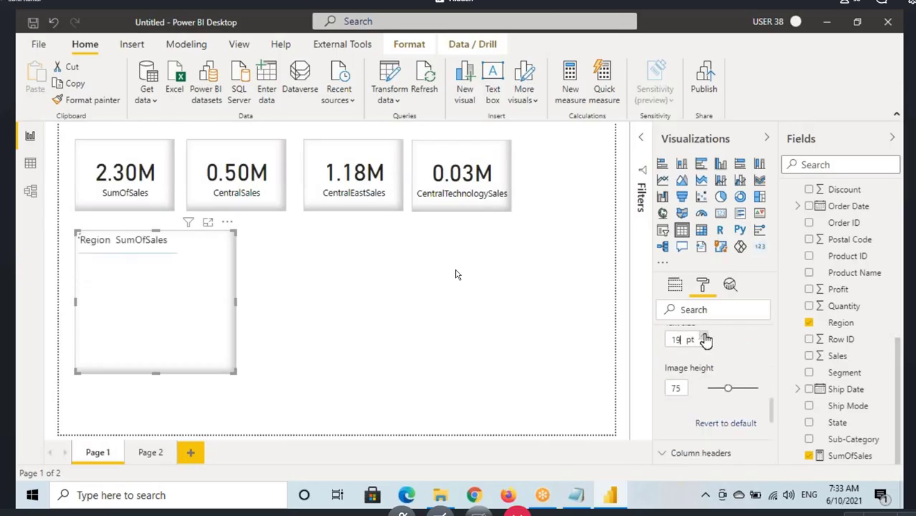
left_click(704, 336)
left_click(704, 335)
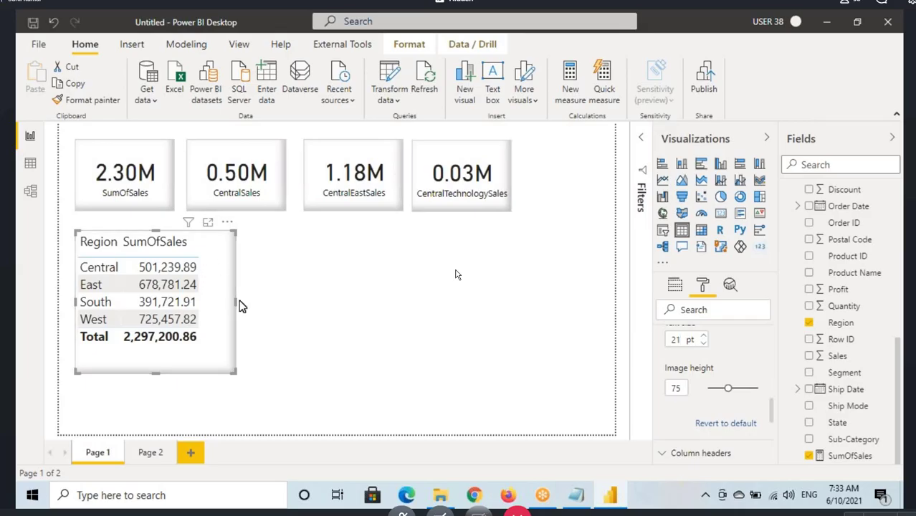
left_click_drag(236, 302, 336, 316)
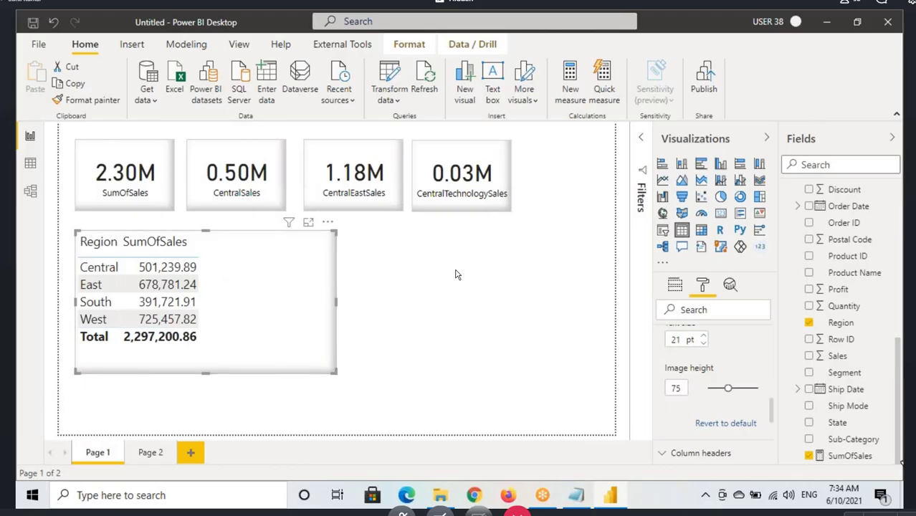
Step: Show the SumOfSales measure's formula and select its full text
left_click(851, 456)
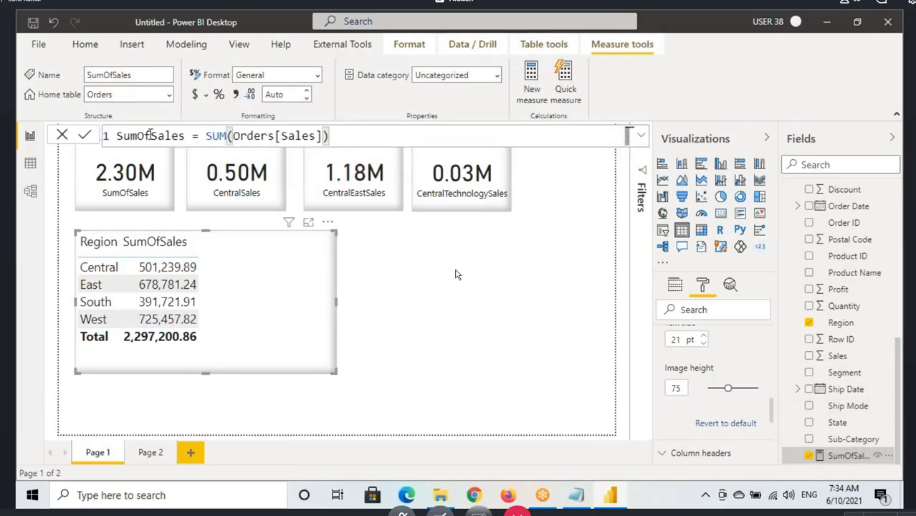
left_click_drag(117, 136, 329, 136)
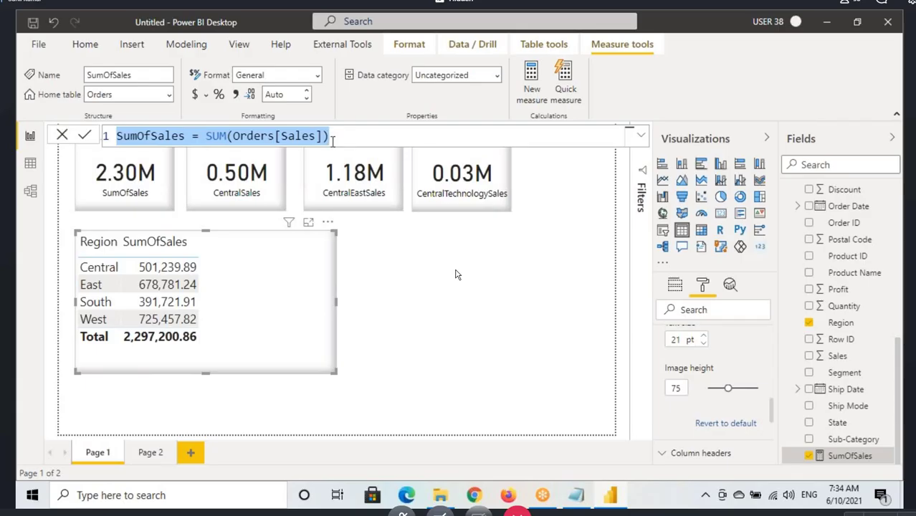
mouse_move(112, 125)
left_mouse_down()
mouse_move(229, 158)
mouse_move(353, 149)
left_mouse_up()
left_click_drag(128, 105, 147, 124)
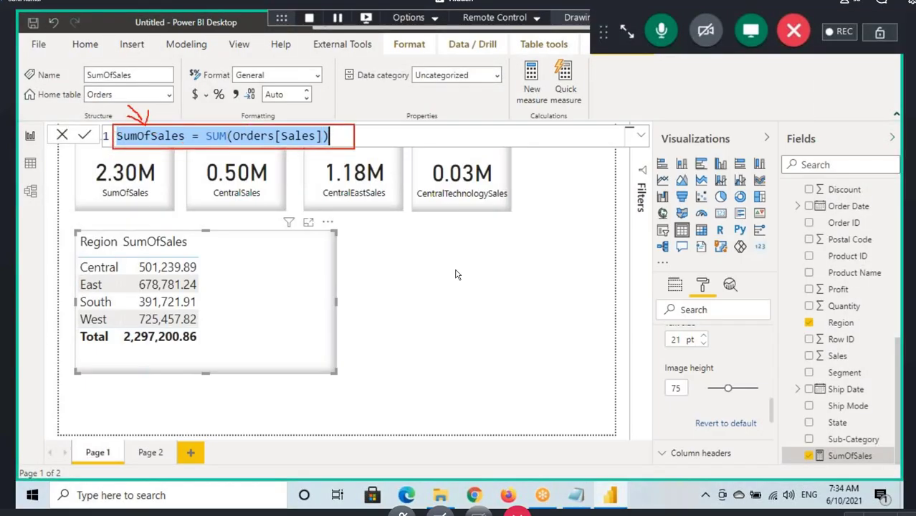
left_click_drag(44, 267, 84, 268)
left_click_drag(84, 269, 73, 279)
mouse_move(156, 149)
left_mouse_down()
mouse_move(228, 145)
mouse_move(237, 276)
mouse_move(275, 267)
left_mouse_up()
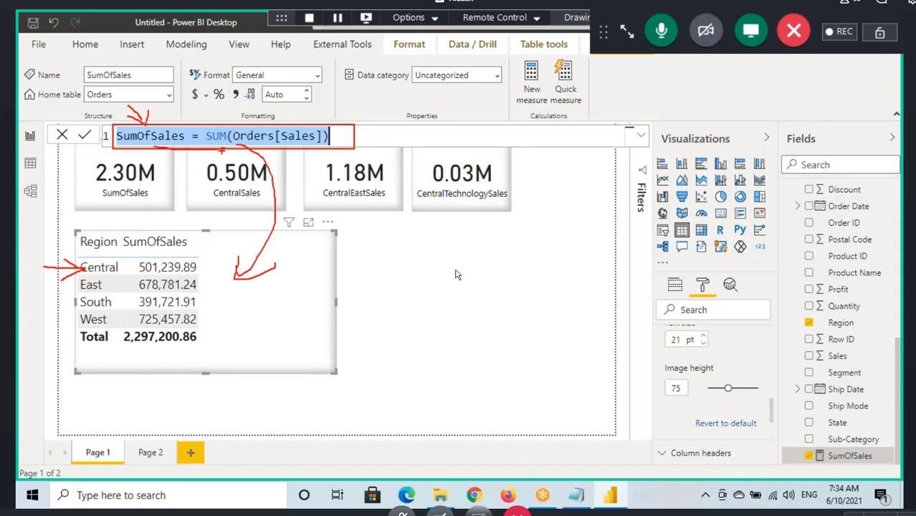
Step: Annotate the link between the SumOfSales formula and the Central row's value, and clear the markings
mouse_move(215, 147)
left_mouse_down()
mouse_move(326, 133)
mouse_move(213, 140)
mouse_move(166, 184)
mouse_move(157, 211)
mouse_move(162, 164)
mouse_move(86, 175)
mouse_move(185, 154)
mouse_move(163, 177)
mouse_move(147, 149)
mouse_move(185, 140)
mouse_move(143, 149)
mouse_move(168, 182)
mouse_move(148, 247)
mouse_move(180, 228)
left_mouse_up()
mouse_move(92, 265)
left_mouse_down()
mouse_move(88, 272)
mouse_move(212, 266)
left_mouse_up()
key("Escape")
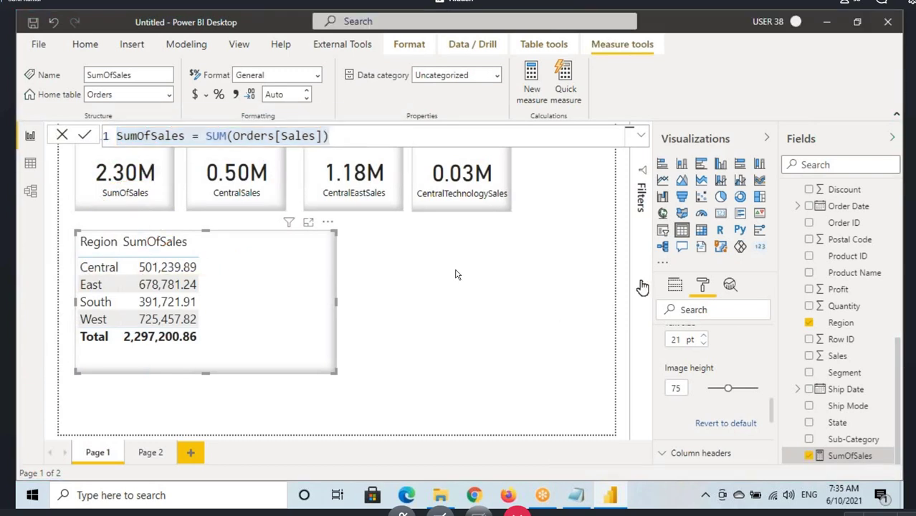
Step: Insert a second table visual beside the Region table and add the Category field to it
left_click(589, 273)
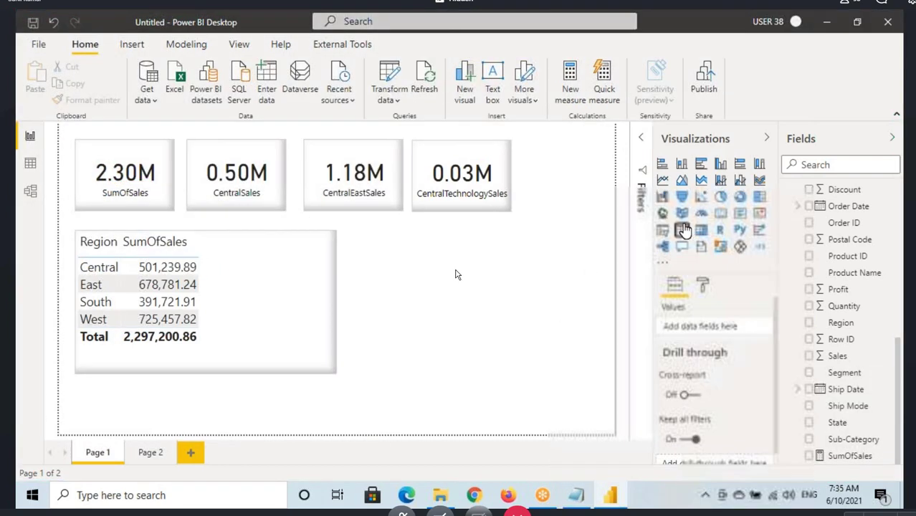
left_click(681, 230)
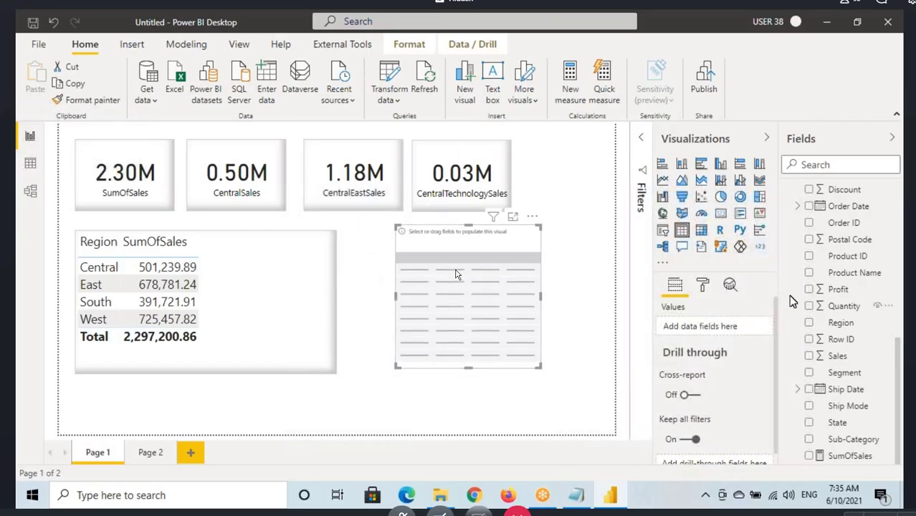
scroll(839, 279, "up", 3)
left_click_drag(841, 331, 516, 293)
Step: Copy the Region table's formatting to the Category table with the Format painter
left_click(251, 344)
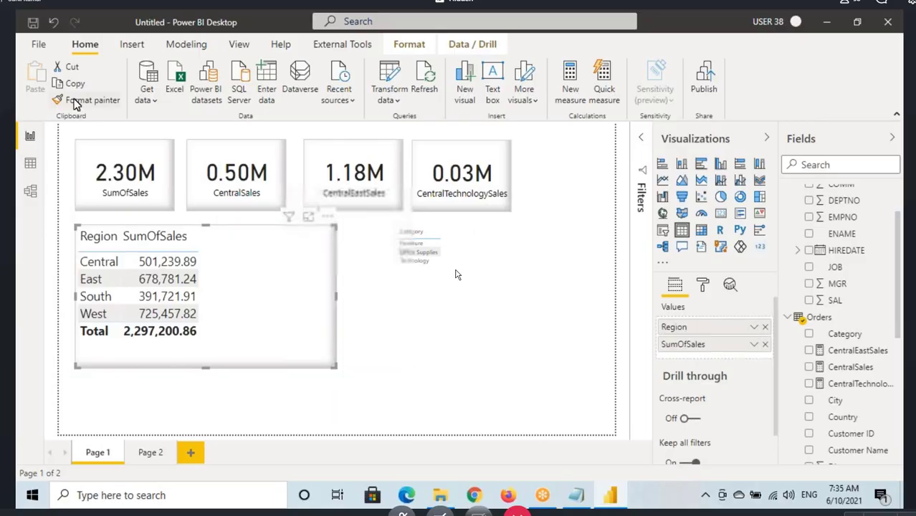
left_click(86, 99)
left_click(456, 274)
Step: Add the SumOfSales measure to the Category table and widen the table to fit both columns
scroll(866, 384, "down", 5)
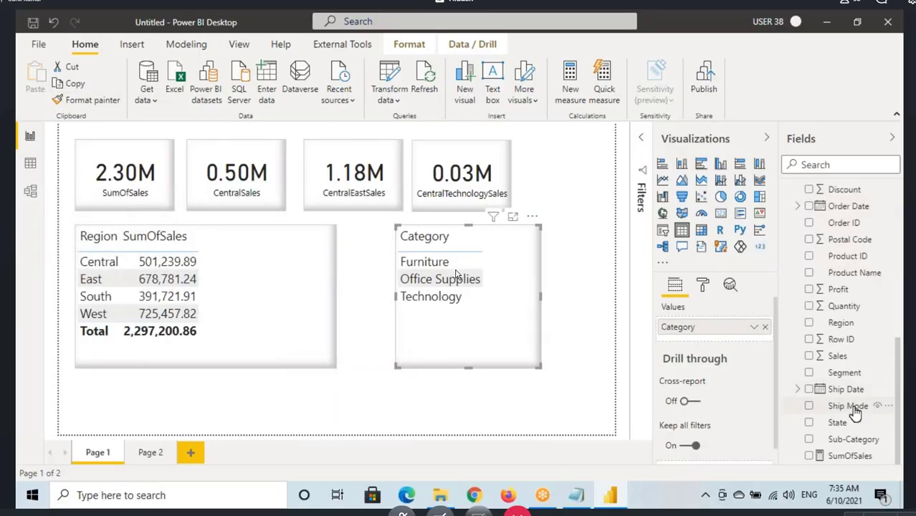
left_click_drag(855, 455, 513, 268)
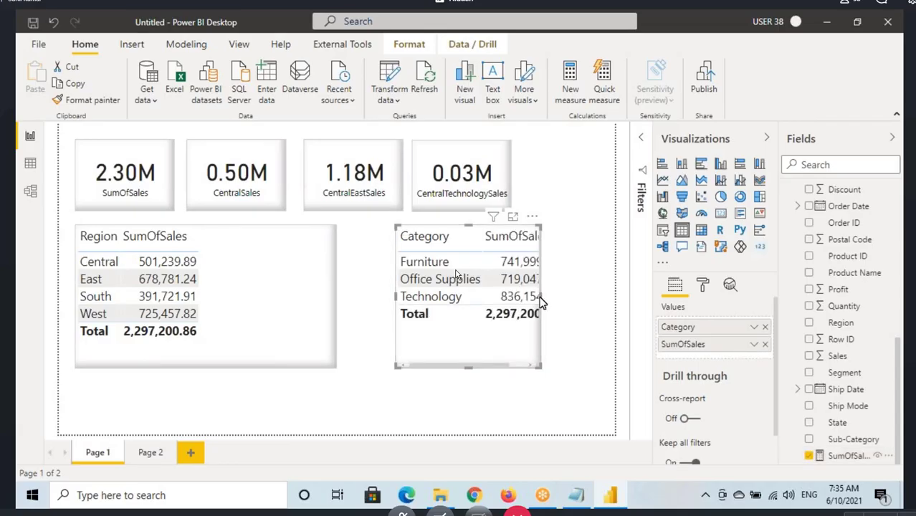
left_click_drag(539, 297, 591, 302)
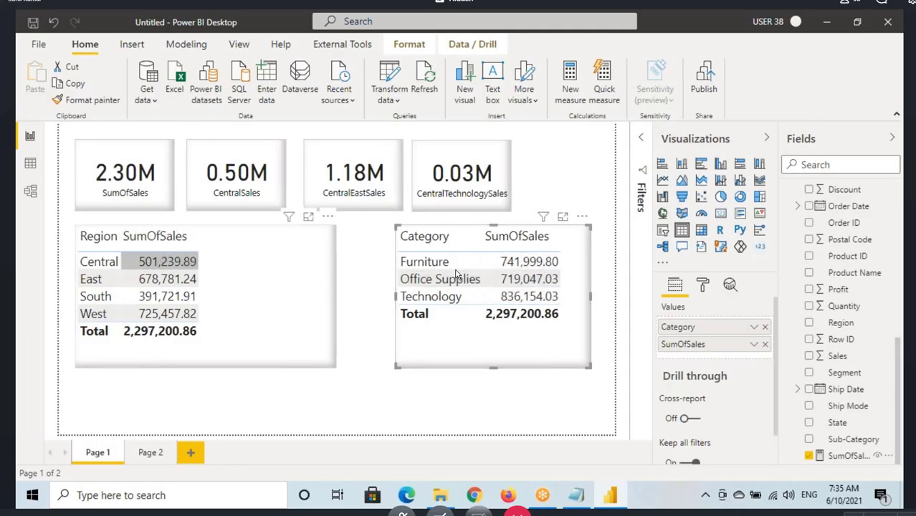
Step: Show the SumOfSales formula, mark it up against the Region table, and delete the Category table
left_click(847, 456)
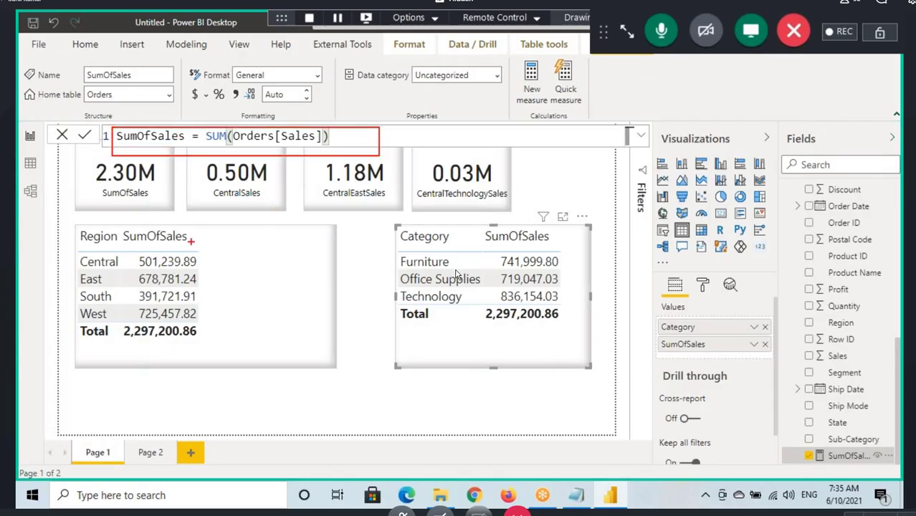
left_click_drag(123, 264, 140, 263)
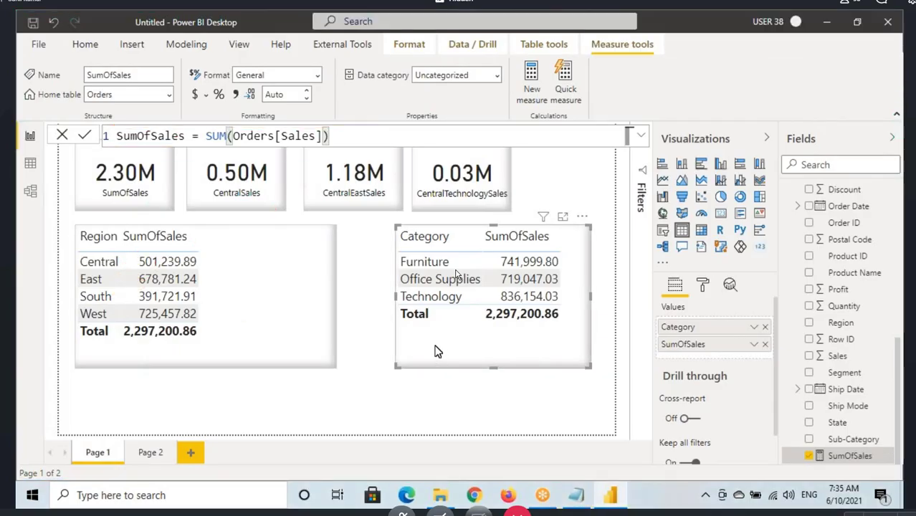
key("Delete")
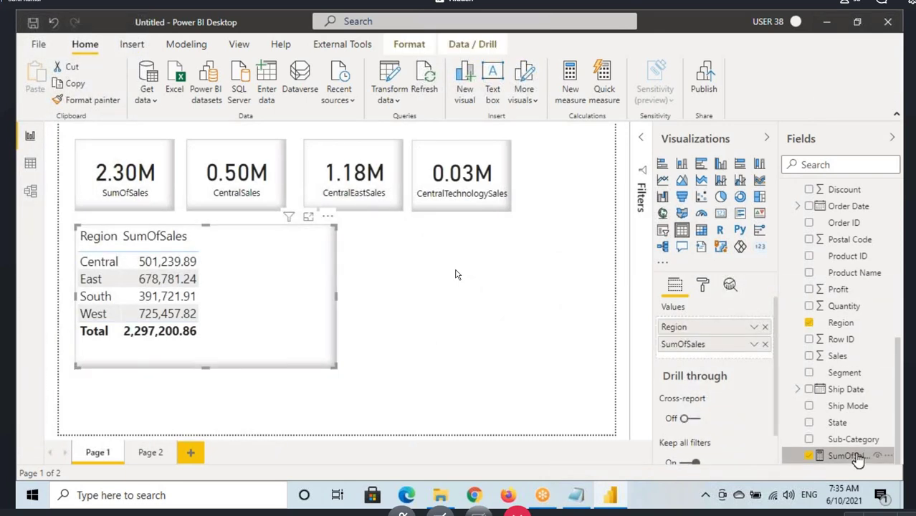
Step: Show the SumOfSales measure's formula and mark its SUM expression and the Region table's total
left_click(846, 459)
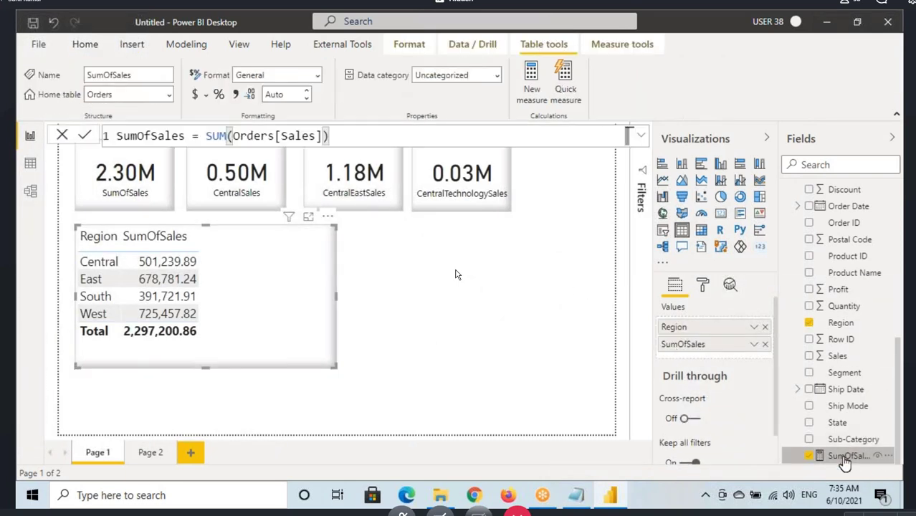
mouse_move(116, 135)
left_mouse_down()
mouse_move(330, 136)
mouse_move(306, 185)
left_mouse_up()
mouse_move(119, 346)
left_mouse_down()
mouse_move(156, 342)
mouse_move(188, 324)
mouse_move(121, 334)
mouse_move(175, 343)
mouse_move(254, 327)
mouse_move(242, 352)
left_mouse_up()
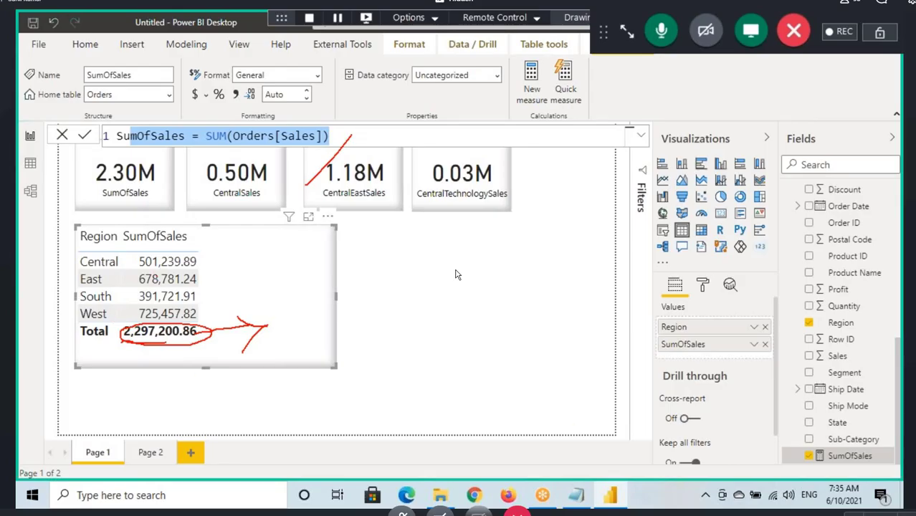
mouse_move(209, 147)
left_mouse_down()
mouse_move(287, 149)
mouse_move(292, 116)
mouse_move(223, 122)
mouse_move(242, 152)
left_mouse_up()
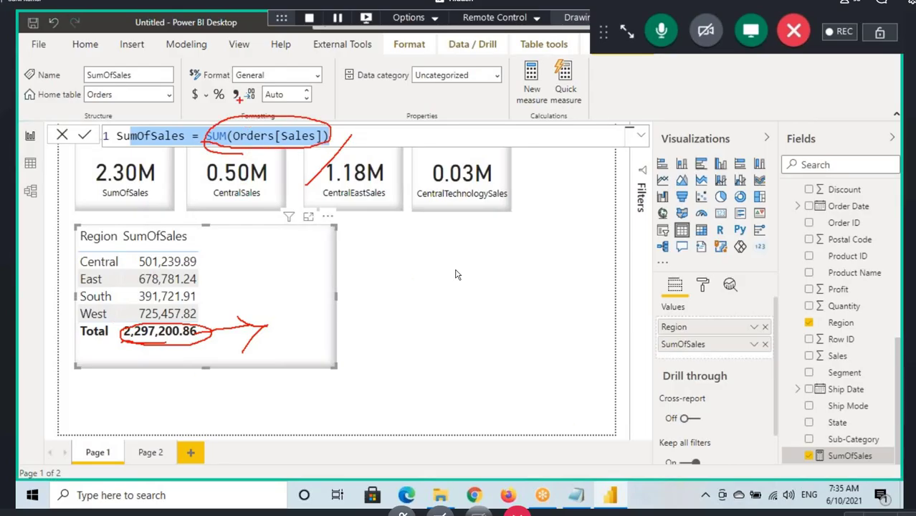
left_click_drag(236, 98, 245, 117)
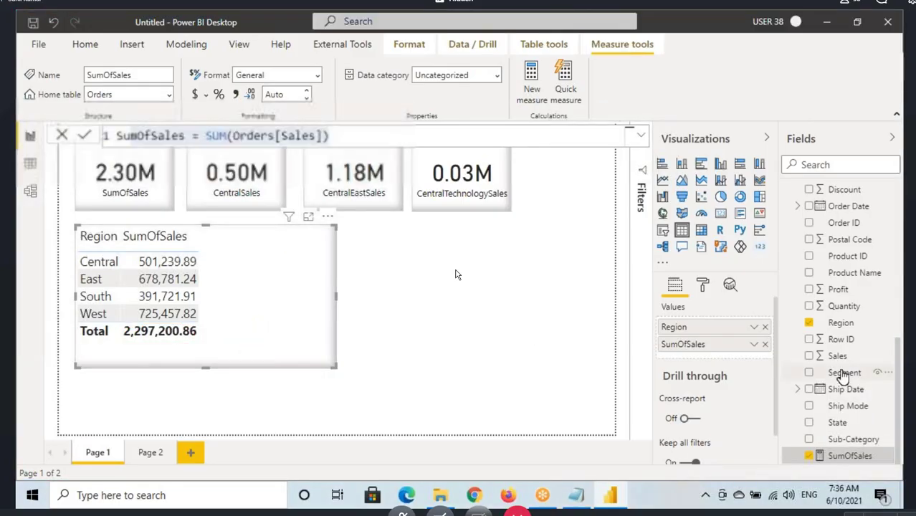
Step: Start a new measure in the Orders table and name it AllSales
scroll(831, 337, "up", 3)
left_click(837, 252)
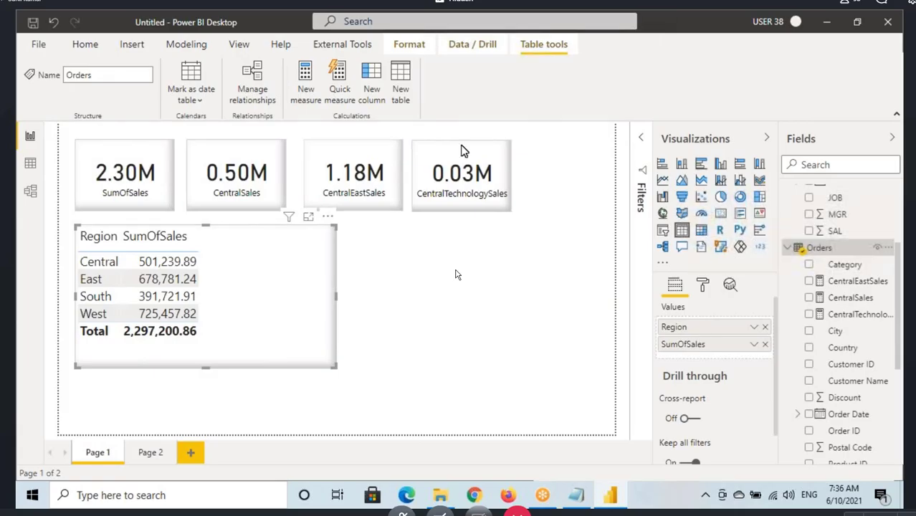
left_click(303, 86)
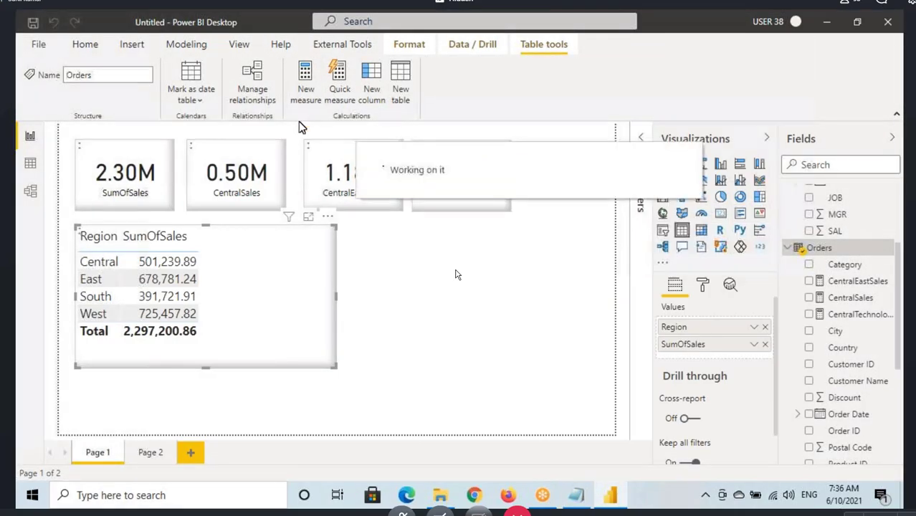
double_click(131, 136)
type("All")
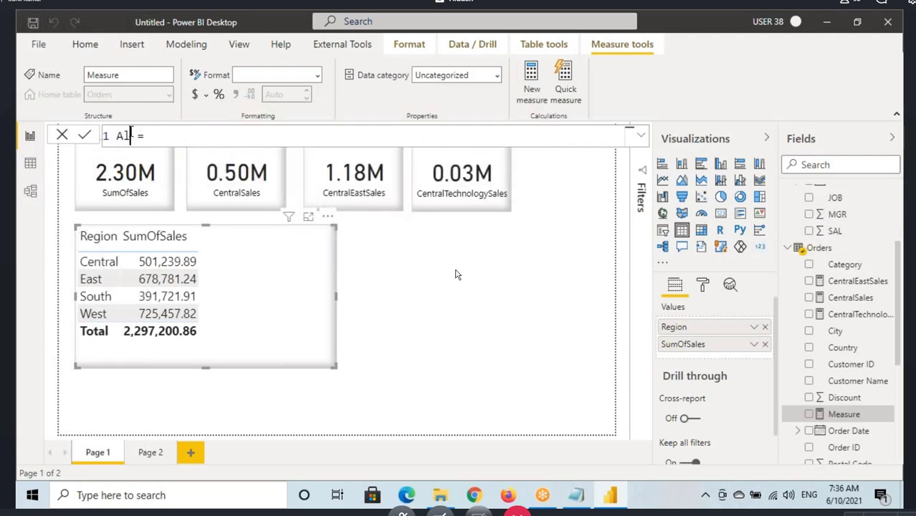
type("Sales")
left_click(199, 139)
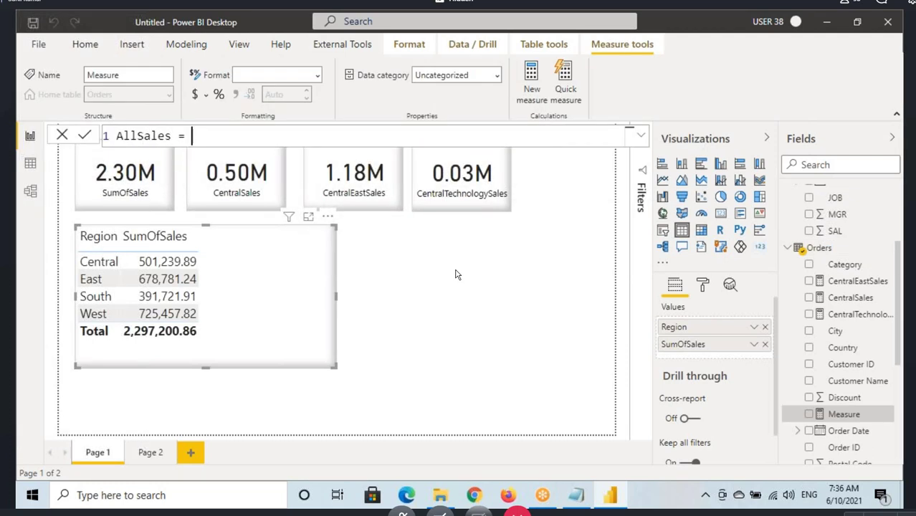
Step: Enter SUM(Orders[Sales]) as the expression of the AllSales measure
left_click_drag(192, 124, 238, 147)
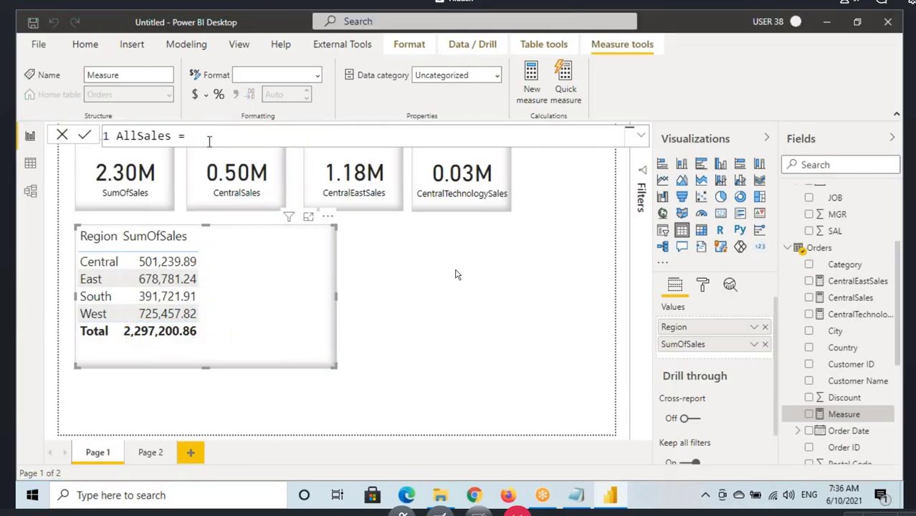
type("s")
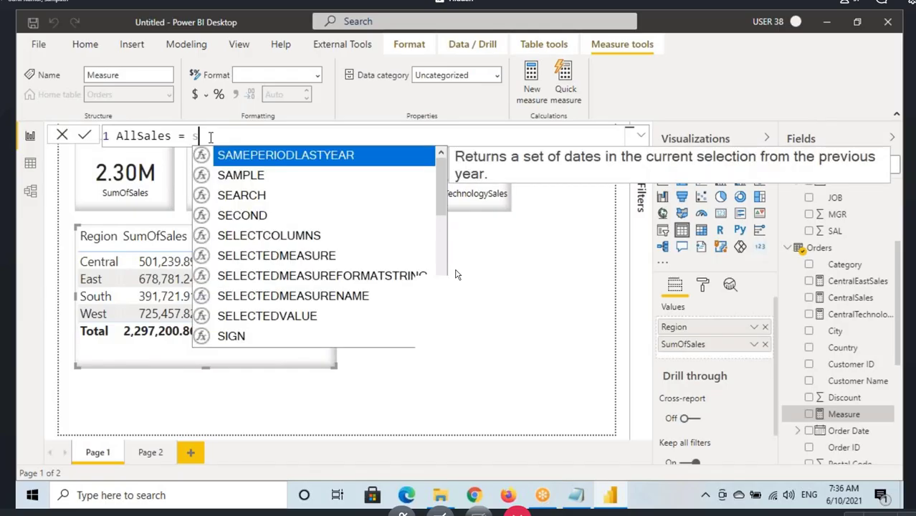
type("um(sales")
key("Tab")
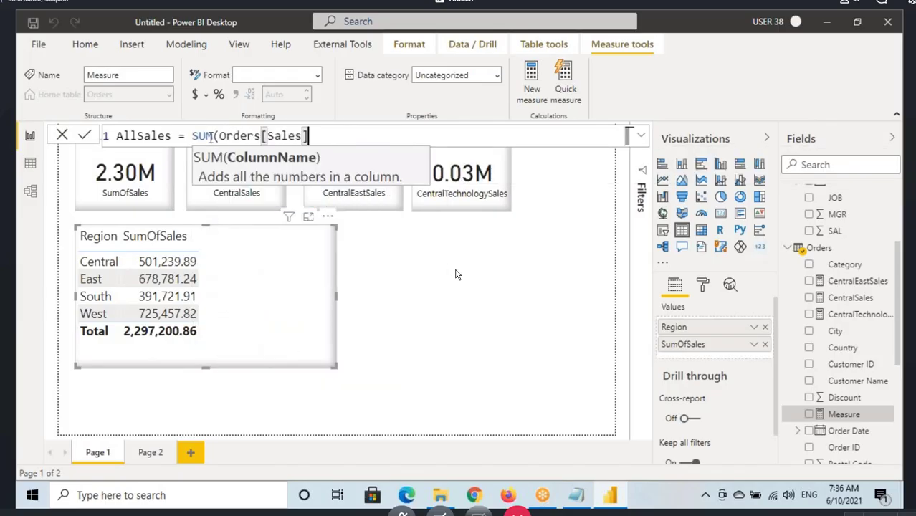
type(")")
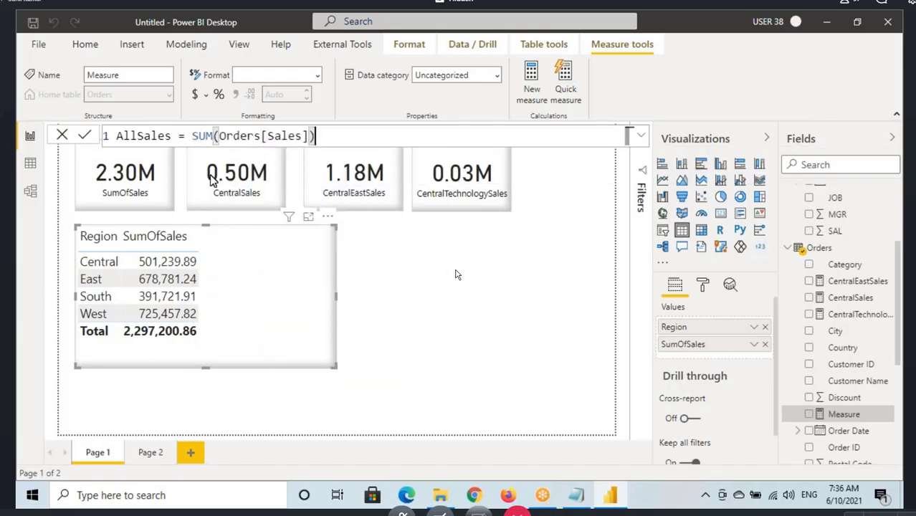
Step: Mark the Central and East values and the total in the Region table, and clear the markings
mouse_move(204, 260)
left_mouse_down()
mouse_move(238, 274)
mouse_move(218, 281)
left_mouse_up()
left_click_drag(194, 327, 177, 337)
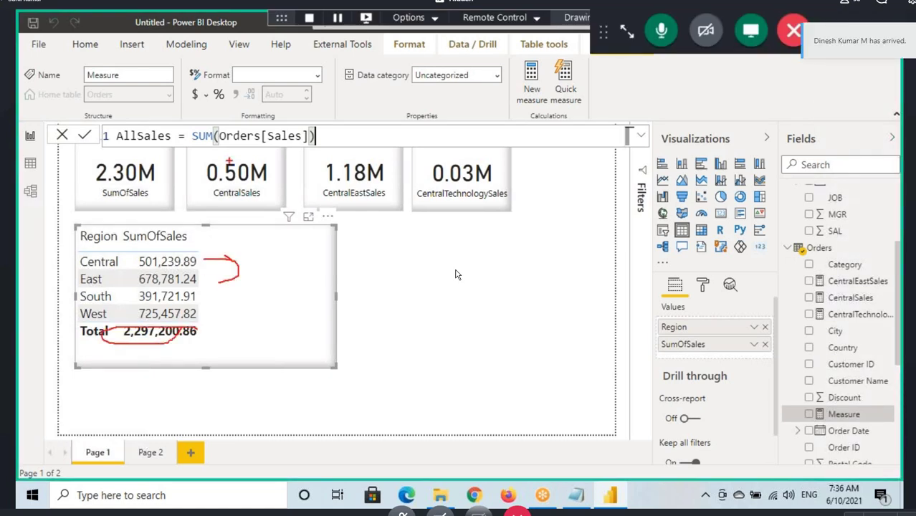
key("Escape")
Step: Go over the SUM expression in the AllSales formula and commit the measure
left_click(138, 136)
left_click(213, 136)
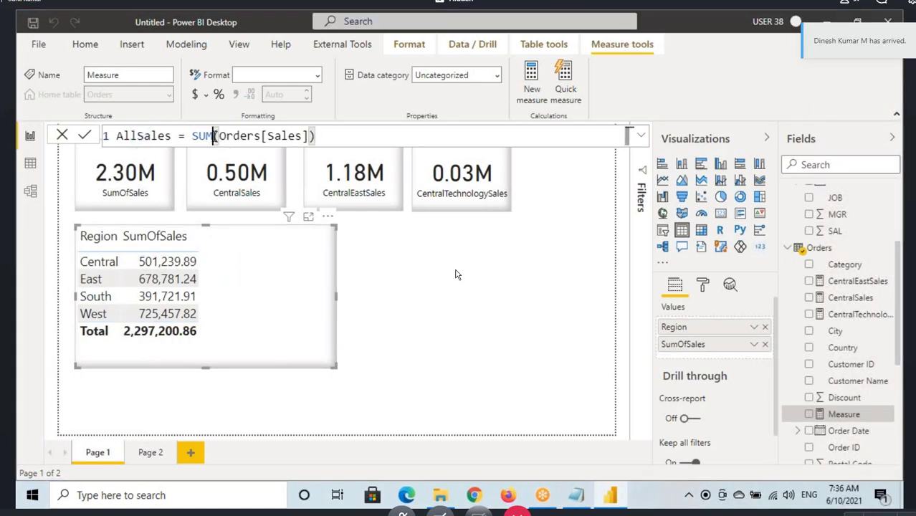
left_click_drag(213, 137, 321, 136)
left_click(315, 136)
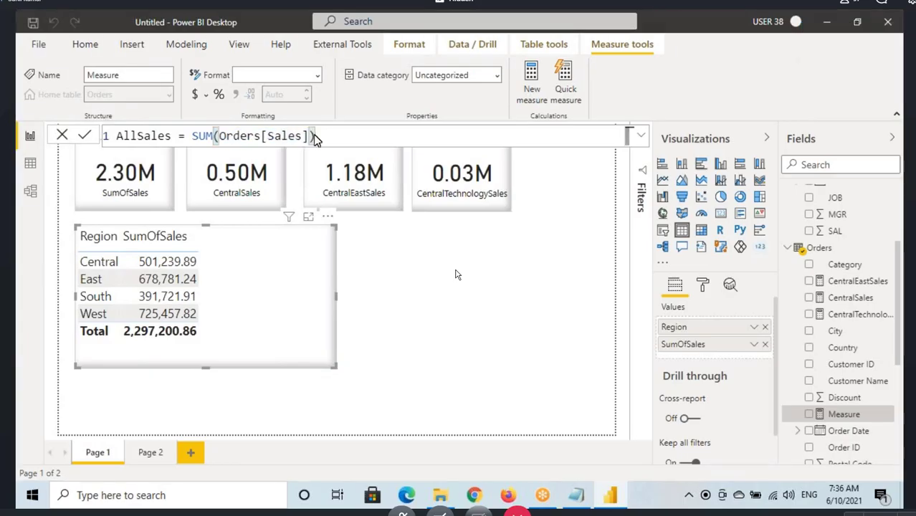
key("Return")
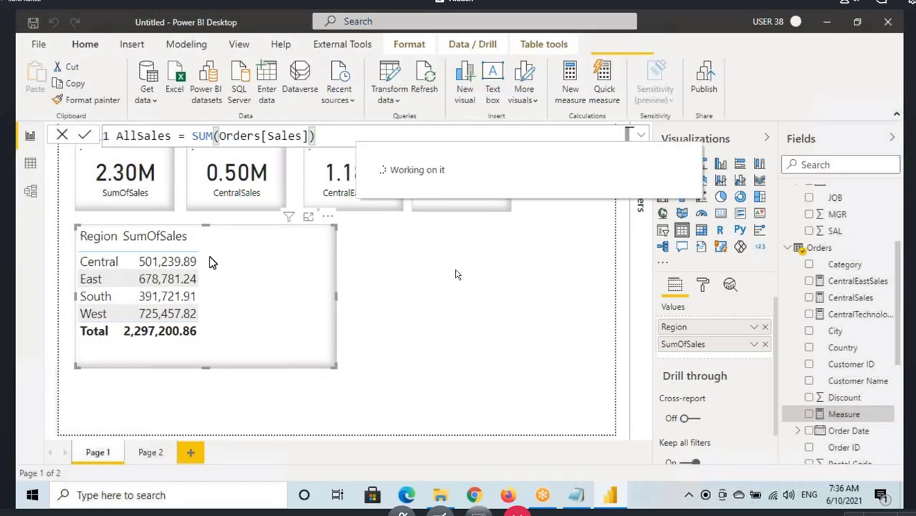
Step: Highlight the AllSales name and its SUM expression, mark them against the Central row, and clear the markings
left_click_drag(207, 262, 254, 273)
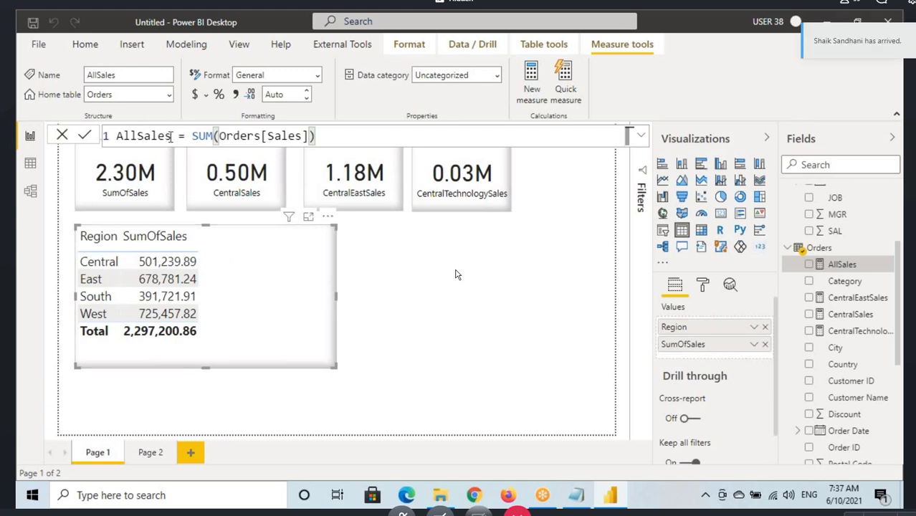
left_click_drag(172, 136, 118, 136)
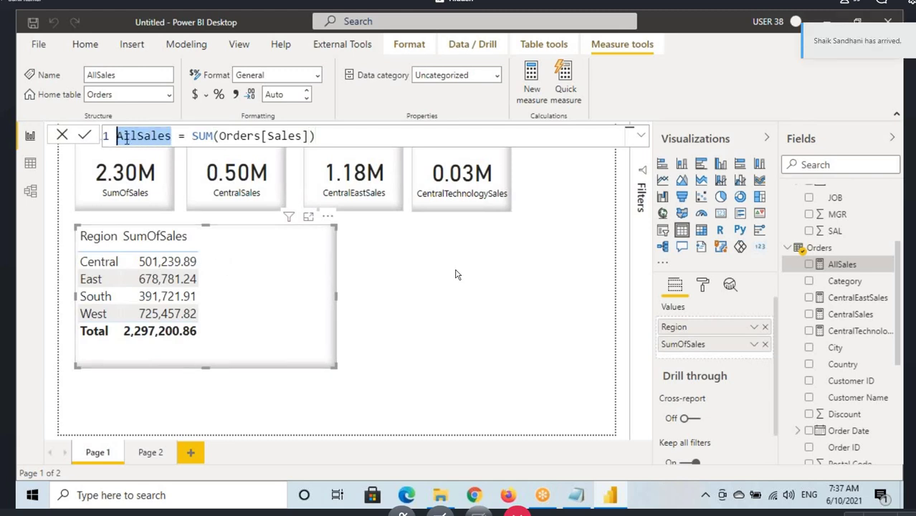
left_click_drag(191, 137, 319, 133)
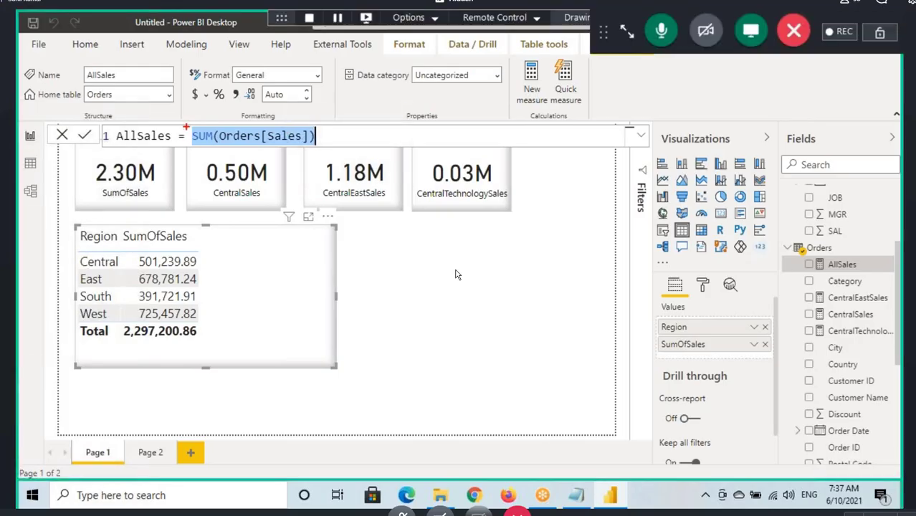
left_click_drag(185, 126, 329, 148)
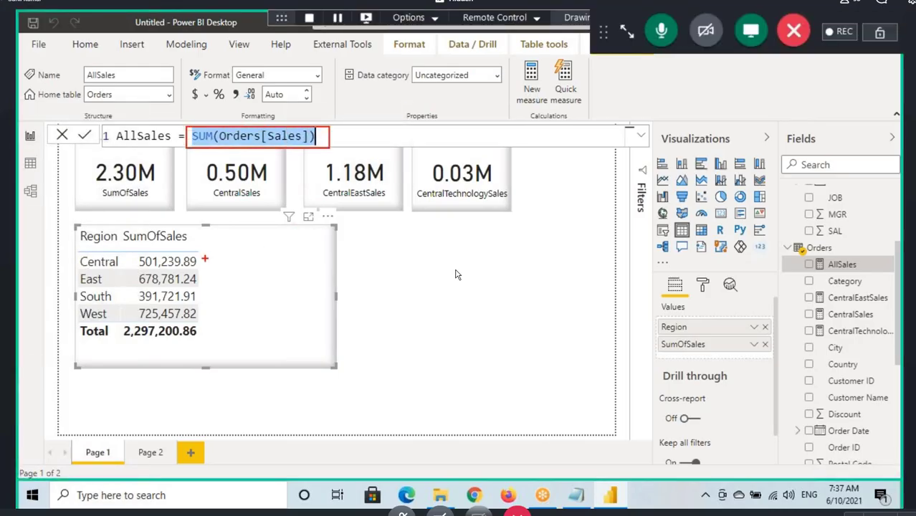
left_click_drag(202, 261, 235, 256)
left_click_drag(79, 270, 119, 270)
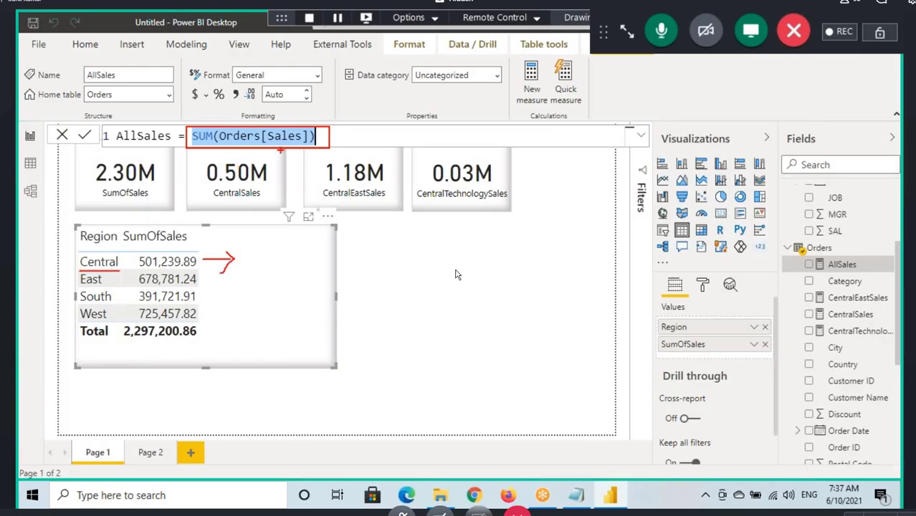
key("Escape")
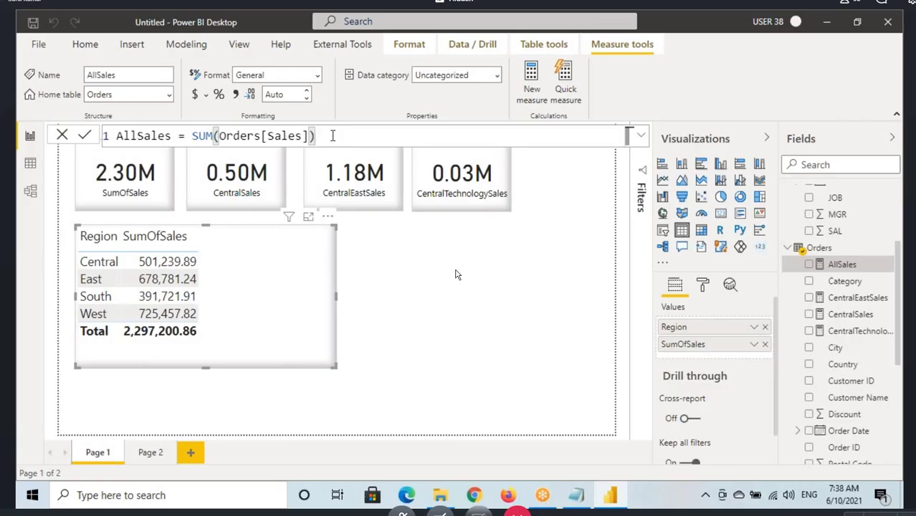
Step: Insert an empty card visual, narrow it, and place it in the free space beside the Region table
key("Escape")
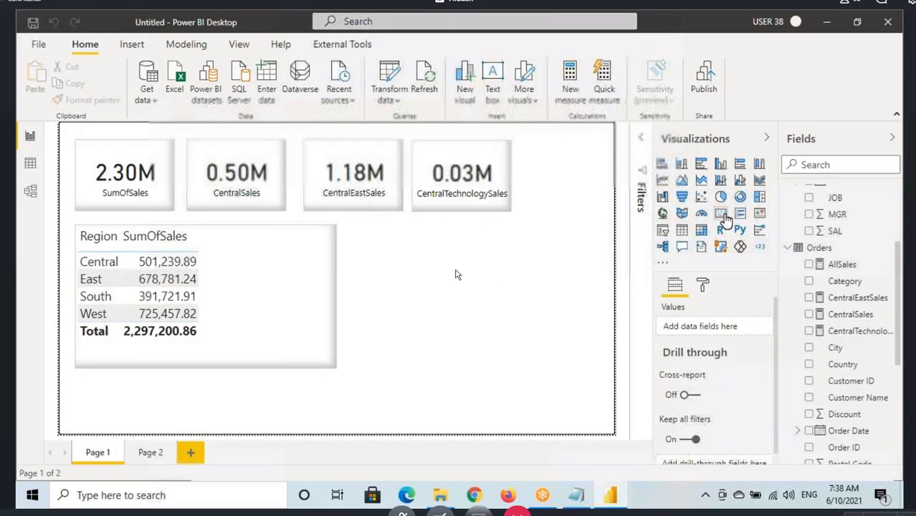
left_click(721, 214)
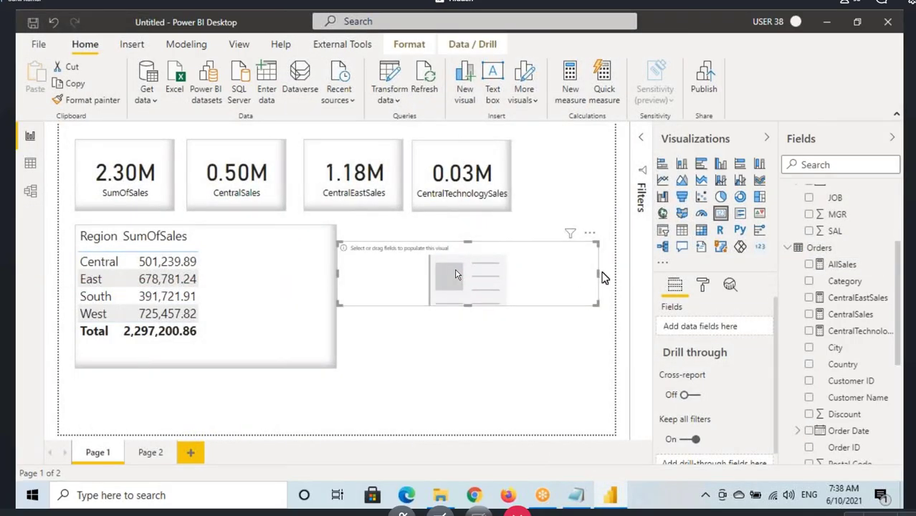
left_click_drag(602, 278, 523, 278)
left_click_drag(437, 287, 458, 292)
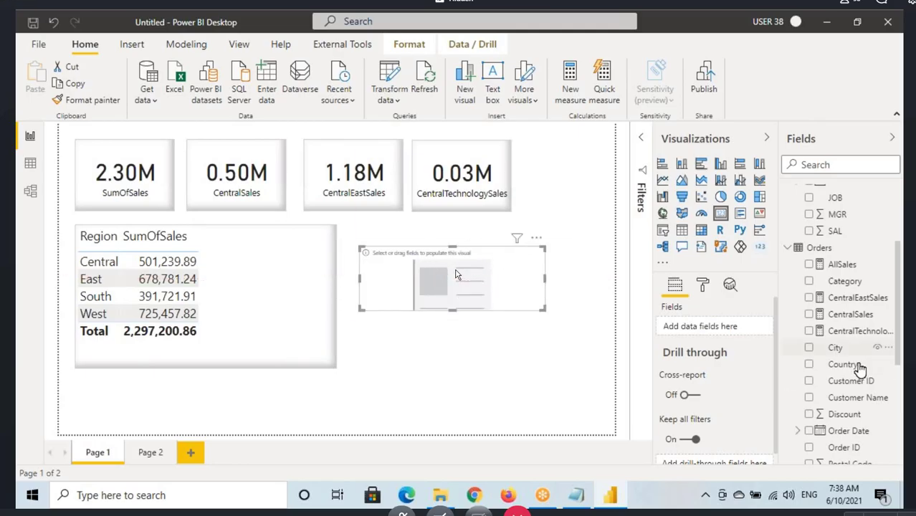
Step: Show AllSales in the empty card visual and copy the CentralTechnologySales card's formatting onto it
scroll(860, 369, "down", 5)
scroll(844, 402, "up", 6)
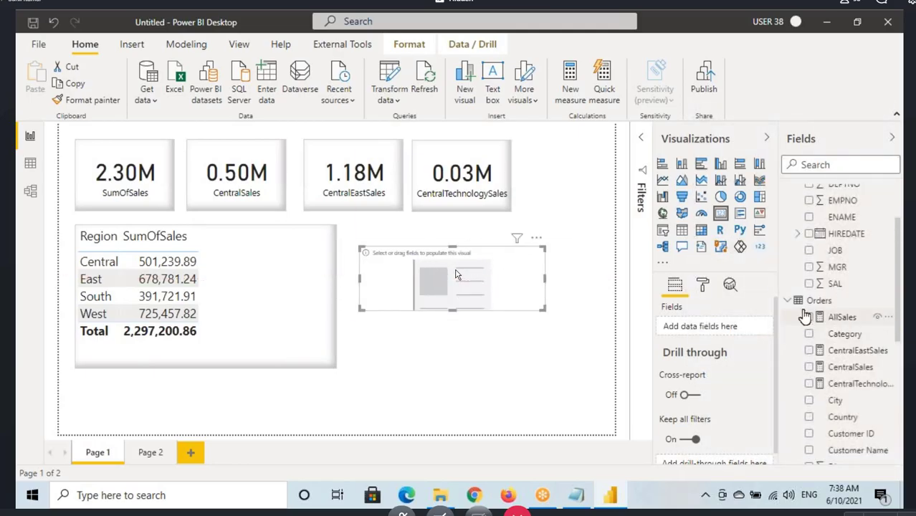
left_click(808, 317)
left_click(437, 171)
left_click(115, 104)
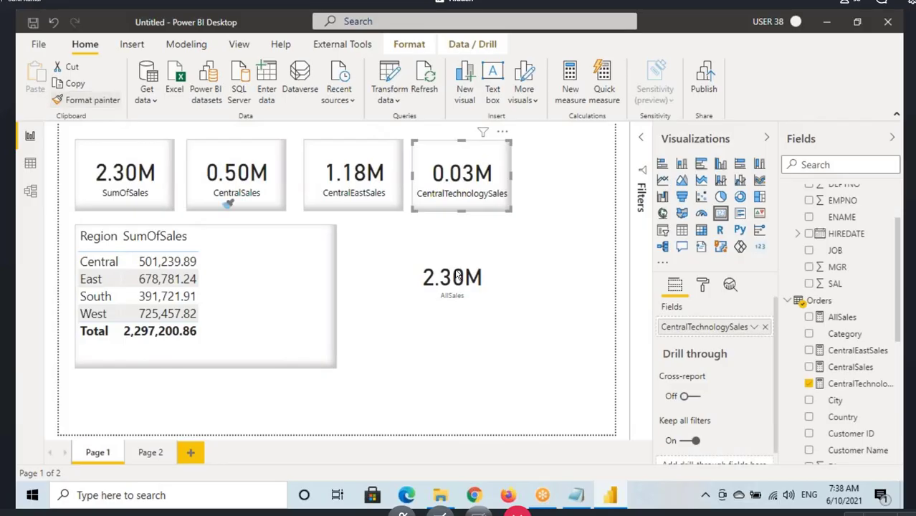
left_click(457, 276)
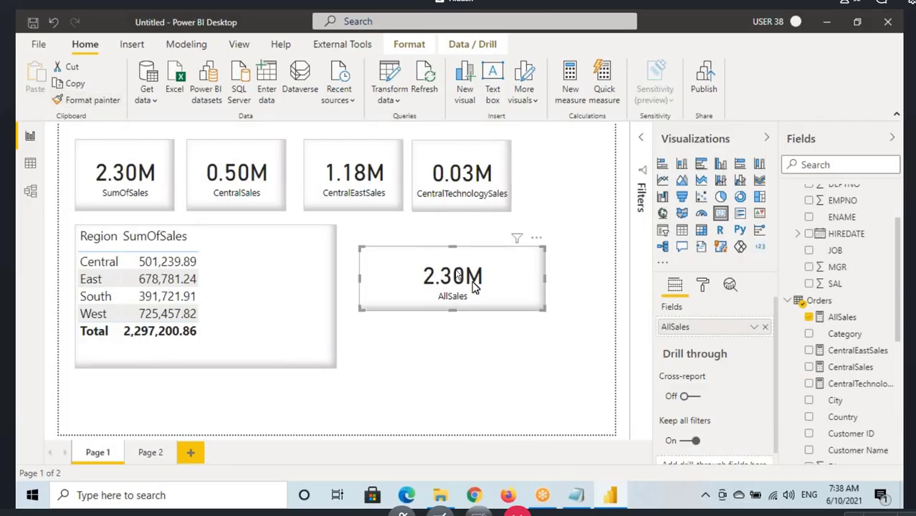
Step: Add the AllSales measure as a column in the Region table
left_click(259, 272)
left_click_drag(835, 317, 263, 294)
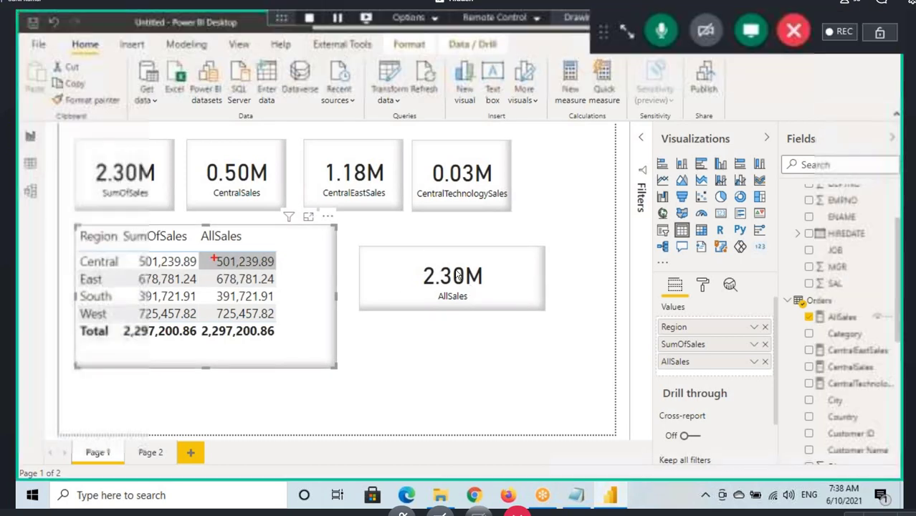
Step: Mark how each region in the table, from Central to West, leads to its AllSales value, and clear the markings
left_click_drag(213, 257, 292, 272)
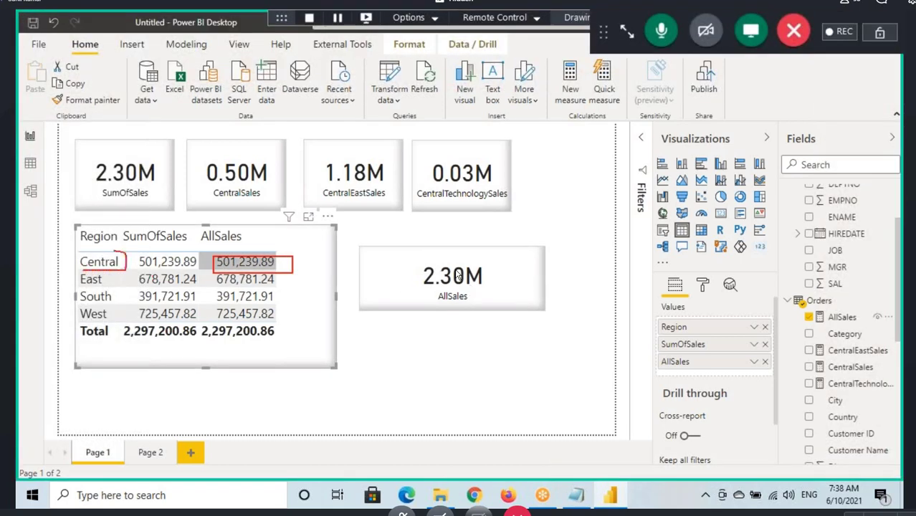
mouse_move(119, 251)
left_mouse_down()
mouse_move(74, 256)
mouse_move(112, 270)
mouse_move(210, 248)
left_mouse_up()
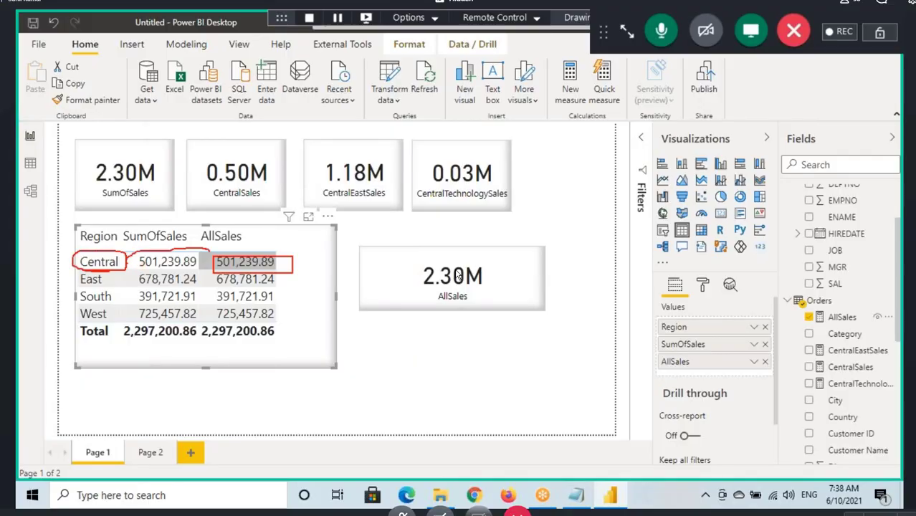
mouse_move(111, 285)
left_mouse_down()
mouse_move(165, 267)
mouse_move(209, 279)
left_mouse_up()
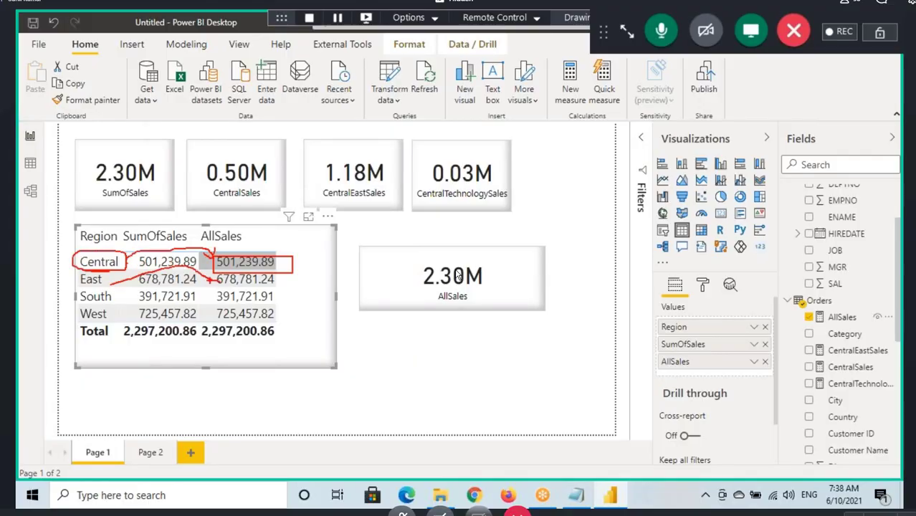
mouse_move(126, 296)
left_mouse_down()
mouse_move(218, 300)
mouse_move(209, 288)
left_mouse_up()
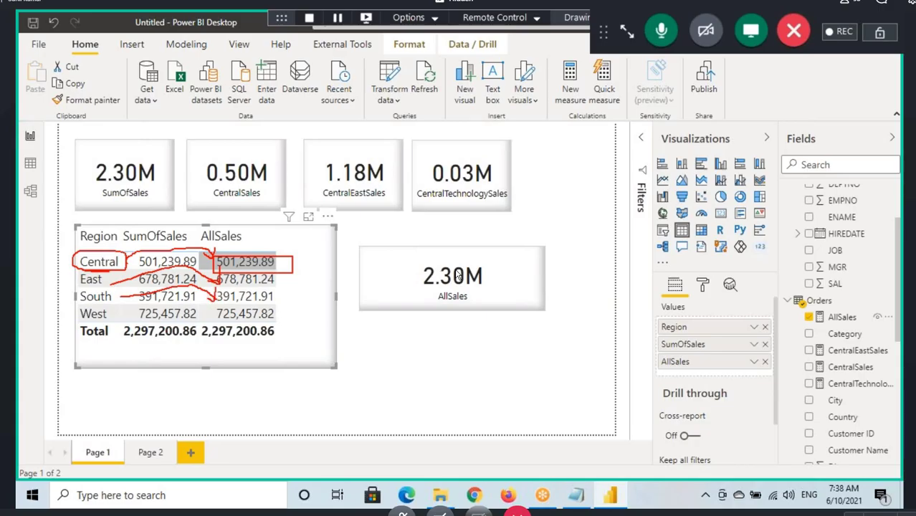
mouse_move(111, 319)
left_mouse_down()
mouse_move(196, 320)
mouse_move(229, 296)
left_mouse_up()
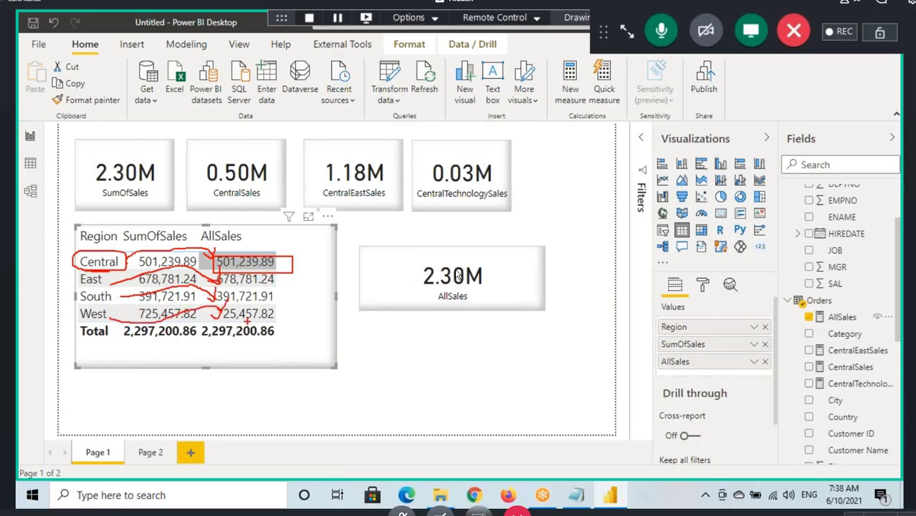
key("Escape")
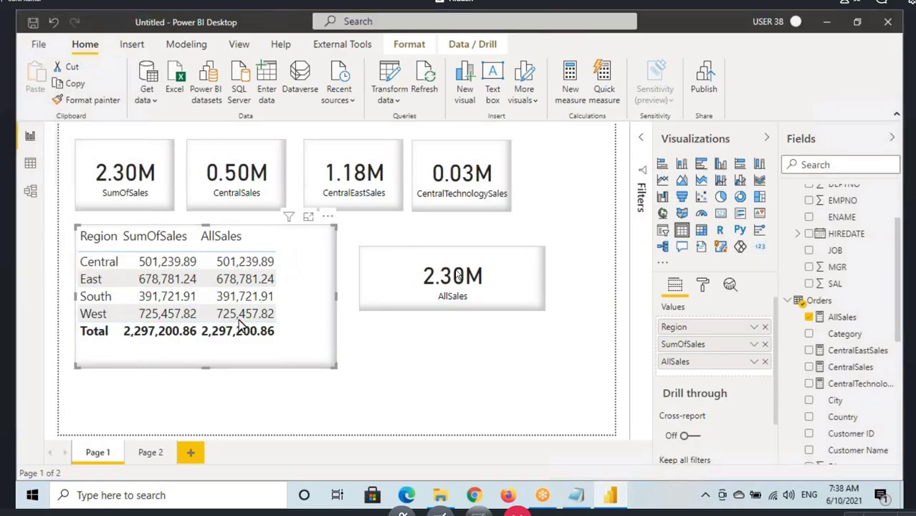
Step: Delete the AllSales card beside the Region table
left_click(468, 296)
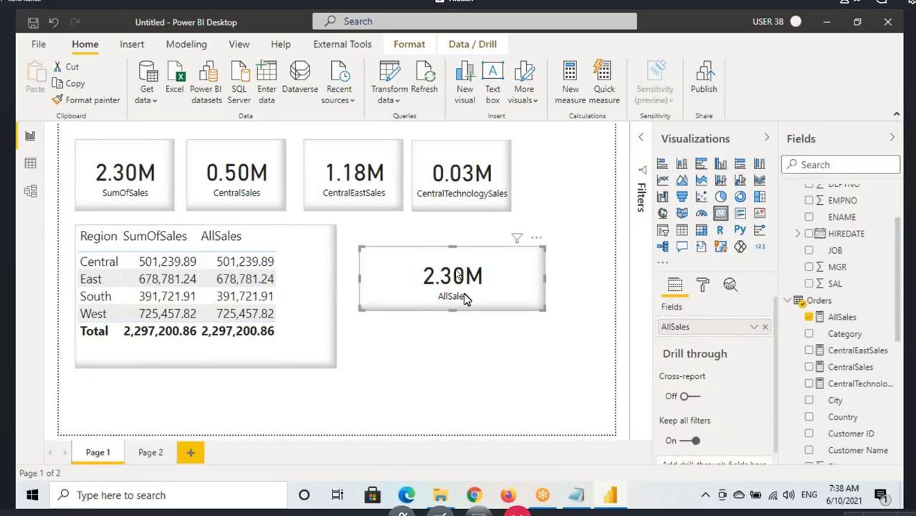
left_click(346, 344)
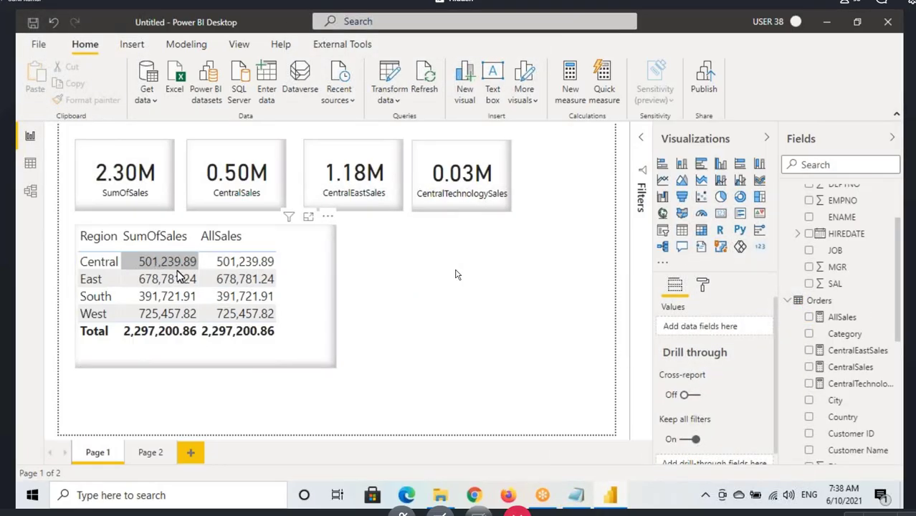
Step: Circle the SumOfSales and AllSales headings, mark the AllSales total and region values, and clear the markings
mouse_move(142, 250)
left_mouse_down()
mouse_move(189, 236)
mouse_move(114, 242)
mouse_move(173, 246)
mouse_move(192, 231)
mouse_move(231, 250)
left_mouse_up()
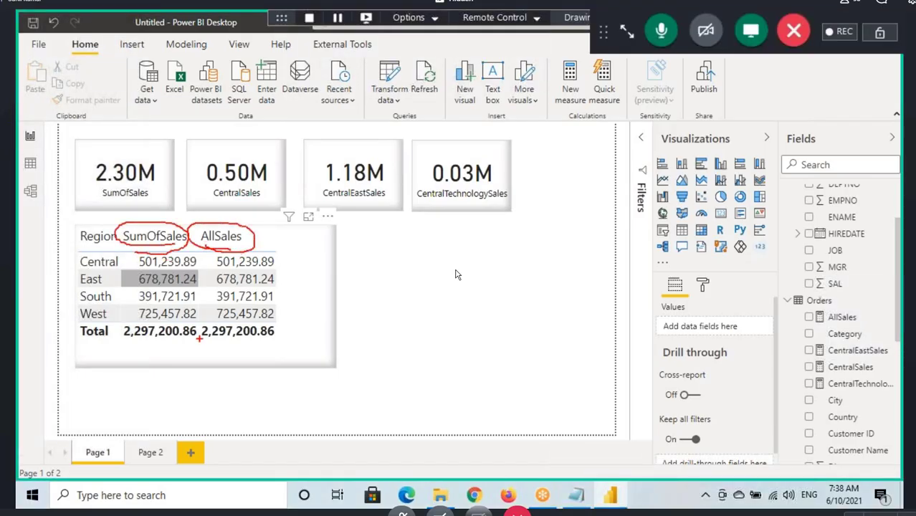
mouse_move(199, 339)
left_mouse_down()
mouse_move(285, 331)
mouse_move(204, 337)
mouse_move(240, 336)
left_mouse_up()
left_click_drag(223, 267, 287, 269)
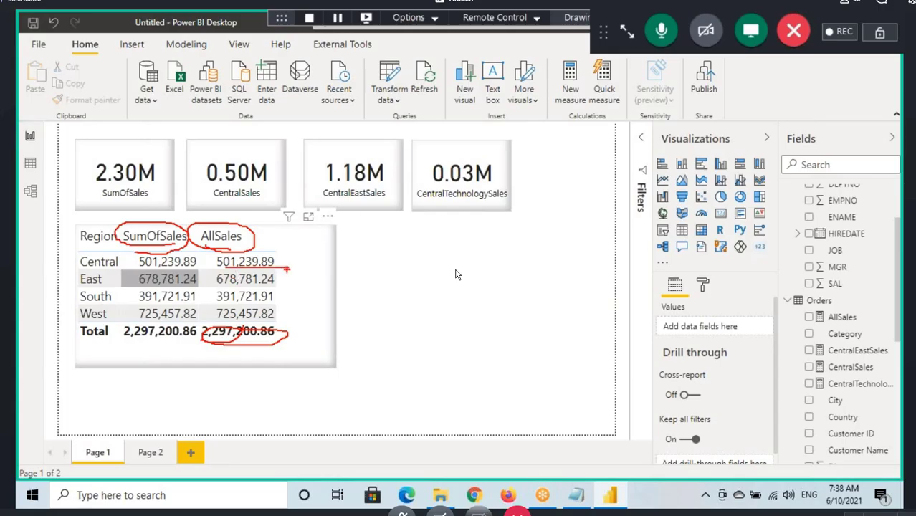
mouse_move(218, 289)
left_mouse_down()
mouse_move(269, 289)
mouse_move(271, 302)
left_mouse_up()
left_click_drag(215, 316, 268, 316)
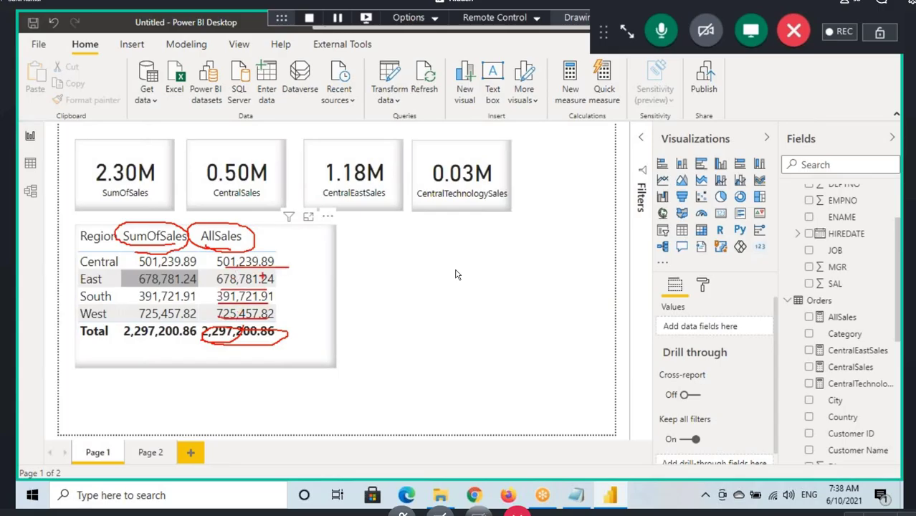
key("Escape")
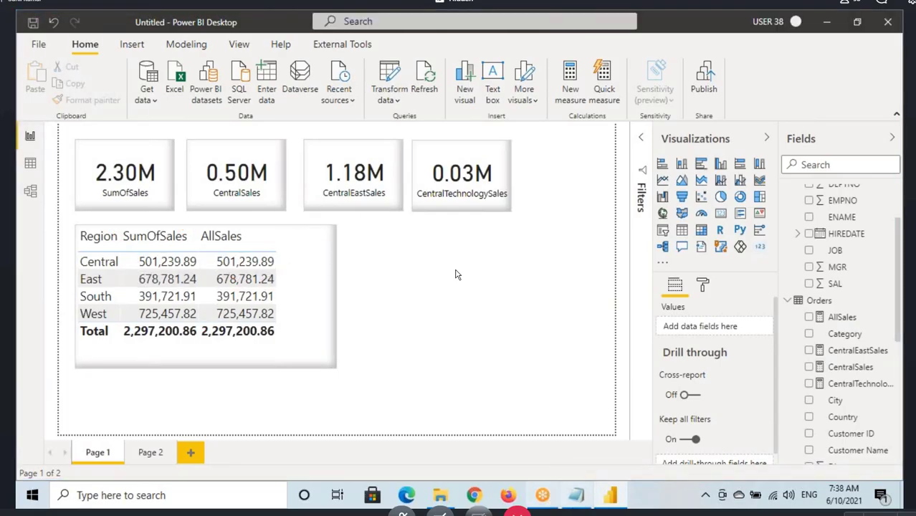
Step: Switch to the Notepad notes, highlight the ALL heading, and return to Power BI Desktop
left_click(576, 496)
left_click_drag(20, 311, 45, 310)
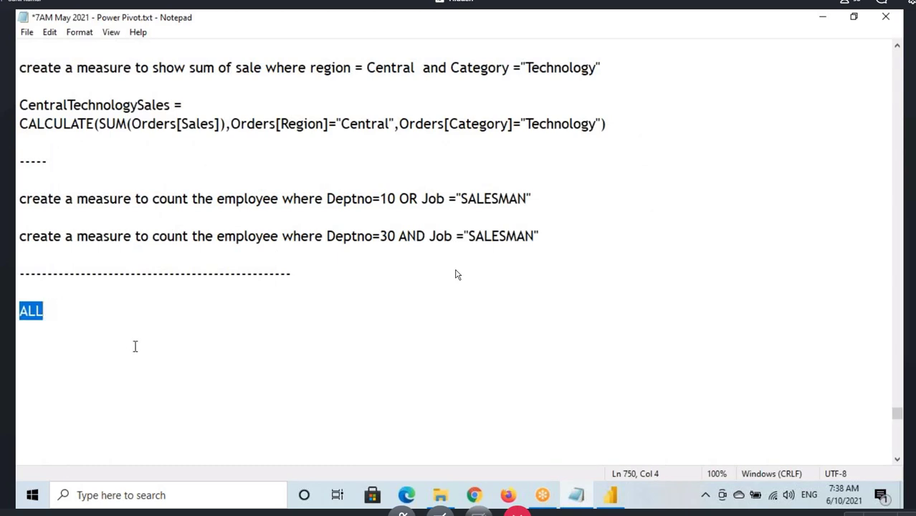
left_click(610, 496)
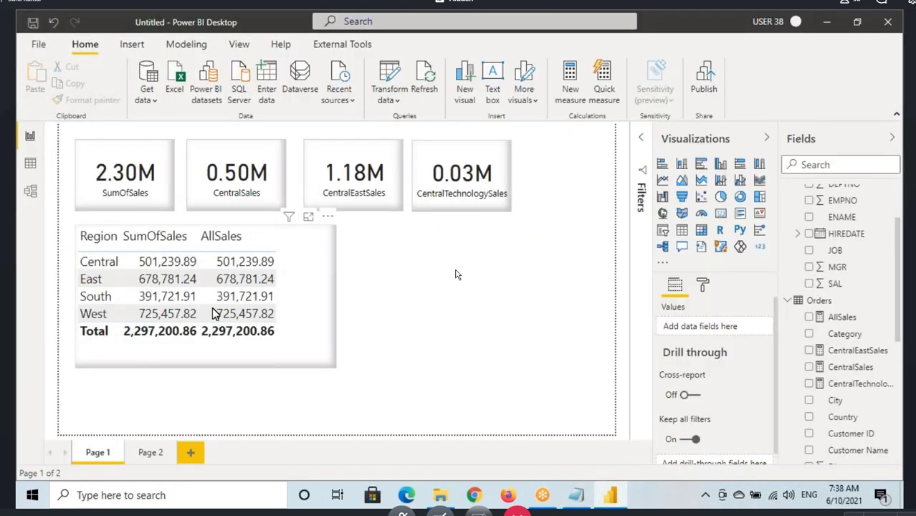
Step: Mark the Central region's filter on its AllSales value, trace down to West, cross Central out, and clear the markings
left_click(84, 264)
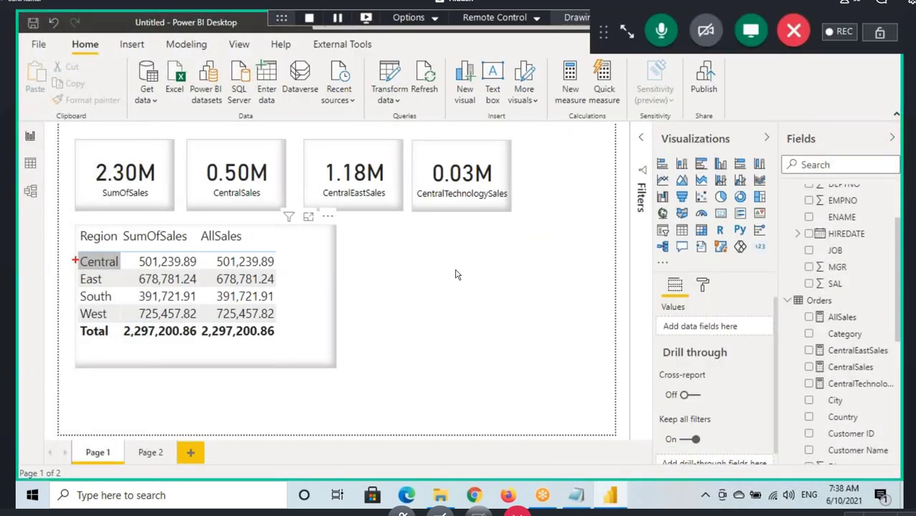
left_click_drag(75, 261, 25, 260)
mouse_move(81, 270)
left_mouse_down()
mouse_move(133, 264)
mouse_move(148, 241)
mouse_move(216, 264)
left_mouse_up()
mouse_move(141, 268)
left_mouse_down()
mouse_move(150, 262)
mouse_move(96, 249)
mouse_move(105, 271)
left_mouse_up()
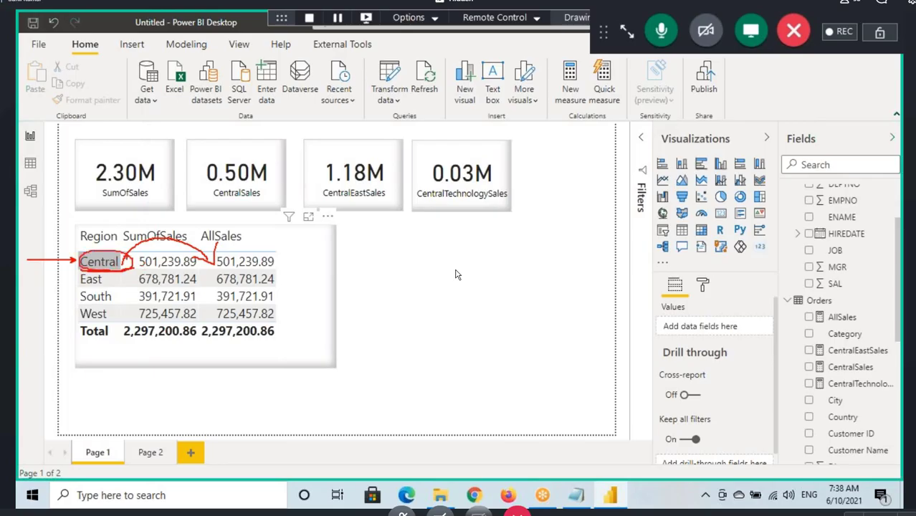
left_click_drag(244, 270, 271, 267)
left_click_drag(103, 274, 110, 275)
left_click_drag(107, 271, 110, 318)
left_click_drag(99, 304, 110, 317)
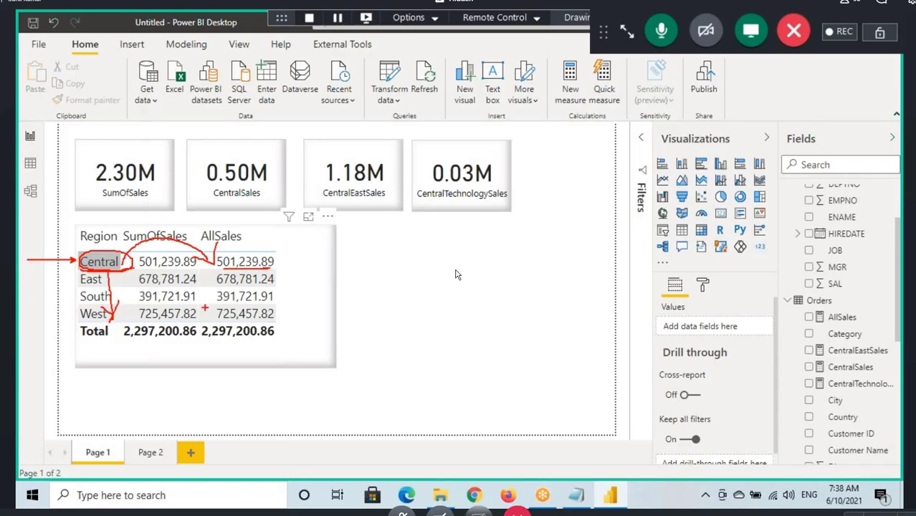
mouse_move(83, 267)
left_mouse_down()
mouse_move(119, 247)
mouse_move(219, 265)
left_mouse_up()
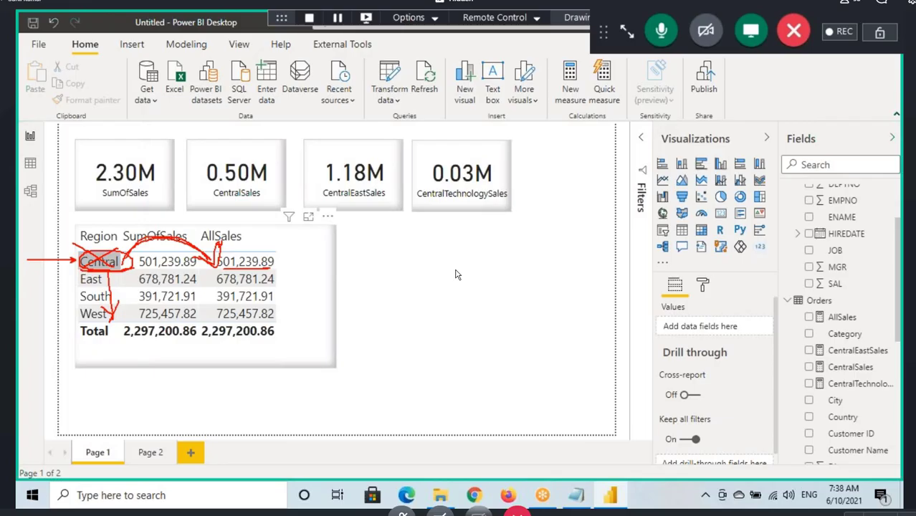
key("Escape")
Step: Open the AllSales formula and mark its SUM expression against the Region column and the Central row's AllSales value
left_click(830, 319)
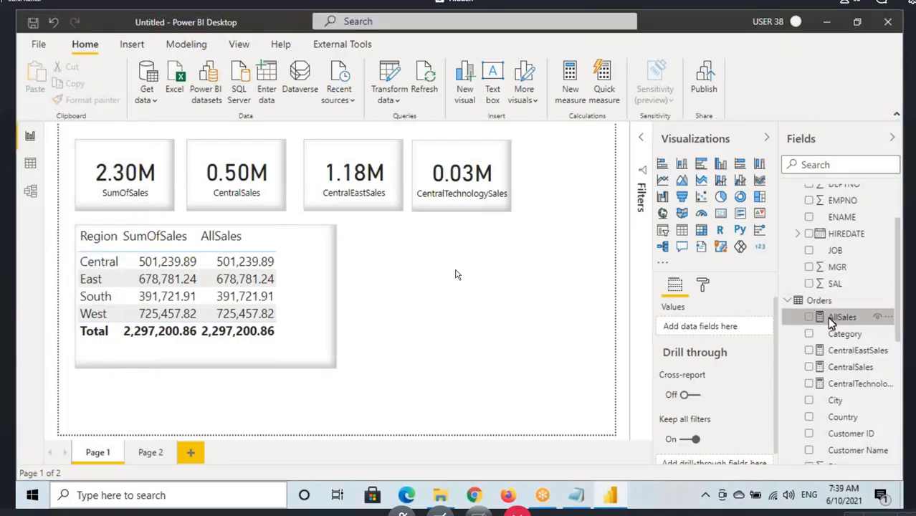
left_click(228, 263)
mouse_move(80, 264)
left_mouse_down()
mouse_move(192, 239)
mouse_move(218, 259)
left_mouse_up()
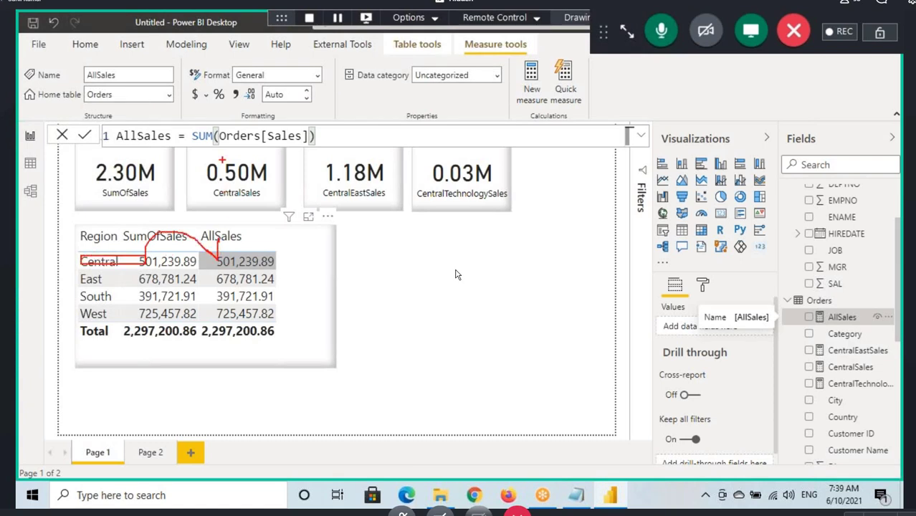
left_click_drag(211, 140, 297, 146)
left_click_drag(76, 251, 118, 321)
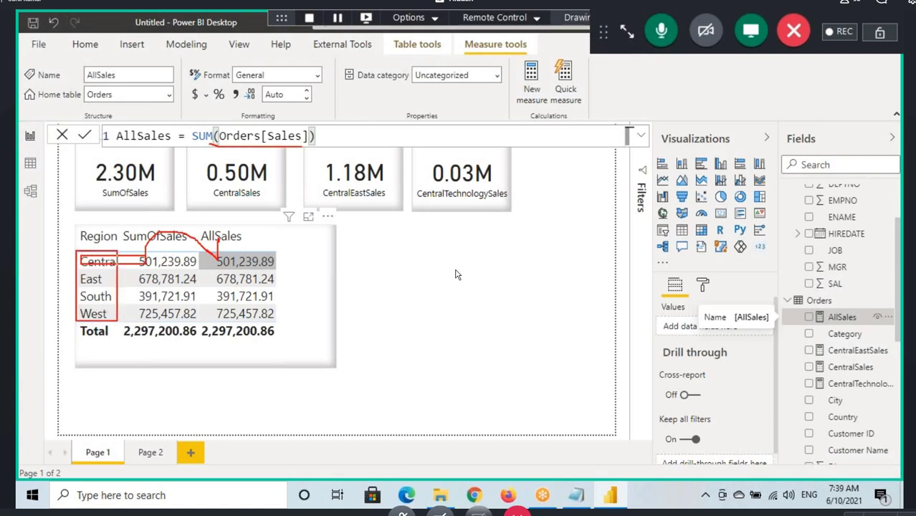
Step: Replace the SUM expression in the AllSales formula with CALCULATE, using SUM(Orders[Sales]) as its expression argument
left_click_drag(192, 136, 316, 136)
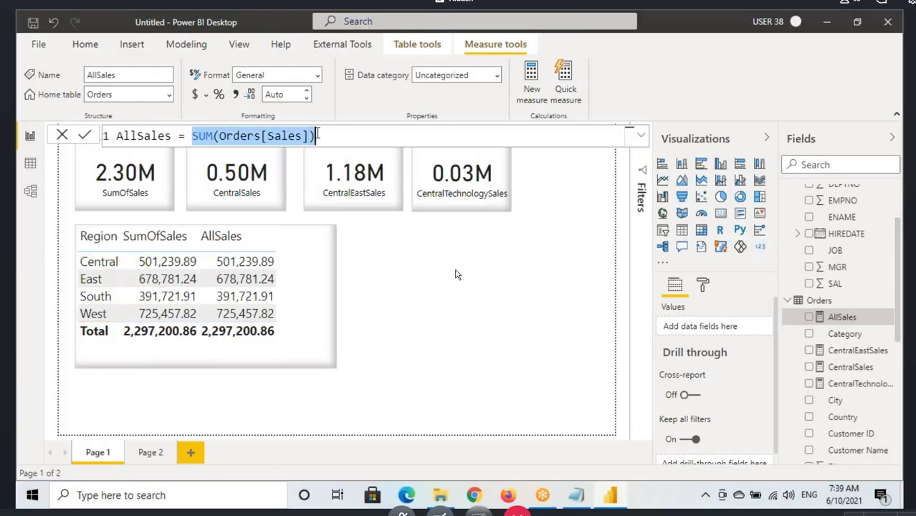
key("BackSpace")
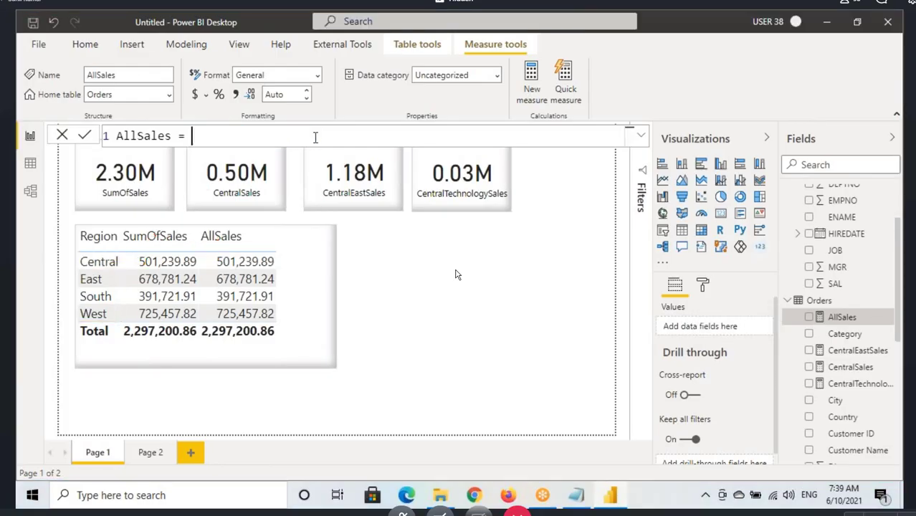
type("c")
key("Tab")
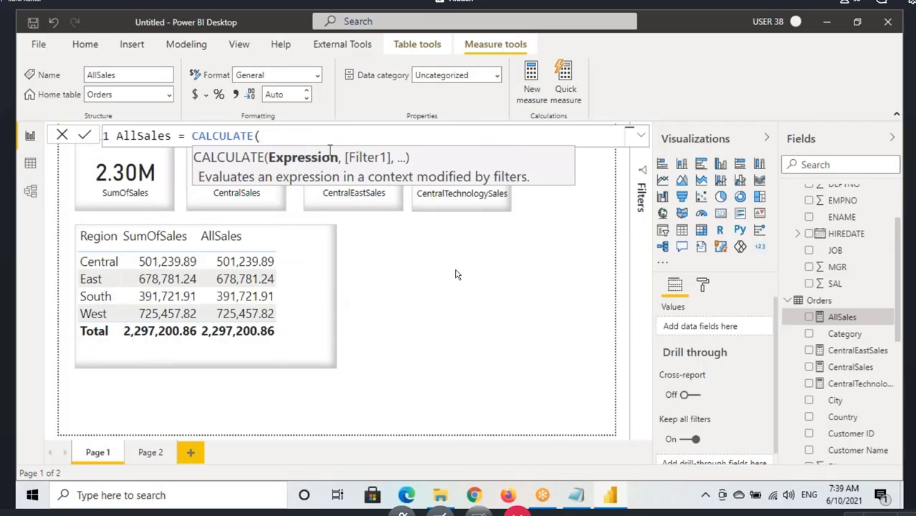
type("sum")
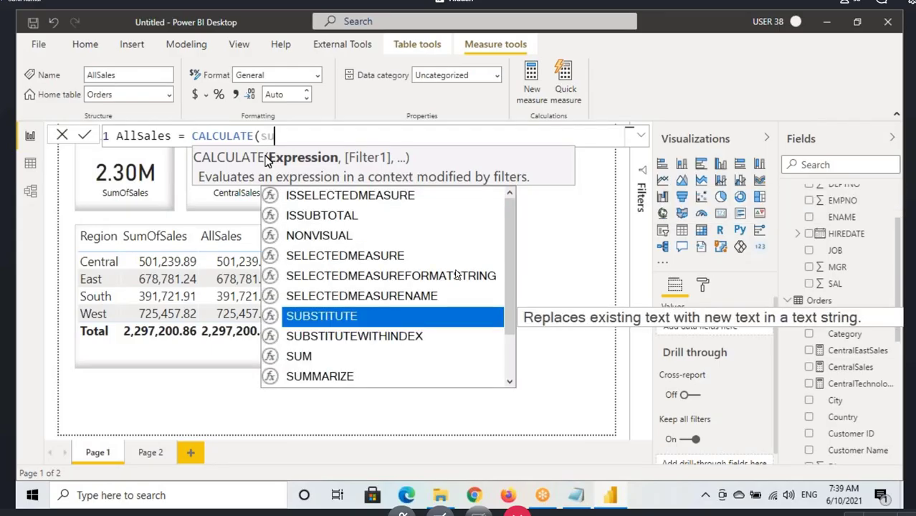
key("Tab")
type("sales")
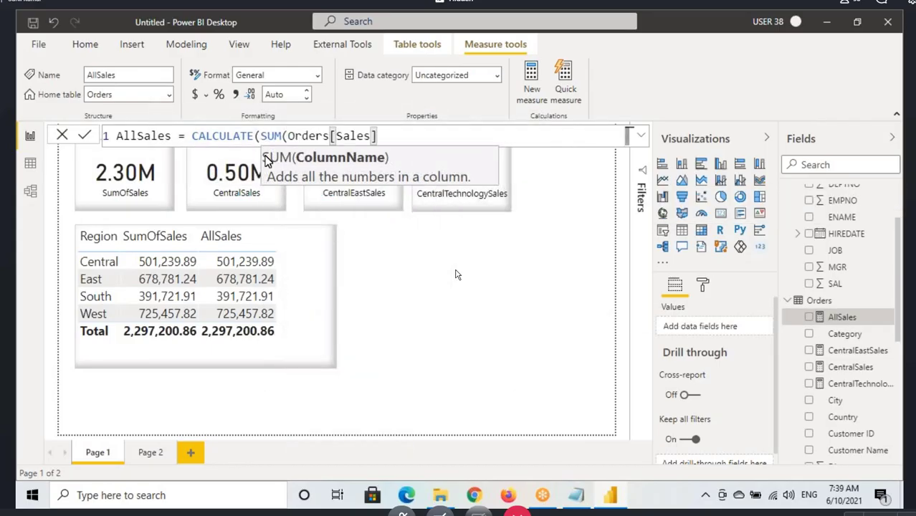
type("),")
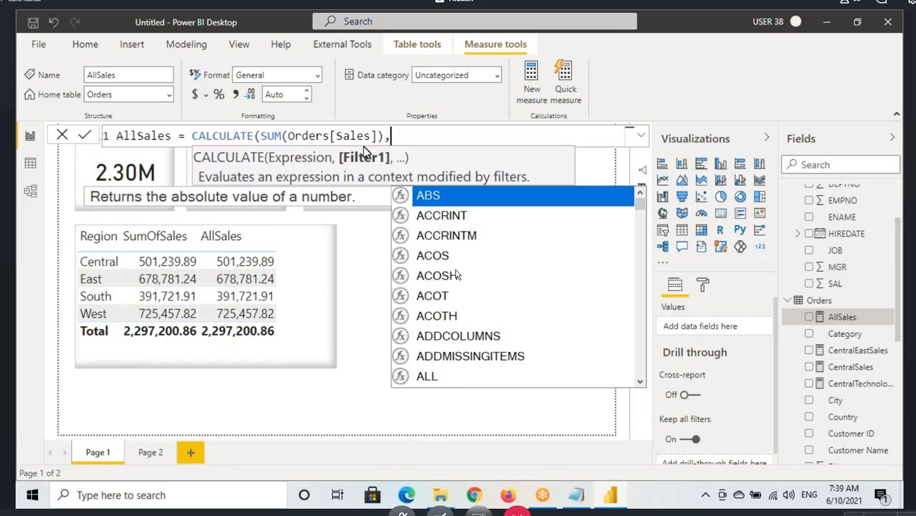
Step: Add ALL with the Orders[Region] column as the filter argument of CALCULATE in the AllSales formula, leaving its parenthesis open
type("all(")
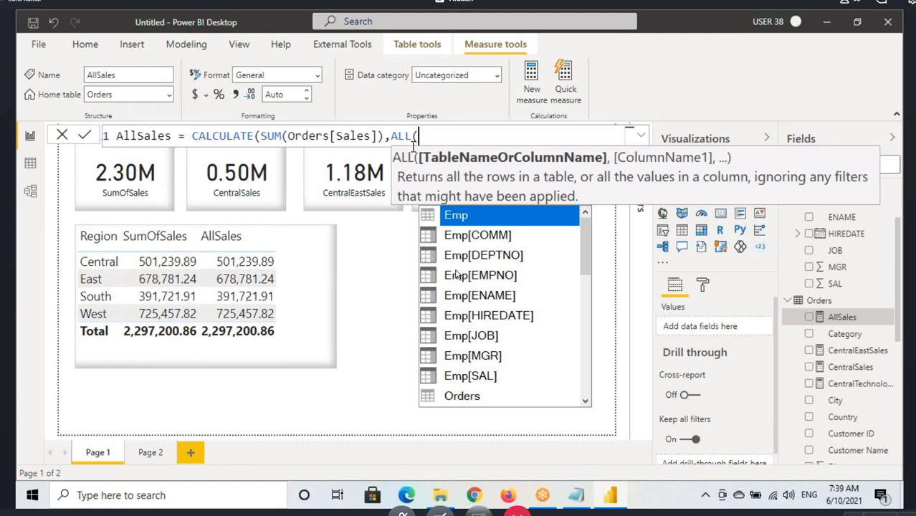
type("regi")
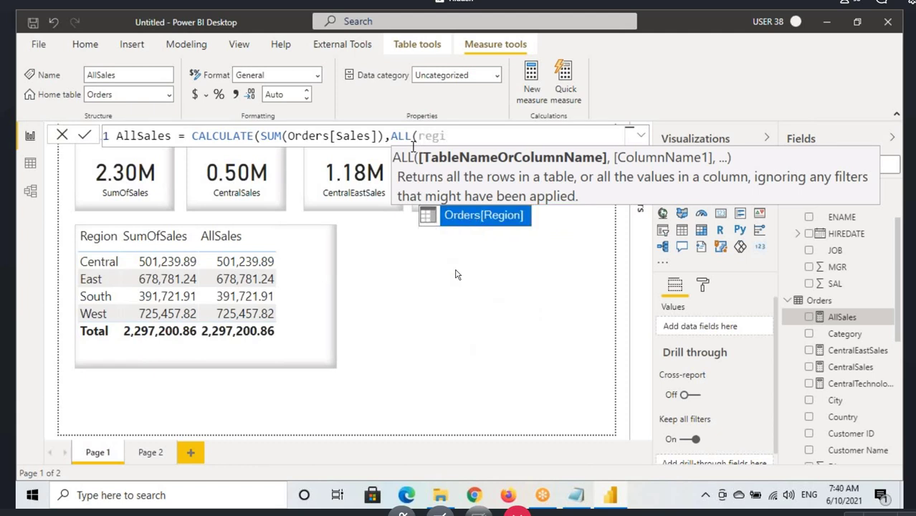
key("Tab")
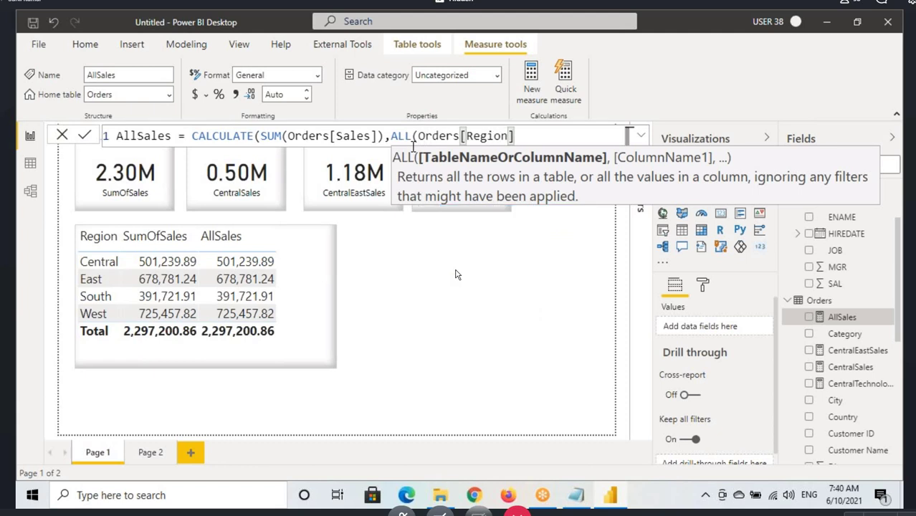
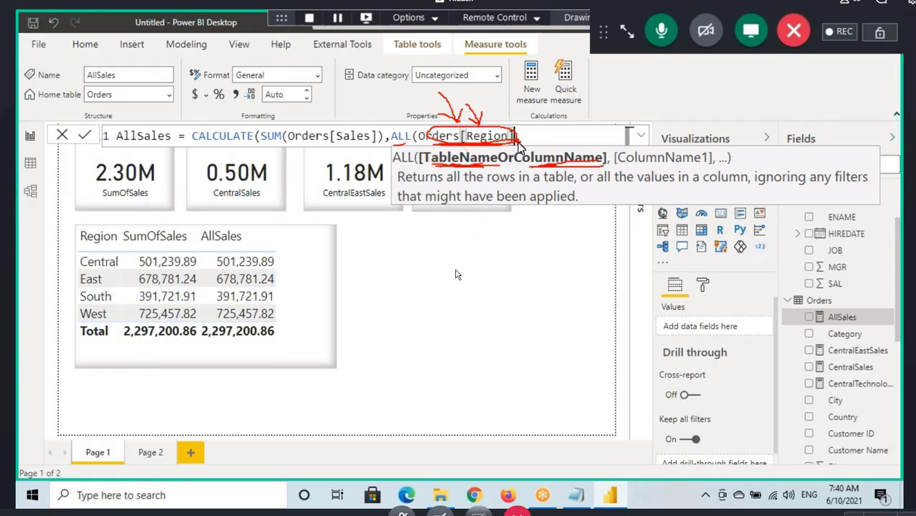
key("Escape")
type(")")
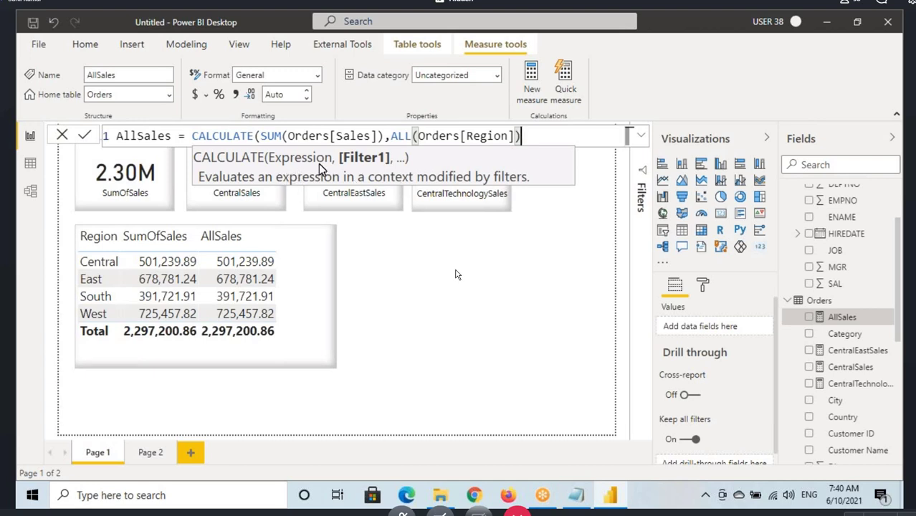
key("BackSpace")
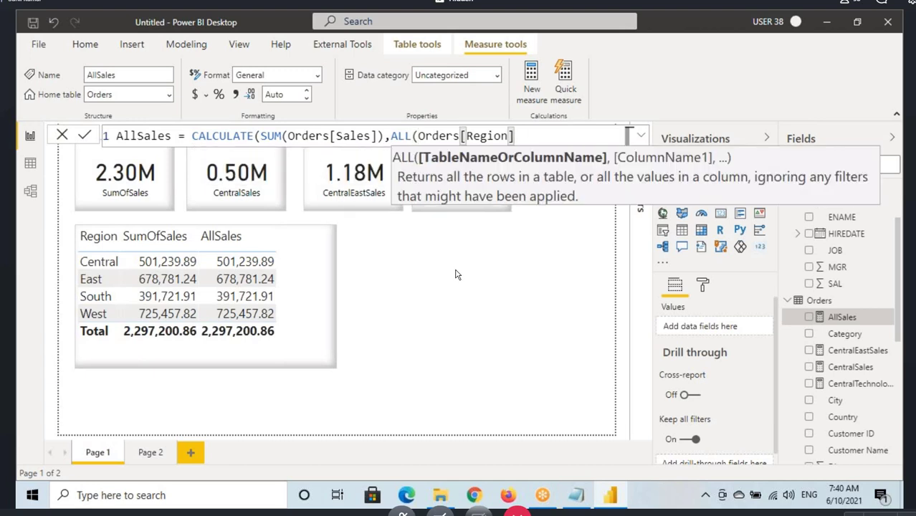
Step: Underline the description of ALL, box SUM(Orders[Sales]), and draw arrows from it and from Central to Central's AllSales value
key("ctrl+2")
left_click_drag(453, 187, 855, 185)
left_click_drag(416, 204, 594, 202)
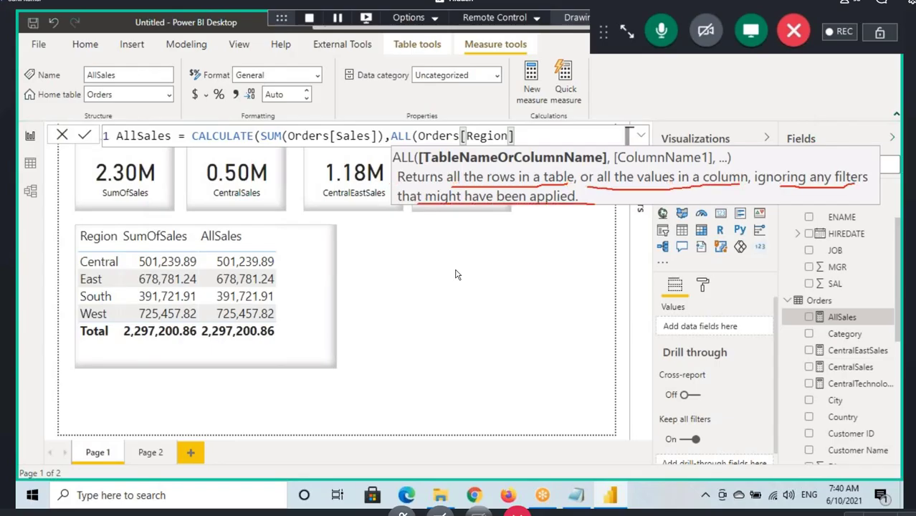
left_click_drag(258, 128, 385, 145)
mouse_move(321, 146)
left_mouse_down()
mouse_move(326, 166)
mouse_move(241, 237)
mouse_move(242, 251)
mouse_move(263, 232)
left_mouse_up()
mouse_move(71, 273)
left_mouse_down()
mouse_move(103, 272)
mouse_move(97, 245)
mouse_move(91, 273)
mouse_move(213, 264)
mouse_move(218, 237)
left_mouse_up()
mouse_move(122, 251)
left_mouse_down()
mouse_move(196, 247)
mouse_move(207, 262)
left_mouse_up()
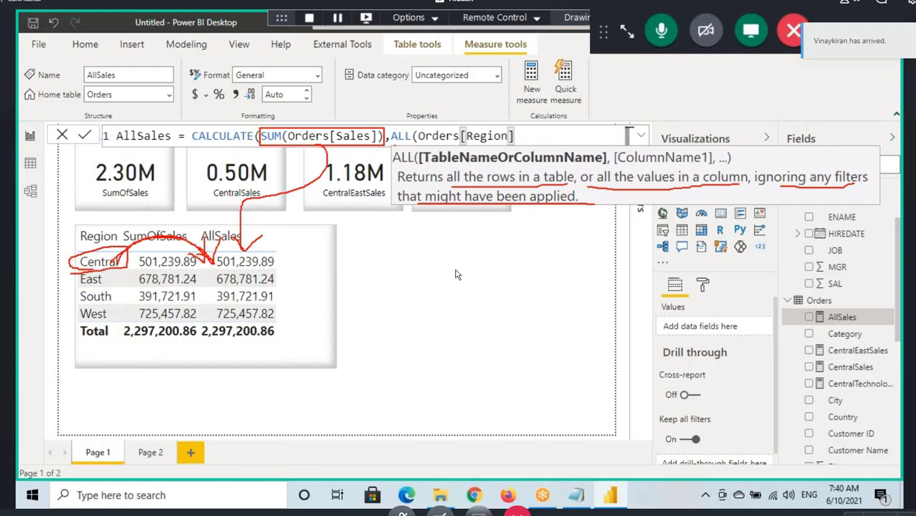
Step: Circle ALL, annotate Region with "4R", cross out Central, underline the table and column arguments, and clear the markings
mouse_move(413, 127)
left_mouse_down()
mouse_move(391, 143)
mouse_move(401, 146)
mouse_move(391, 123)
left_mouse_up()
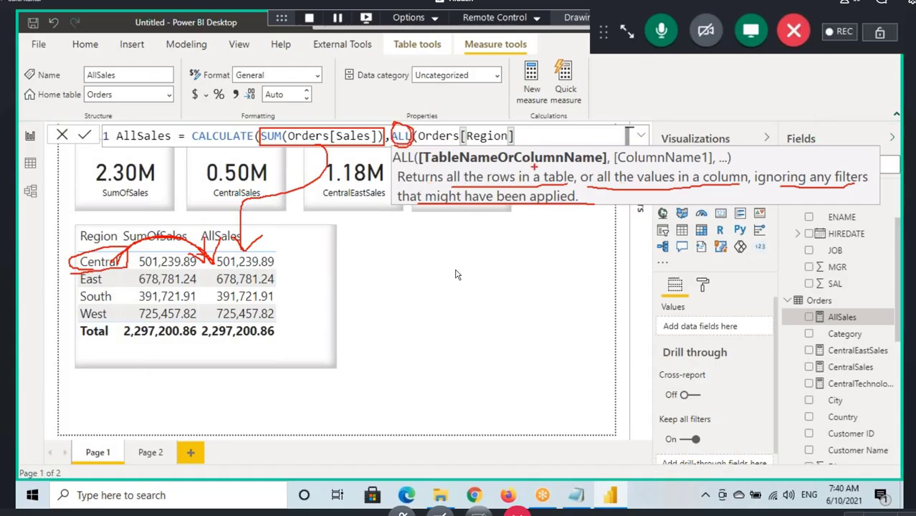
left_click_drag(622, 183, 728, 183)
mouse_move(484, 99)
left_mouse_down()
mouse_move(490, 122)
mouse_move(499, 107)
mouse_move(530, 92)
mouse_move(534, 101)
left_mouse_up()
mouse_move(527, 91)
left_mouse_down()
mouse_move(527, 114)
mouse_move(578, 112)
left_mouse_up()
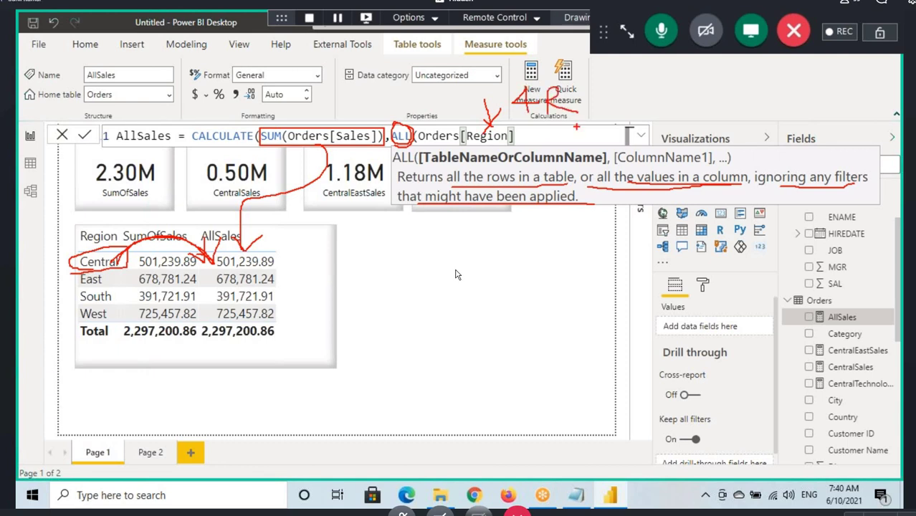
left_click_drag(809, 186, 840, 184)
left_click_drag(439, 208, 562, 208)
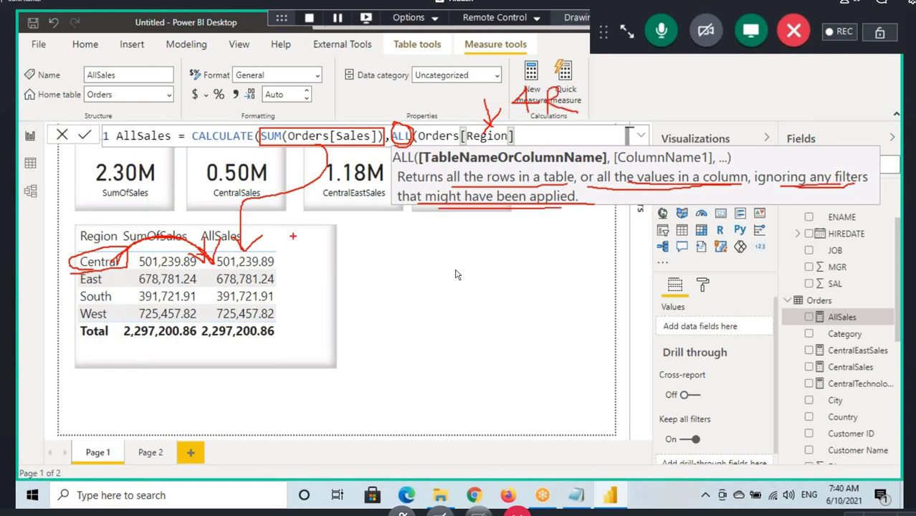
mouse_move(92, 267)
left_mouse_down()
mouse_move(112, 248)
mouse_move(119, 269)
left_mouse_up()
left_click_drag(428, 155, 431, 162)
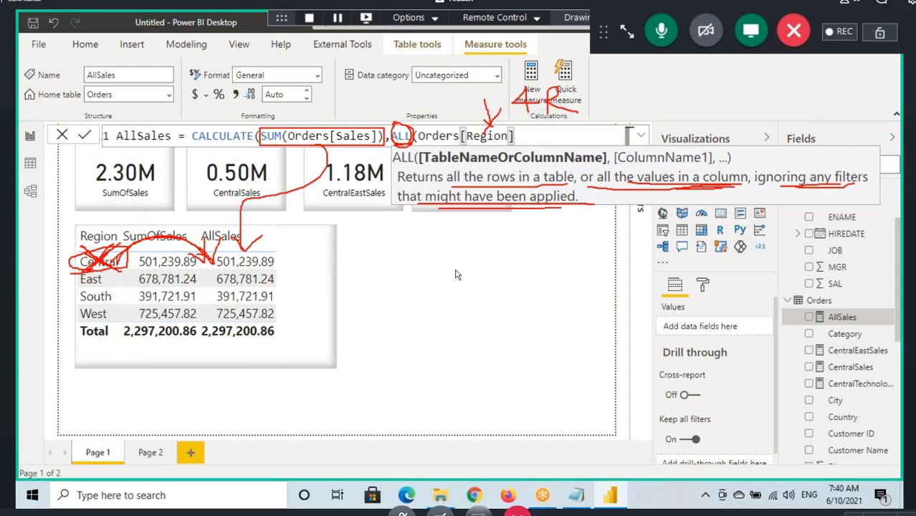
left_click_drag(445, 143, 502, 142)
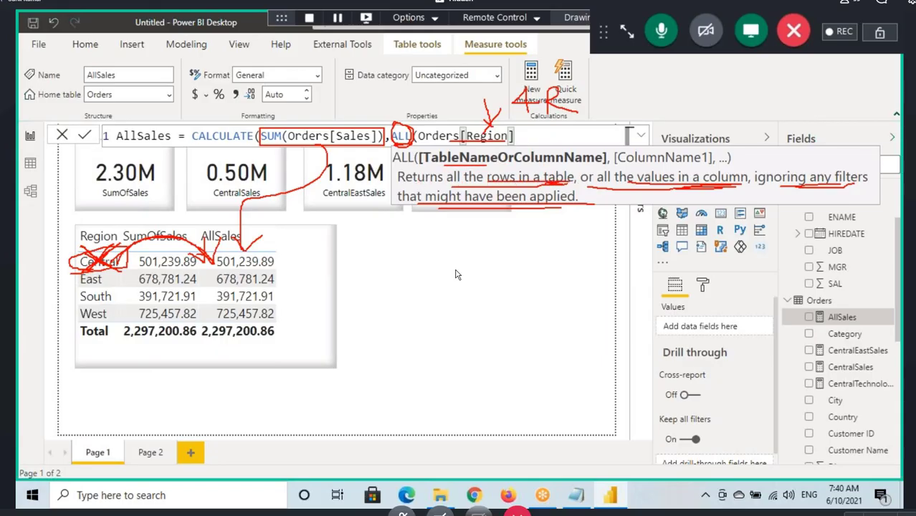
mouse_move(440, 162)
left_mouse_down()
mouse_move(466, 153)
mouse_move(510, 168)
left_mouse_up()
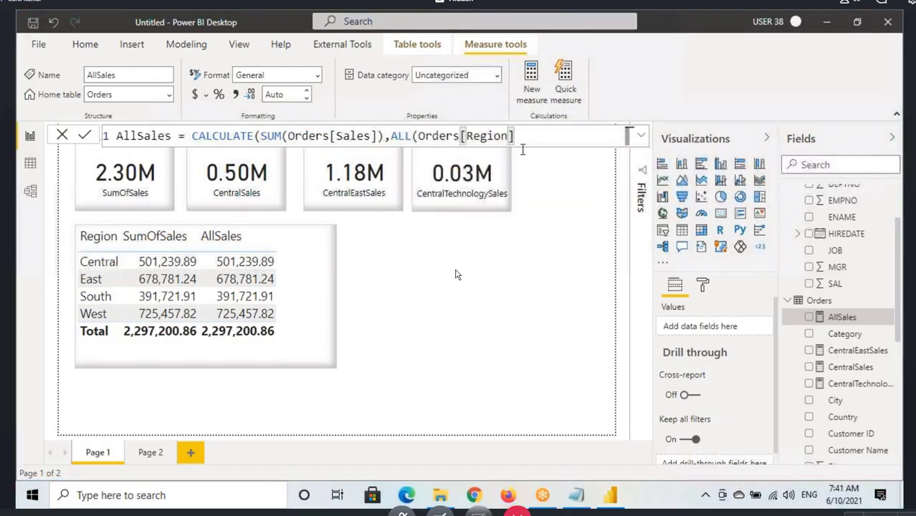
Step: Close the ALL and CALCULATE functions and commit the AllSales formula
type(")))")
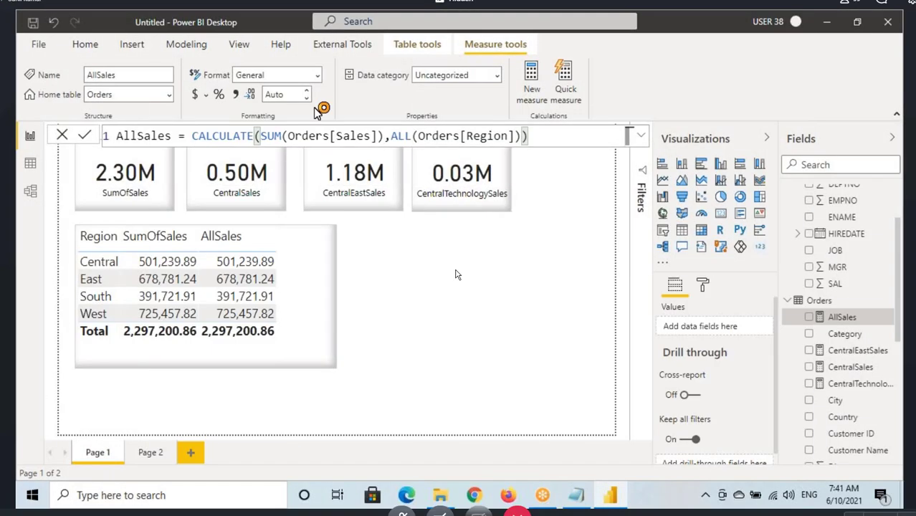
key("Return")
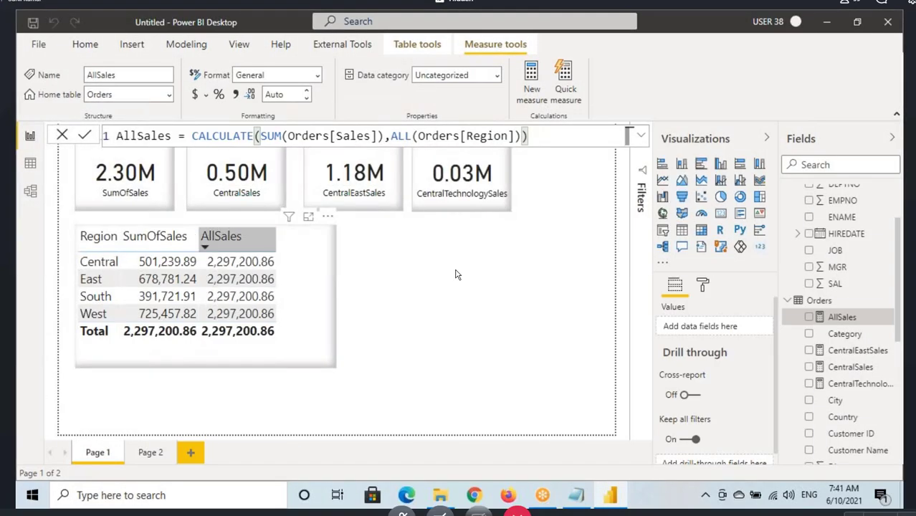
Step: Mark the SUM and ALL arguments in the AllSales formula, cross out Central, circle Orders[Region], and clear the markings
mouse_move(187, 128)
left_mouse_down()
mouse_move(238, 145)
mouse_move(565, 149)
left_mouse_up()
mouse_move(276, 146)
left_mouse_down()
mouse_move(383, 140)
mouse_move(297, 122)
mouse_move(285, 104)
mouse_move(287, 121)
mouse_move(307, 108)
mouse_move(302, 125)
left_mouse_up()
left_click_drag(399, 144, 500, 145)
left_click_drag(280, 145, 324, 145)
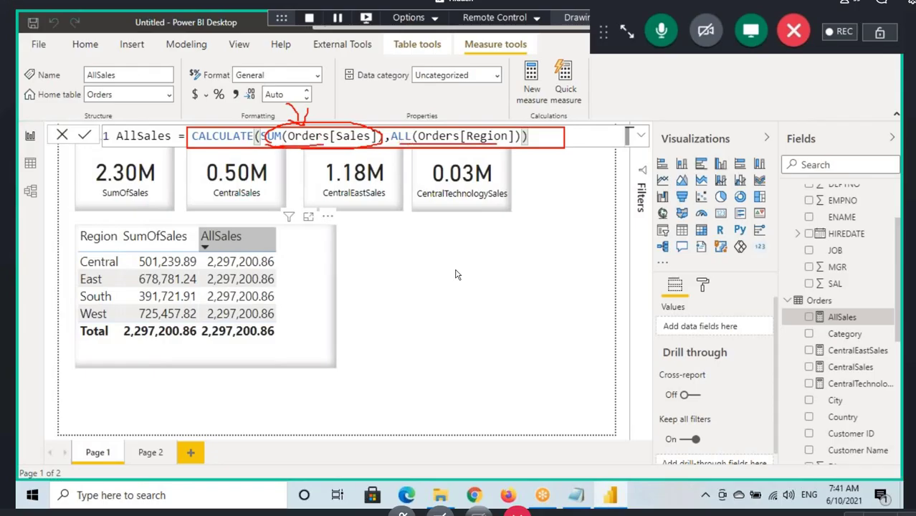
mouse_move(79, 267)
left_mouse_down()
mouse_move(118, 267)
mouse_move(87, 271)
left_mouse_up()
left_click_drag(84, 246, 123, 273)
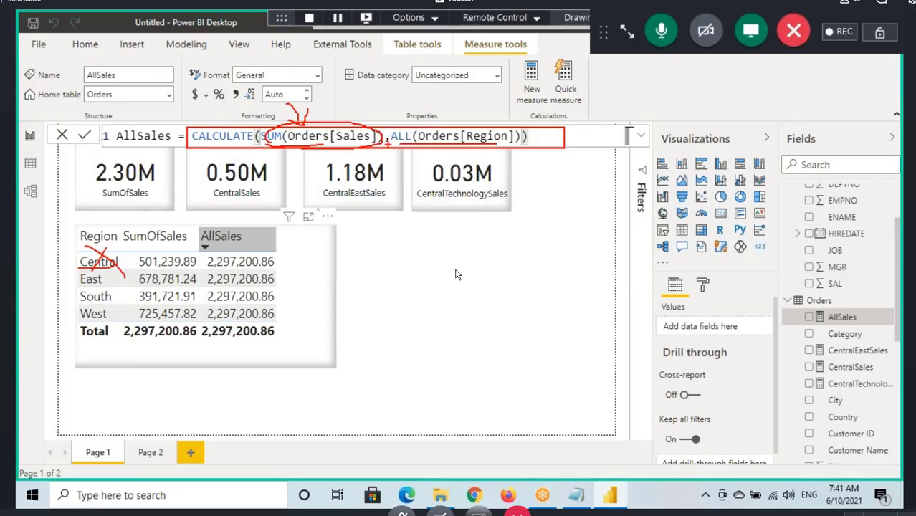
left_click_drag(111, 253, 93, 278)
left_click_drag(84, 242, 129, 274)
mouse_move(423, 144)
left_mouse_down()
mouse_move(531, 141)
mouse_move(459, 153)
left_mouse_up()
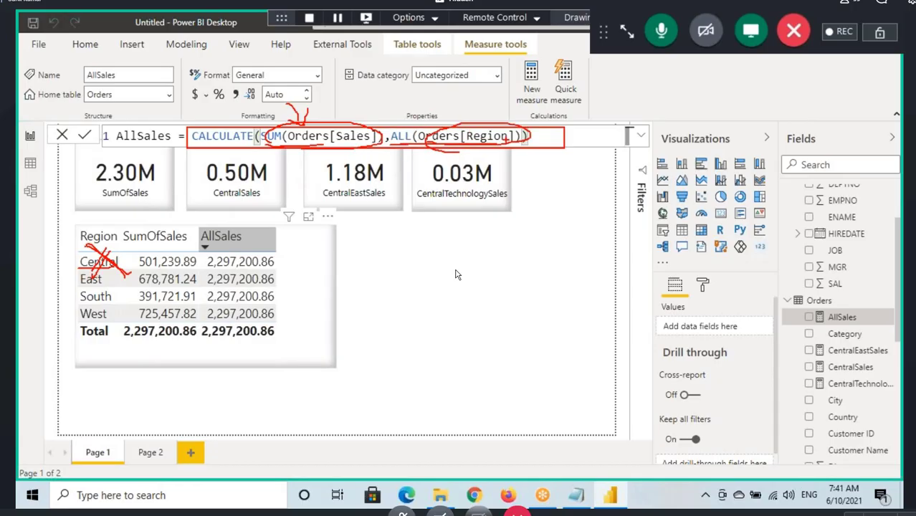
key("Escape")
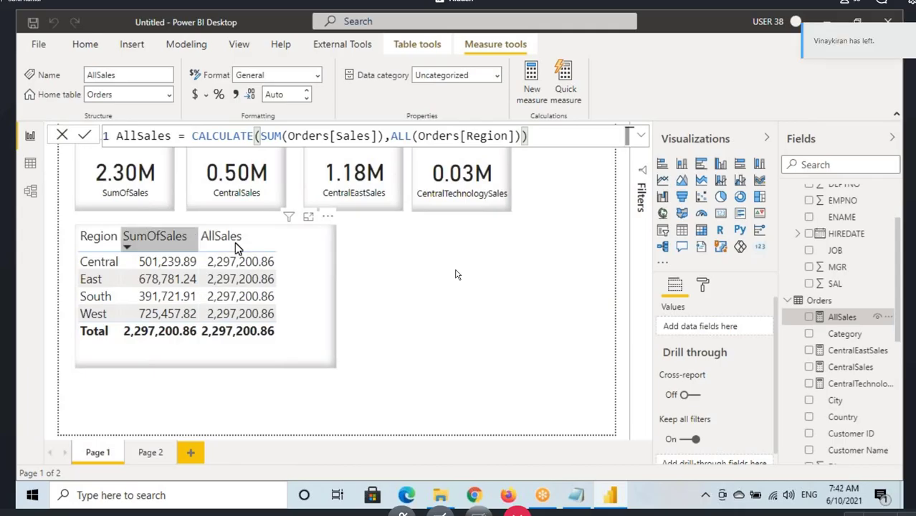
Step: Create a measure named %Sales in the Orders table using DIVIDE with SUM(Orders[Sales]) as numerator, and begin the denominator with "cal"
left_click(819, 300)
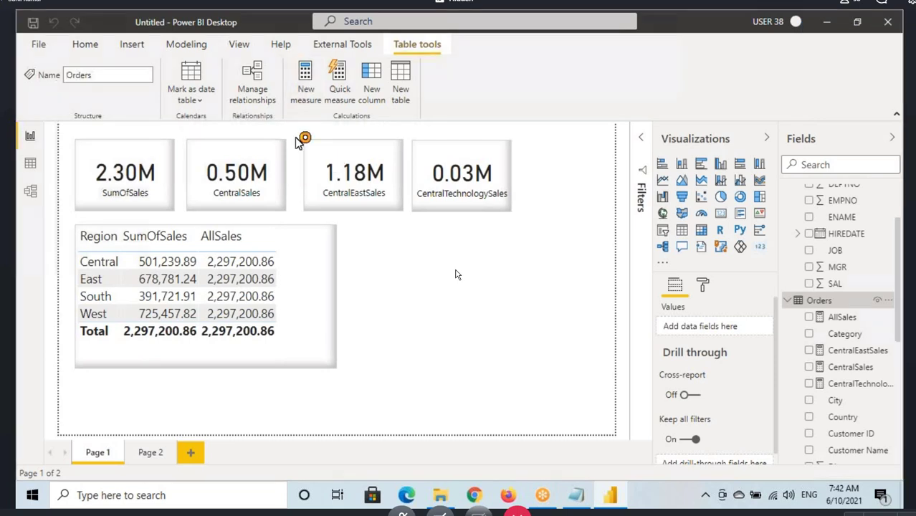
left_click(305, 83)
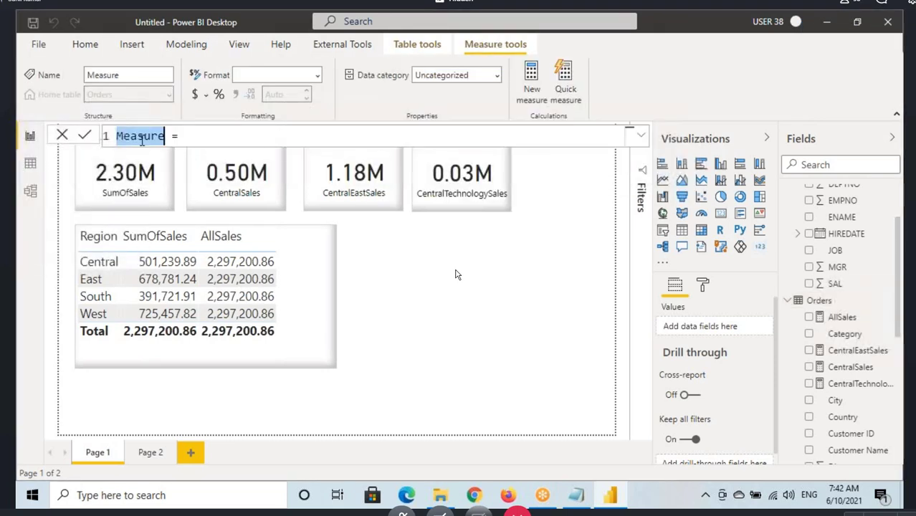
type("%Sales = ")
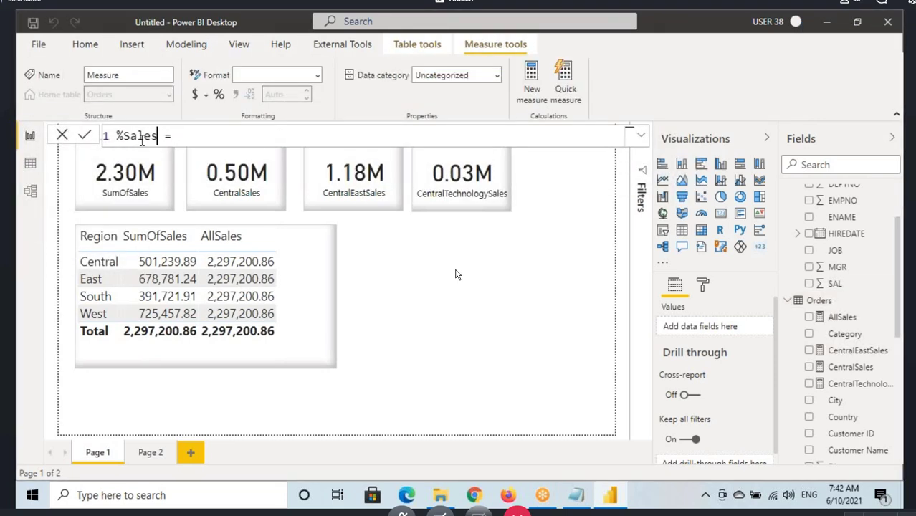
type("DIVIDE(")
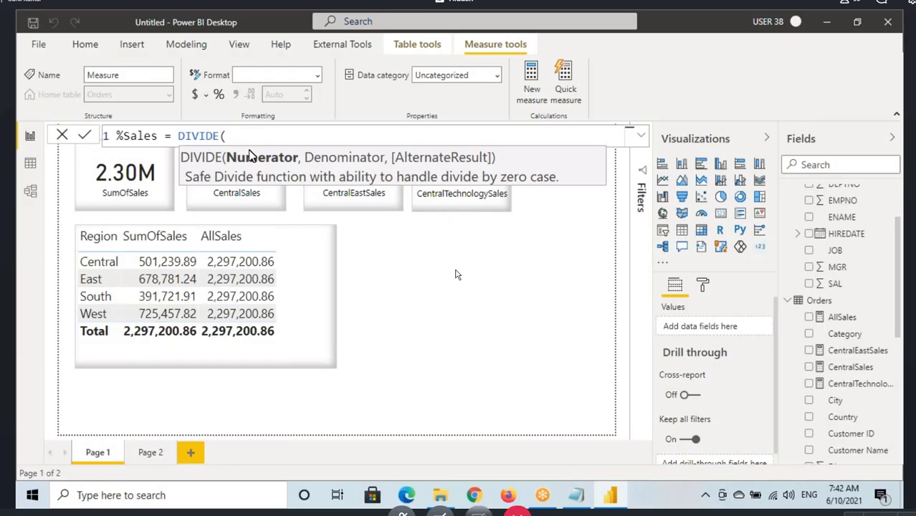
left_click(223, 136)
type("SUM(Orders[S")
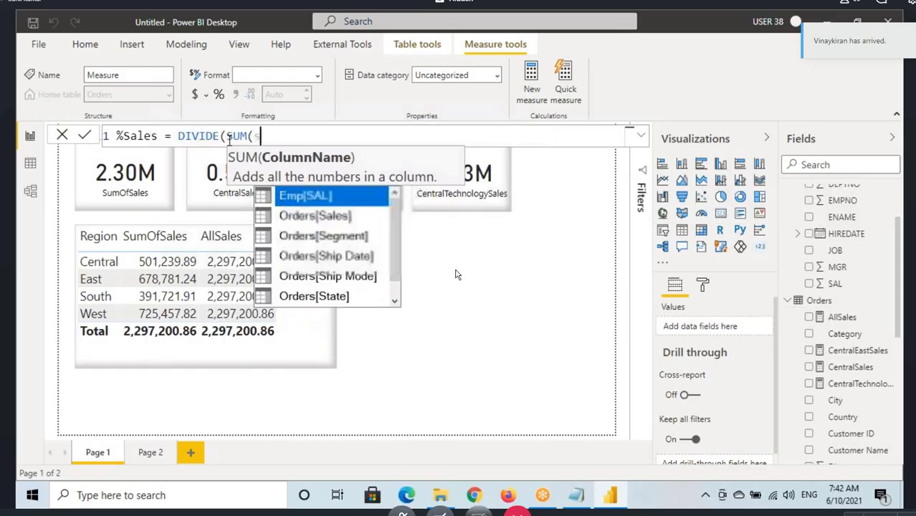
type("ales")
key("Tab")
type("),")
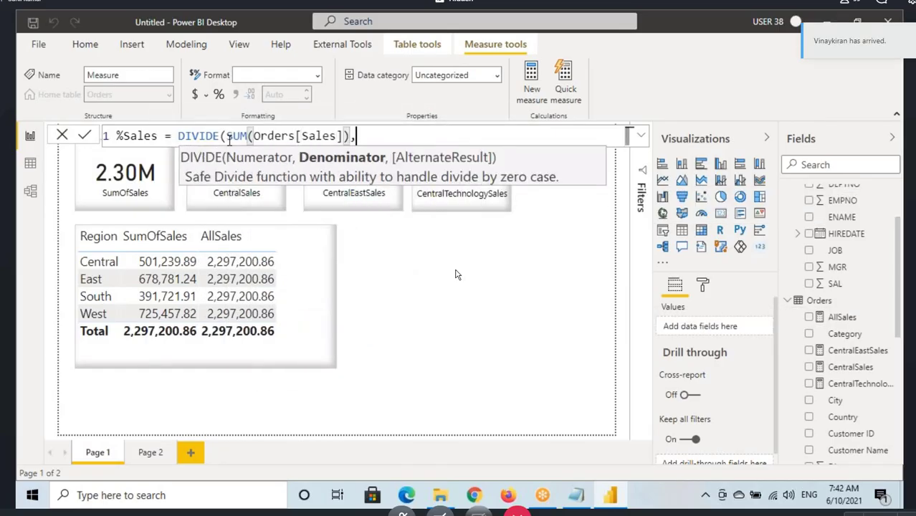
type("cal")
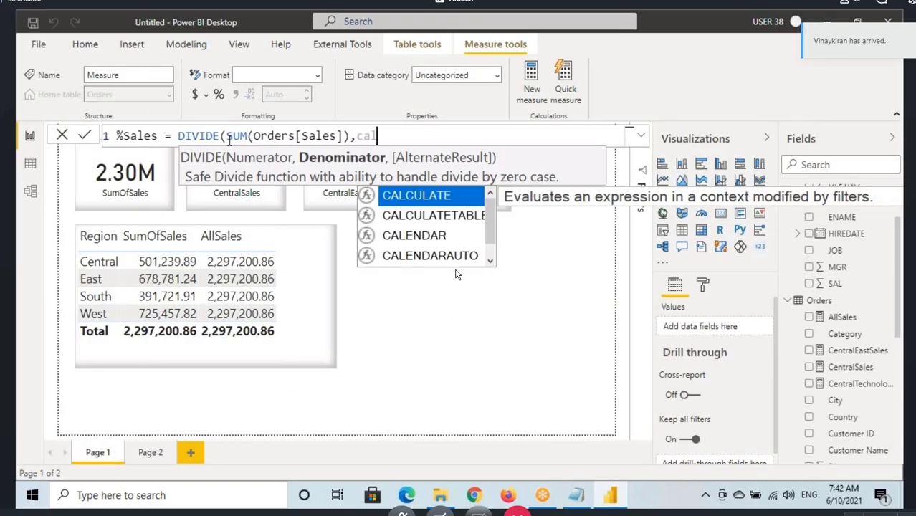
Step: Highlight the SUM(Orders[Sales]) numerator in the %Sales formula and underline DIVIDE's Numerator and Denominator arguments
key("ctrl+Left")
key("ctrl+Left")
key("ctrl+Left")
key("ctrl+Left")
key("ctrl+Left")
key("ctrl+Left")
key("ctrl+Left")
key("ctrl+Left")
key("ctrl+Left")
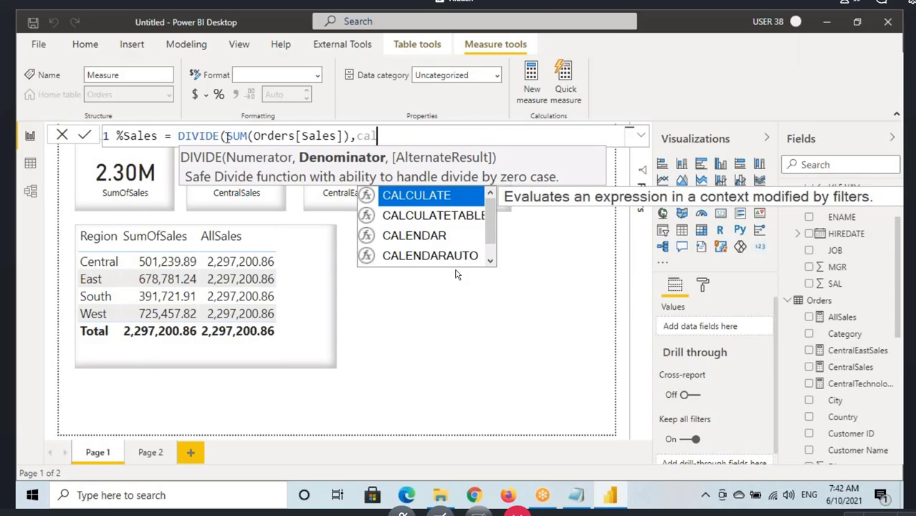
key("ctrl+shift+Right")
key("ctrl+shift+Right")
key("ctrl+shift+Right")
key("ctrl+shift+Right")
key("ctrl+shift+Right")
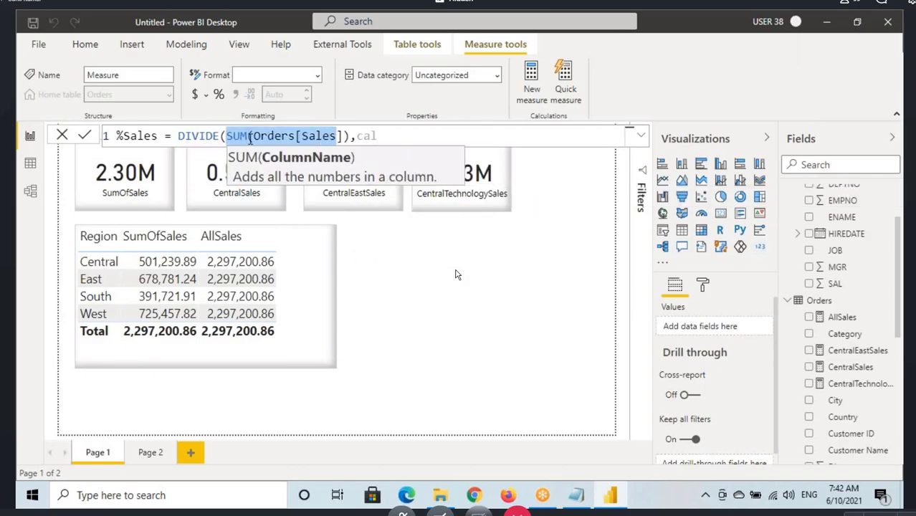
key("Left")
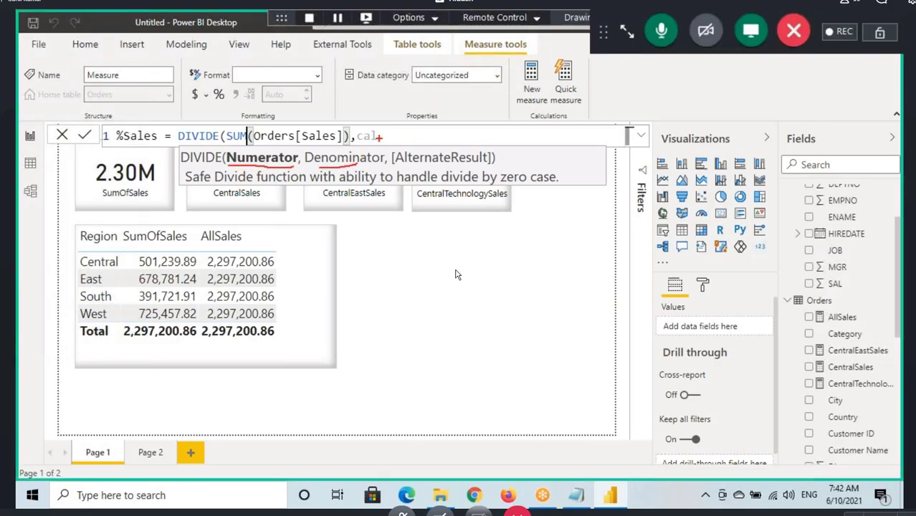
Step: Move the DIVIDE expression onto a second line of the %Sales formula and return to its end
key("ctrl+Left")
key("ctrl+Left")
key("ctrl+Left")
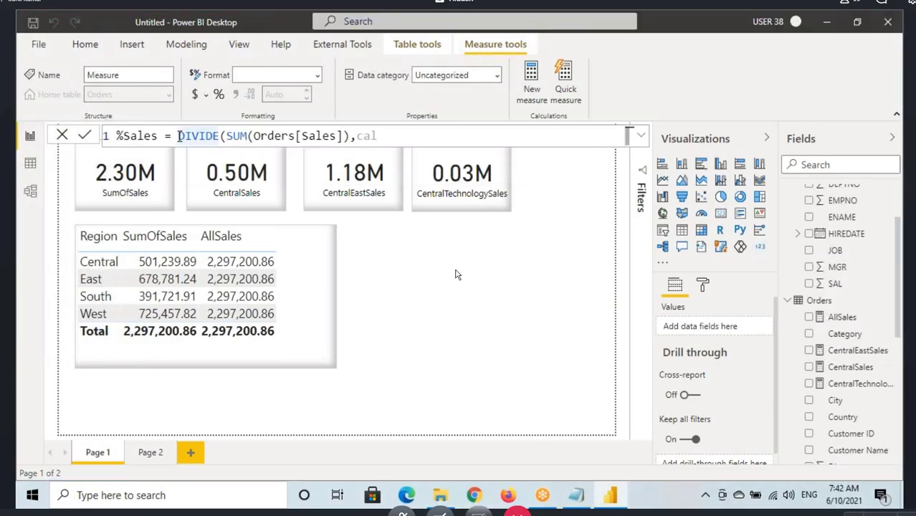
key("shift+Return")
key("End")
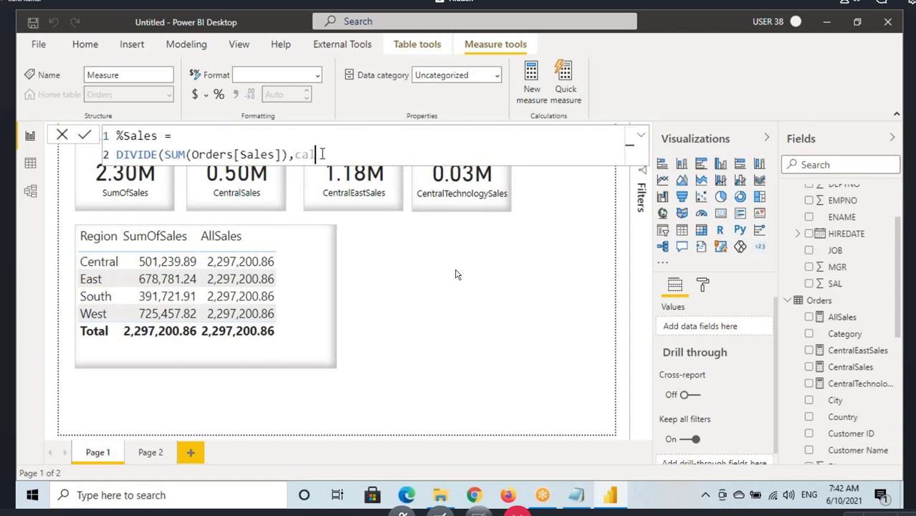
Step: Start the %Sales denominator with CALCULATE, using SUM(Orders[Sales]) as its expression
key("Tab")
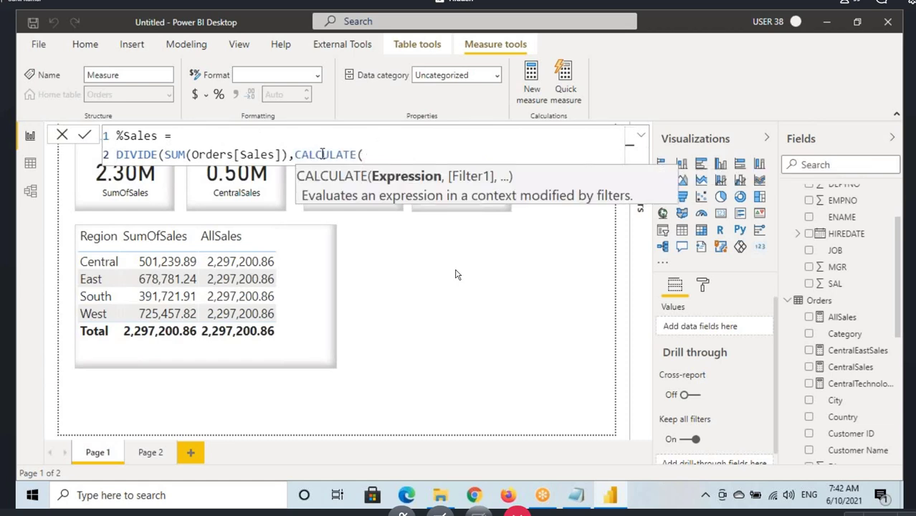
type("SUM(Orders[Sale")
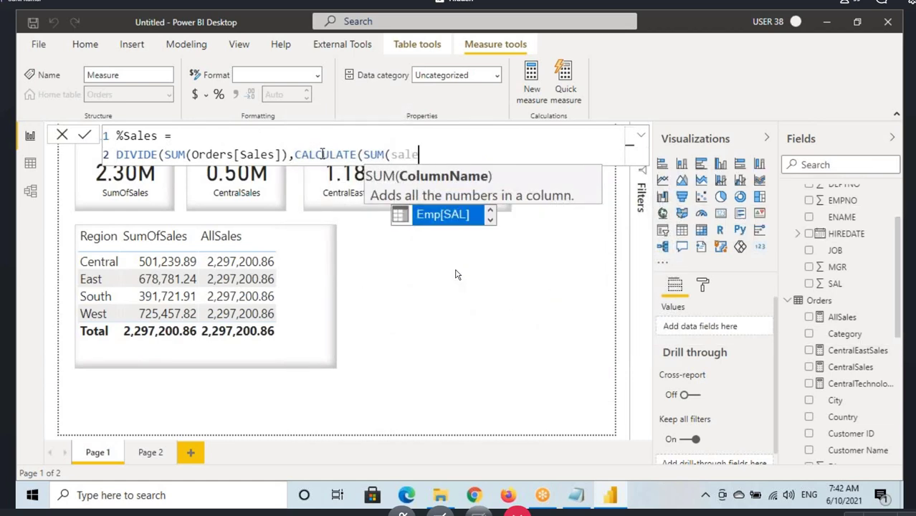
type("s")
key("Tab")
type(")")
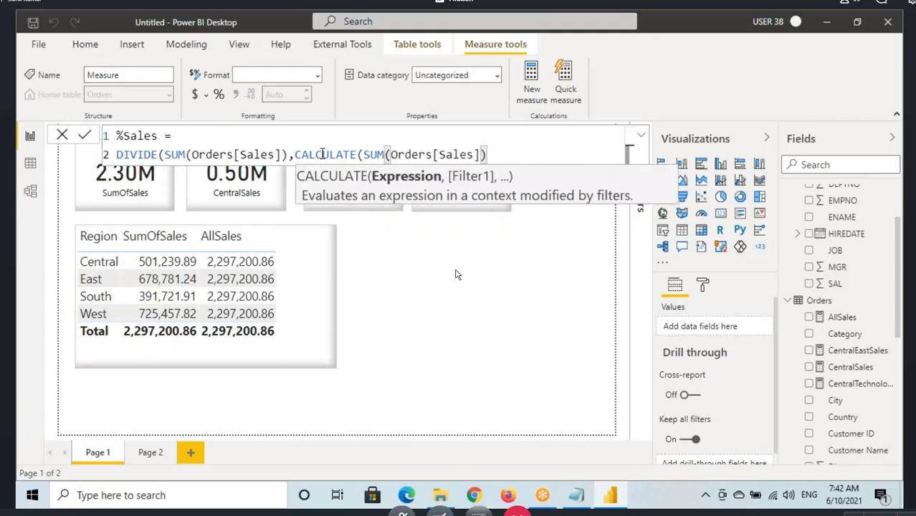
Step: Add ALL(Orders[Region]) as the CALCULATE filter, close the DIVIDE expression, and commit the %Sales measure
type(",all")
key("Tab")
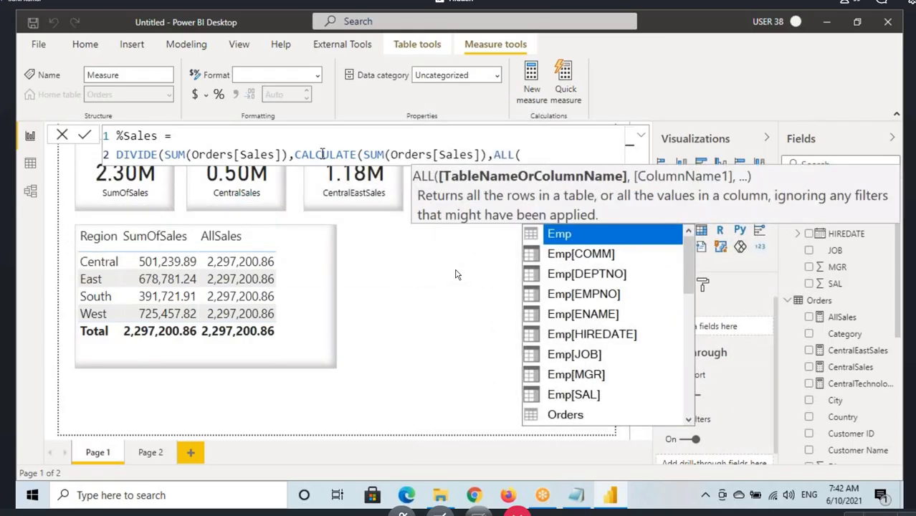
type("rs[Region")
key("Tab")
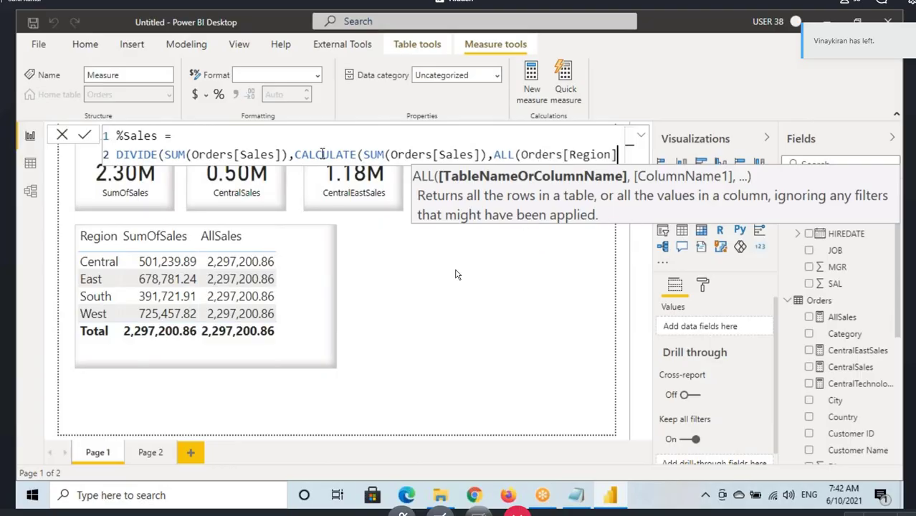
key("shift+Return")
type(")")
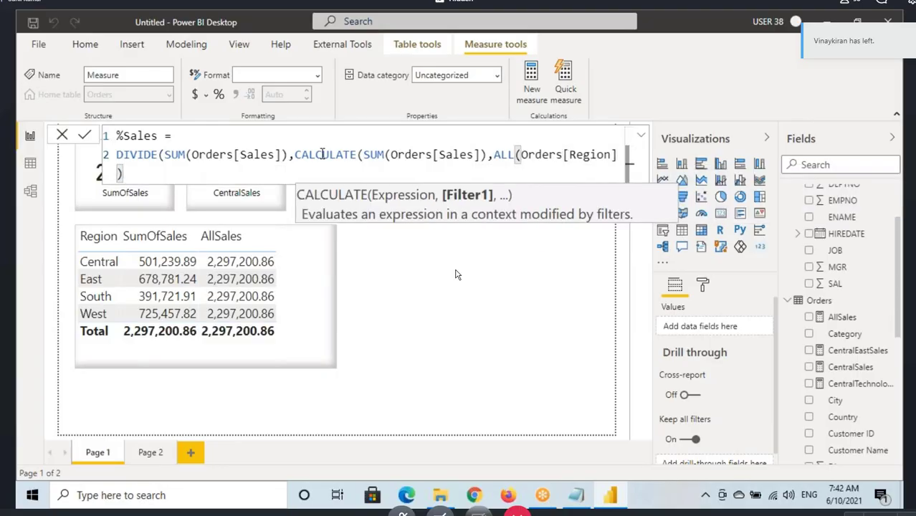
type(")")
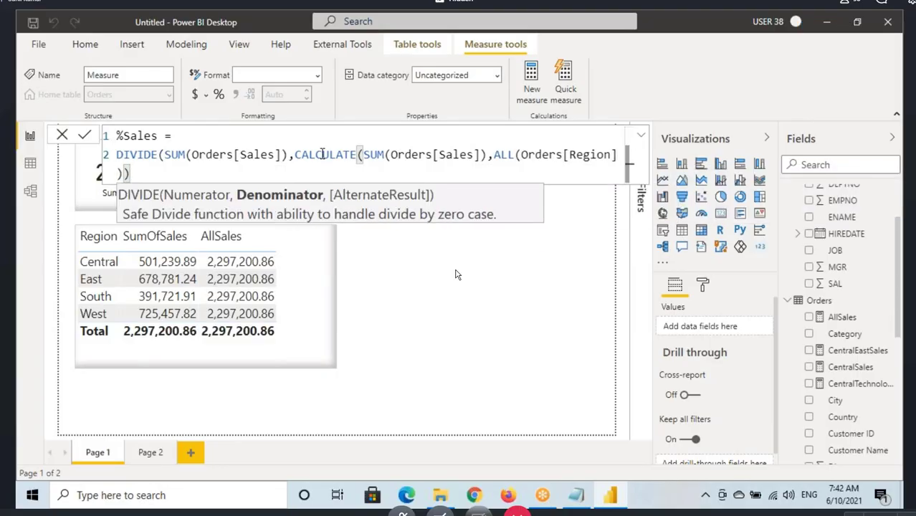
type(")")
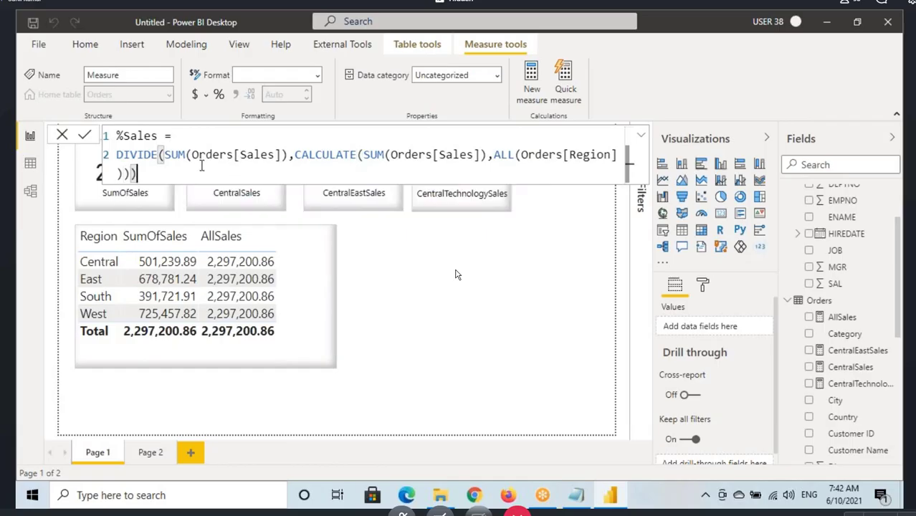
left_click_drag(166, 154, 487, 154)
left_click(169, 177)
key("Return")
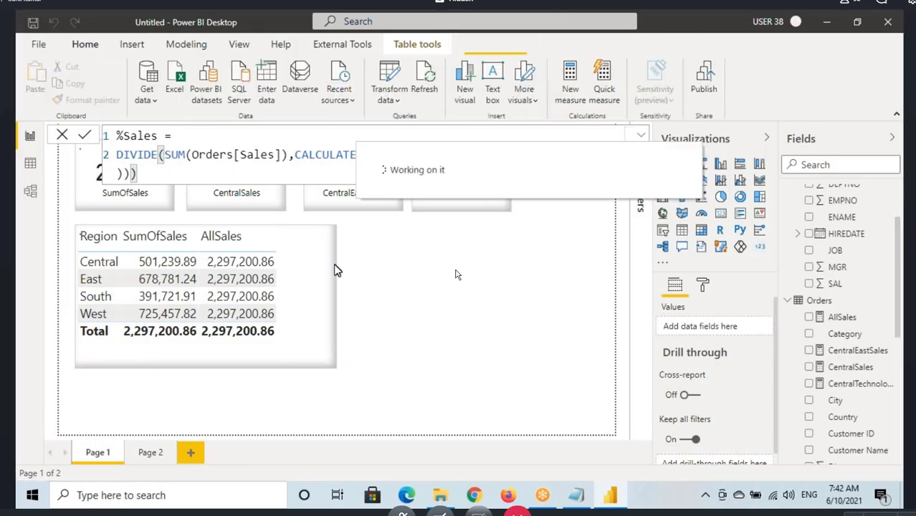
Step: Add %Sales to the region table, widening the visual to fit, and format the measure as a percentage with 2 decimals
left_click_drag(322, 289, 338, 308)
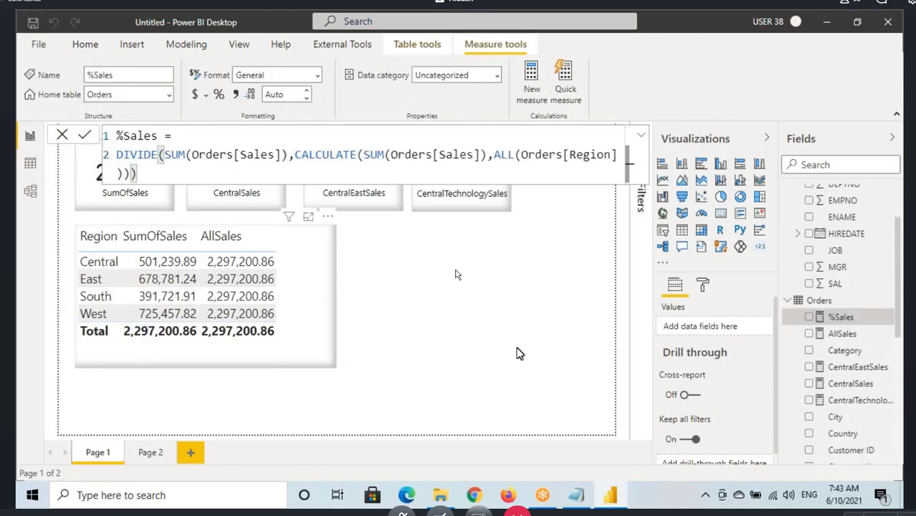
left_click_drag(840, 317, 545, 325)
left_click_drag(313, 327, 383, 325)
left_click(838, 317)
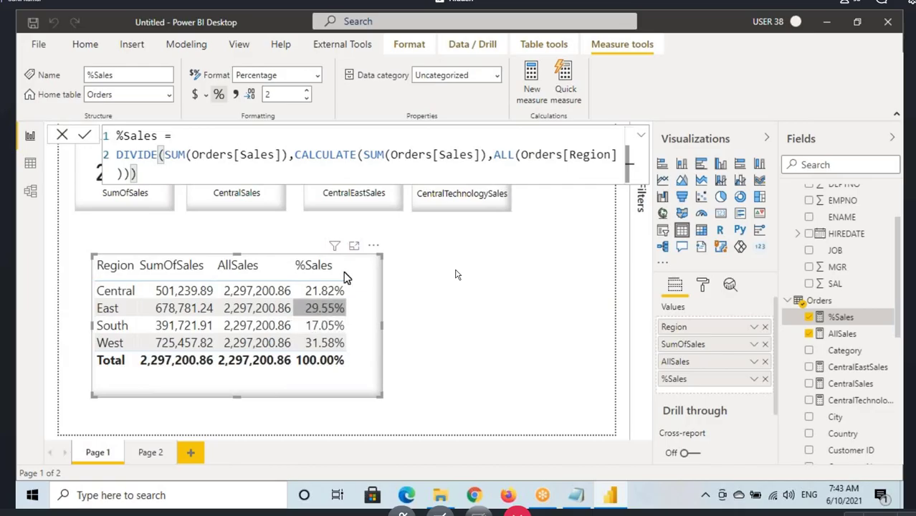
Step: Replace the SUM(Orders[Sales]) numerator in the %Sales formula with the [SumOfSales] measure
left_click(182, 165)
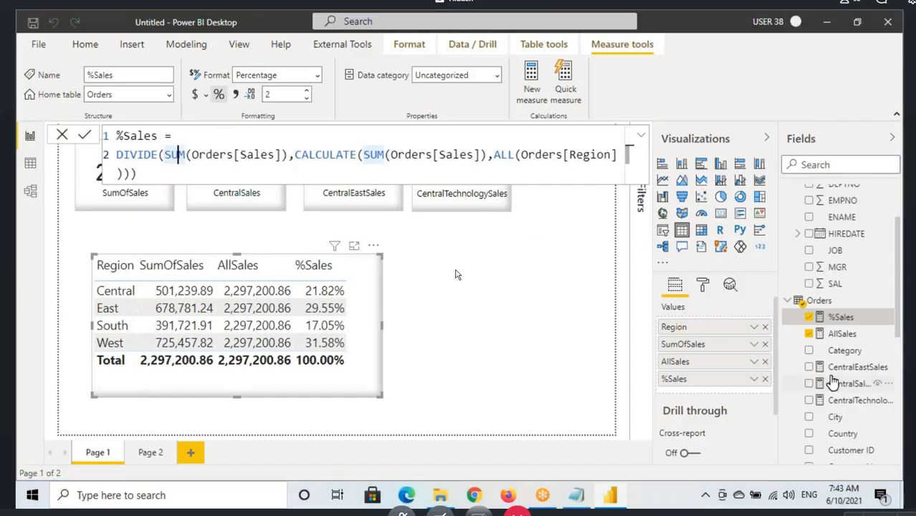
scroll(840, 430, "down", 5)
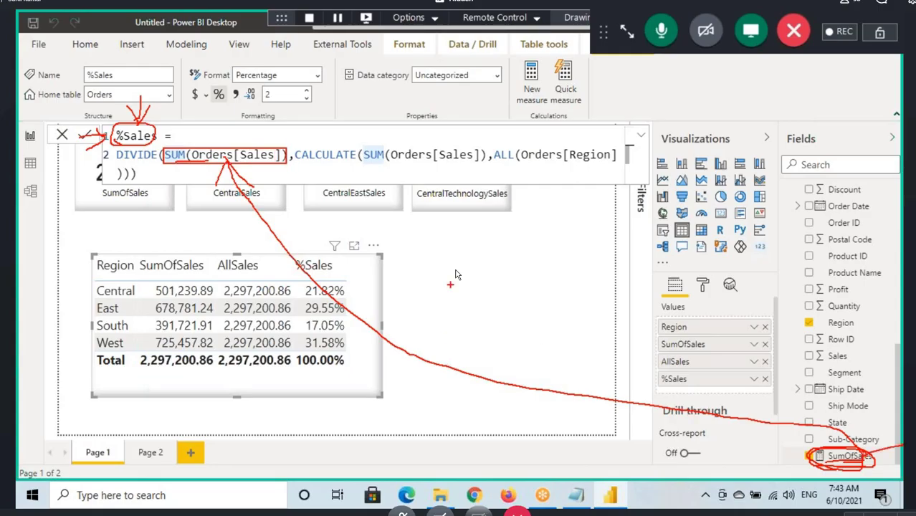
key("Escape")
left_click_drag(164, 154, 288, 154)
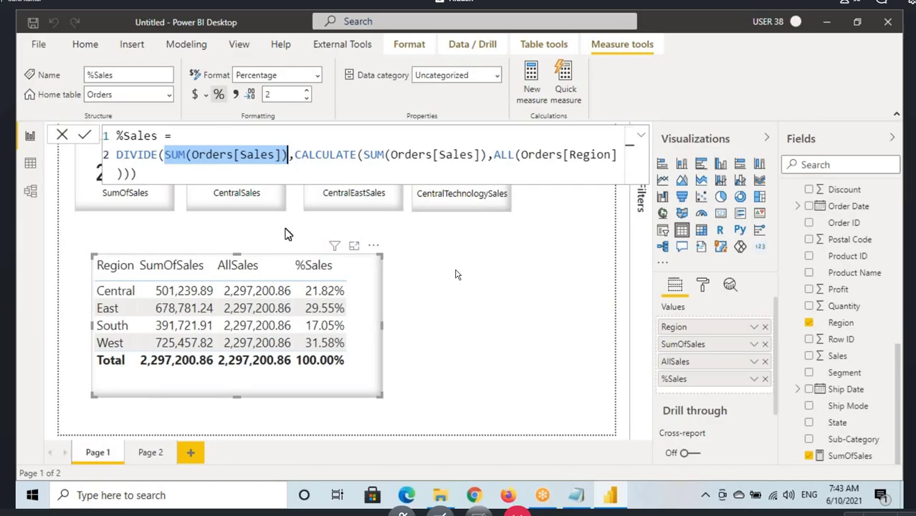
key("BackSpace")
type("sumo")
key("Tab")
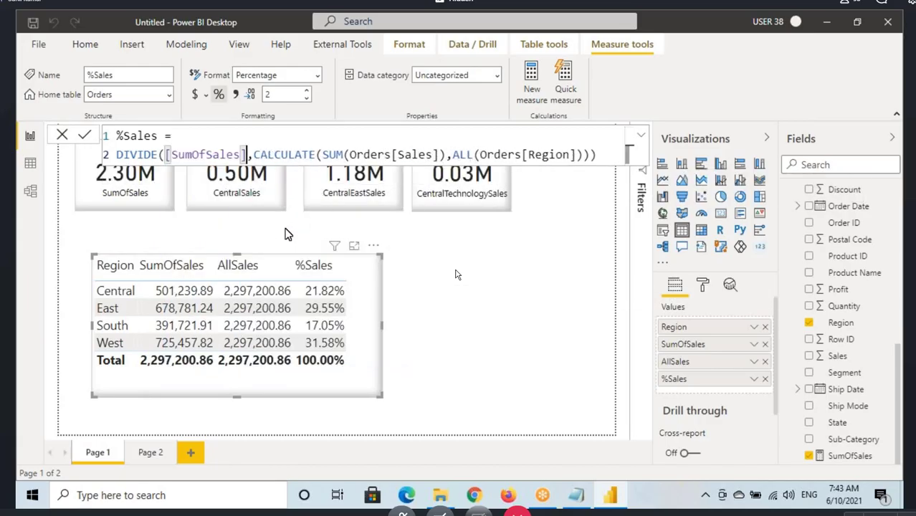
left_click(179, 154)
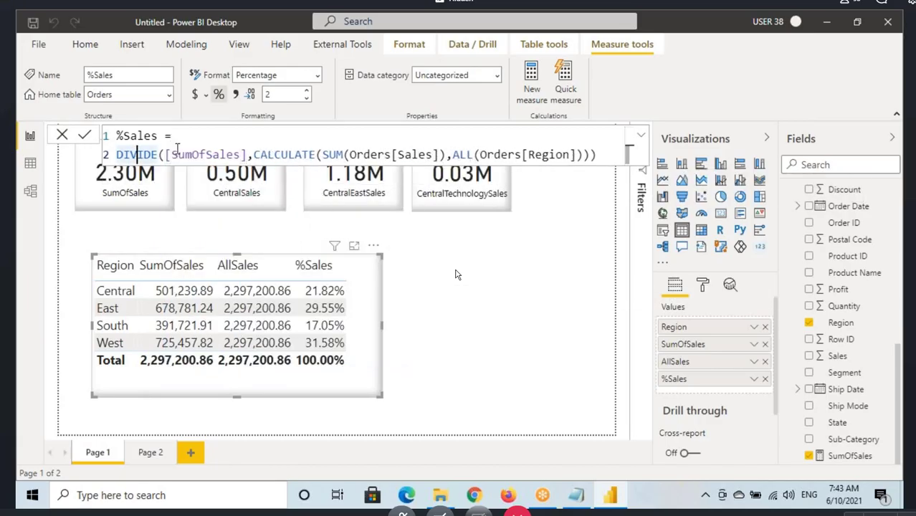
Step: Replace the CALCULATE denominator in the %Sales formula with the [AllSales] measure and commit the formula
left_click_drag(254, 154, 585, 154)
scroll(860, 301, "up", 5)
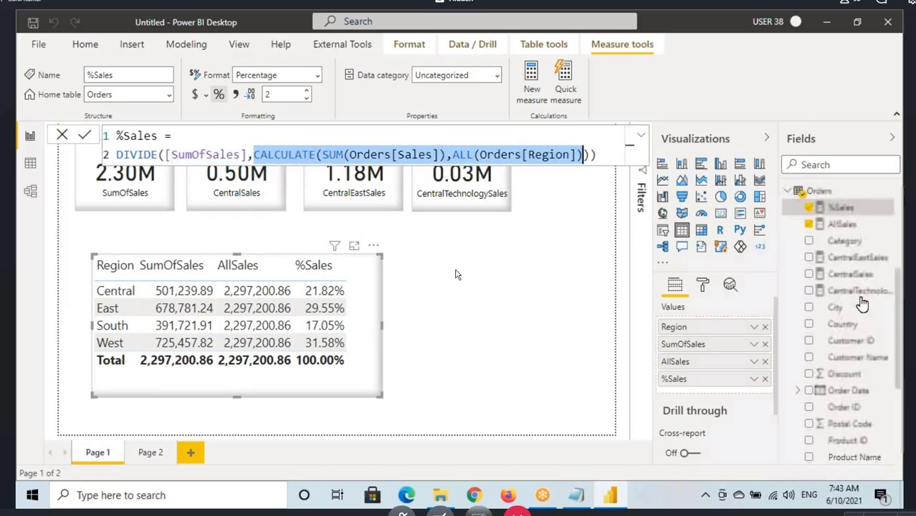
left_click_drag(835, 251, 792, 249)
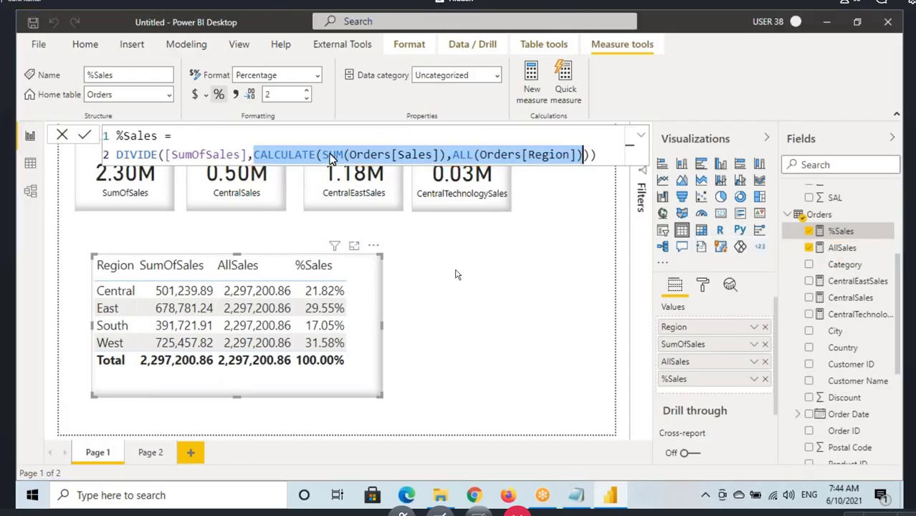
left_click(393, 154)
left_click_drag(254, 154, 589, 154)
key("BackSpace")
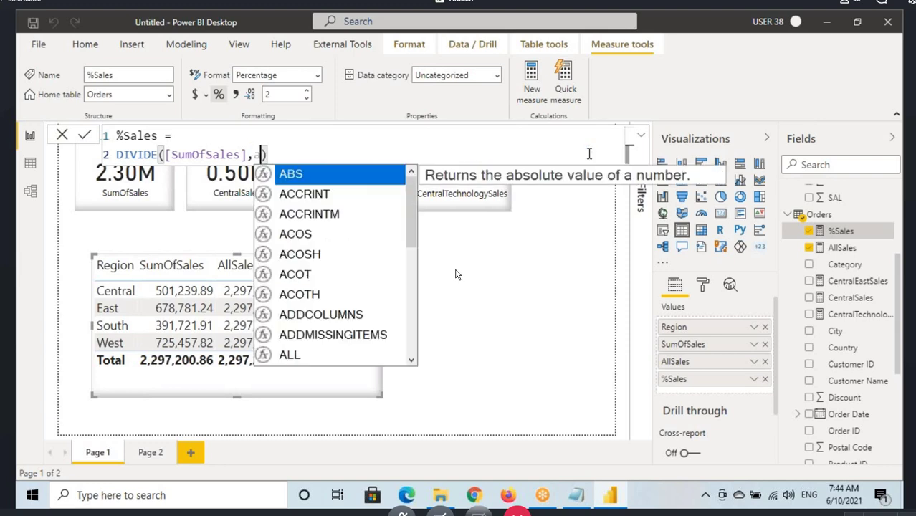
type("allsal")
key("Tab")
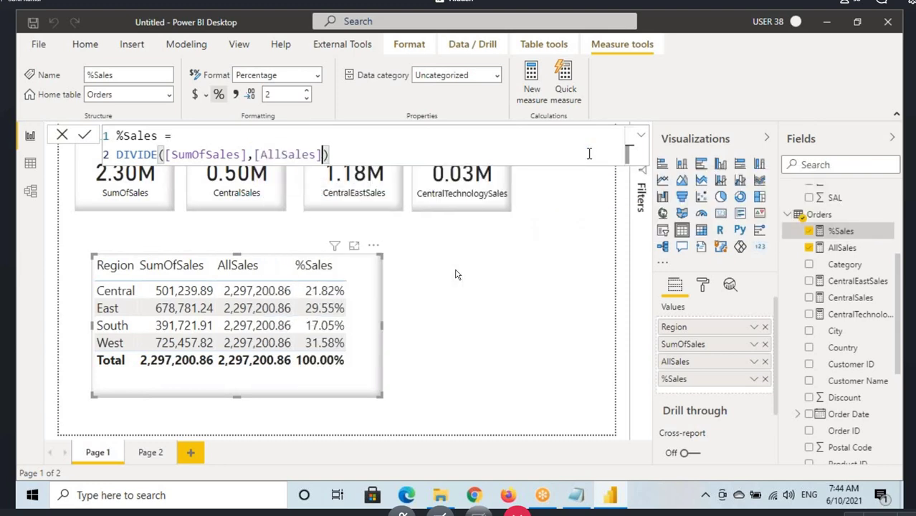
left_click(192, 154)
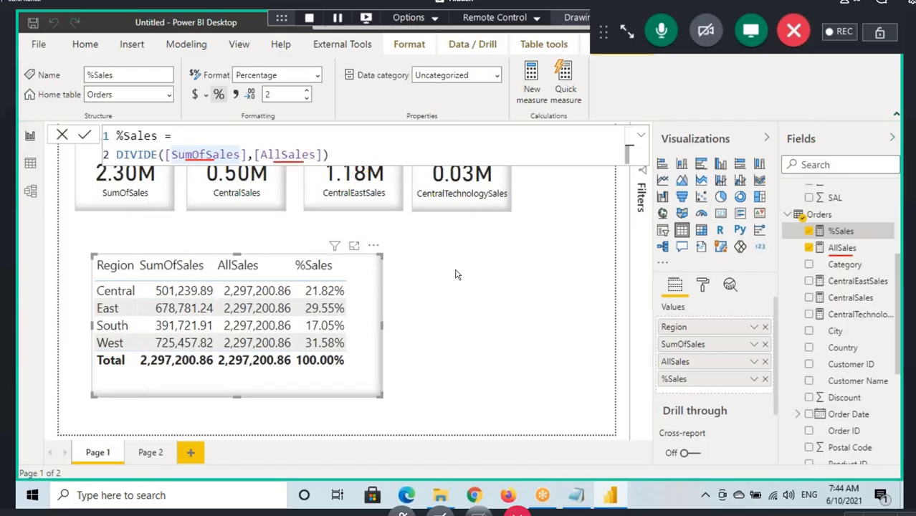
left_click(358, 162)
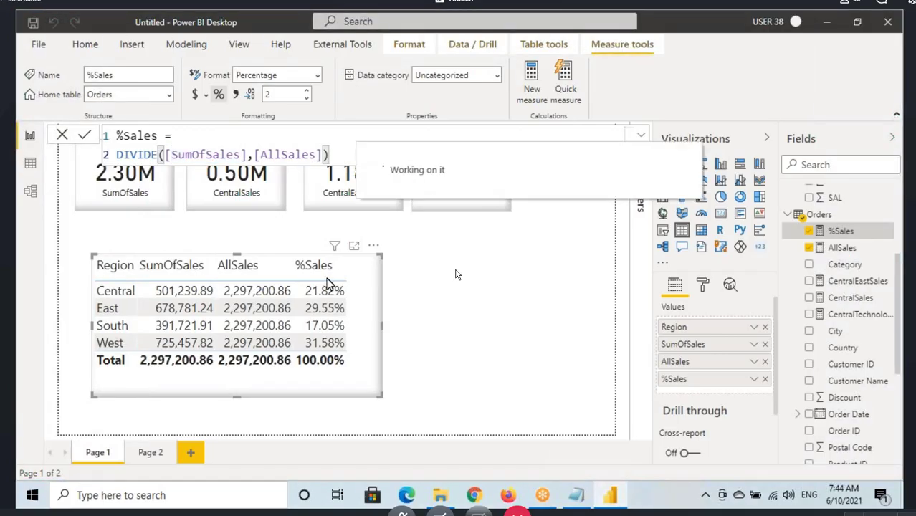
Step: Point out the SumOfSales and AllSales references in the %Sales formula and select the SumOfSales measure in the Orders table
left_click(177, 154)
left_click(294, 154)
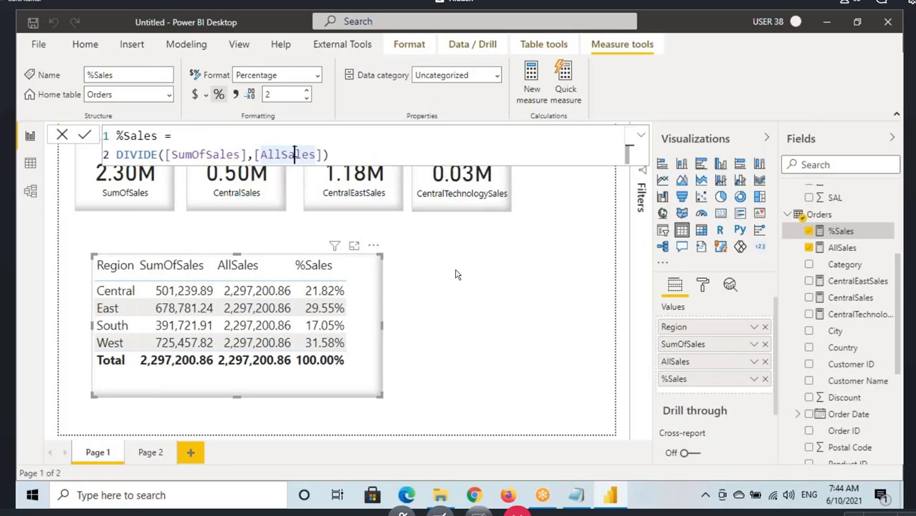
left_click_drag(184, 154, 226, 154)
scroll(843, 438, "down", 5)
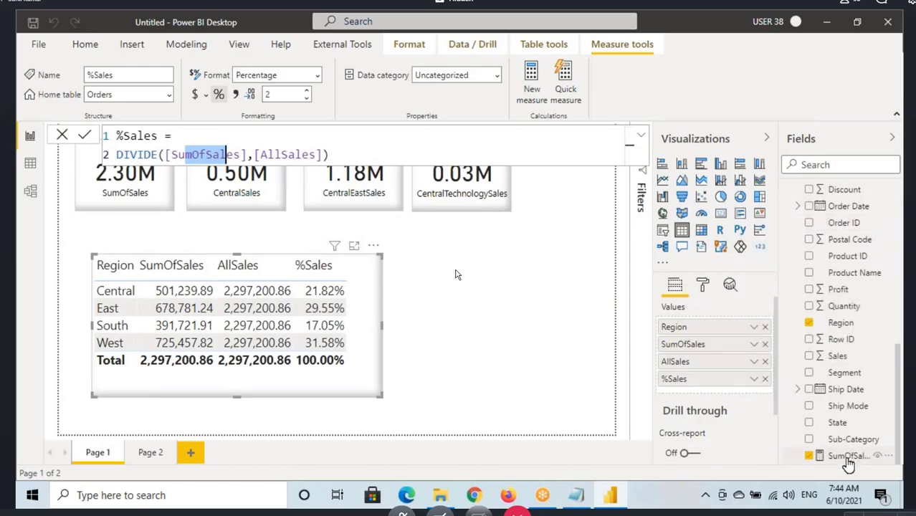
left_click(847, 456)
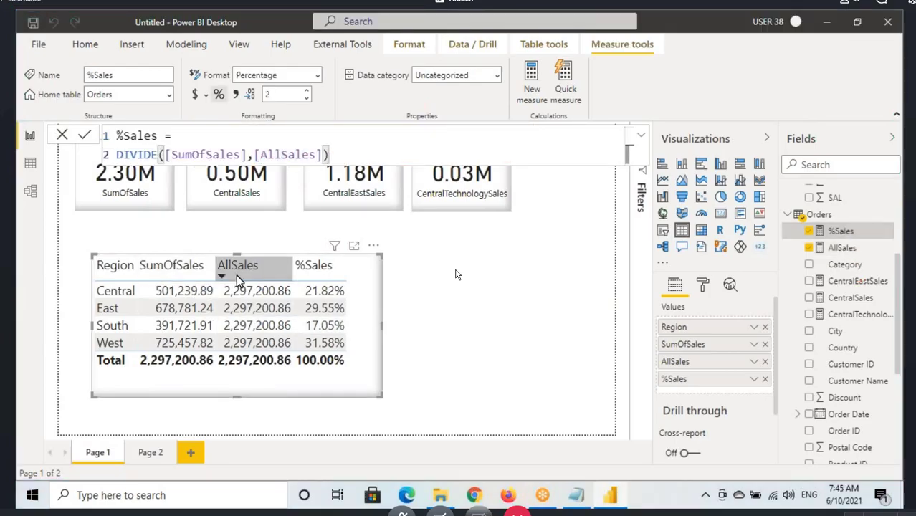
Step: Remove AllSales from the region table and narrow the visual to fit its remaining columns
left_click(764, 361)
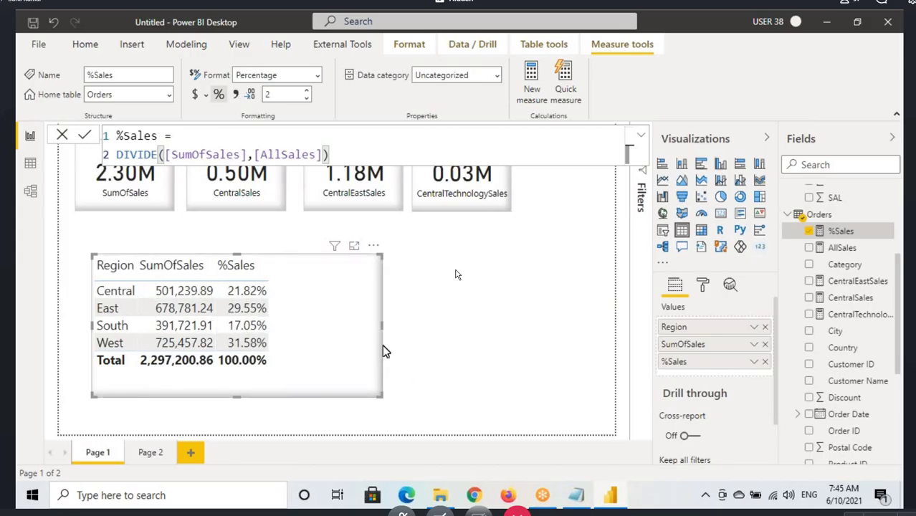
left_click_drag(382, 324, 294, 347)
left_click(381, 323)
left_click_drag(381, 323, 286, 331)
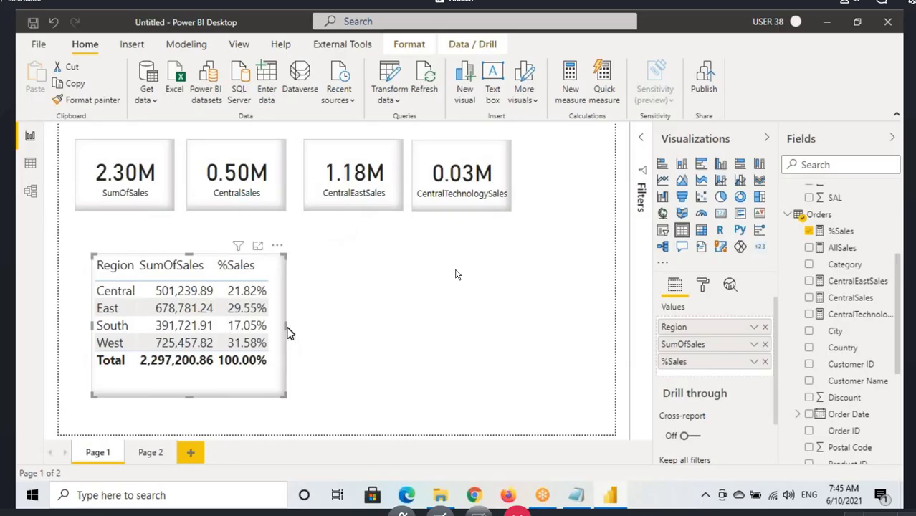
Step: Insert a second table visual beside the region table, widen it, and fill it with Category and SumOfSales
left_click(438, 316)
left_click(682, 229)
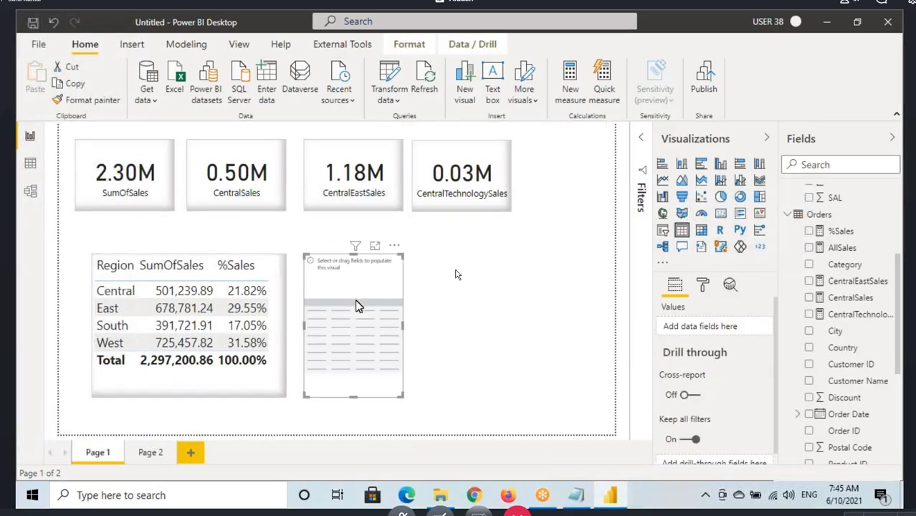
left_click_drag(402, 324, 495, 324)
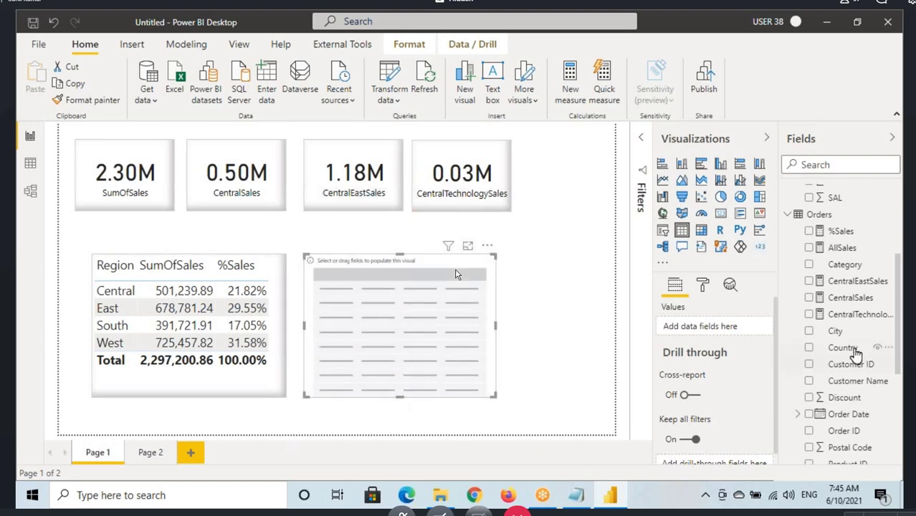
scroll(853, 351, "up", 5)
scroll(814, 343, "down", 3)
left_click_drag(835, 356, 436, 327)
scroll(849, 402, "down", 5)
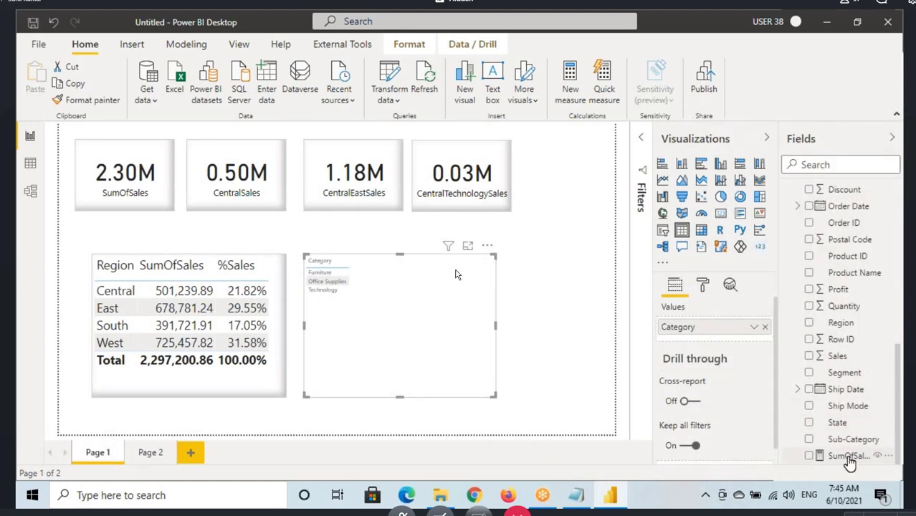
left_click_drag(850, 458, 454, 329)
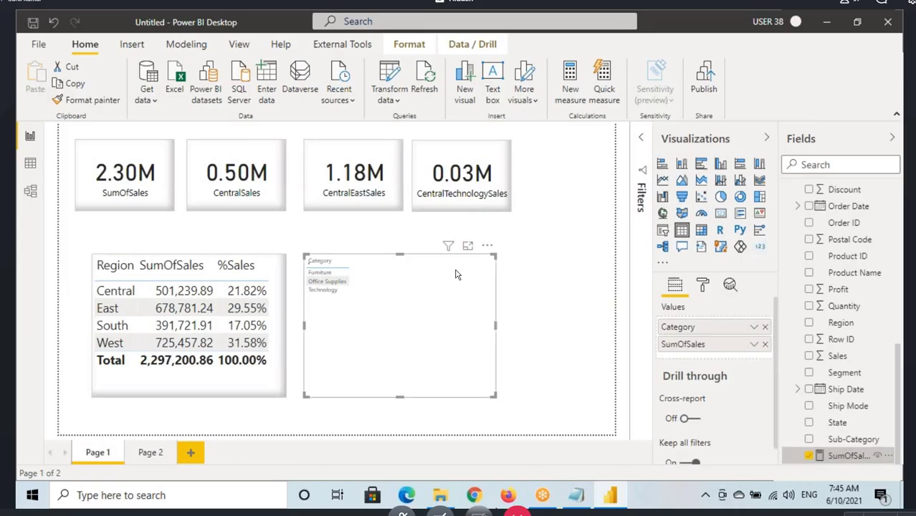
Step: Copy the region table's formatting to the category table and widen the category table
left_click(96, 310)
left_click(87, 99)
left_click(362, 330)
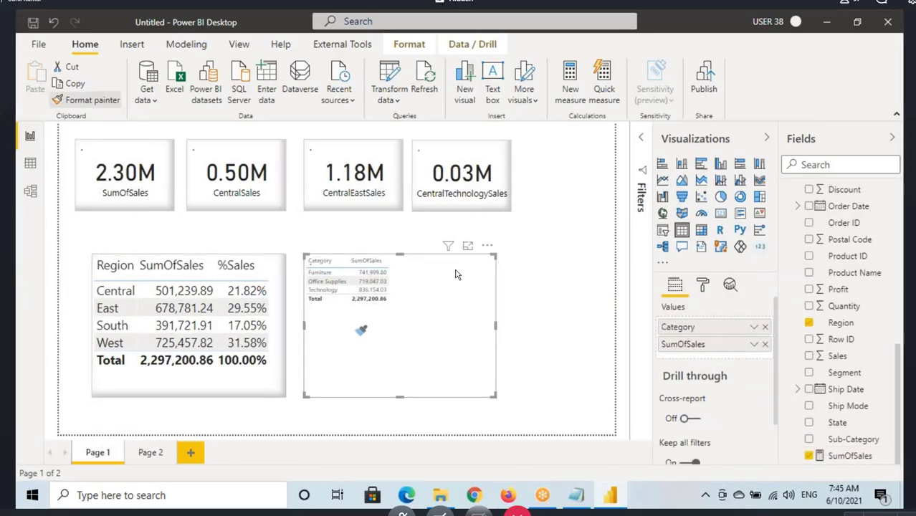
left_click(362, 330)
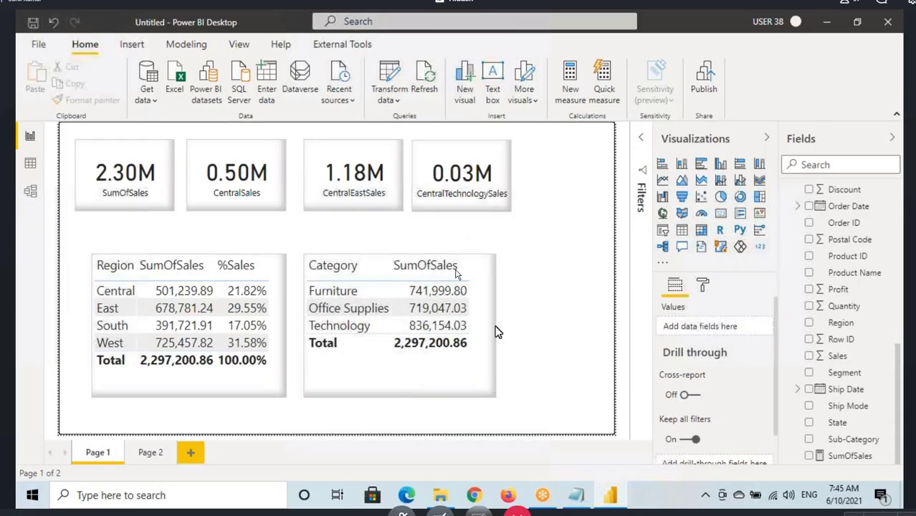
left_click_drag(494, 325, 558, 325)
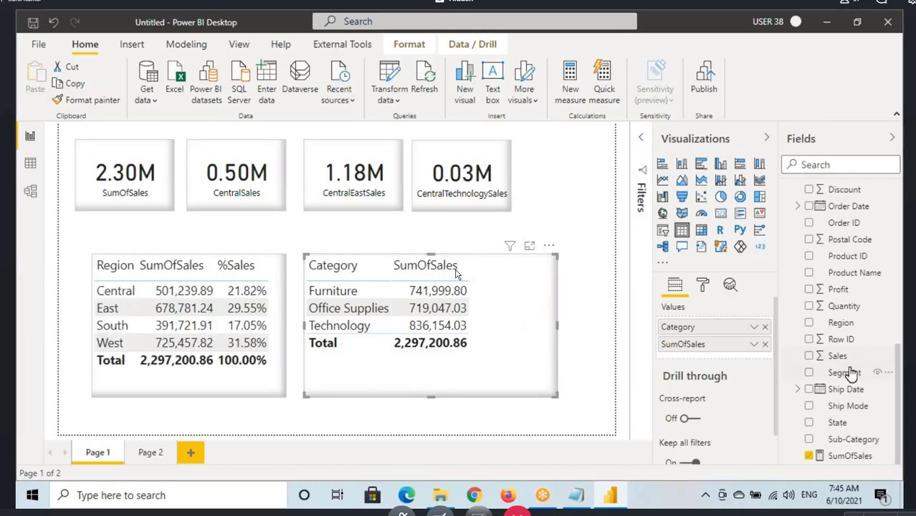
scroll(847, 369, "up", 5)
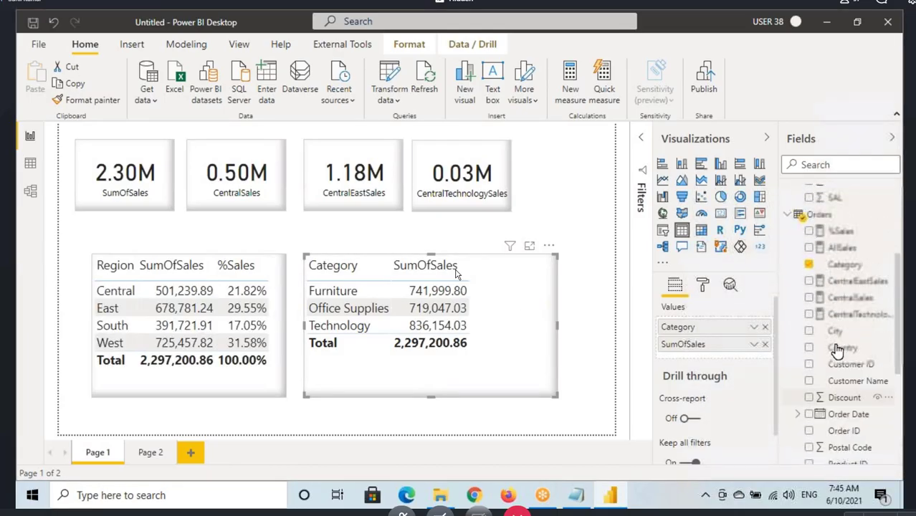
Step: Open the %Sales measure and replace its DIVIDE arguments with SUM(Orders[Sales]) as the numerator
left_click(842, 236)
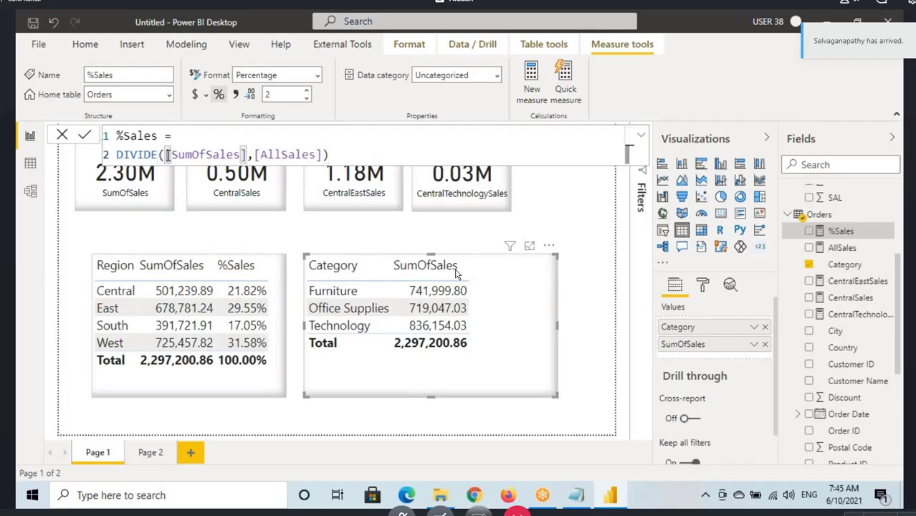
left_click_drag(327, 155, 166, 155)
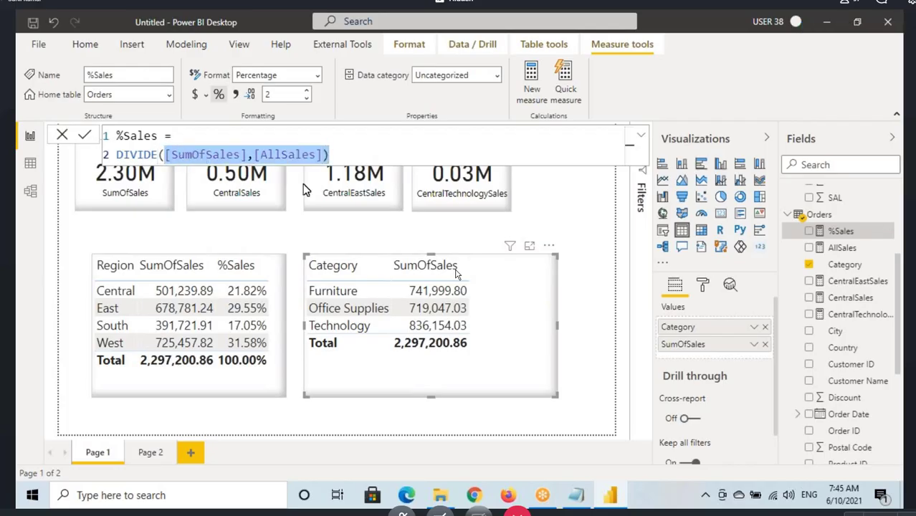
key("BackSpace")
type("s")
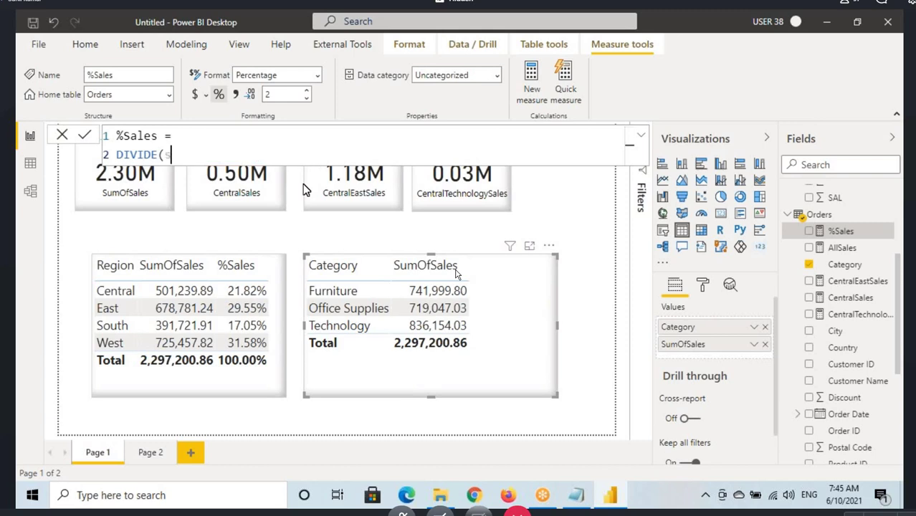
type("um(Orders[Sales]")
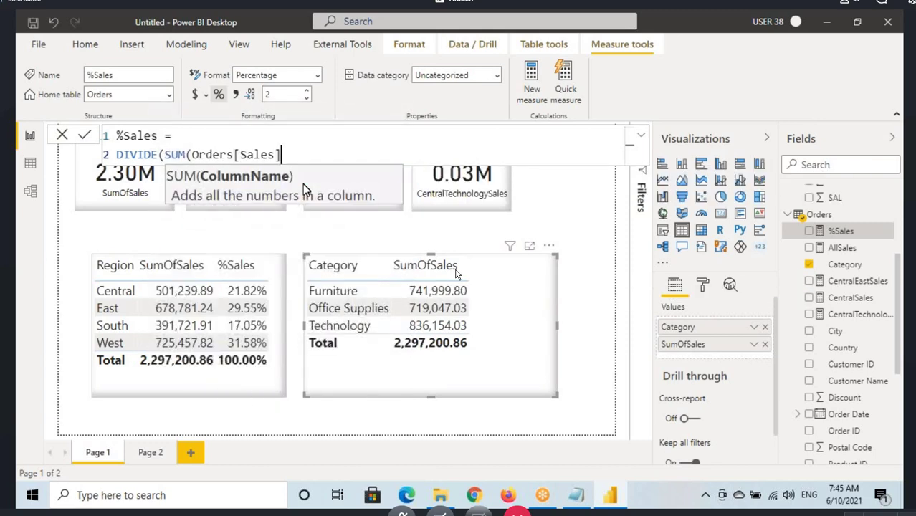
type("),")
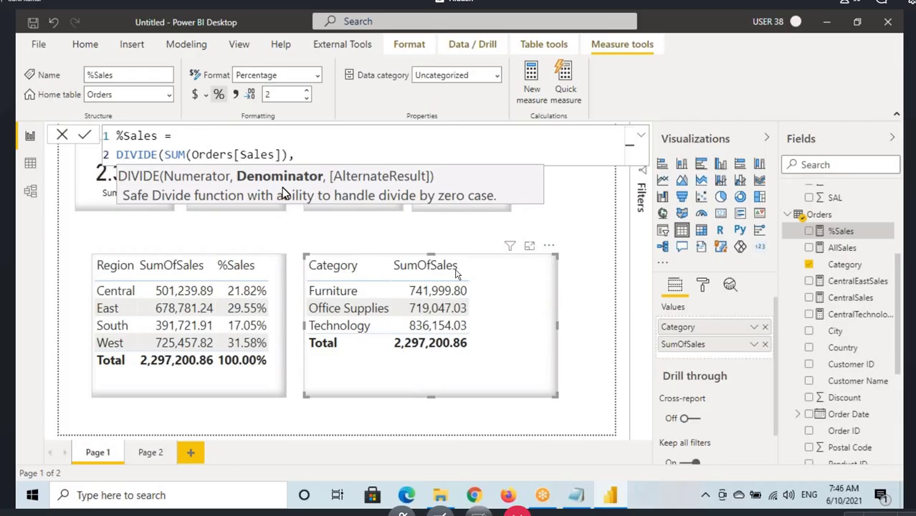
Step: Complete the %Sales formula with CALCULATE(SUM(Orders[Sales]),ALL(Orders[Region])) as the DIVIDE denominator and commit it
type("CALCULATE(")
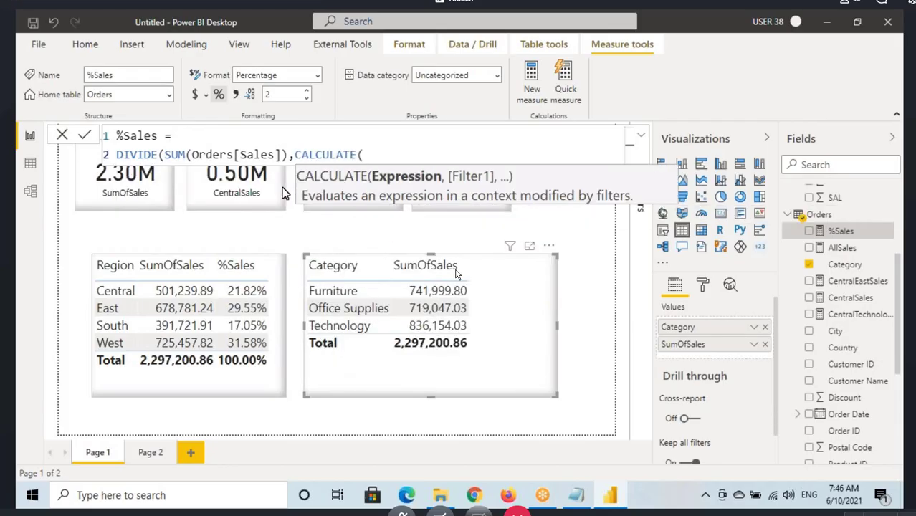
type("SUM(Orders[Sales]")
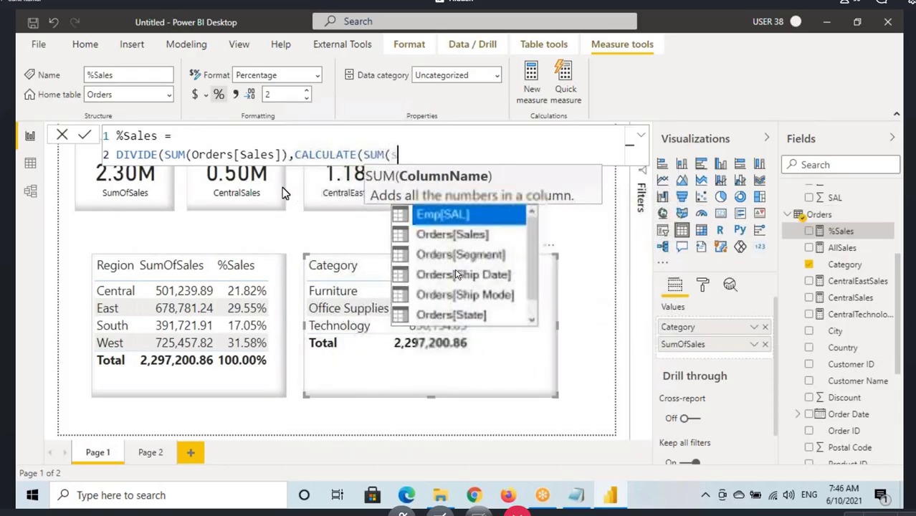
type("),")
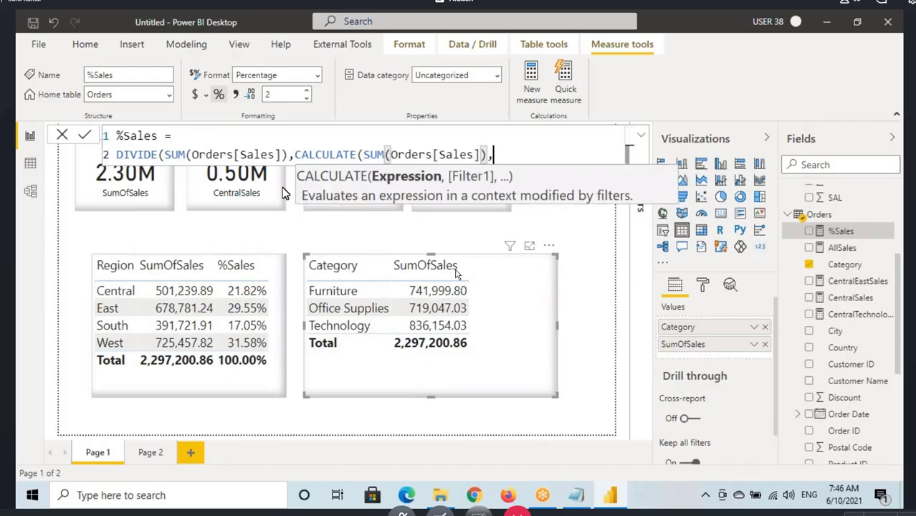
type("all(region")
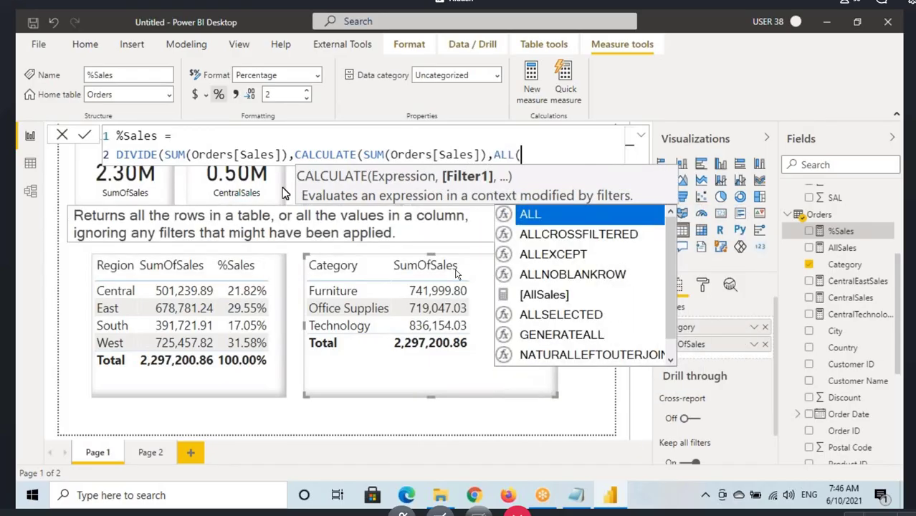
key("Tab")
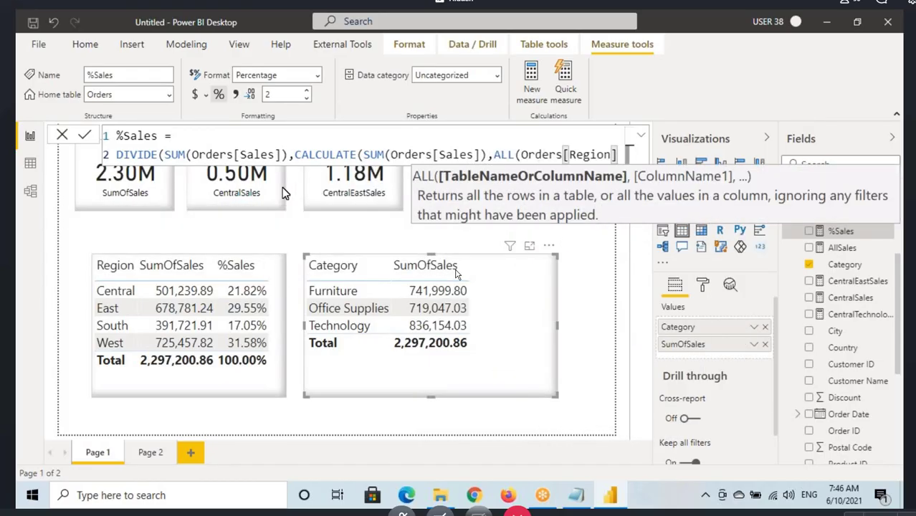
type("))")
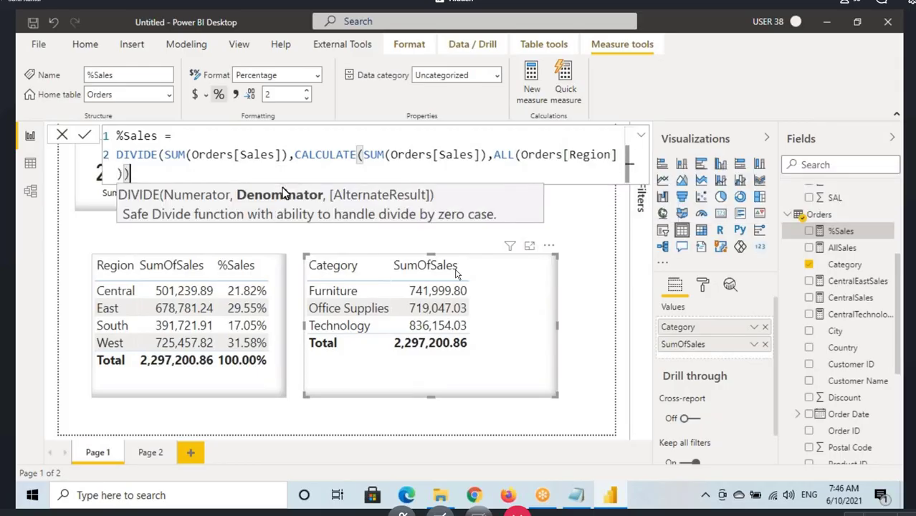
key("Return")
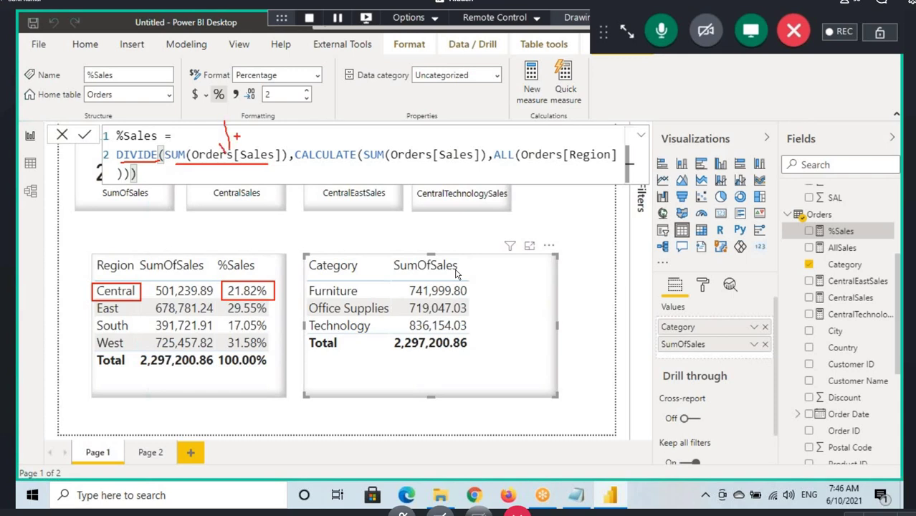
Step: Annotate the %Sales formula, linking Central's SumOfSales to the numerator and the region table's total to the denominator, and clear the markings
left_click_drag(190, 273, 247, 162)
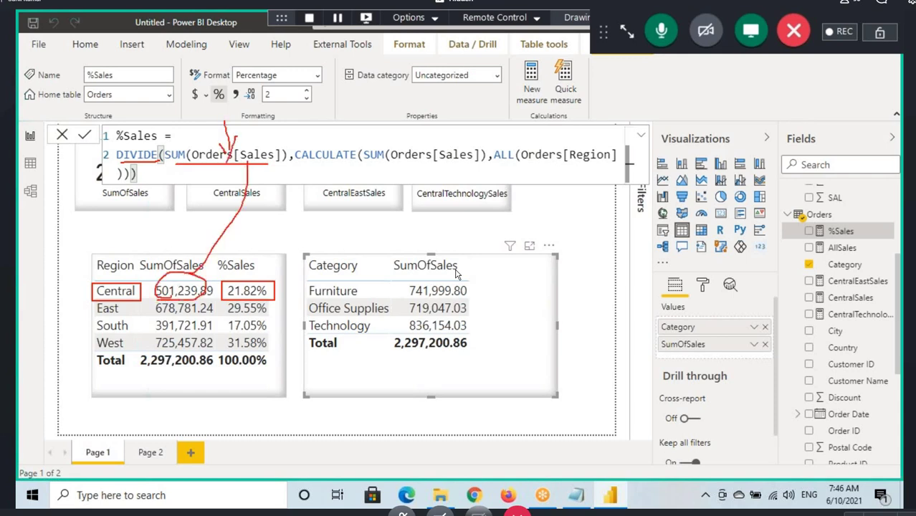
left_click_drag(321, 161, 600, 170)
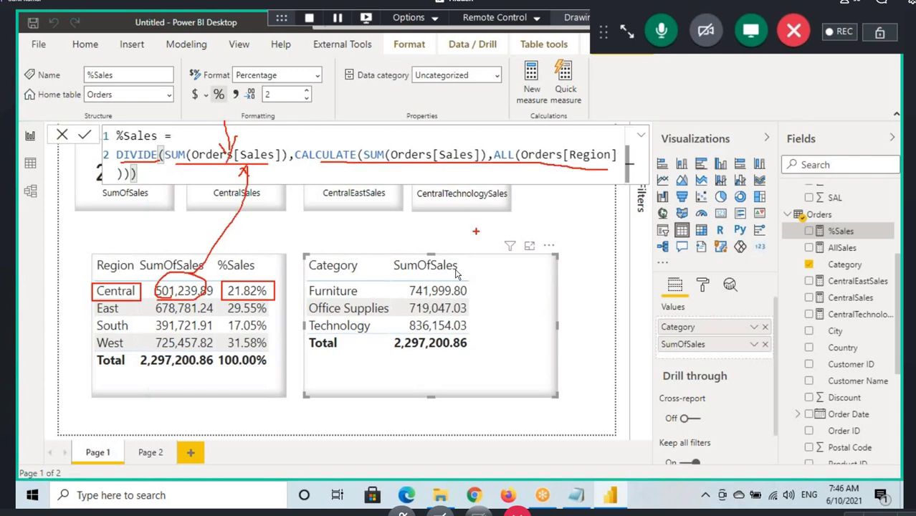
mouse_move(208, 347)
left_mouse_down()
mouse_move(136, 362)
mouse_move(212, 352)
mouse_move(384, 202)
mouse_move(387, 166)
left_mouse_up()
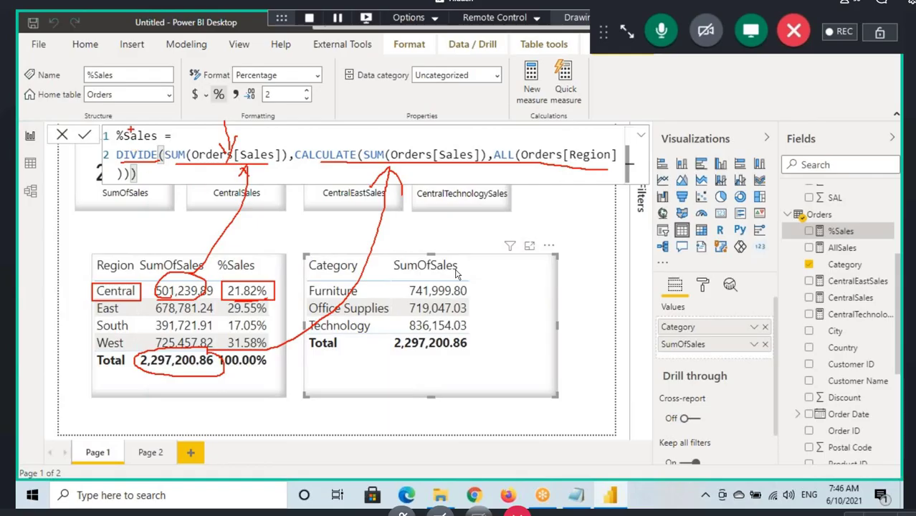
left_click_drag(142, 119, 138, 134)
mouse_move(468, 224)
left_mouse_down()
mouse_move(507, 265)
mouse_move(534, 273)
left_mouse_up()
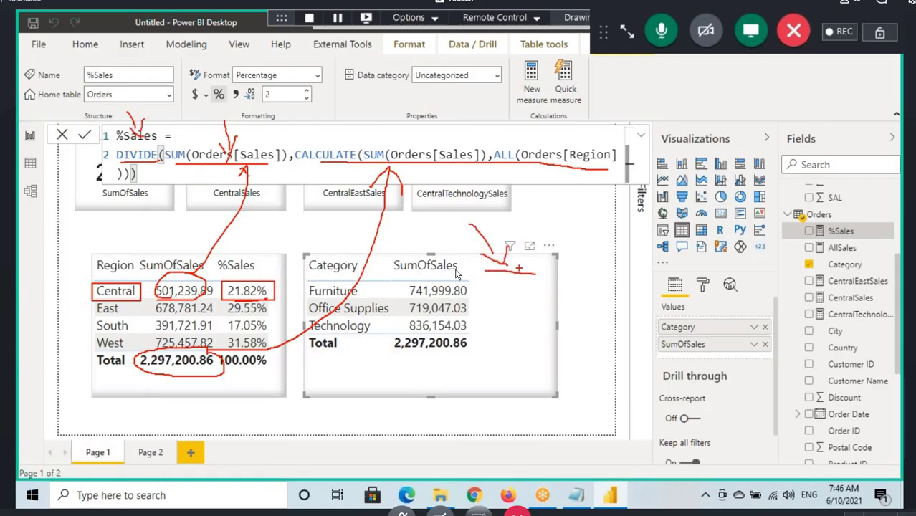
key("Escape")
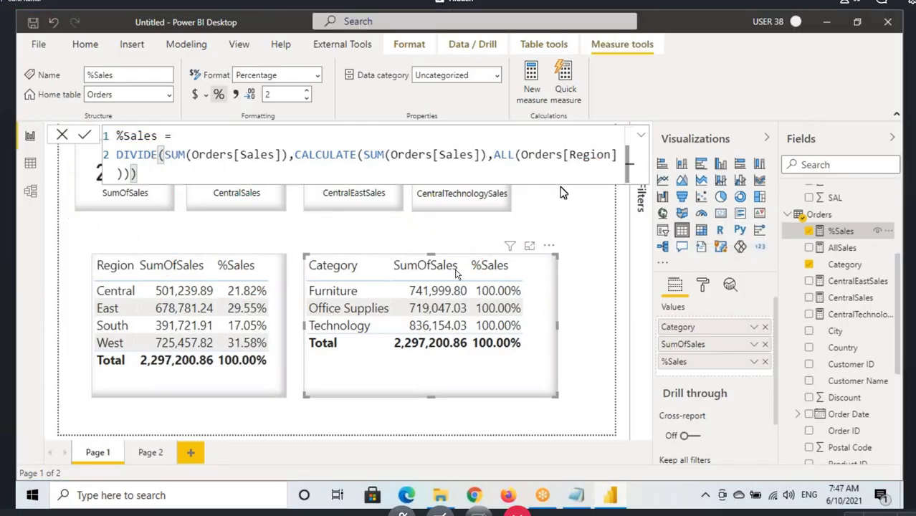
Step: Replace Orders[Region] with Orders[Category] inside ALL in the %Sales formula and commit it
left_click_drag(522, 156, 618, 156)
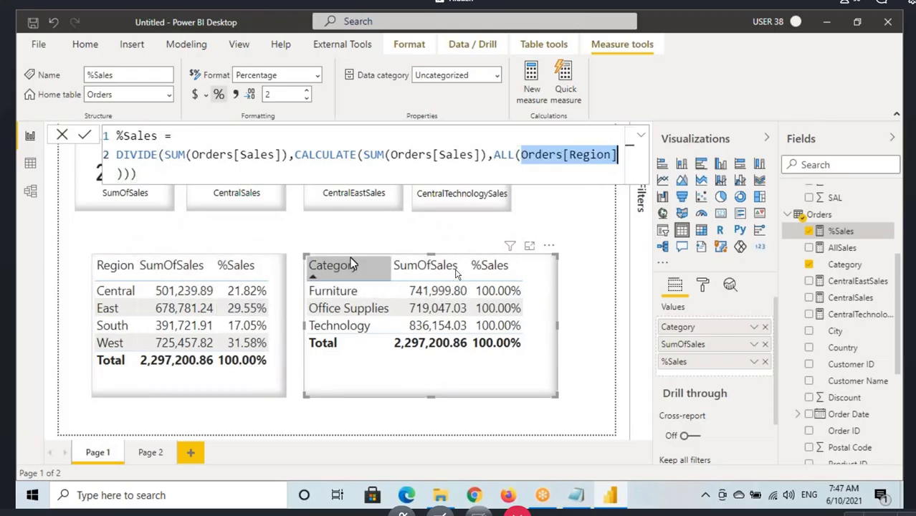
left_click_drag(521, 156, 612, 157)
type("O")
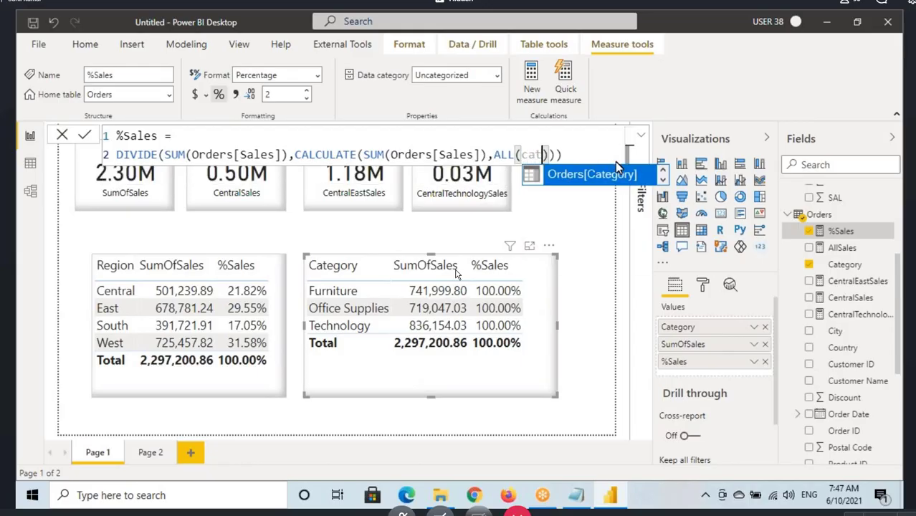
key("Tab")
left_click(208, 173)
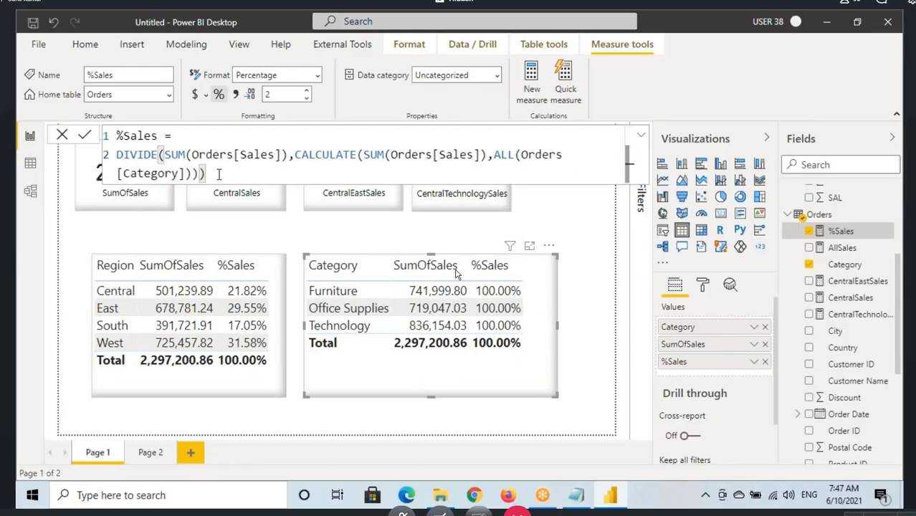
key("Return")
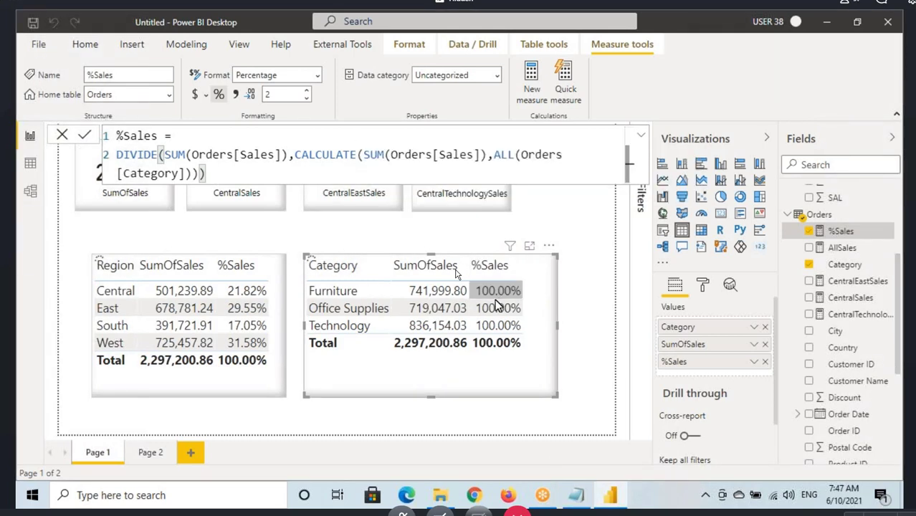
Step: Mark the Furniture and Technology %Sales values, the region table's %Sales values, and the Region and Category headings for comparison
left_click_drag(306, 285, 370, 301)
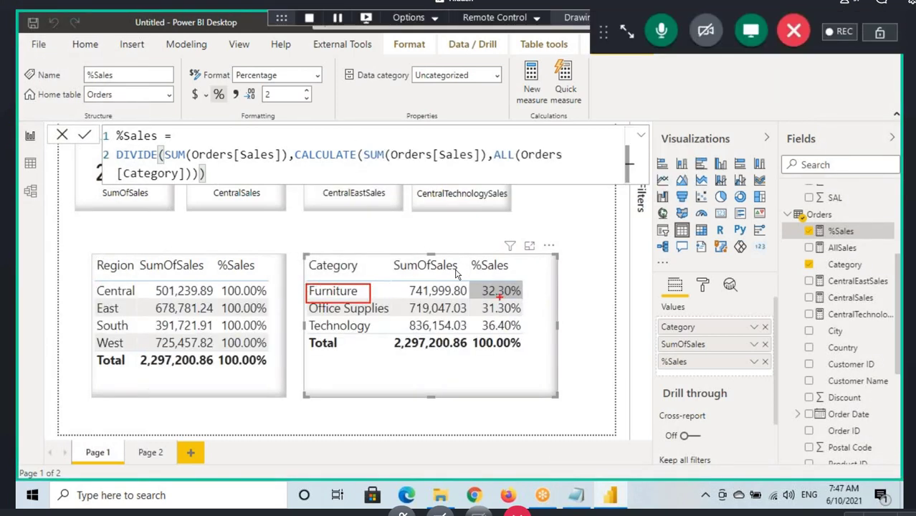
left_click_drag(483, 295, 523, 295)
left_click_drag(306, 320, 377, 335)
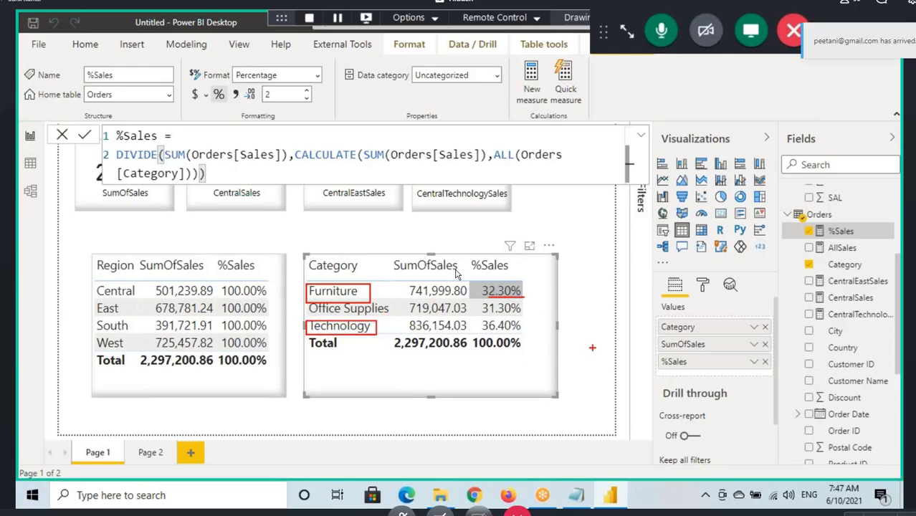
left_click_drag(94, 296, 137, 301)
mouse_move(224, 313)
left_mouse_down()
mouse_move(266, 312)
mouse_move(267, 328)
left_mouse_up()
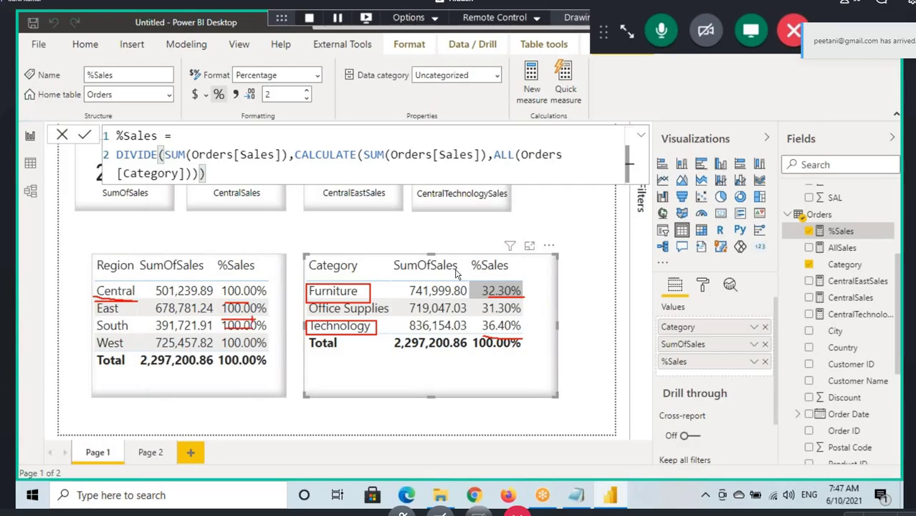
left_click_drag(245, 249, 248, 290)
left_click_drag(240, 273, 249, 290)
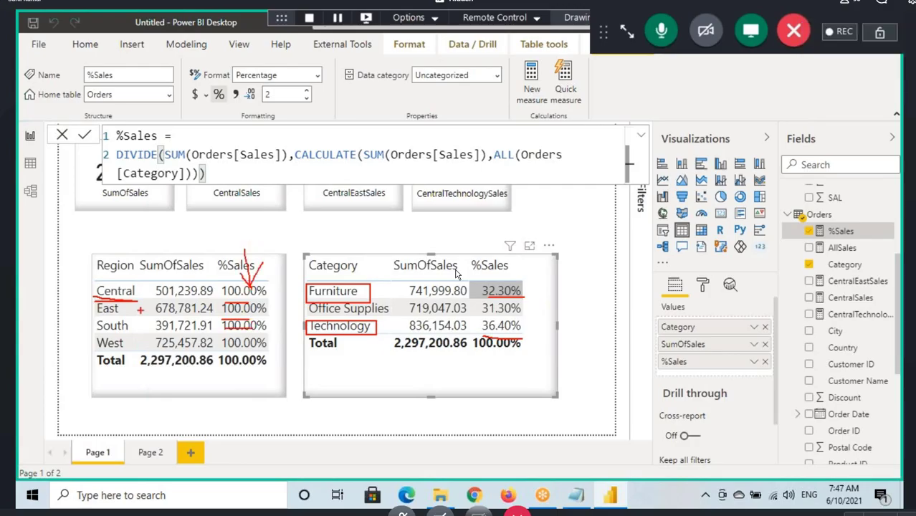
mouse_move(125, 119)
left_mouse_down()
mouse_move(87, 124)
mouse_move(98, 262)
left_mouse_up()
left_click_drag(112, 229, 100, 262)
mouse_move(172, 135)
left_mouse_down()
mouse_move(197, 130)
mouse_move(336, 267)
left_mouse_up()
left_click_drag(341, 266, 358, 232)
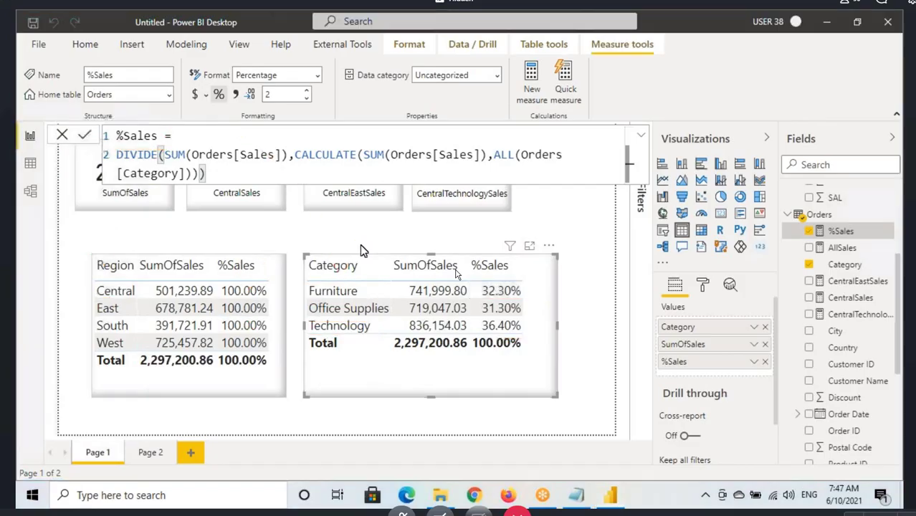
Step: Delete the Orders[Category] argument and closing parentheses after ALL in the %Sales formula, leaving ALL( open
left_click(500, 154)
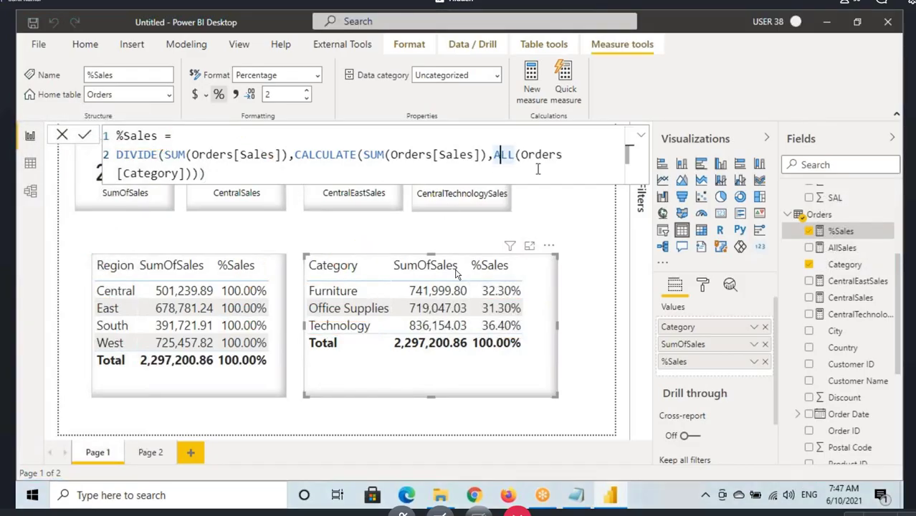
left_click_drag(521, 154, 565, 154)
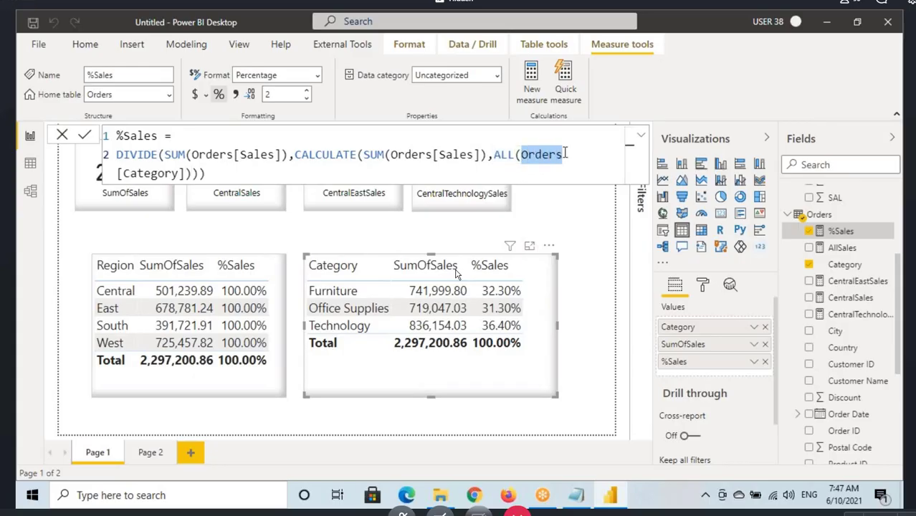
left_click(552, 156)
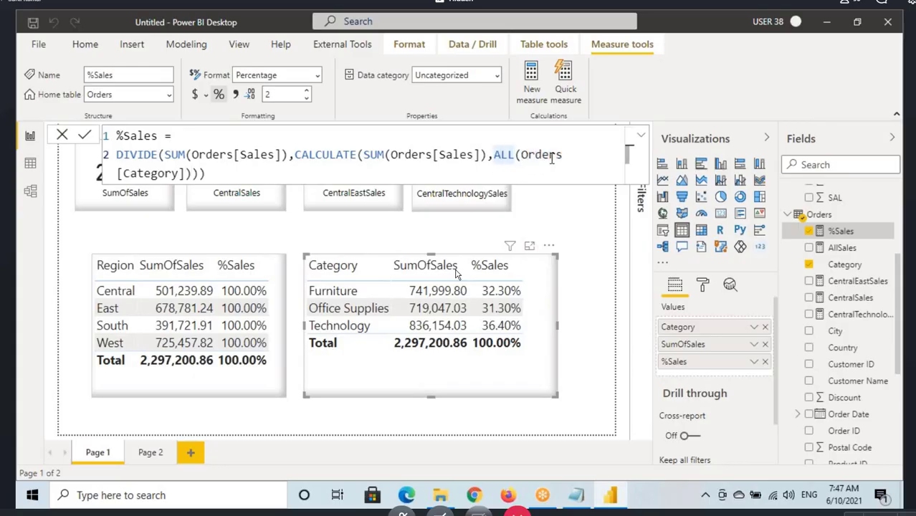
key("Left")
key("Left")
key("Left")
key("Left")
key("Left")
key("BackSpace")
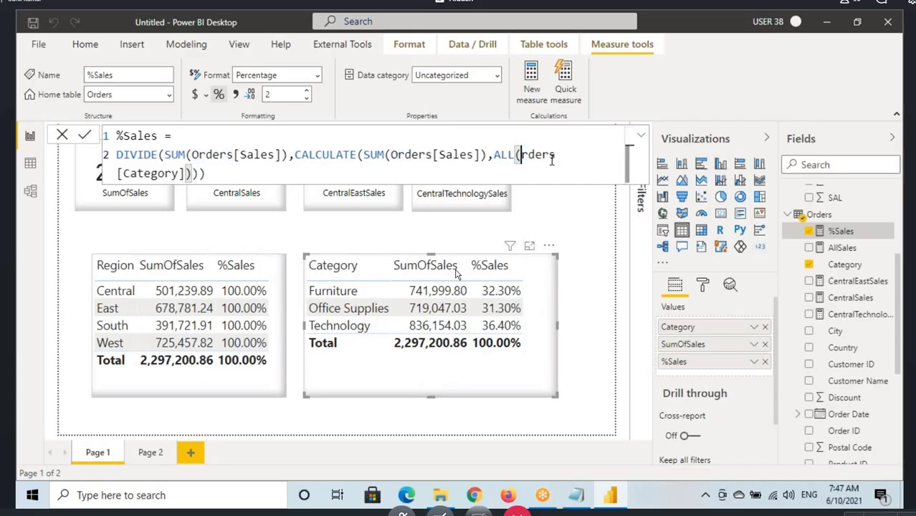
key("Delete")
key("Delete")
key("Delete")
key("Delete")
key("Delete")
key("Delete")
key("Delete")
key("Delete")
key("Delete")
key("Delete")
key("Delete")
key("Delete")
key("Delete")
key("Delete")
key("Delete")
key("Delete")
key("Delete")
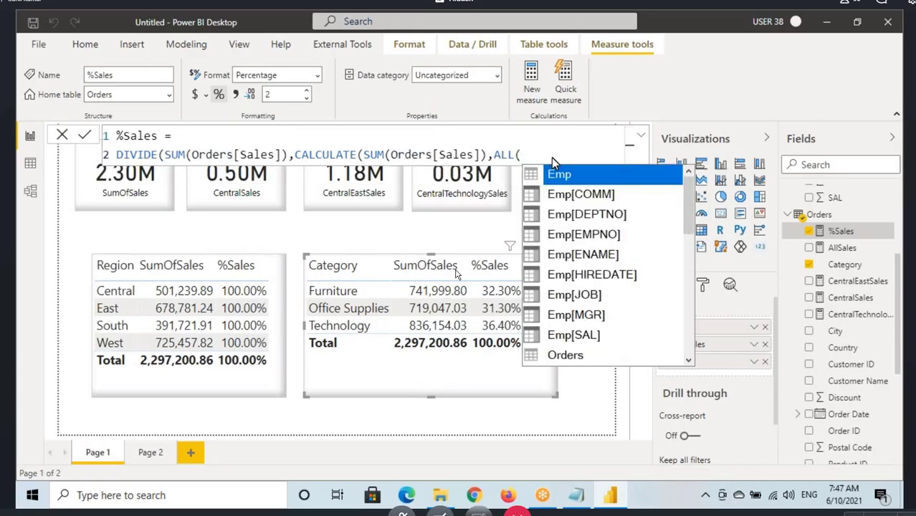
type("(")
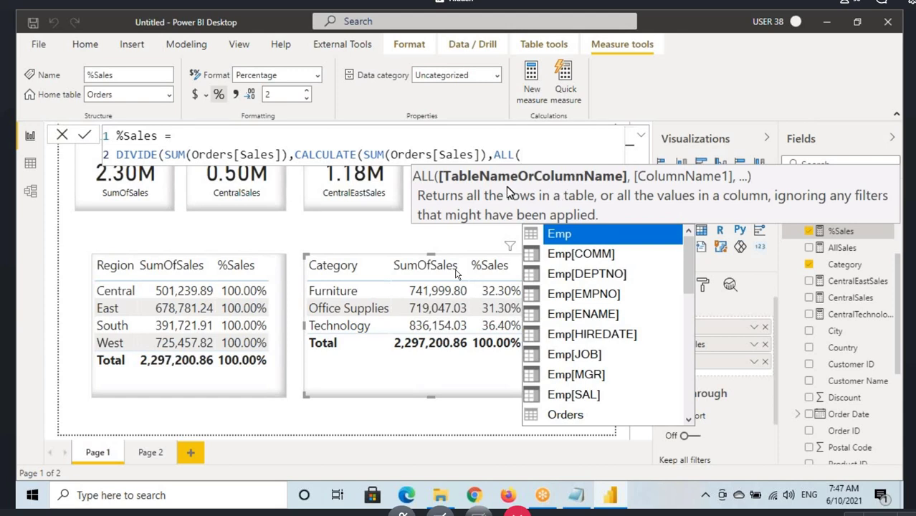
Step: Highlight the table-name option in the ALL syntax hint, cross out the column-name option, and point to the Region and Category tables
mouse_move(456, 186)
left_mouse_down()
mouse_move(600, 186)
mouse_move(577, 190)
mouse_move(595, 192)
left_mouse_up()
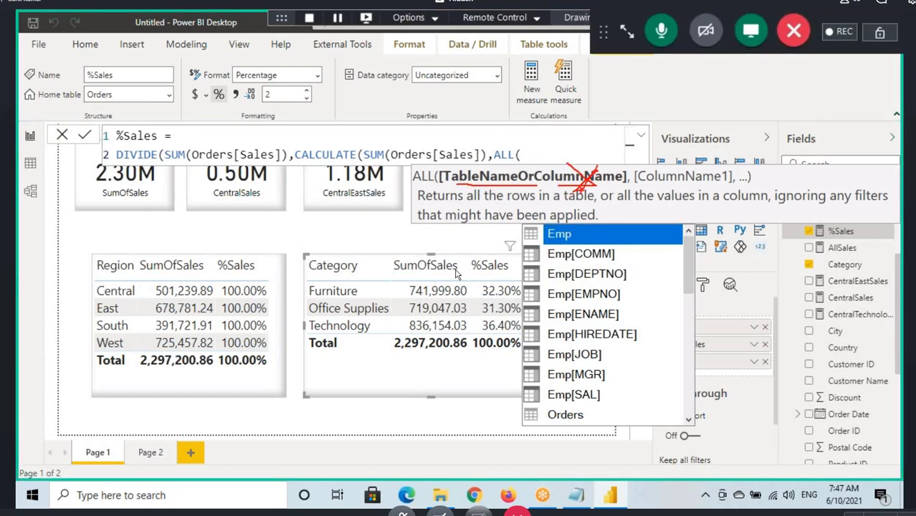
left_click_drag(103, 240, 113, 263)
left_click_drag(452, 173, 502, 169)
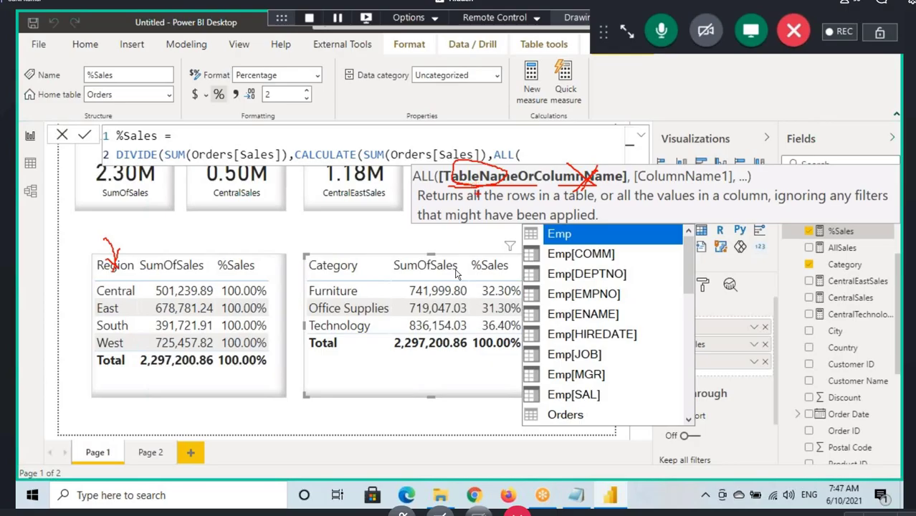
left_click_drag(294, 293, 370, 303)
Step: Enter the Orders table as the argument of the open ALL function in the %Sales formula
type("ore")
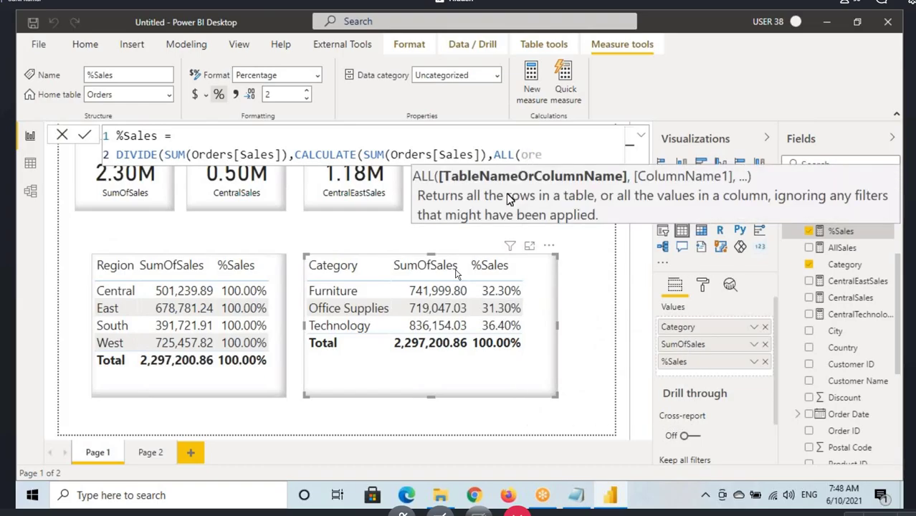
key("BackSpace")
type("ders")
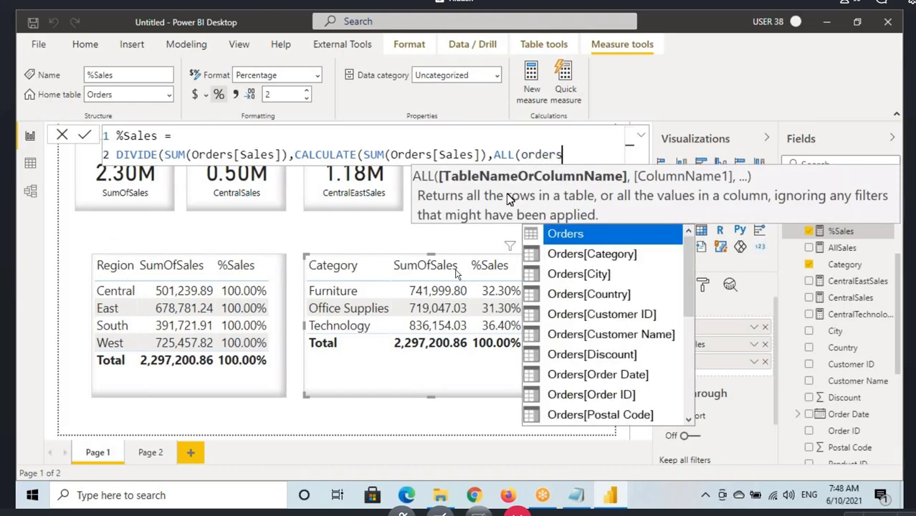
key("Tab")
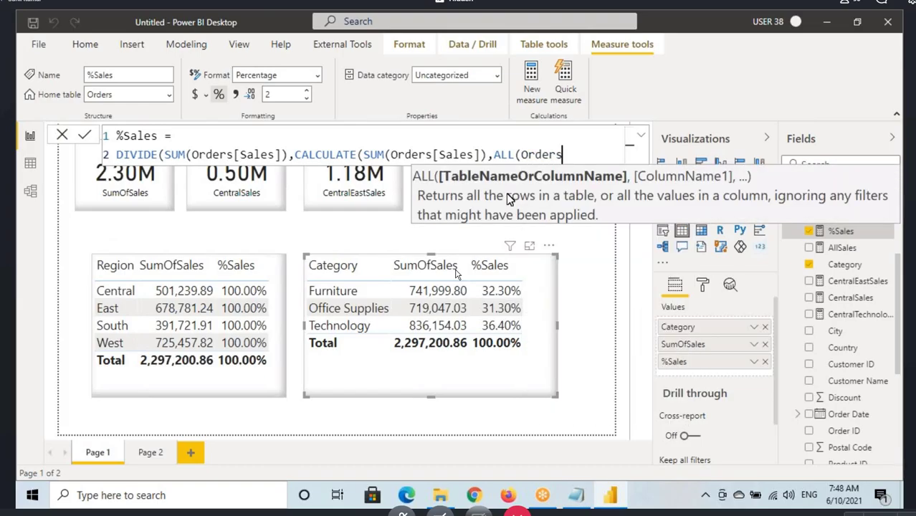
Step: Underline the rows-in-a-table wording in the ALL hint, mark Orders and SUM(Orders[Sales]) in the formula, and write 2.3M above the sum
left_click_drag(475, 205, 604, 205)
left_click_drag(523, 164, 582, 164)
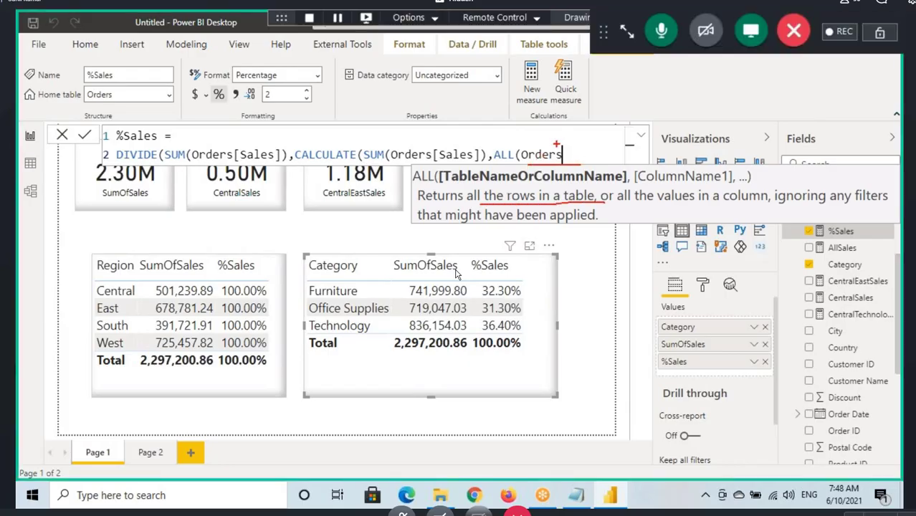
left_click_drag(531, 108, 539, 148)
left_click_drag(377, 162, 457, 163)
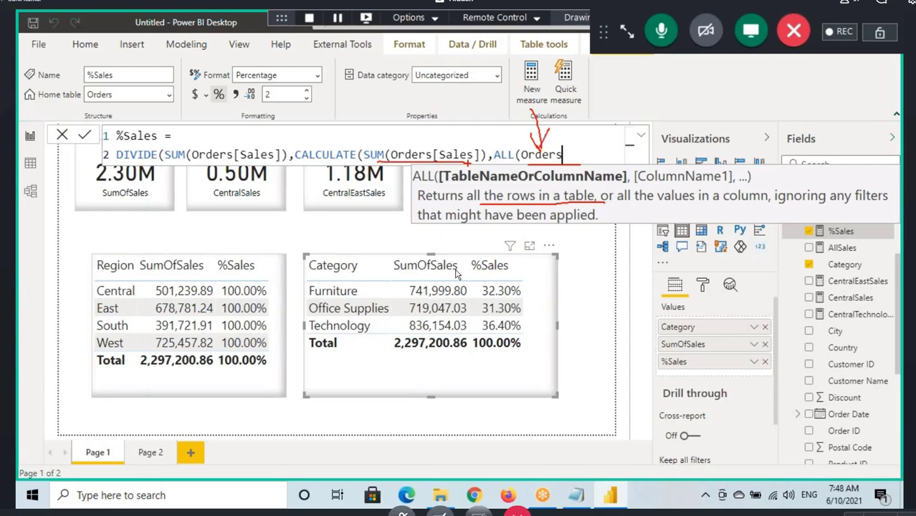
left_click_drag(416, 118, 430, 150)
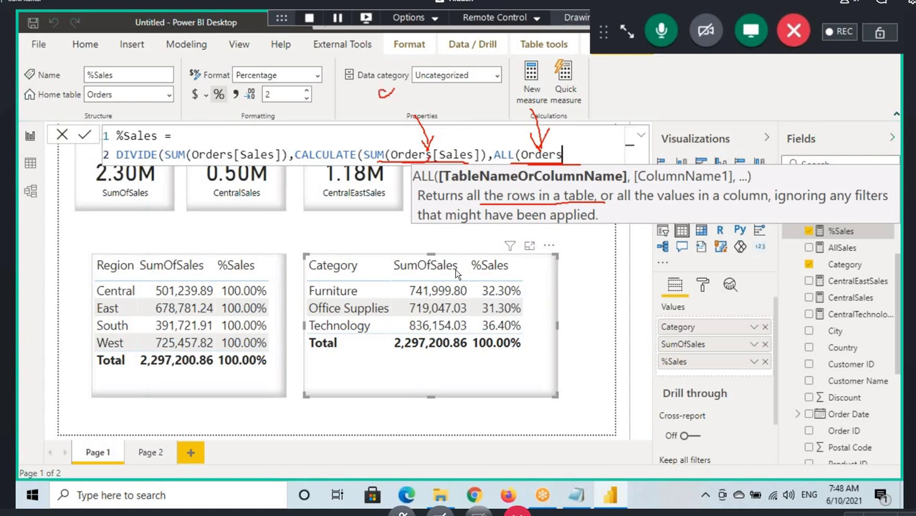
left_click_drag(379, 89, 398, 117)
mouse_move(410, 82)
left_mouse_down()
mouse_move(423, 106)
mouse_move(450, 105)
left_mouse_up()
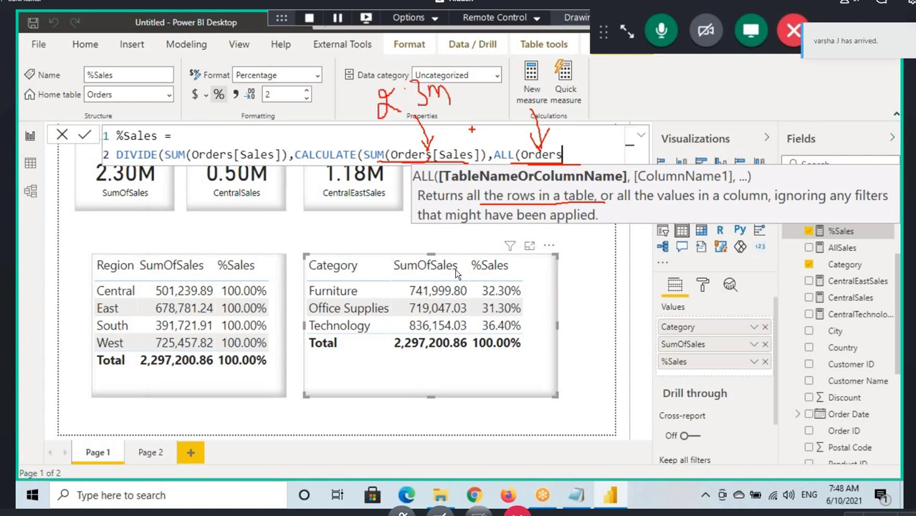
mouse_move(314, 162)
left_mouse_down()
mouse_move(496, 168)
mouse_move(280, 146)
mouse_move(318, 163)
left_mouse_up()
left_click_drag(76, 297, 137, 297)
left_click_drag(299, 298, 346, 298)
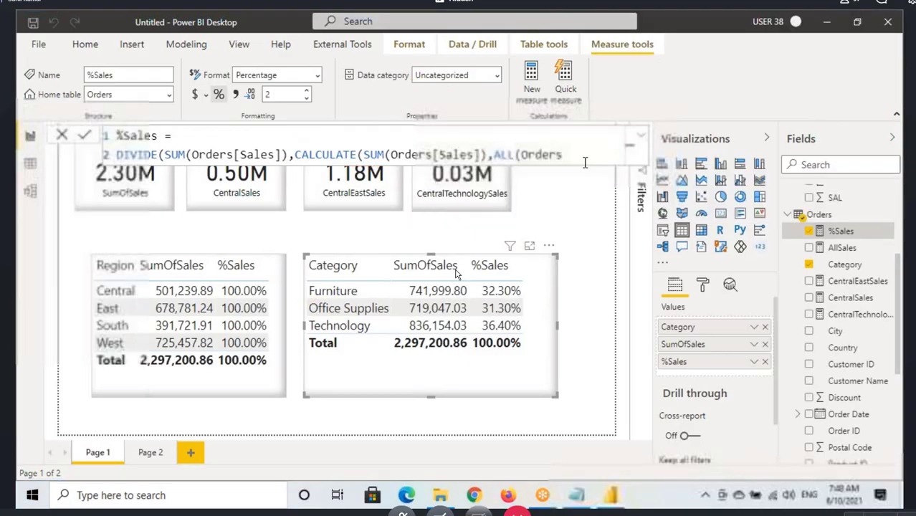
Step: Close the ALL, CALCULATE and DIVIDE parentheses after Orders and commit the %Sales formula
type("))")
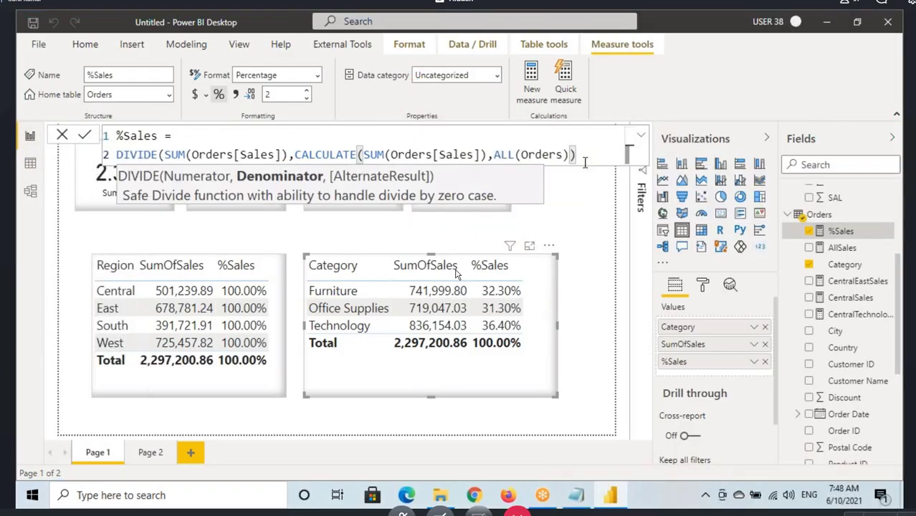
type(")")
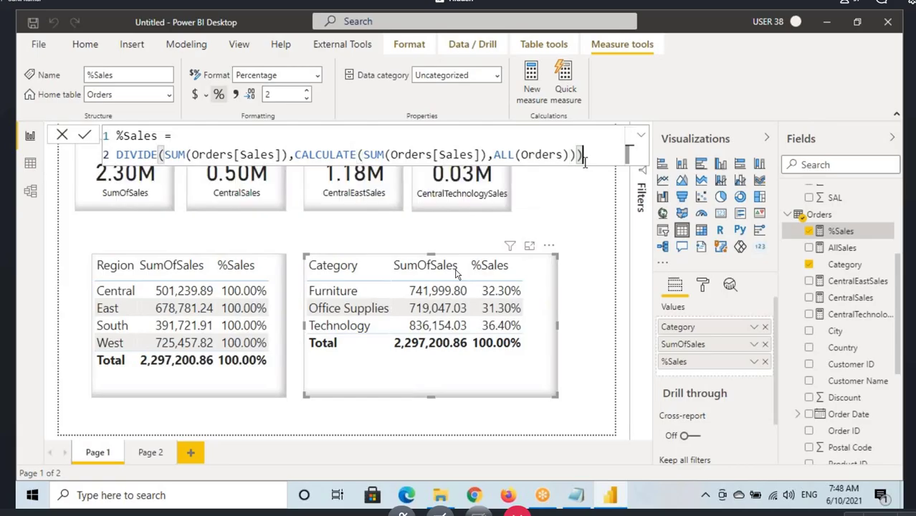
left_click(586, 162)
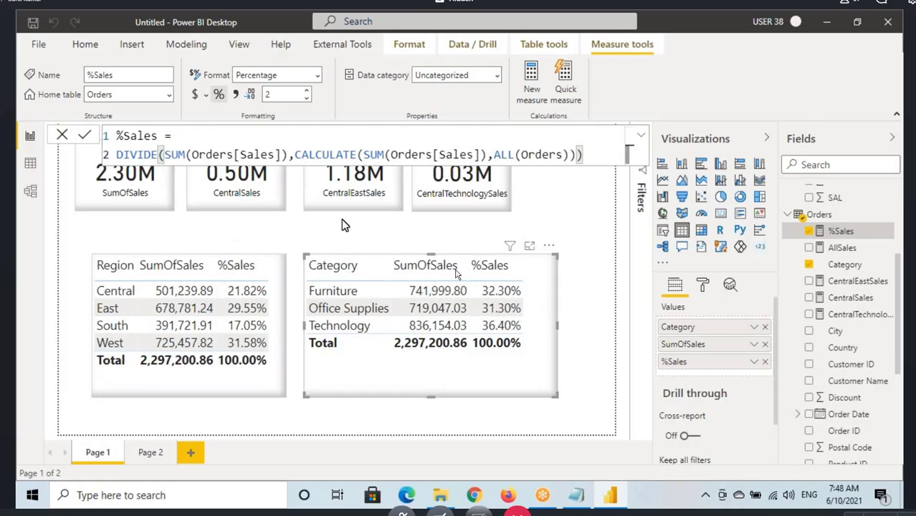
Step: Highlight ALL(Orders) in the %Sales formula, box the CALCULATE expression, and mark the Central and Furniture rows for comparison
left_click(494, 154)
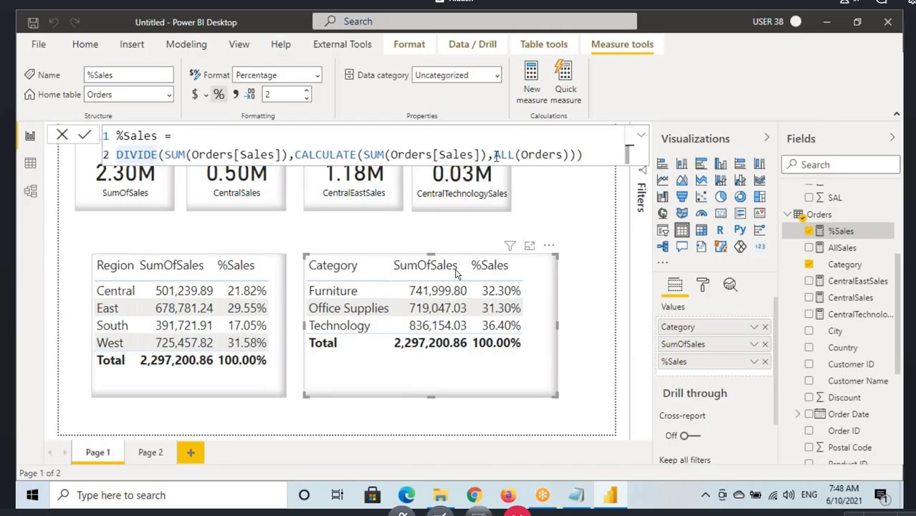
left_click_drag(495, 154, 571, 154)
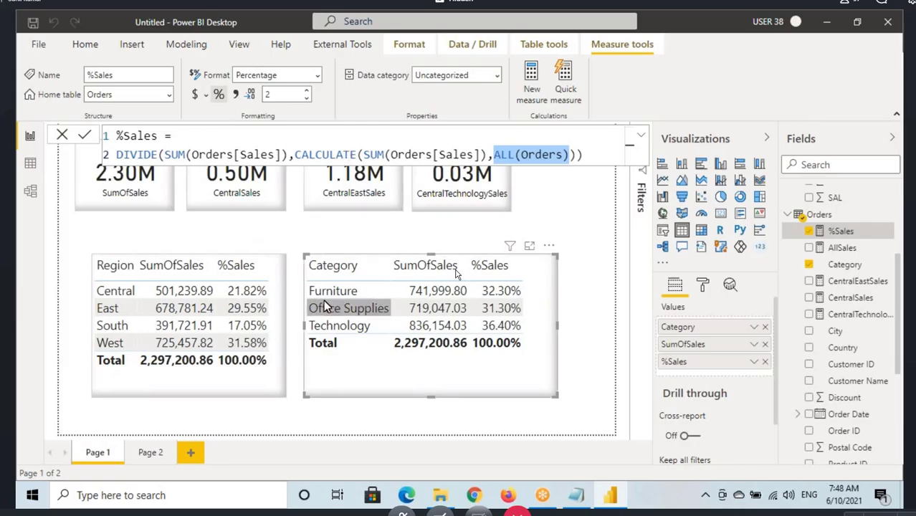
left_click(535, 152)
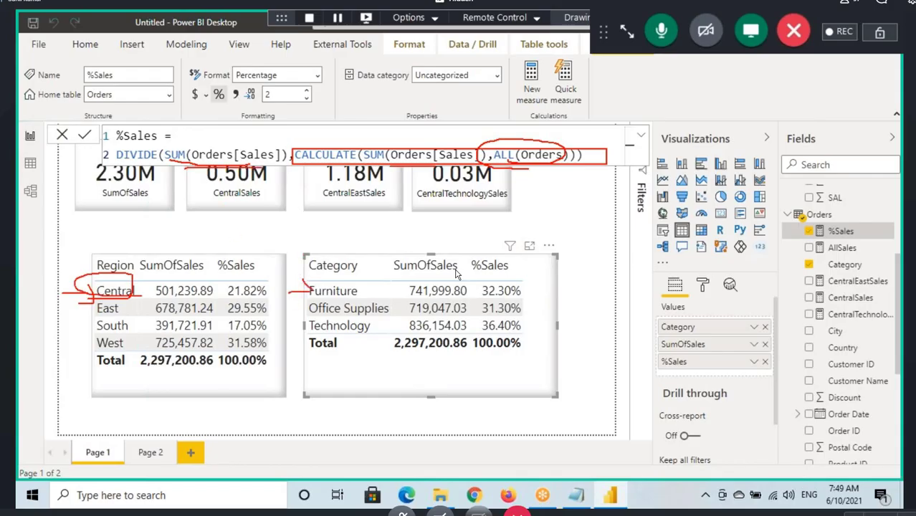
left_click_drag(312, 289, 291, 303)
key("Escape")
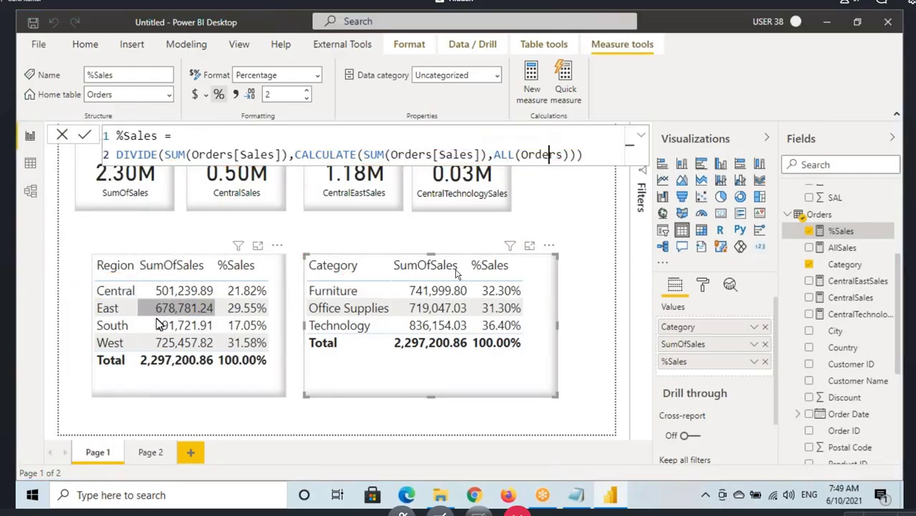
Step: Add a new report page with an enlarged table visual showing Sub-Category and SumOfSales
left_click(190, 452)
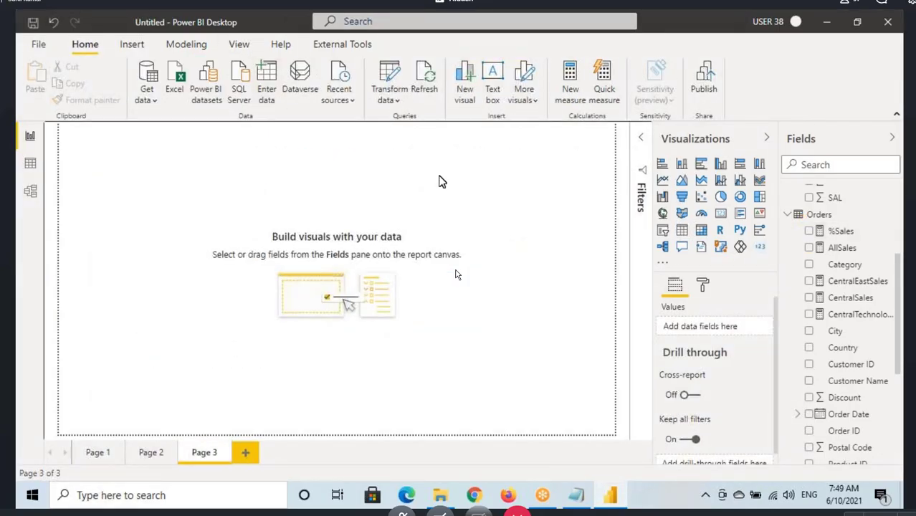
left_click(681, 229)
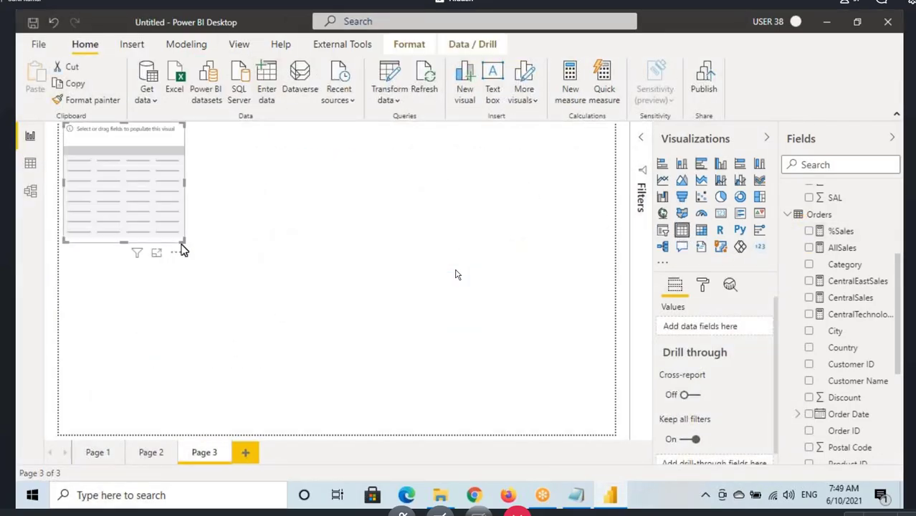
left_click_drag(181, 246, 261, 407)
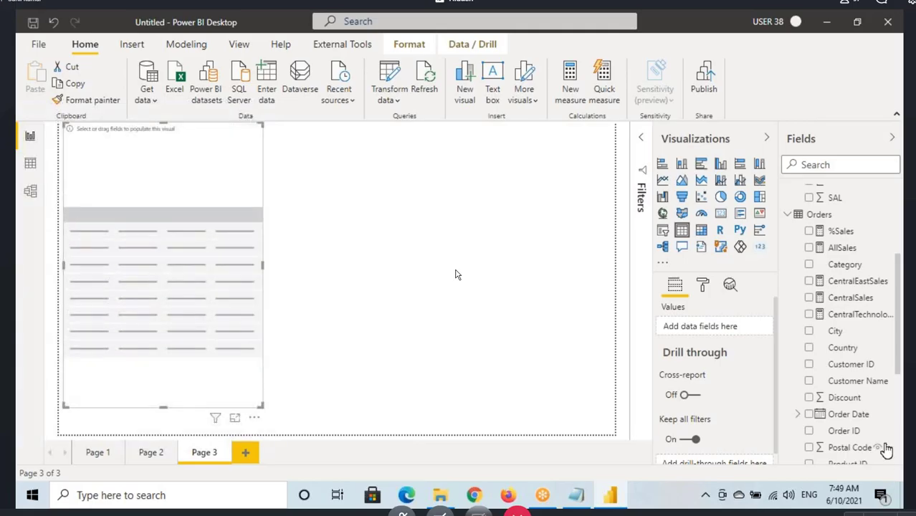
scroll(886, 448, "down", 3)
left_click_drag(869, 439, 220, 318)
left_click_drag(850, 456, 197, 301)
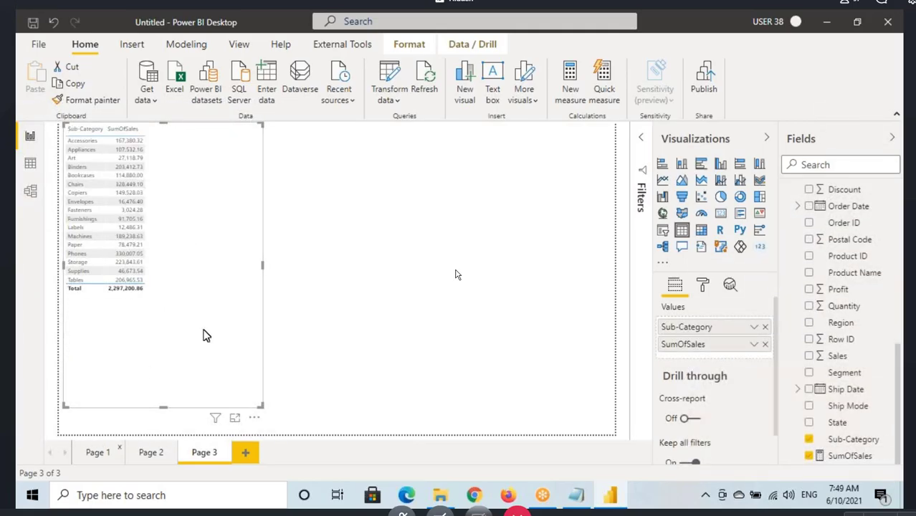
Step: Copy the Page 1 region table's formatting to the Sub-Category table on Page 3, then widen and reposition that table
key("ctrl+Page_Up")
key("ctrl+Page_Up")
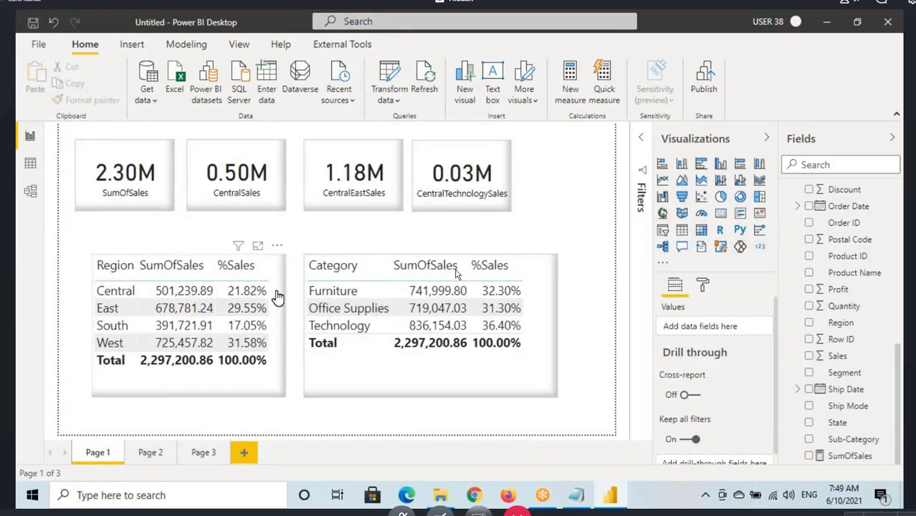
left_click(278, 297)
left_click(86, 99)
left_click(192, 454)
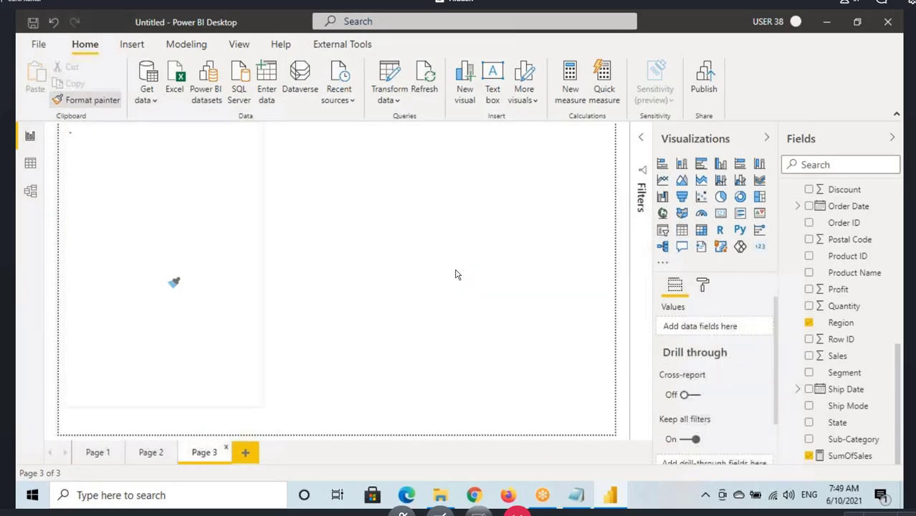
left_click(202, 237)
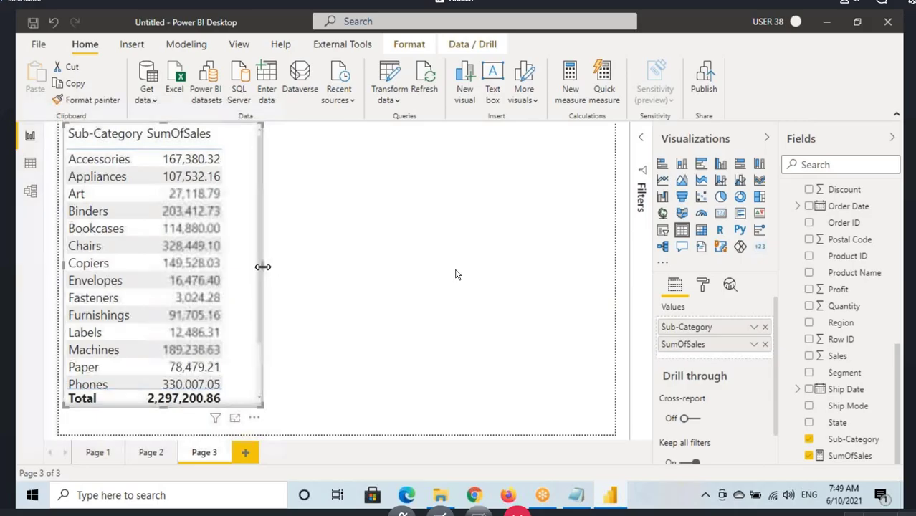
left_click_drag(263, 267, 343, 279)
left_click_drag(268, 204, 278, 217)
Step: Review the full %Sales formula and add the measure to the Sub-Category table
scroll(833, 268, "up", 4)
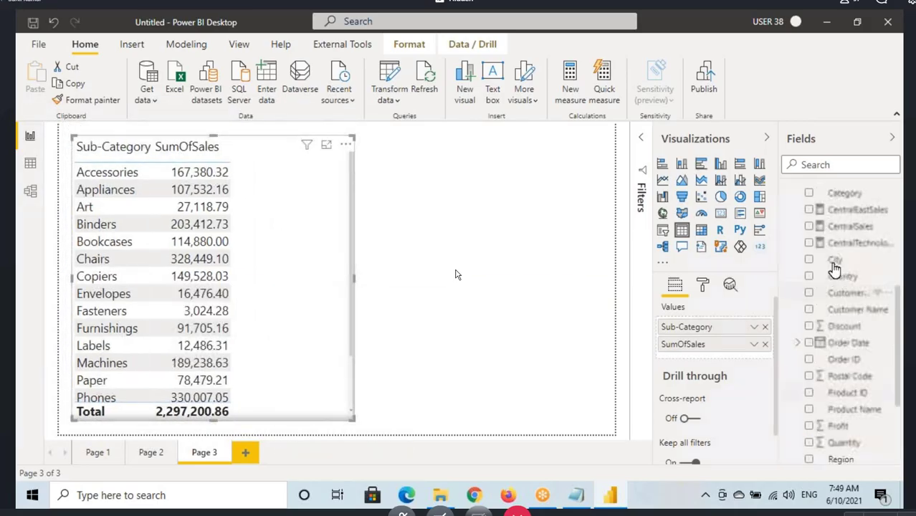
scroll(840, 297, "up", 4)
left_click(839, 300)
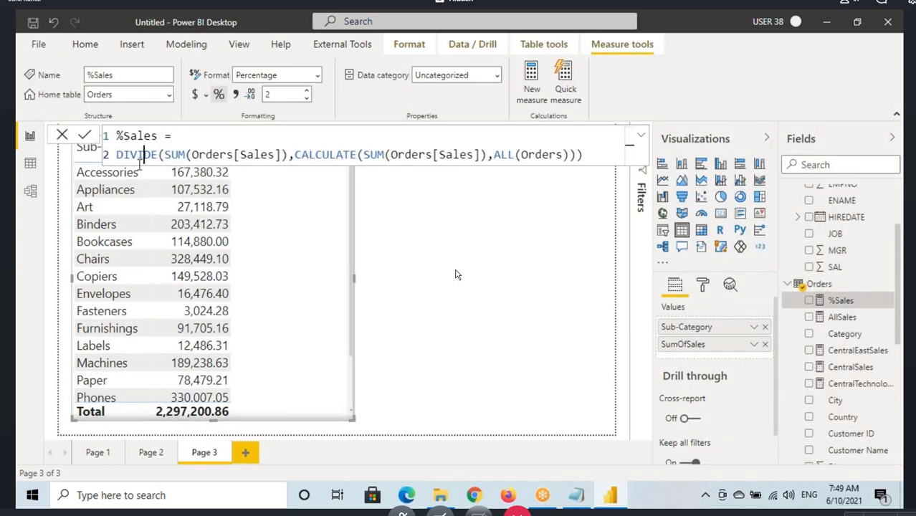
left_click_drag(584, 154, 116, 136)
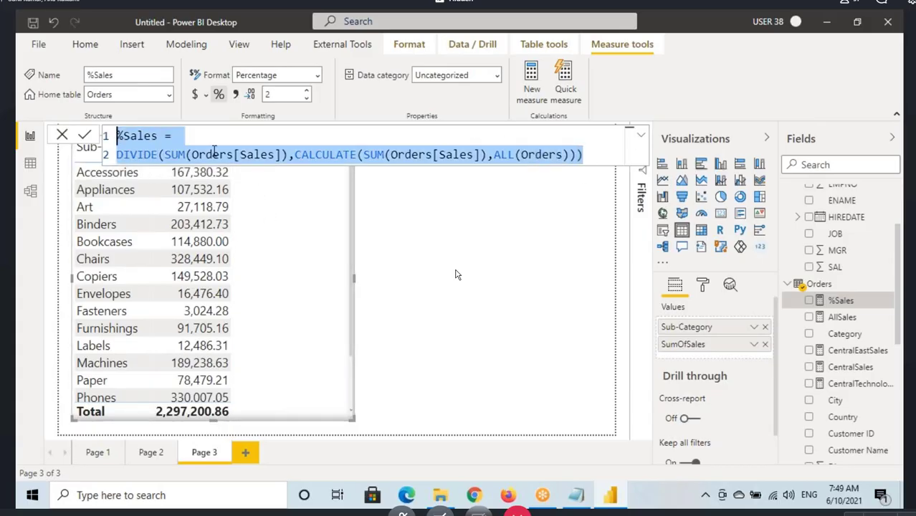
left_click(218, 155)
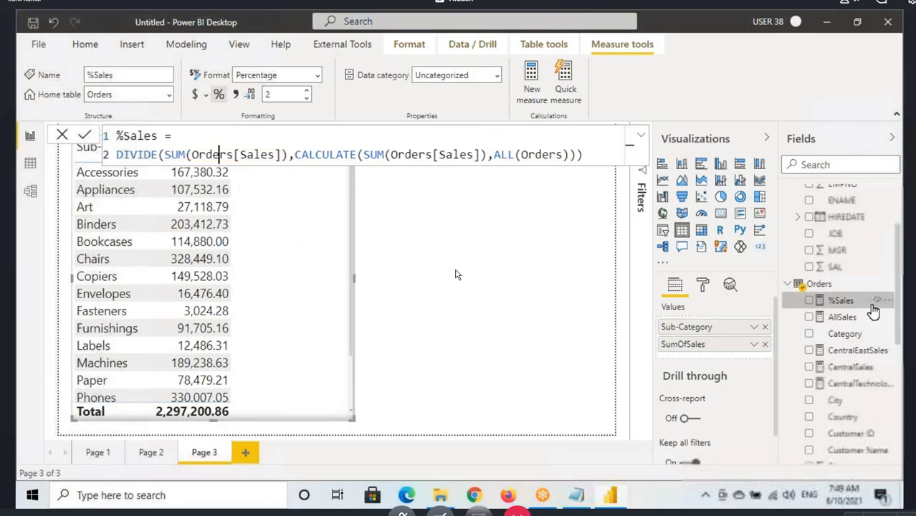
left_click_drag(842, 301, 286, 250)
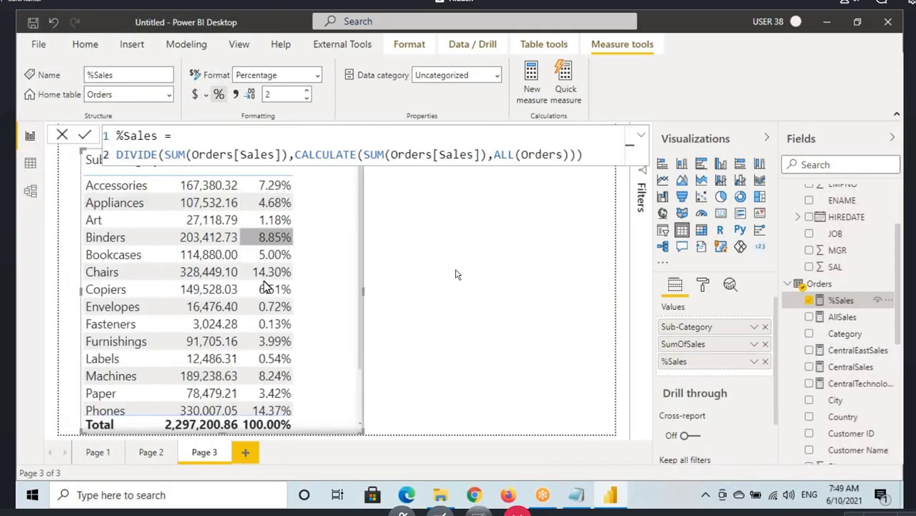
Step: Shift the Sub-Category table slightly to the right and reopen the %Sales formula, boxing it for review
left_click(526, 294)
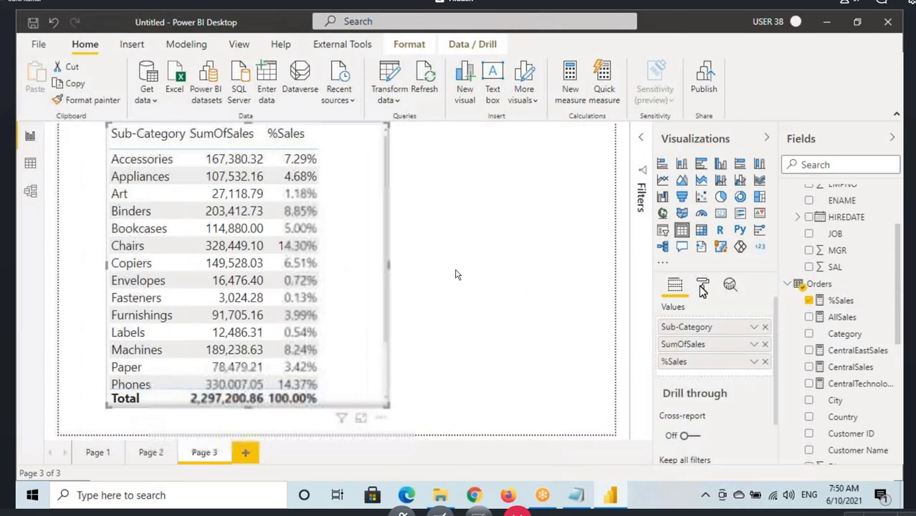
left_click(702, 286)
scroll(688, 366, "down", 3)
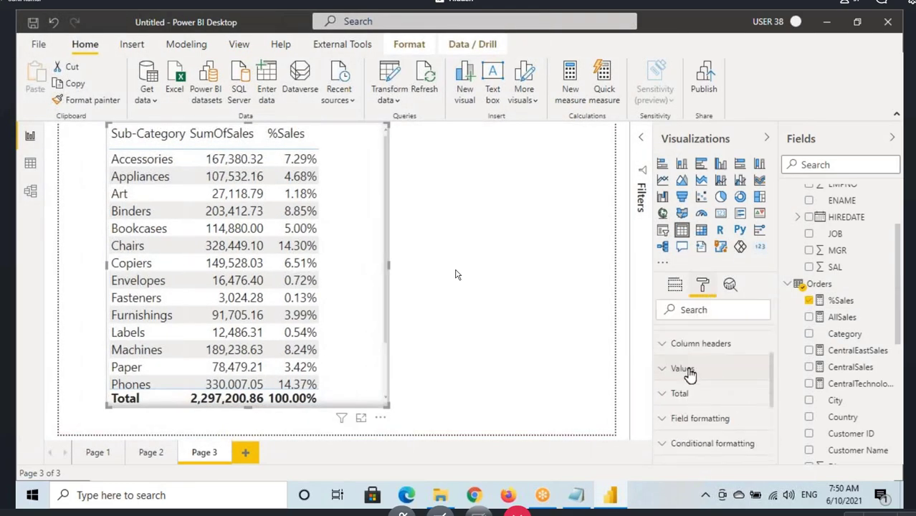
left_click(839, 300)
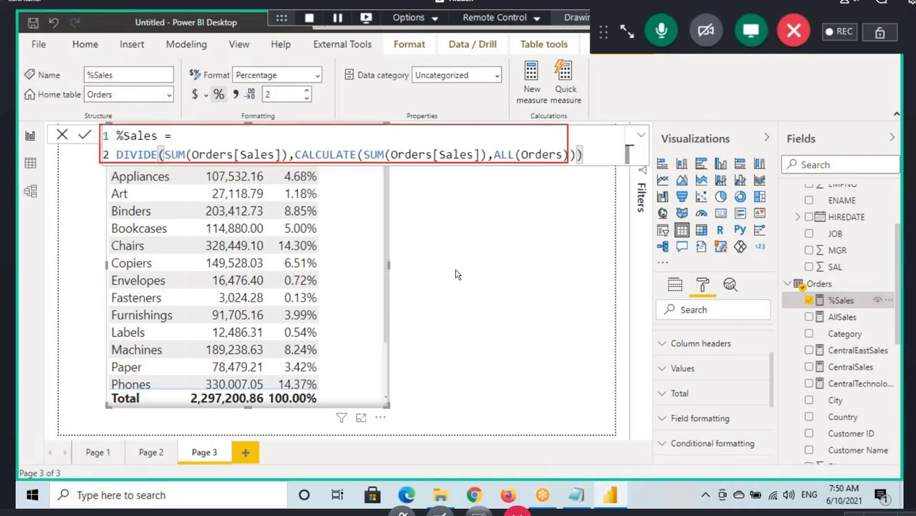
Step: Set the Sub-Category table's grid text size to 17 pt
scroll(690, 376, "up", 3)
left_click(693, 386)
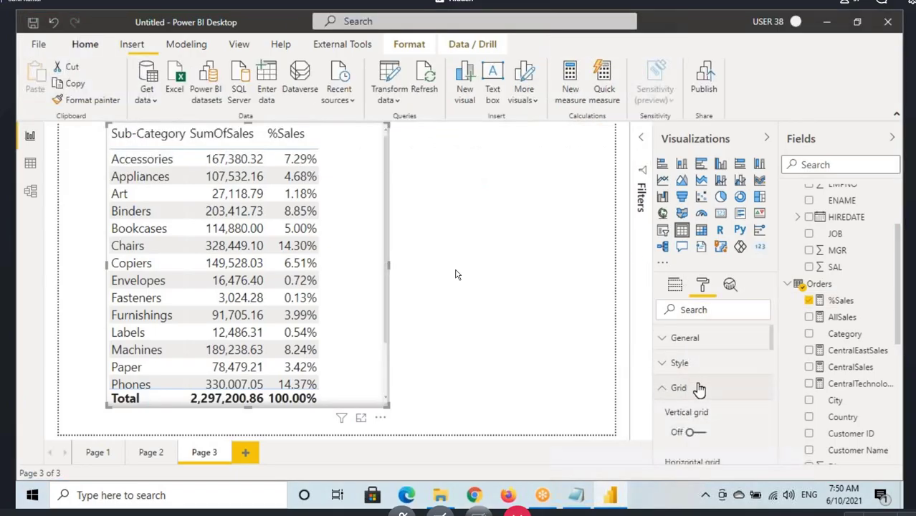
scroll(694, 395, "down", 5)
scroll(694, 427, "down", 3)
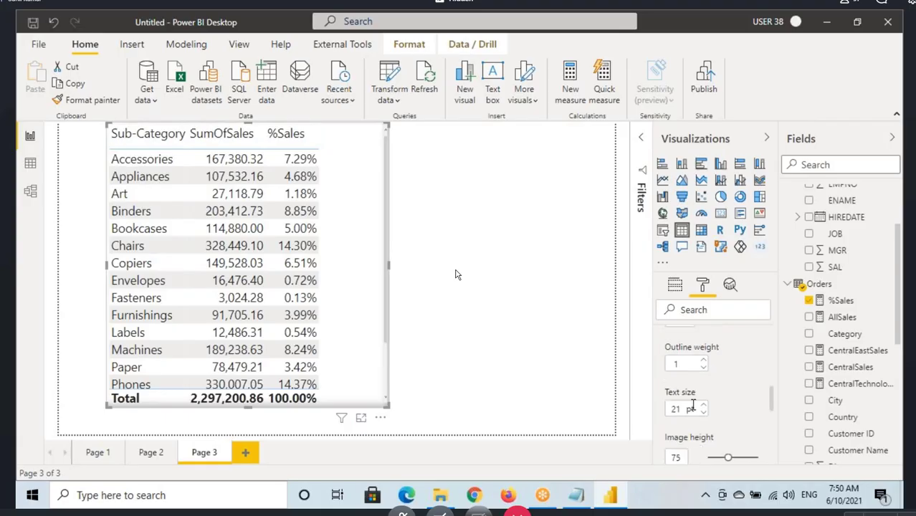
left_click(702, 413)
left_click(702, 413)
left_click(702, 413)
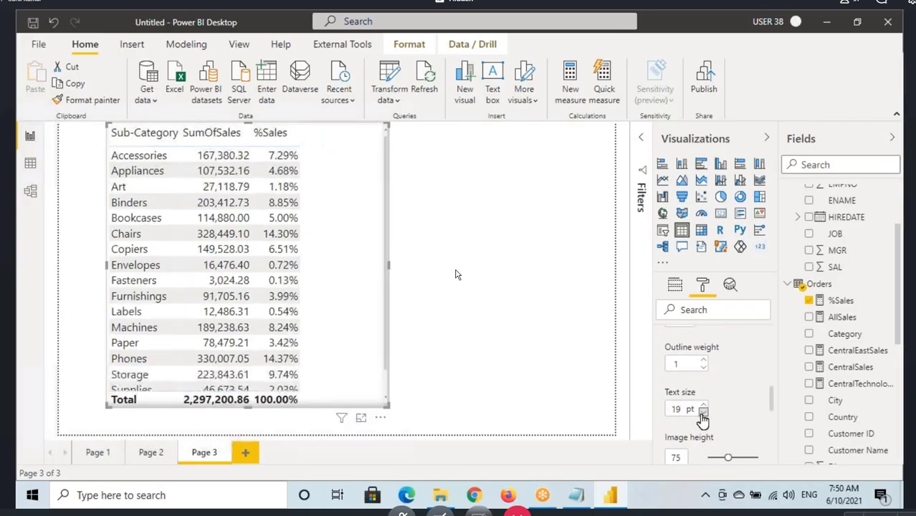
left_click(702, 414)
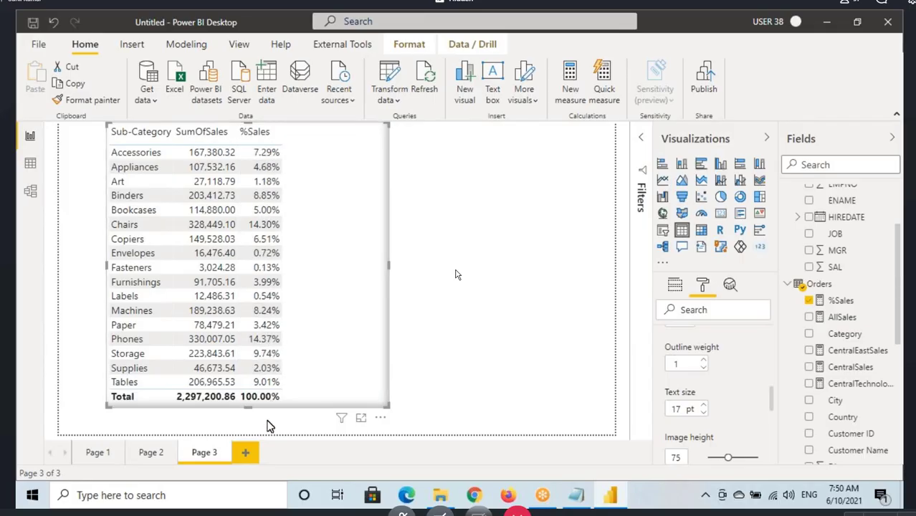
Step: Copy the formatting of the Page 3 Sub-Category table to the Region and Category tables on Page 1
left_click(149, 453)
left_click(100, 455)
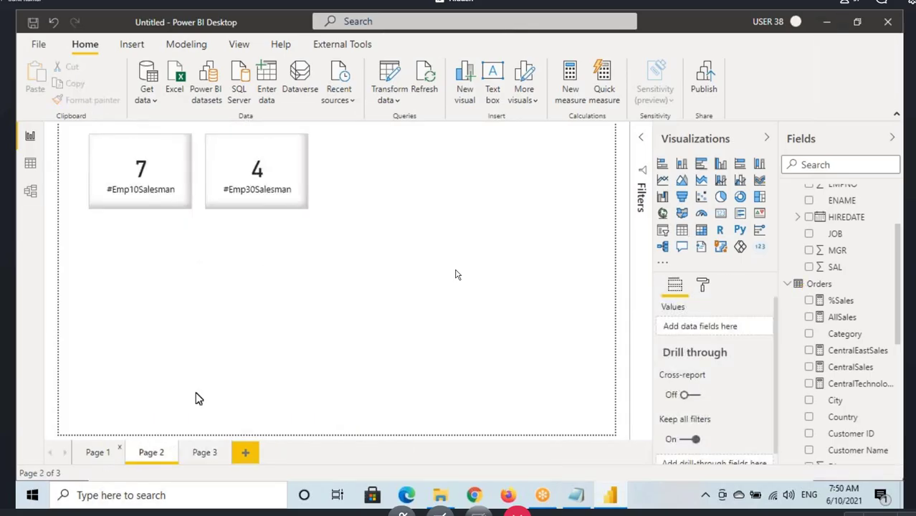
left_click(200, 452)
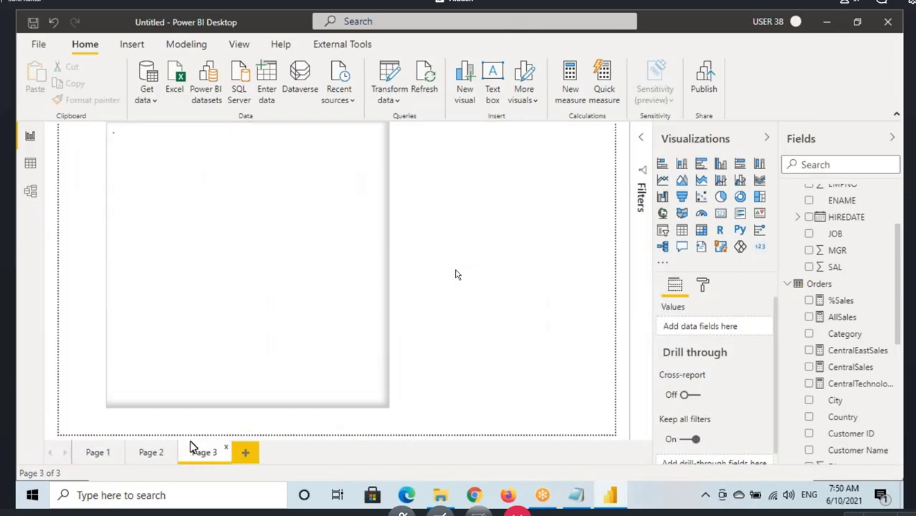
left_click(307, 290)
left_click(85, 100)
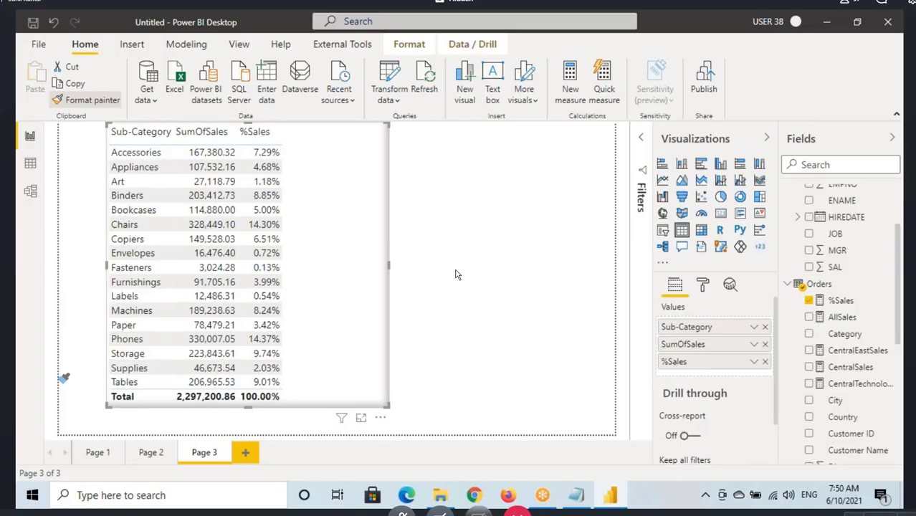
left_click(80, 453)
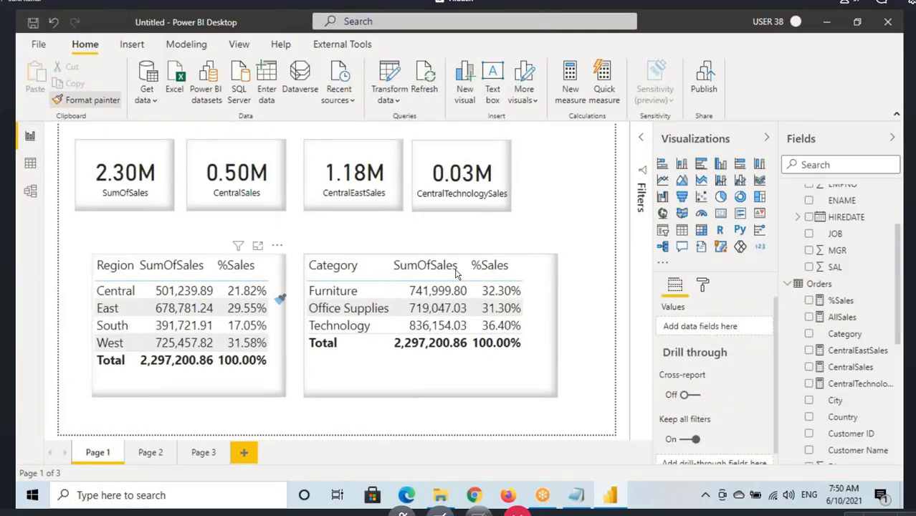
left_click(279, 299)
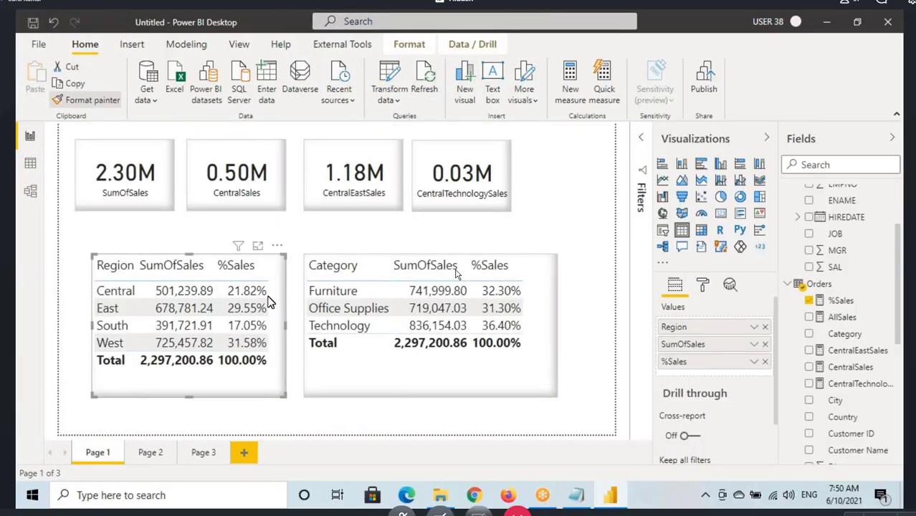
left_click(358, 368)
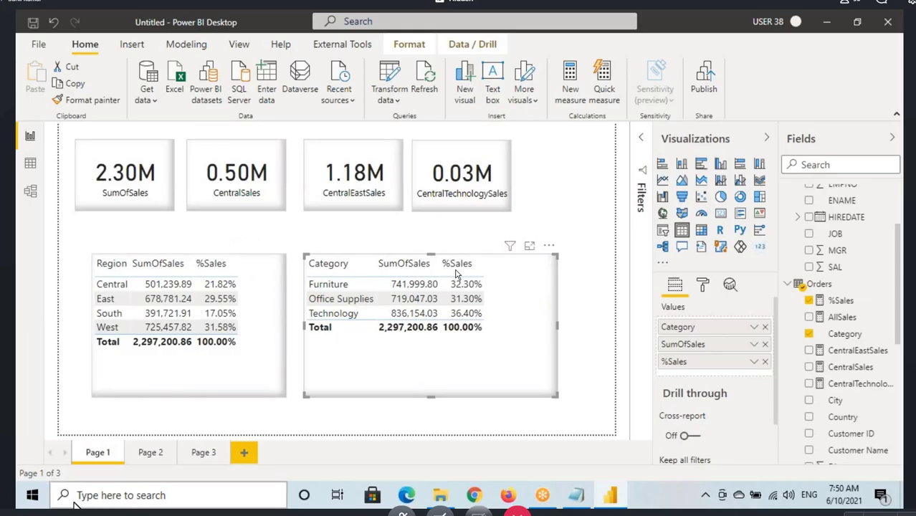
Step: Move the Category table further from the Region table and widen the Region table to make room for another column
left_click(260, 305)
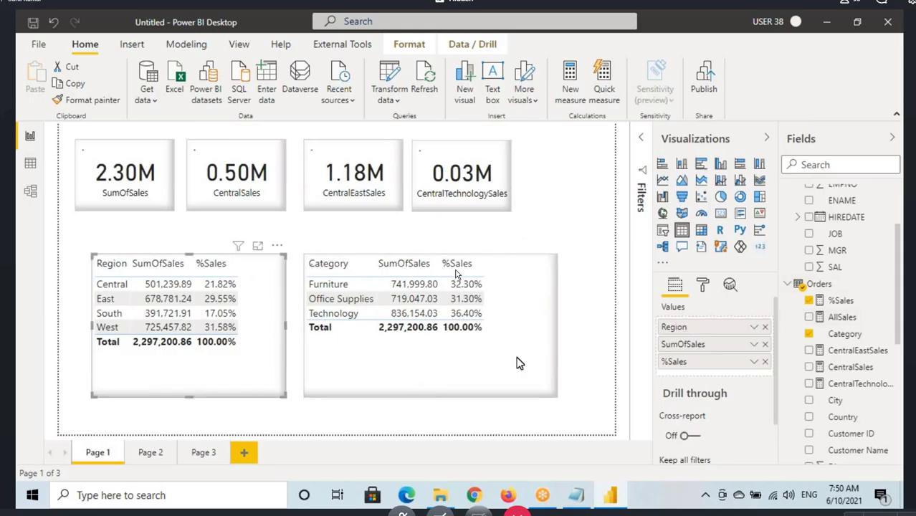
left_click(360, 352)
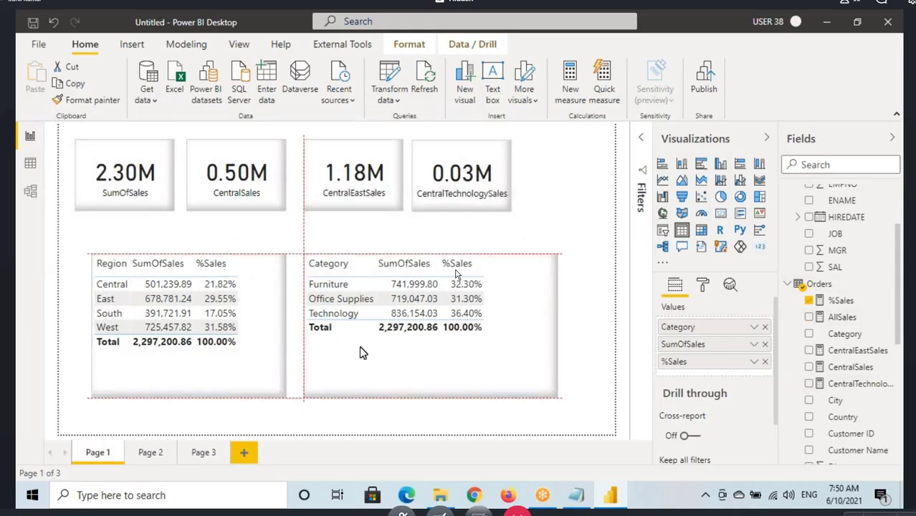
left_click_drag(252, 322, 299, 337)
Step: Add the Sales field to the Region table and review its Sum aggregation against the SumOfSales column
scroll(858, 429, "down", 5)
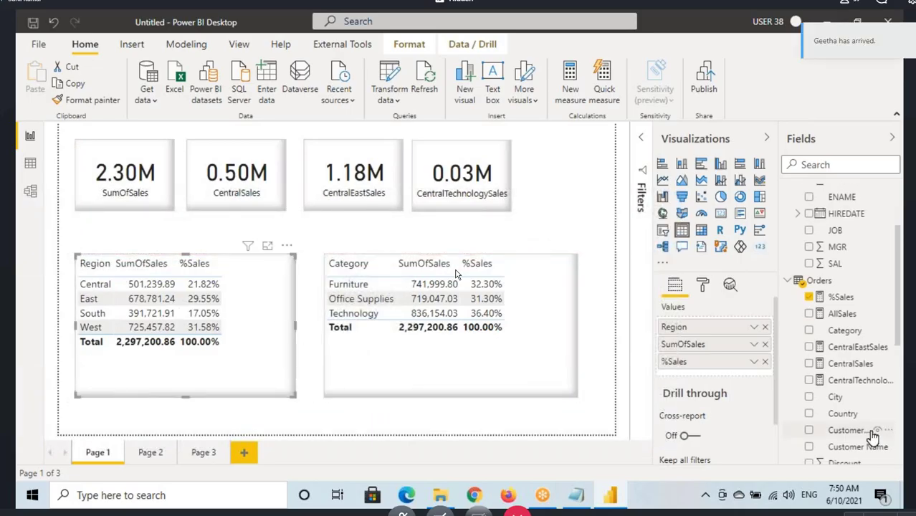
left_click_drag(837, 355, 255, 322)
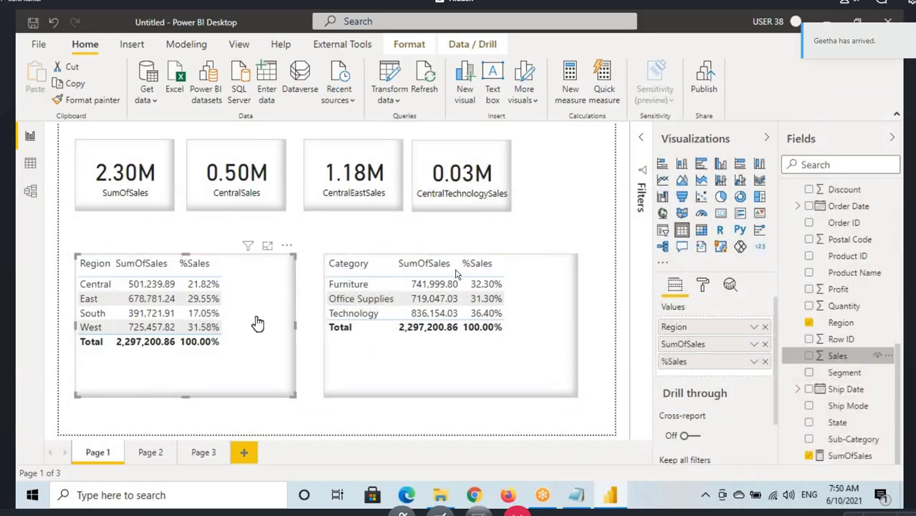
left_click(753, 378)
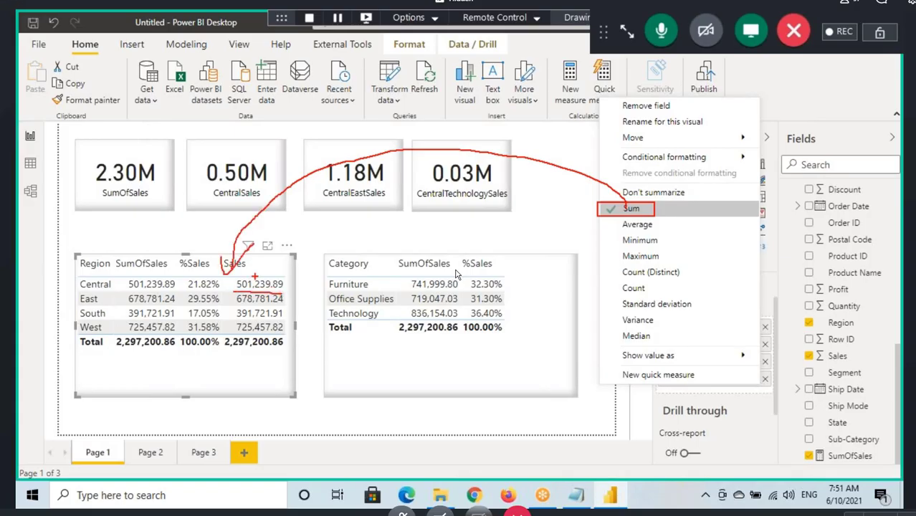
left_click(252, 384)
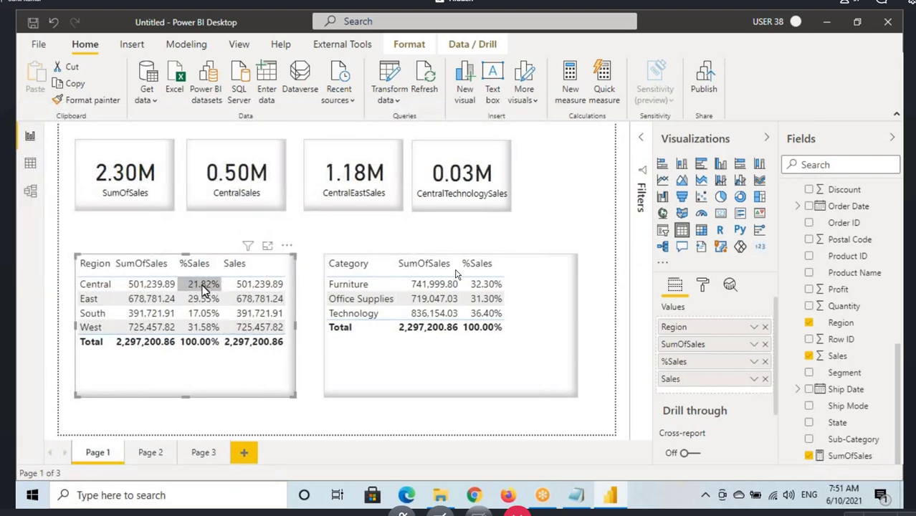
Step: Show the Region table's Sales values as Percent of grand total, marking that option for review
left_click(753, 379)
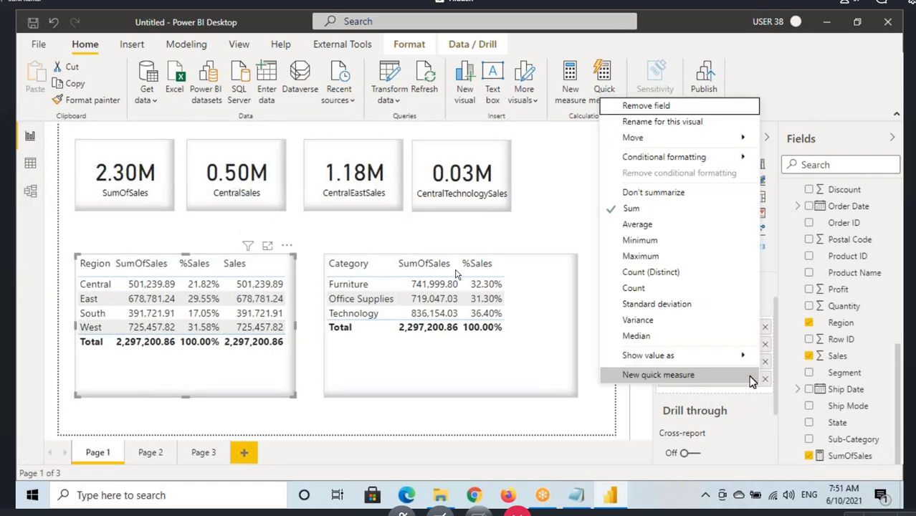
mouse_move(688, 356)
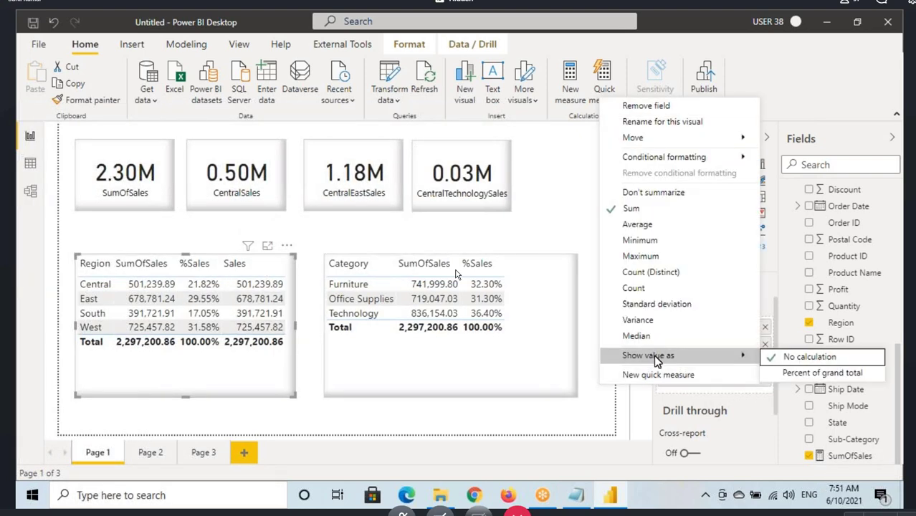
left_click_drag(613, 348, 715, 367)
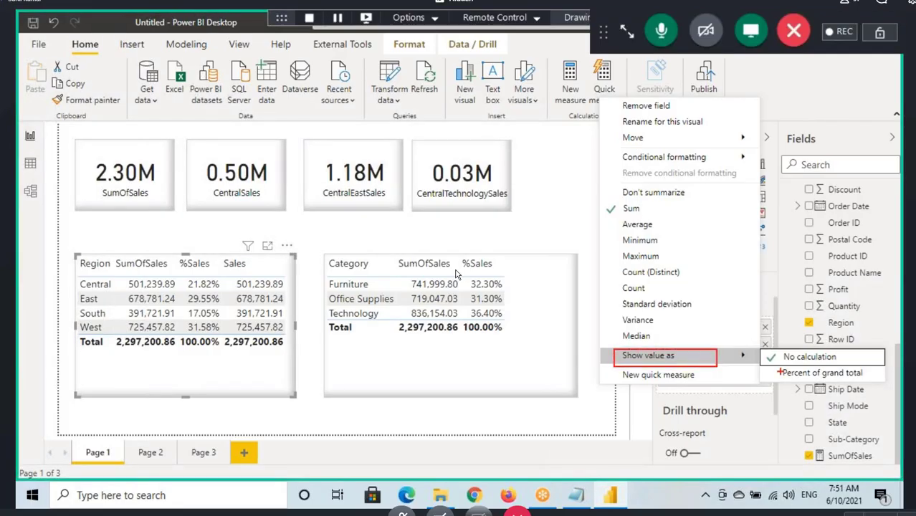
left_click_drag(838, 361, 773, 350)
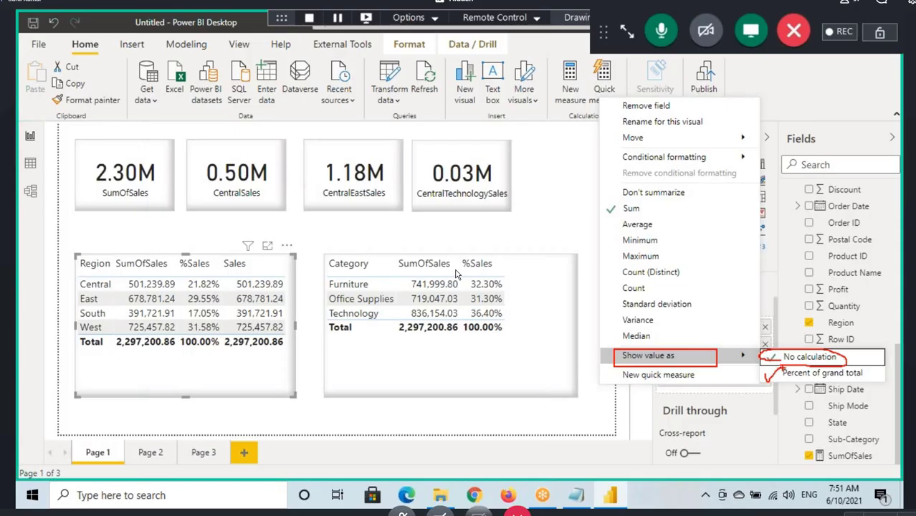
left_click_drag(781, 363, 873, 379)
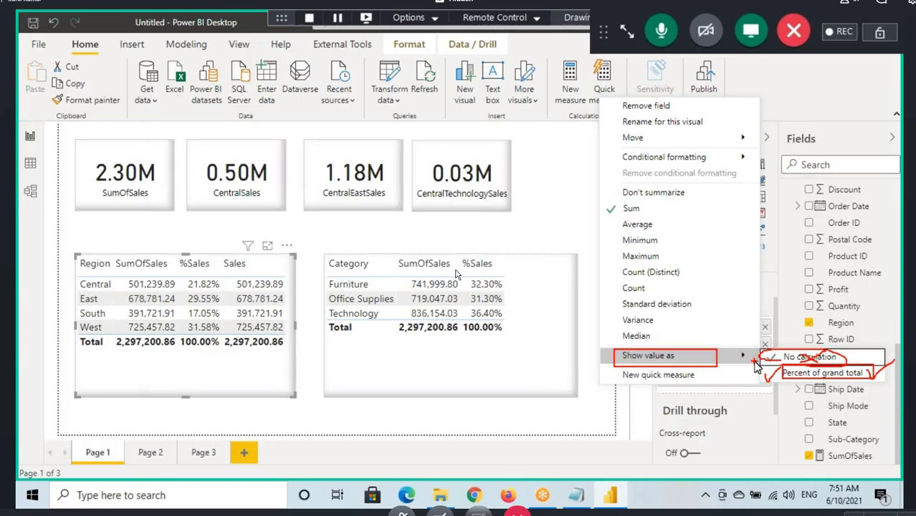
left_click(428, 386)
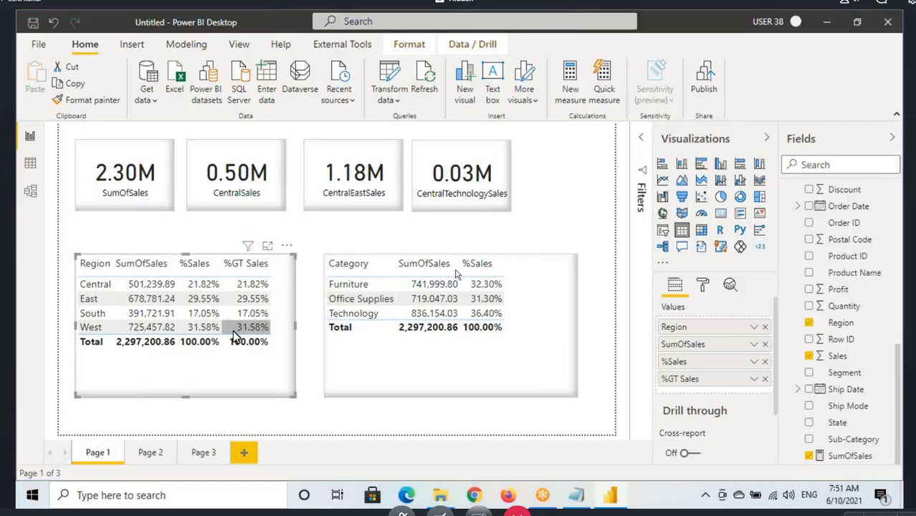
Step: Add the Sales field to the Category table and show its values as Percent of grand total
left_click(444, 362)
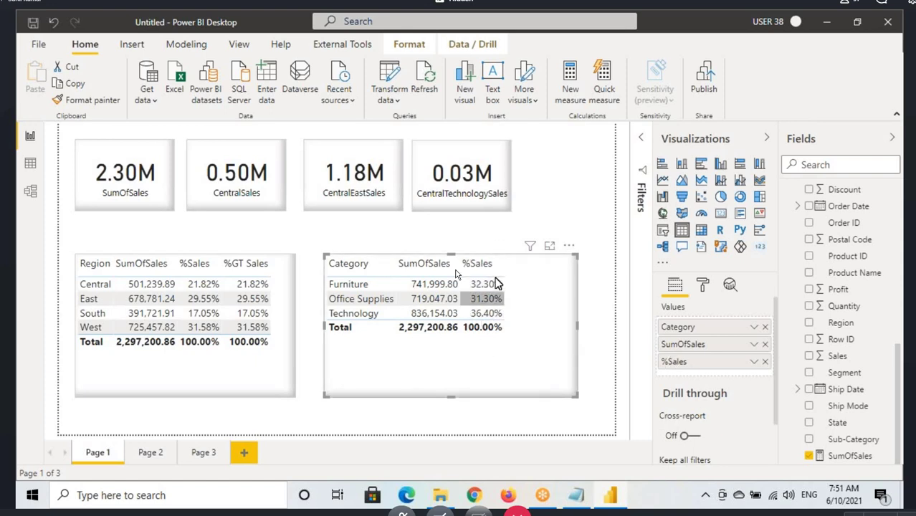
left_click_drag(837, 356, 527, 302)
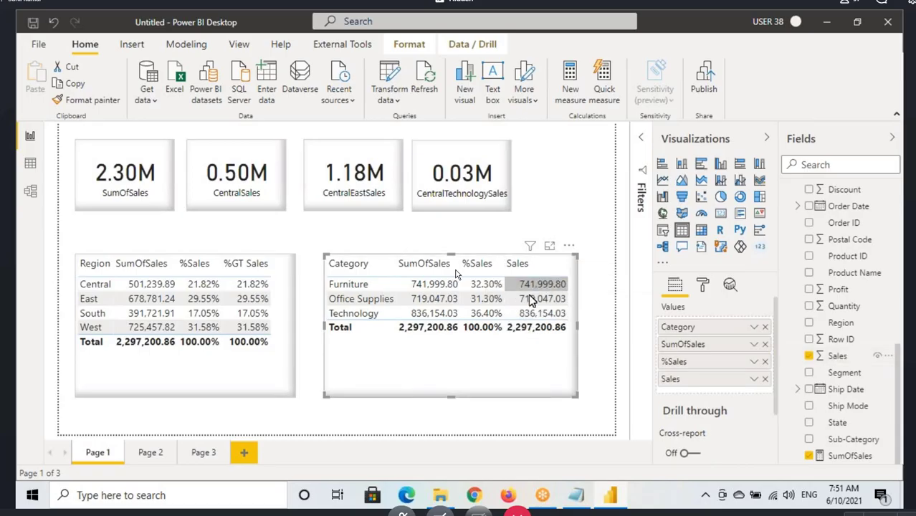
left_click(754, 379)
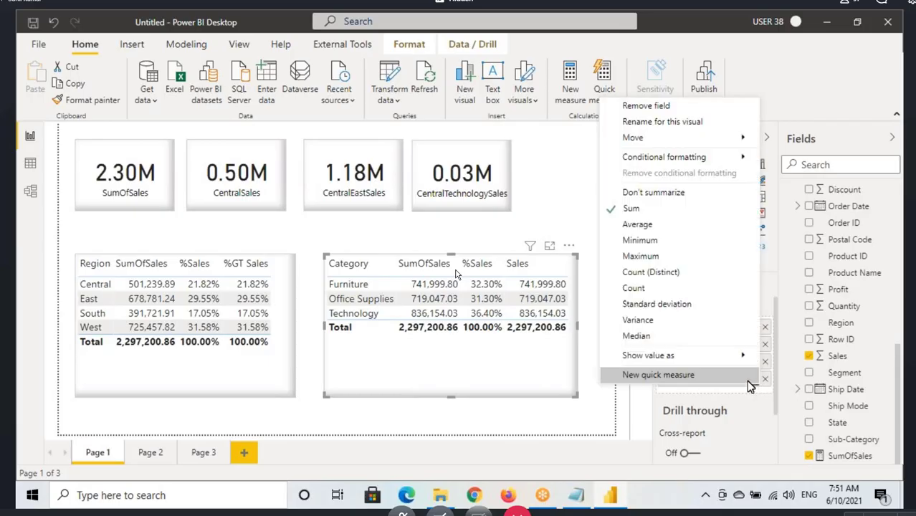
mouse_move(651, 357)
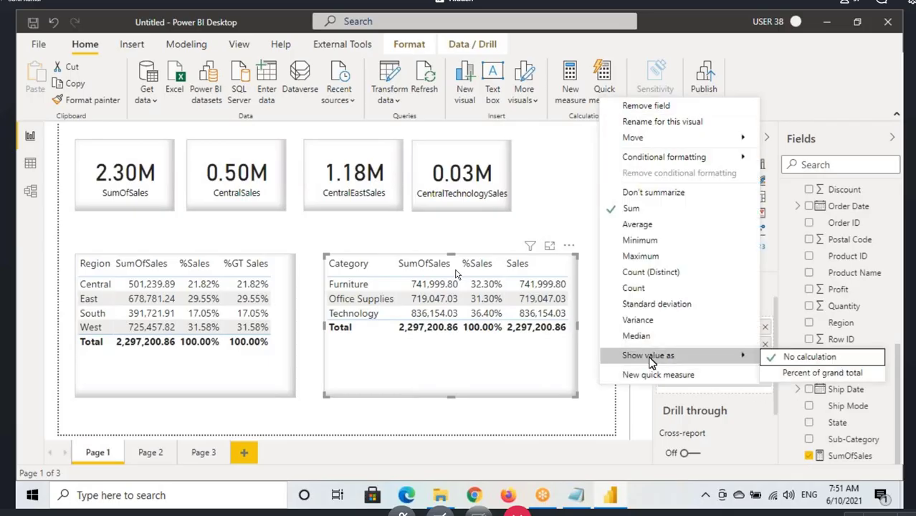
left_click(792, 372)
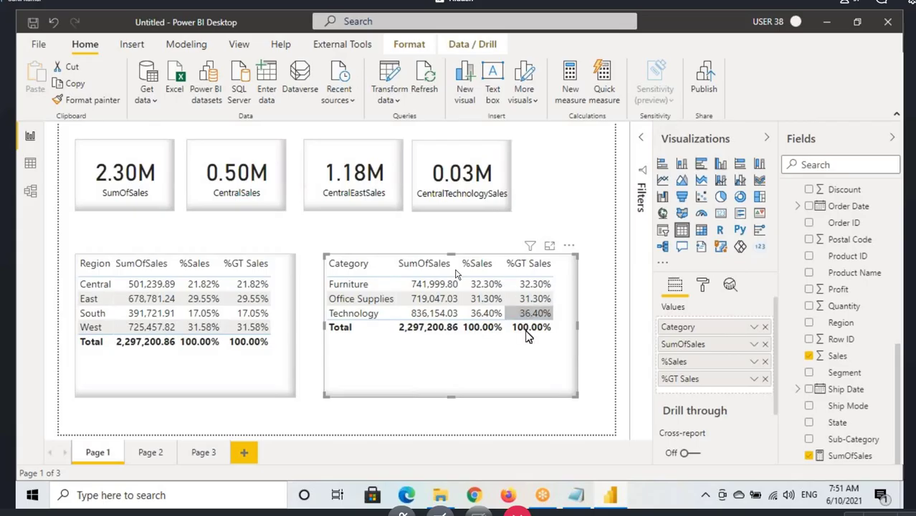
Step: Add Sales to the Page 3 Sub-Category table as Percent of grand total and box the new column's header for review
left_click(215, 453)
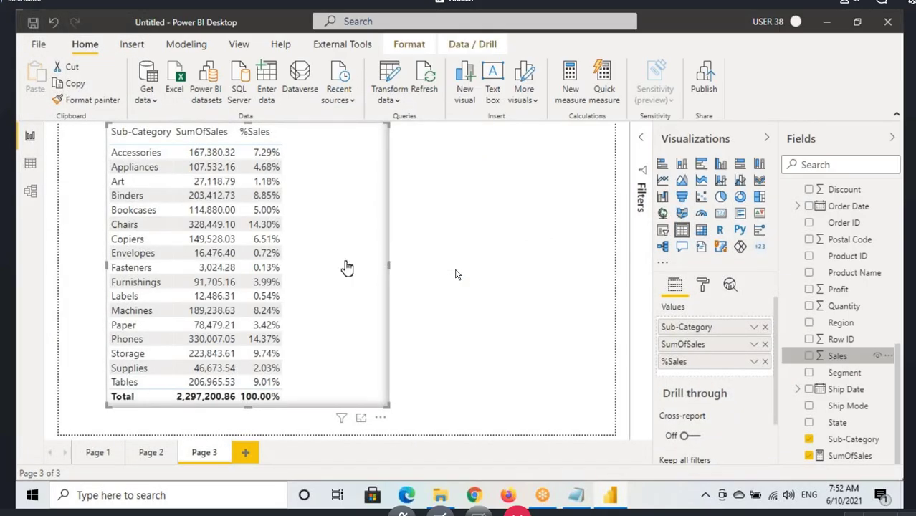
left_click(808, 355)
left_click(753, 379)
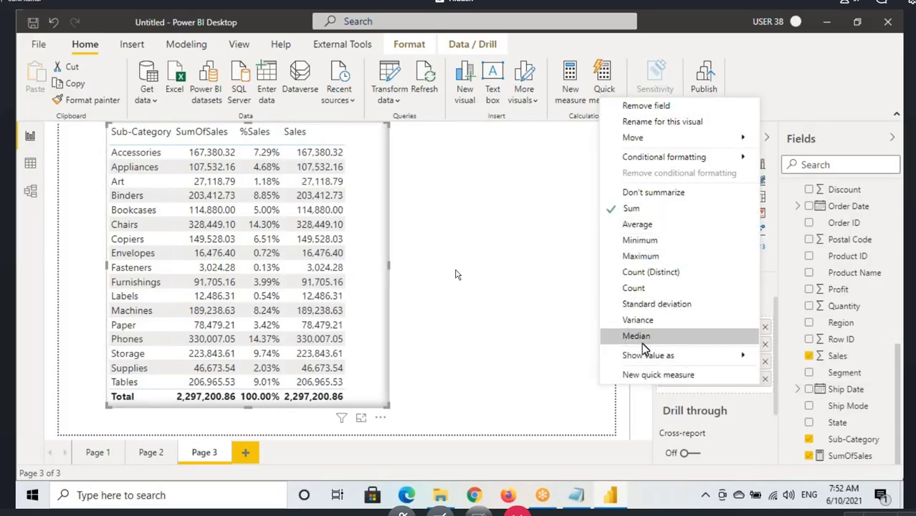
mouse_move(645, 356)
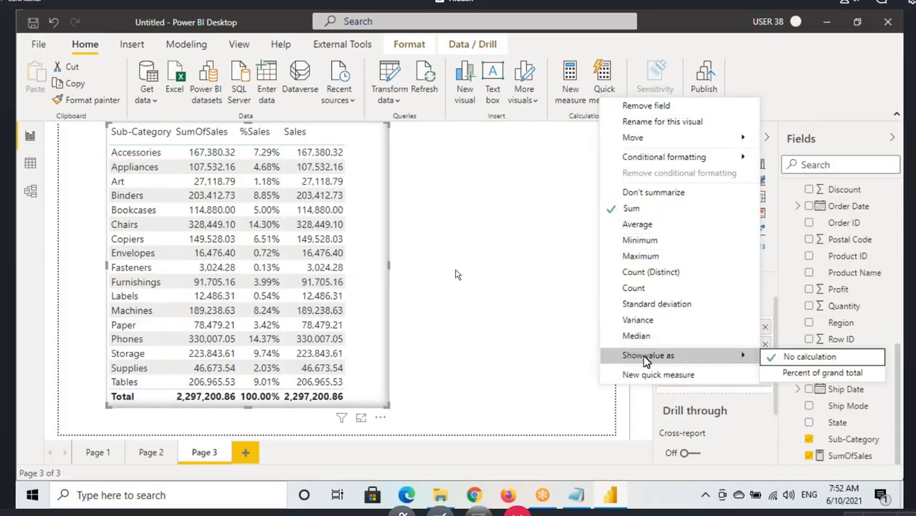
left_click(816, 374)
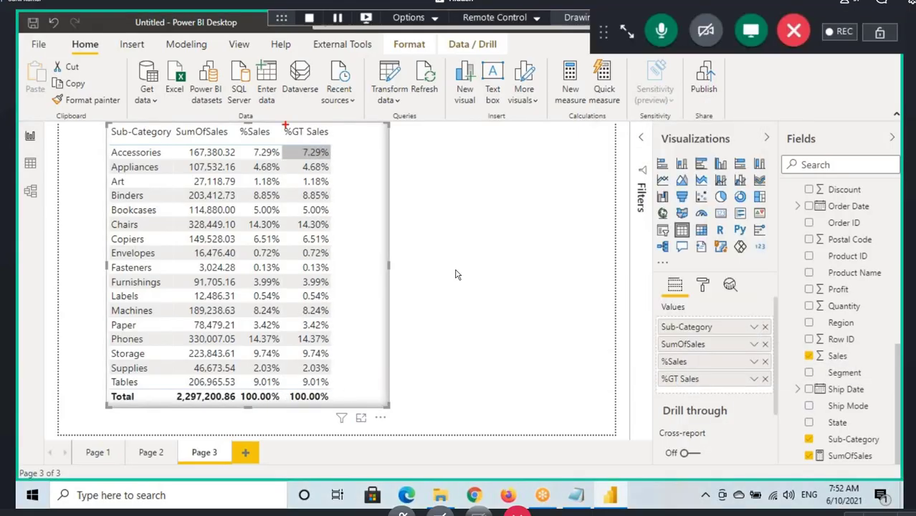
left_click_drag(285, 125, 334, 143)
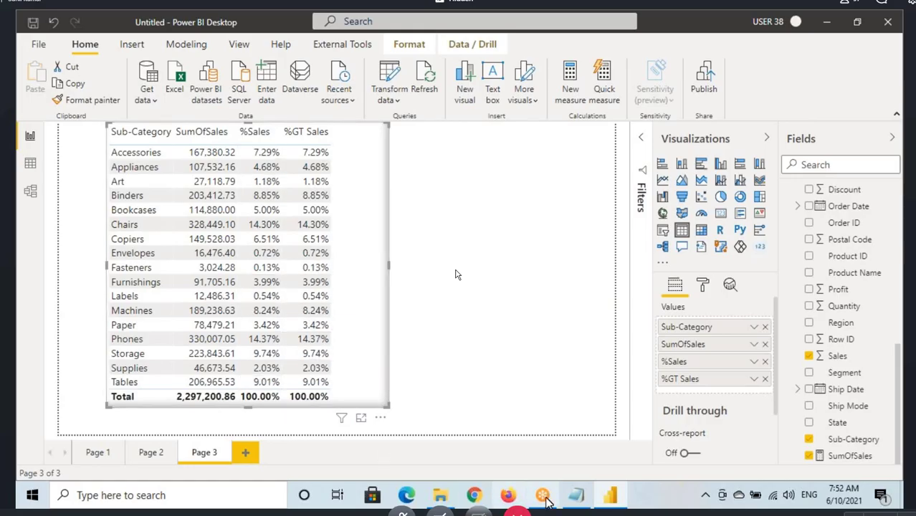
Step: Switch to the Notepad notes and add "TO ALL Function we can Pass either Table OR Column" below the ALL heading
left_click(575, 496)
left_click(61, 310)
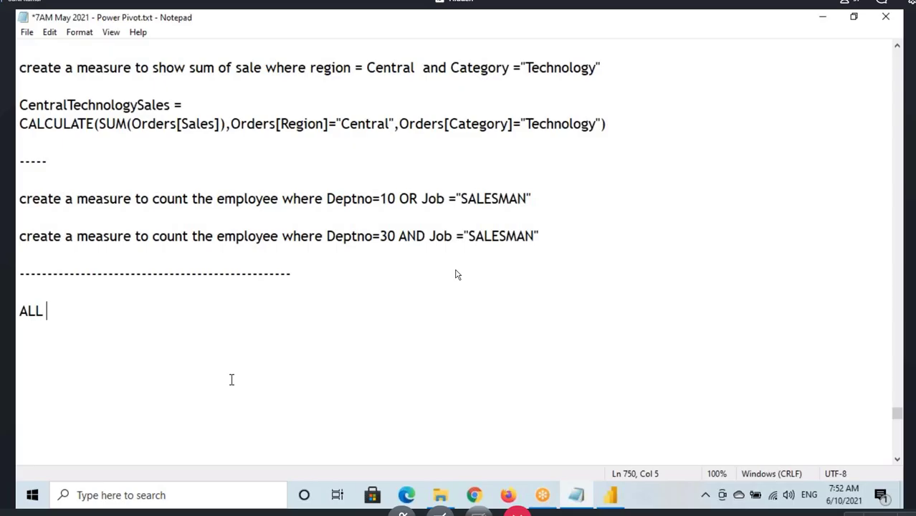
key("Return")
key("Return")
type("TO ALL ")
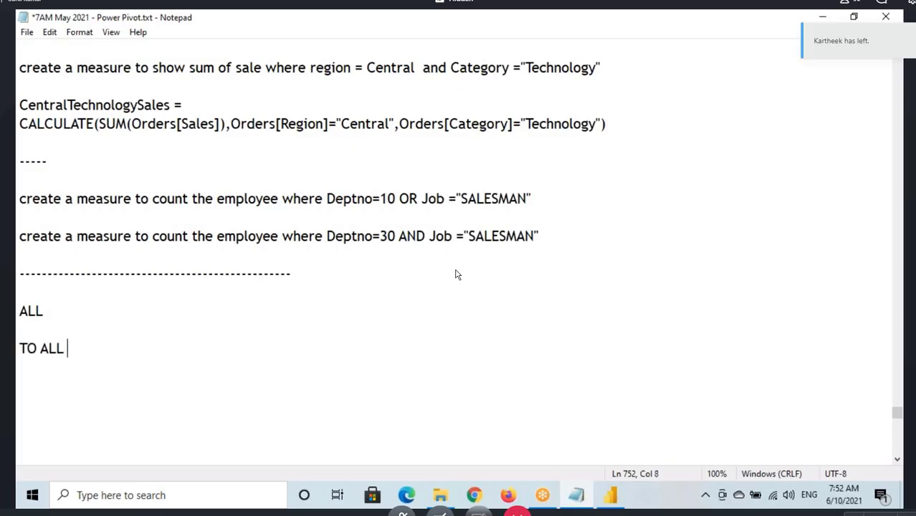
type("Function w")
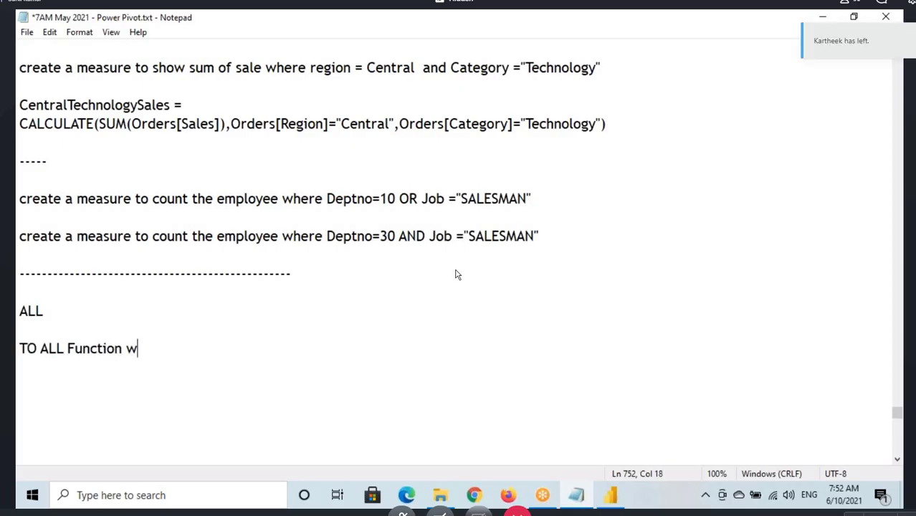
type("e ca")
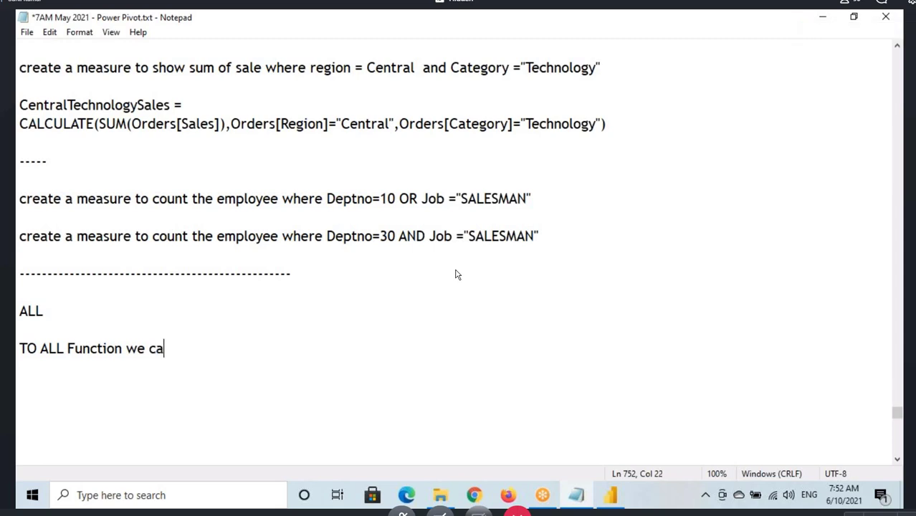
type("n Pasd")
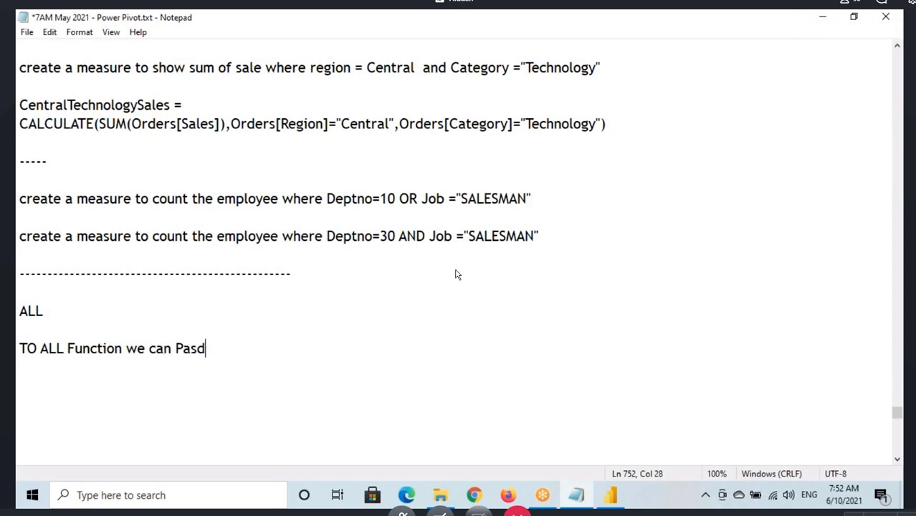
key("BackSpace")
type("s either Table OR Co")
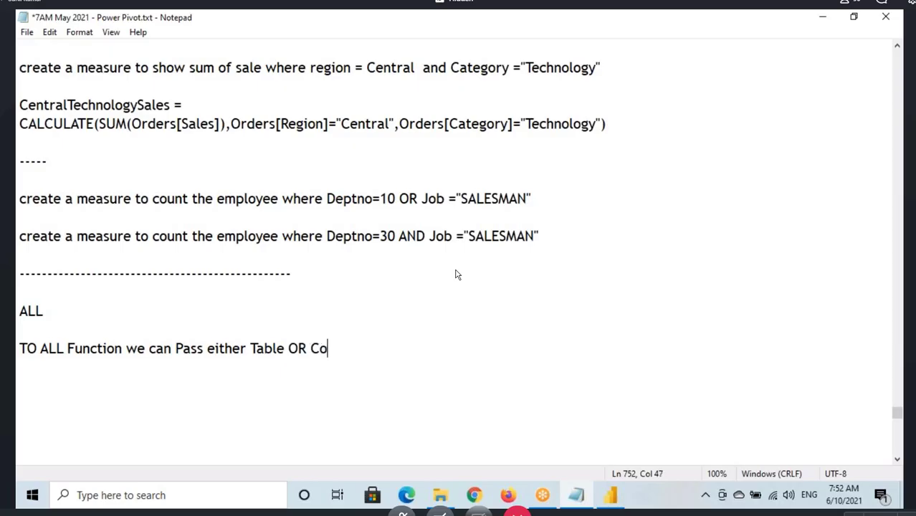
type("mn")
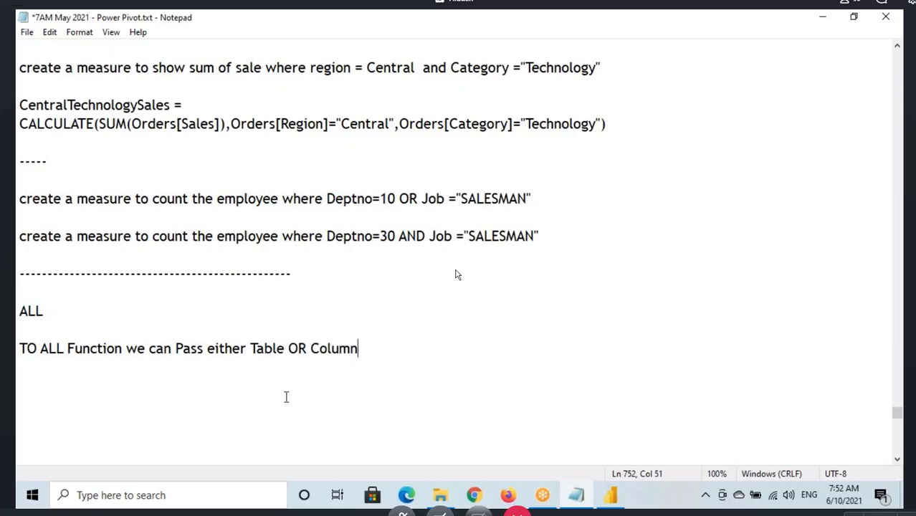
Step: End the note about passing either a Table OR Column to ALL with a period
left_click_drag(249, 349, 281, 349)
left_click(308, 349)
left_click(364, 350)
Step: Copy the AllSales measure's full formula from Power BI and paste it below the ALL notes in Notepad
left_click(608, 495)
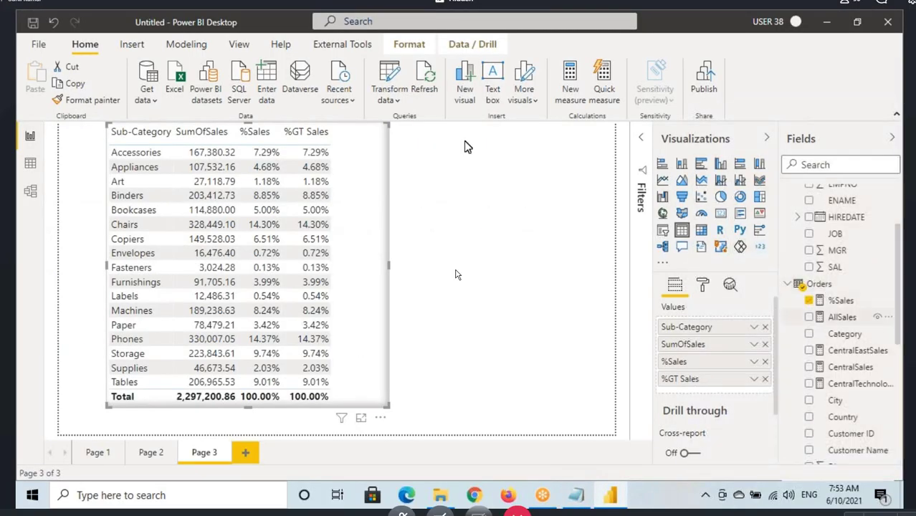
left_click(842, 316)
triple_click(542, 139)
key("ctrl+c")
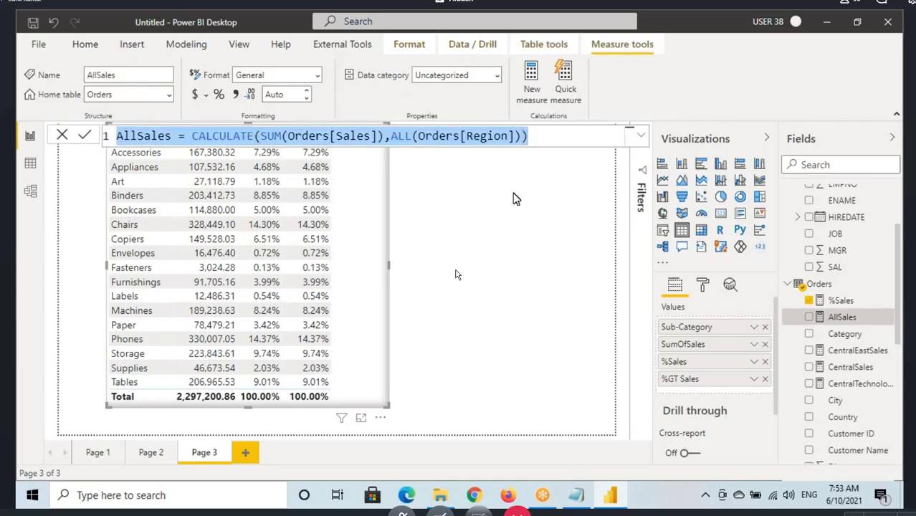
left_click(576, 495)
left_click(84, 392)
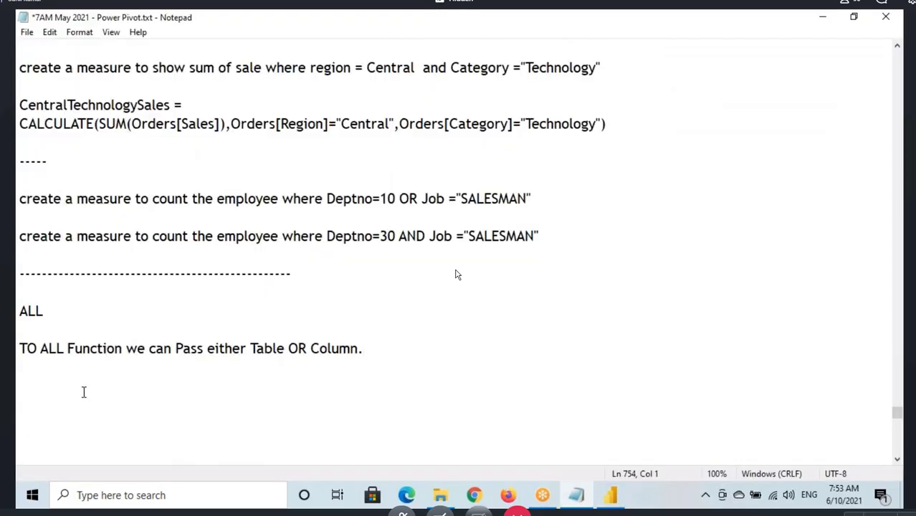
key("ctrl+v")
Step: Examine the ALL(Orders[Region]) part of the pasted AllSales formula, focusing on the argument passed to ALL
left_click_drag(296, 385, 420, 387)
left_click(335, 385)
left_click(334, 387)
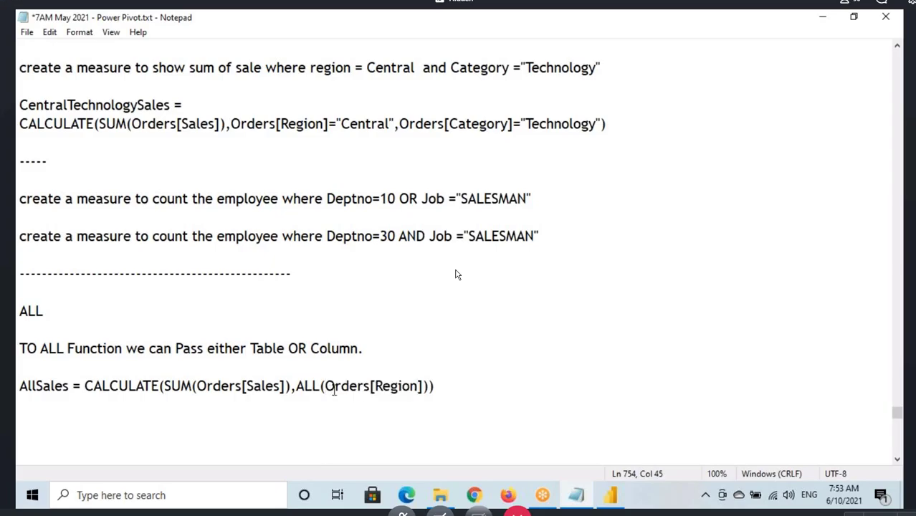
left_click_drag(333, 387, 371, 387)
left_click(335, 386)
key("Right")
key("Right")
key("Right")
key("Right")
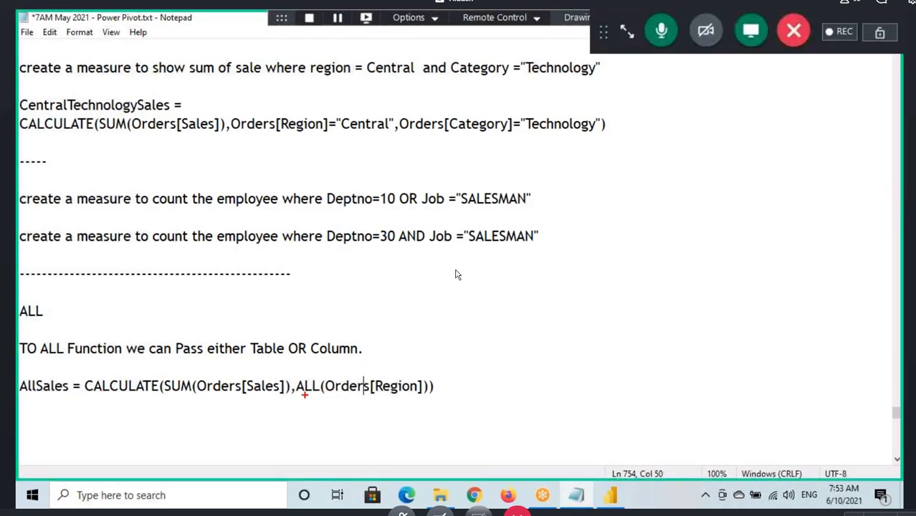
Step: Mark up the ALL heading, the Orders[Region] argument and the words Table and Column in the notes for review
mouse_move(26, 324)
left_mouse_down()
mouse_move(22, 295)
mouse_move(38, 322)
left_mouse_up()
mouse_move(317, 371)
left_mouse_down()
mouse_move(347, 370)
mouse_move(387, 393)
left_mouse_up()
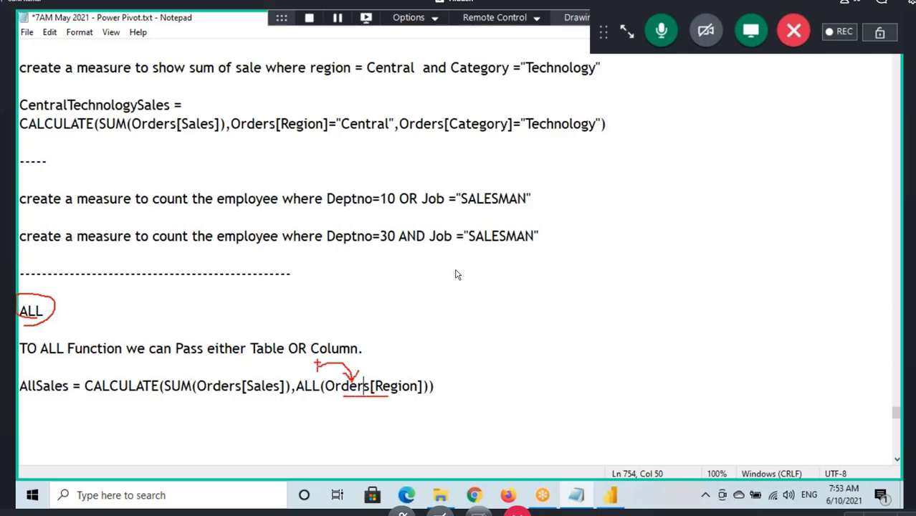
left_click_drag(329, 361, 365, 361)
mouse_move(256, 319)
left_mouse_down()
mouse_move(264, 344)
mouse_move(287, 351)
left_mouse_up()
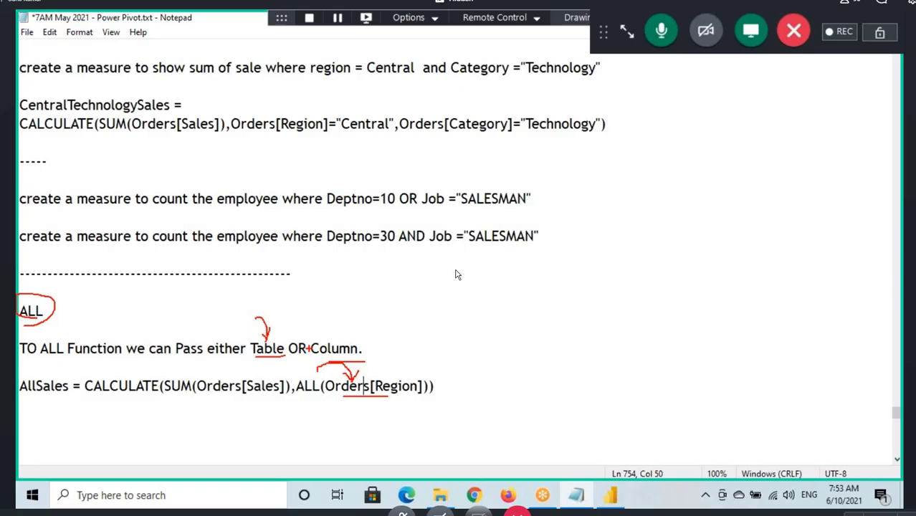
Step: Add the definition "- ALL Function will Return all the Values in Table OR Column" beside the ALL heading
left_click(89, 310)
type("- ")
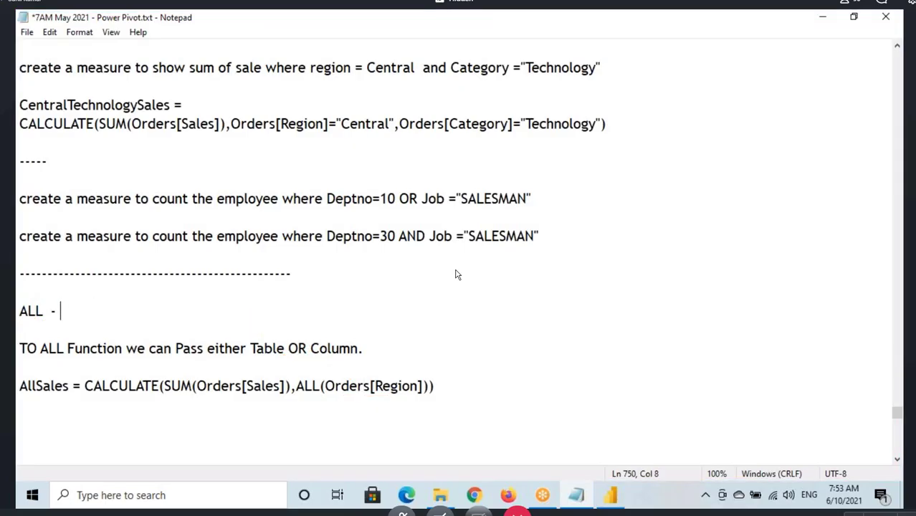
type("ALL Function wi")
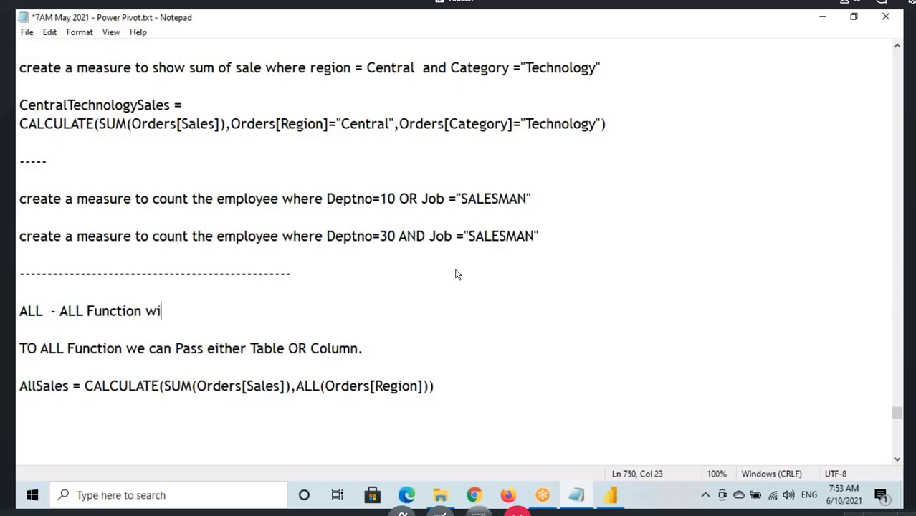
type("ll Return all t")
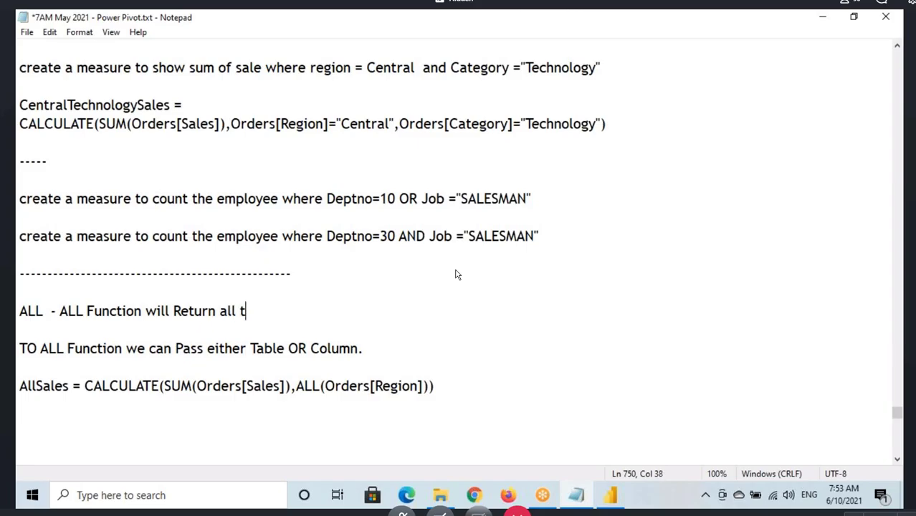
type("he Values ")
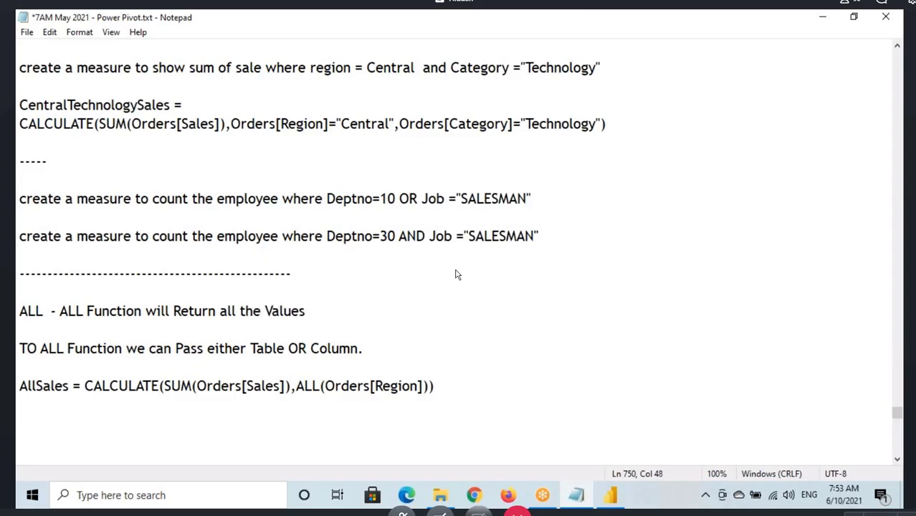
type("in")
left_click_drag(250, 348, 361, 350)
key("ctrl+c")
left_click(326, 313)
key("ctrl+v")
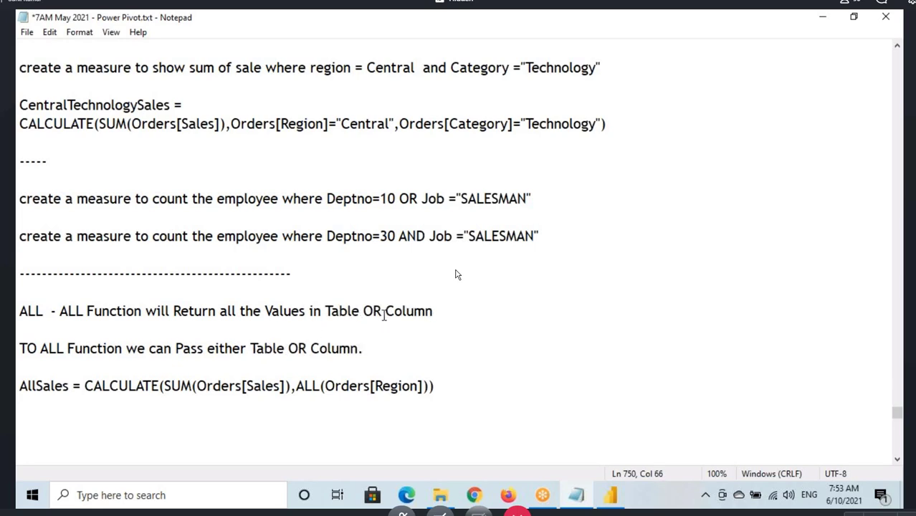
Step: Extend the ALL definition with "ignoring the Filters" and highlight its wording for review
left_click_drag(381, 311, 432, 311)
left_click_drag(235, 313, 379, 327)
left_click(432, 311)
type("ignoring the ")
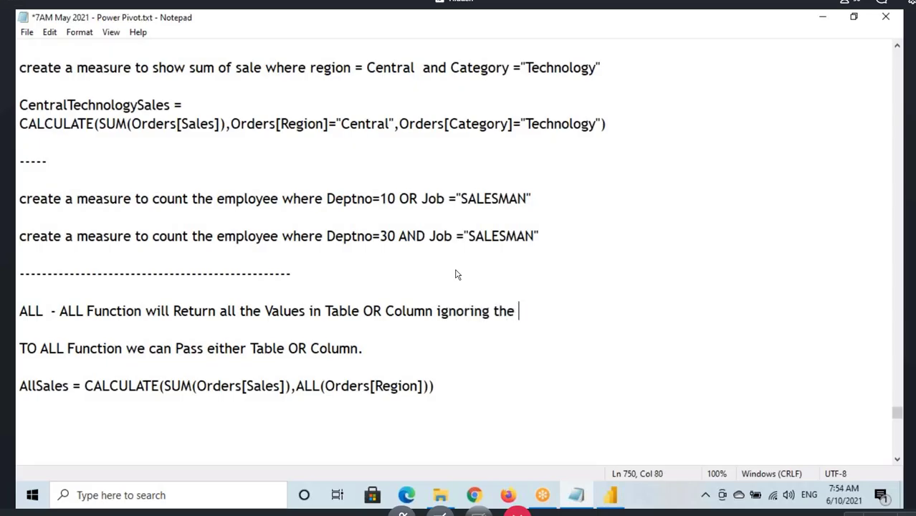
type("Filters")
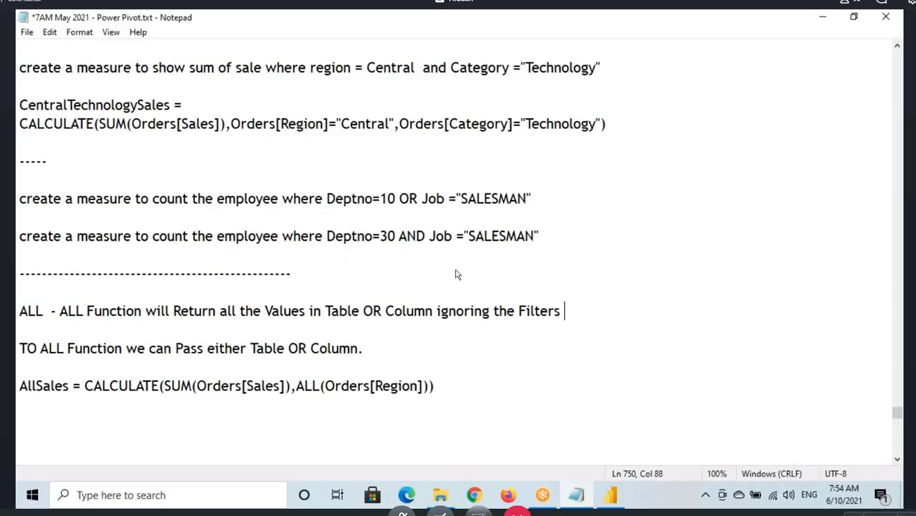
left_click_drag(237, 312, 560, 315)
Step: Switch to Power BI and add the AllSales measure to the Sub-Category table on Page 3
left_click(602, 501)
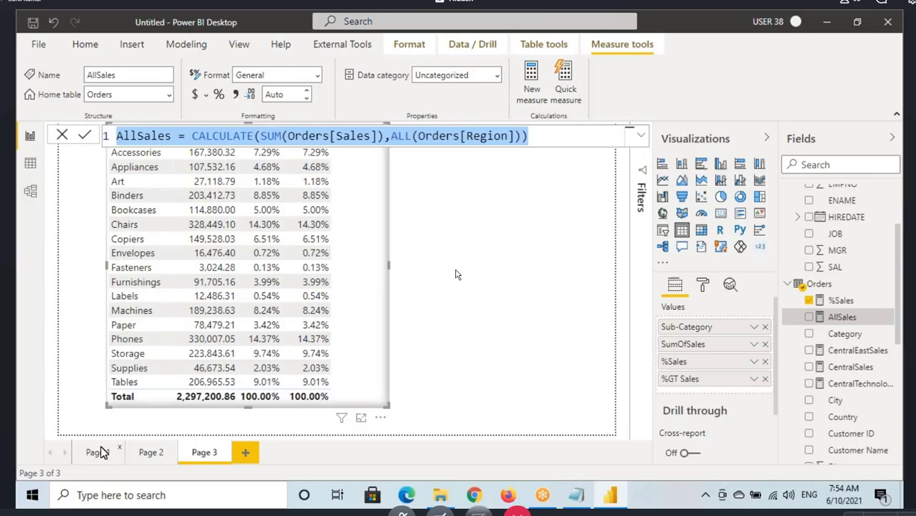
left_click(98, 452)
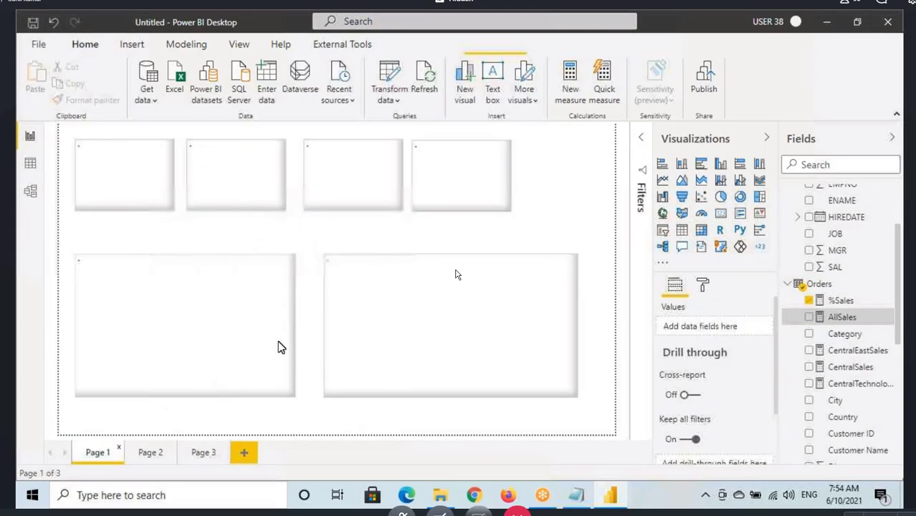
left_click(204, 452)
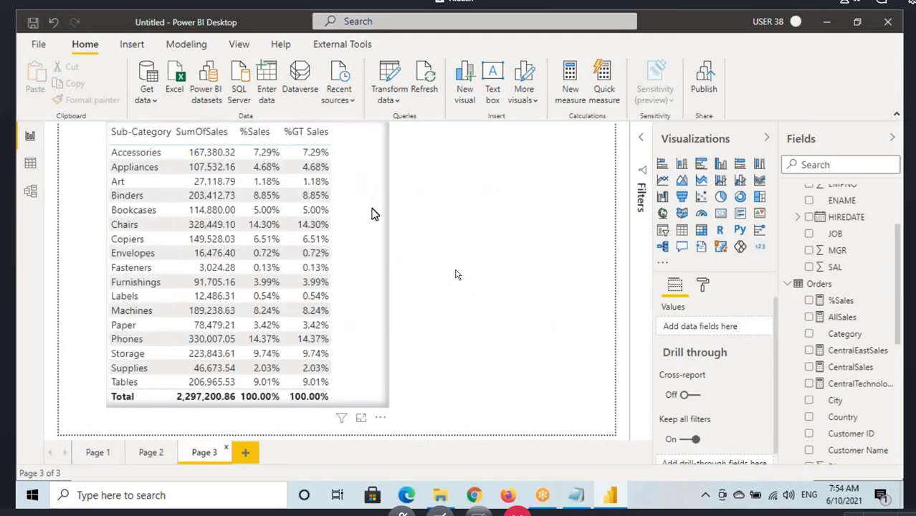
left_click(364, 223)
left_click_drag(364, 222, 457, 275)
left_click_drag(844, 316, 409, 195)
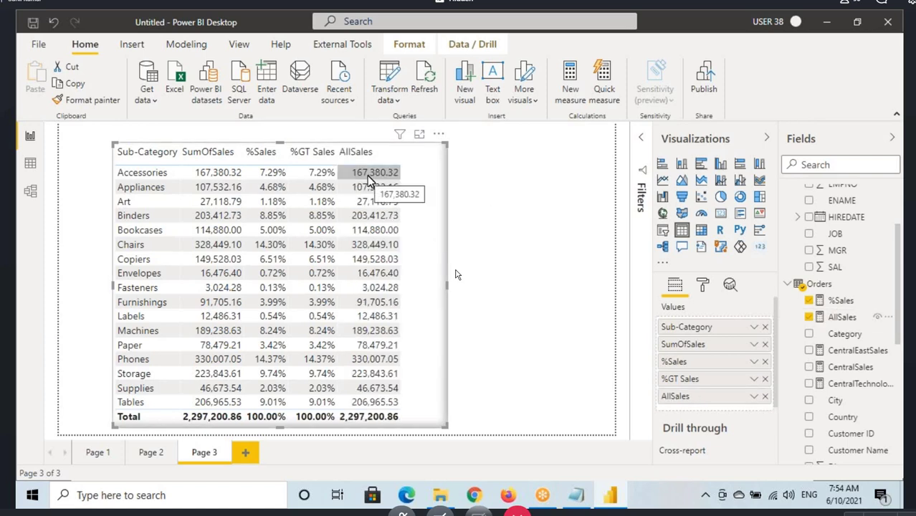
Step: Open the AllSales formula and compare its Orders[Region] argument with the table's Accessories row, marking both for review
left_click(844, 317)
left_click(426, 135)
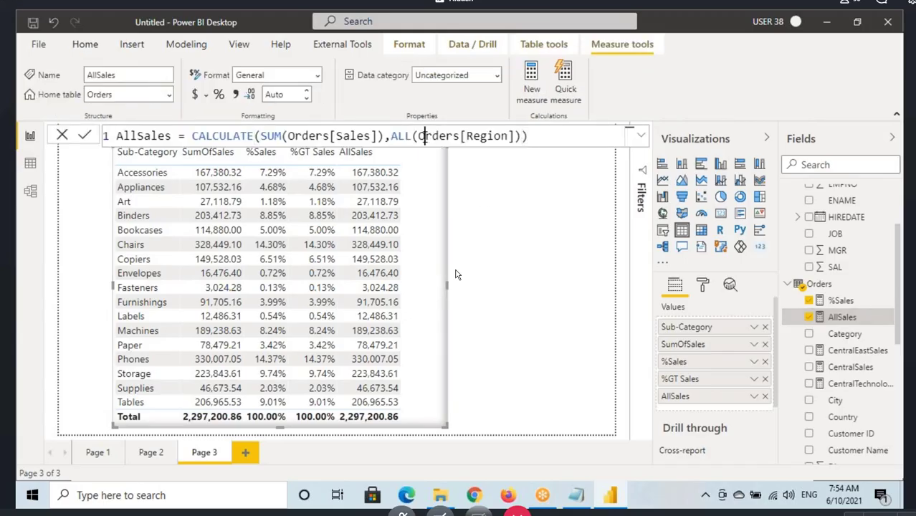
left_click_drag(419, 136, 513, 137)
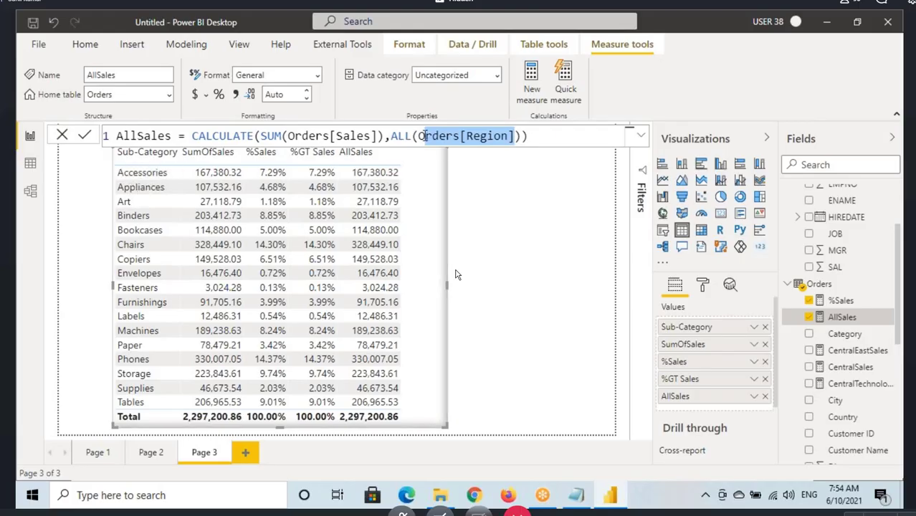
key("Left")
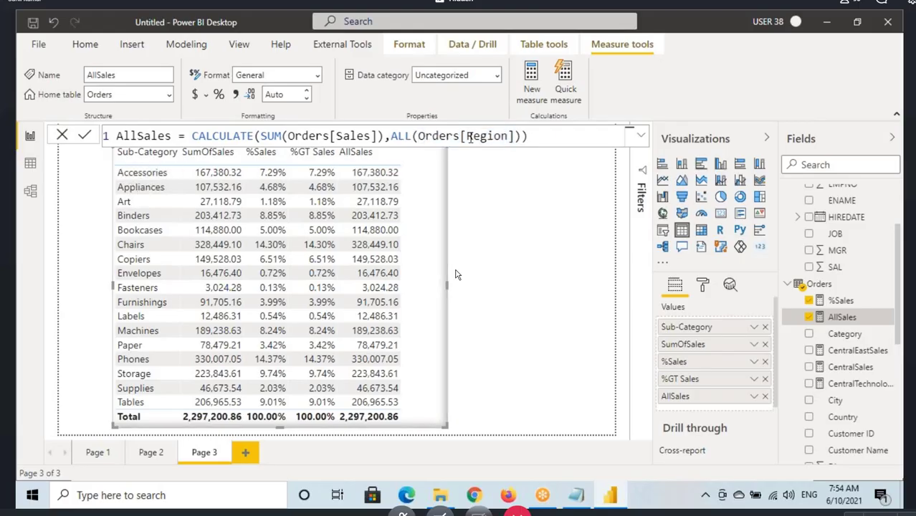
left_click_drag(466, 136, 479, 136)
left_click_drag(414, 136, 545, 137)
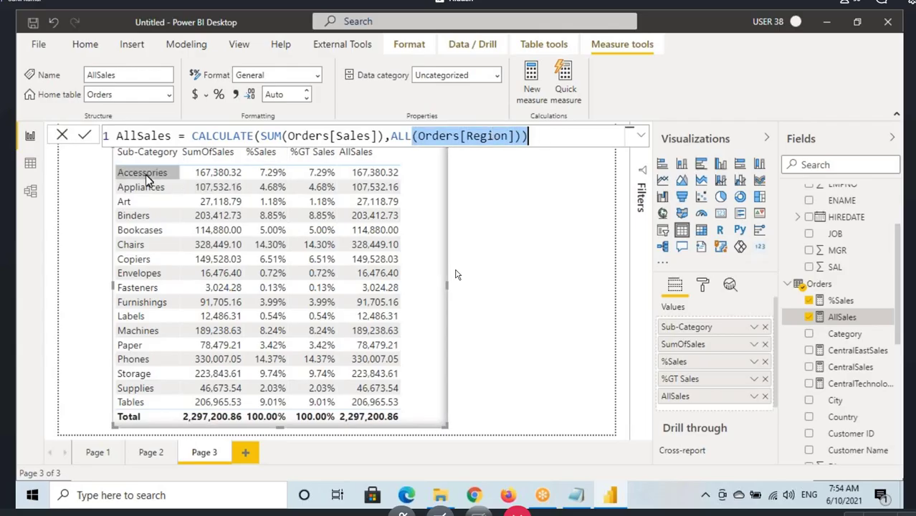
mouse_move(111, 167)
left_mouse_down()
mouse_move(171, 179)
mouse_move(184, 150)
left_mouse_up()
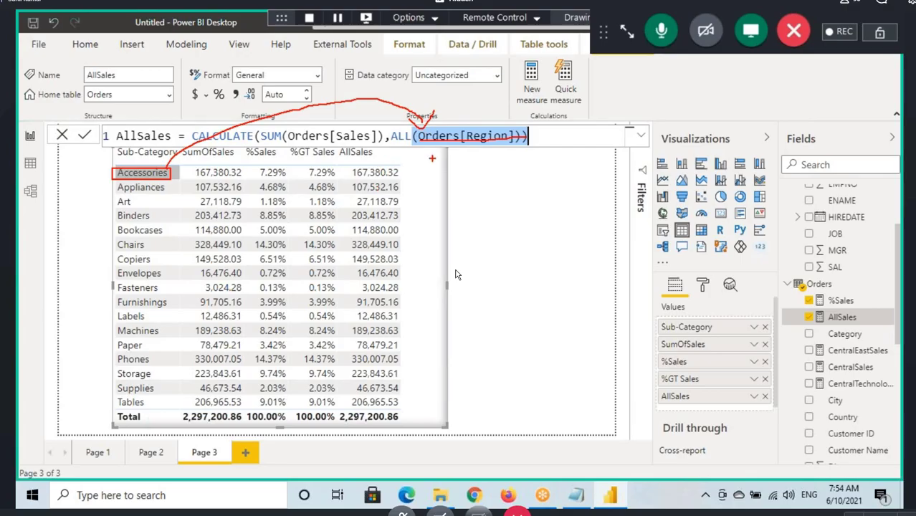
key("Escape")
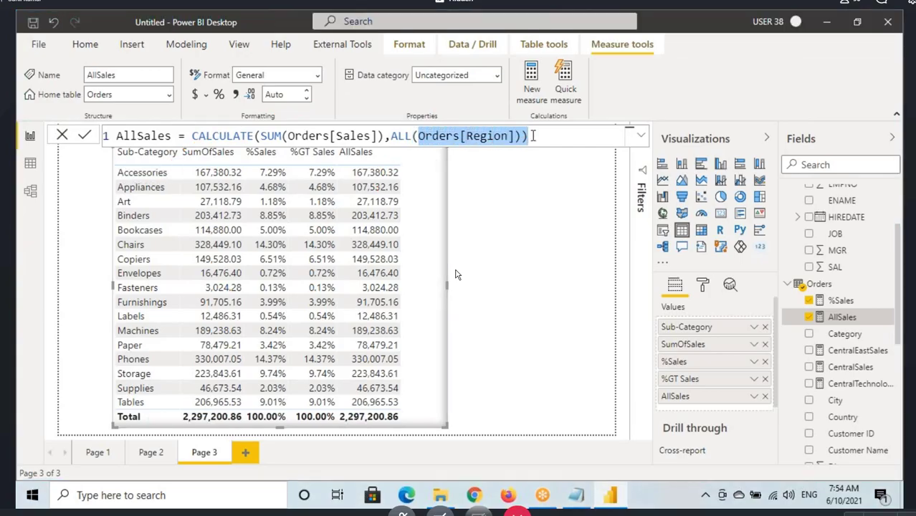
Step: Replace the column argument of ALL with the Orders table, making AllSales = CALCULATE(SUM(Orders[Sales]),ALL(Orders))
key("BackSpace")
type("Orders")
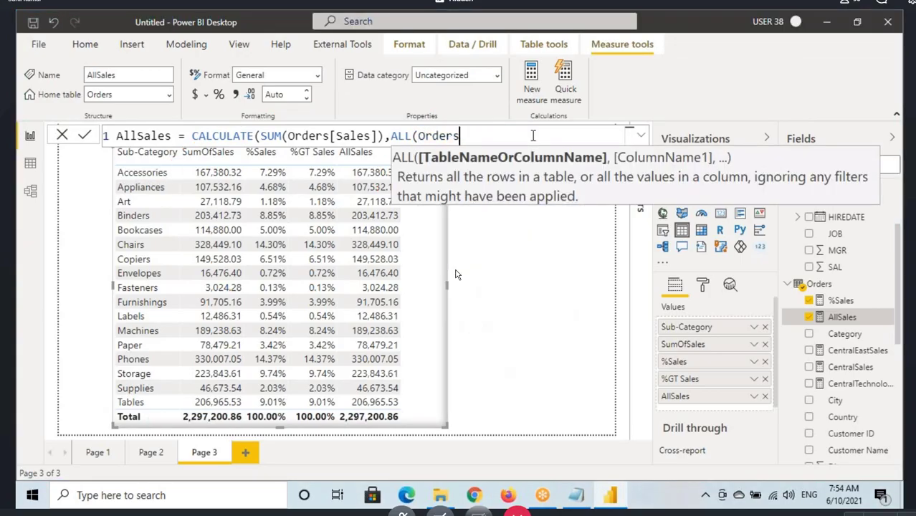
type("))")
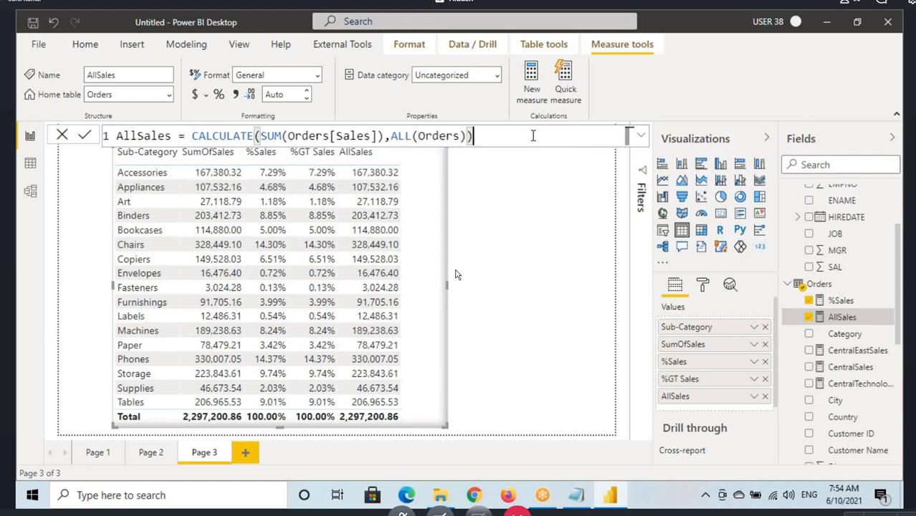
key("Return")
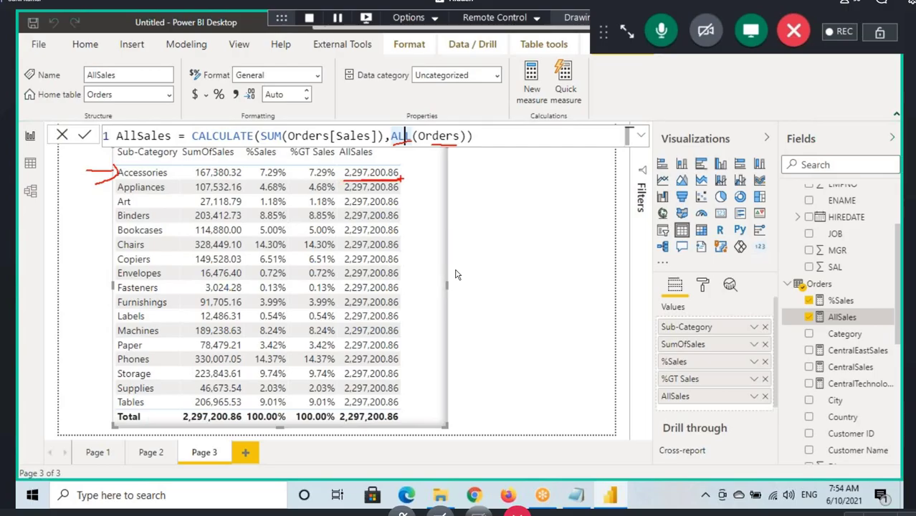
Step: Review the ALL notes in Notepad alongside the AllSales measure in Power BI, highlighting the ALL heading
left_click(586, 502)
left_click(68, 297)
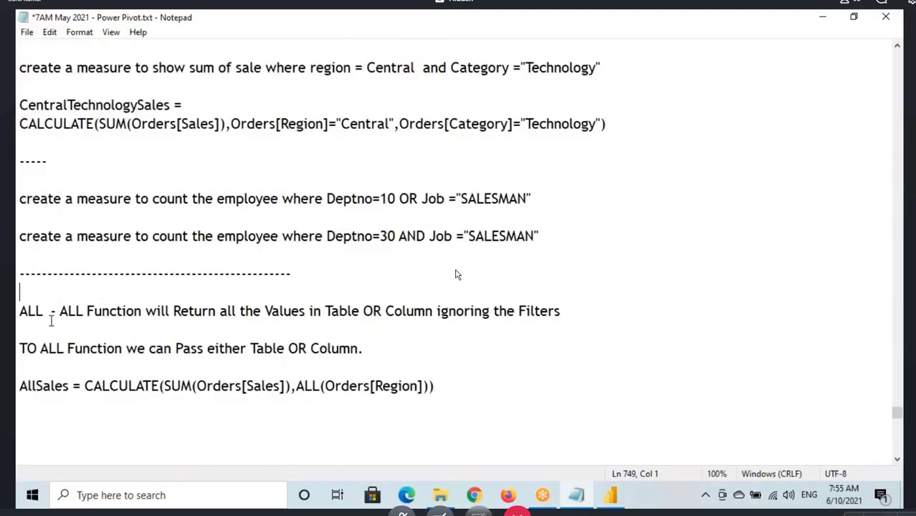
left_click_drag(19, 308, 292, 369)
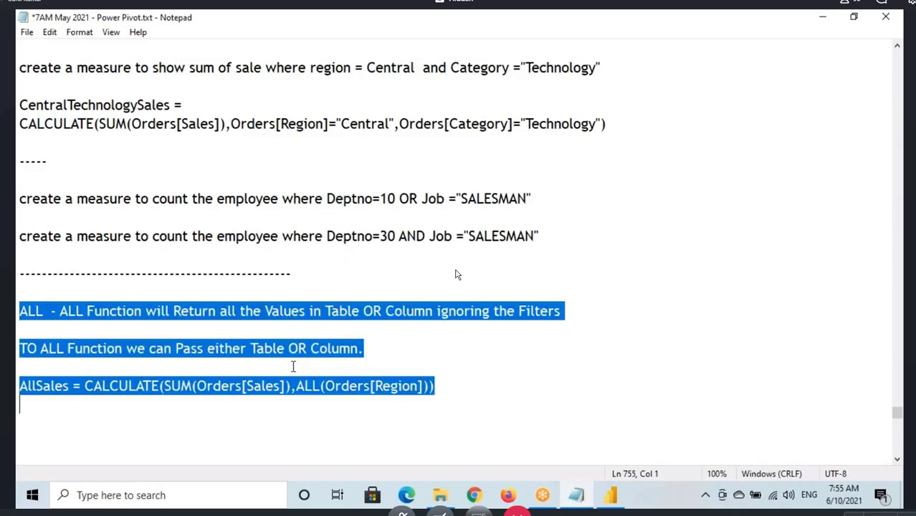
left_click(99, 332)
left_click(143, 310)
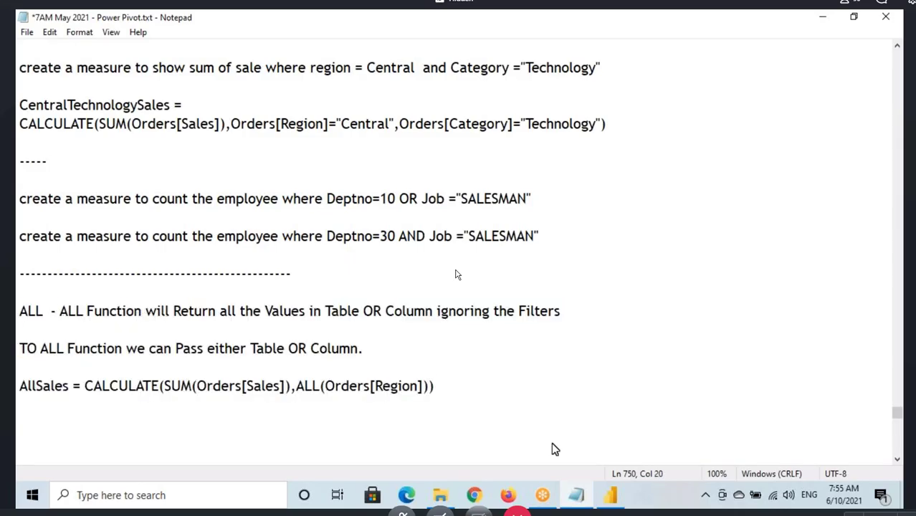
left_click(616, 494)
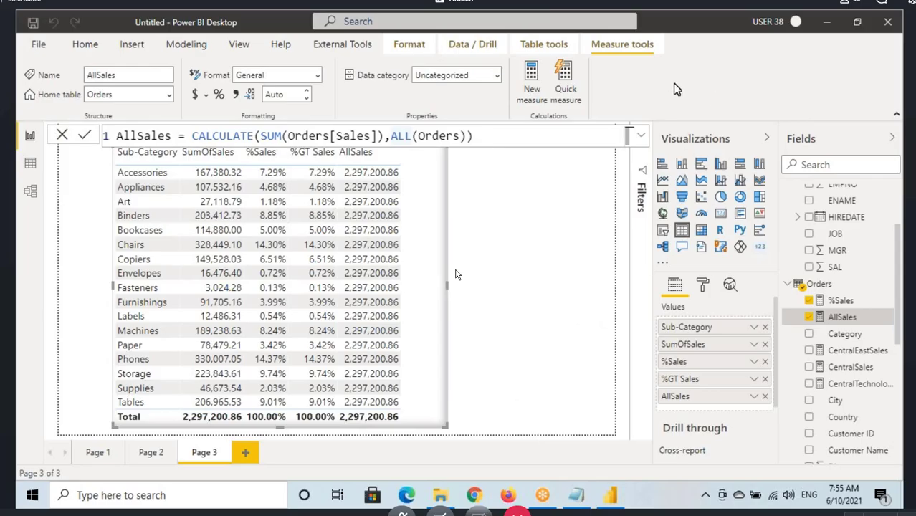
key("alt+Tab")
key("shift+Right")
key("shift+Right")
key("shift+Right")
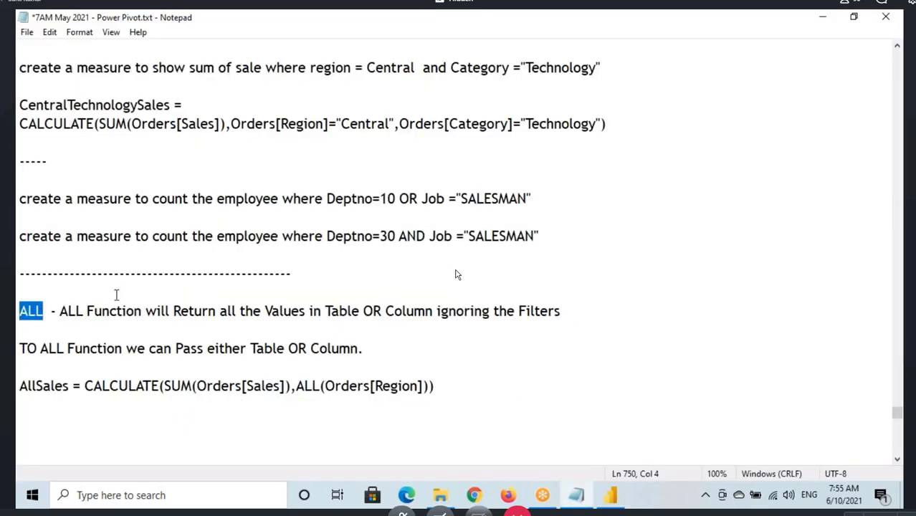
scroll(116, 294, "down", 1)
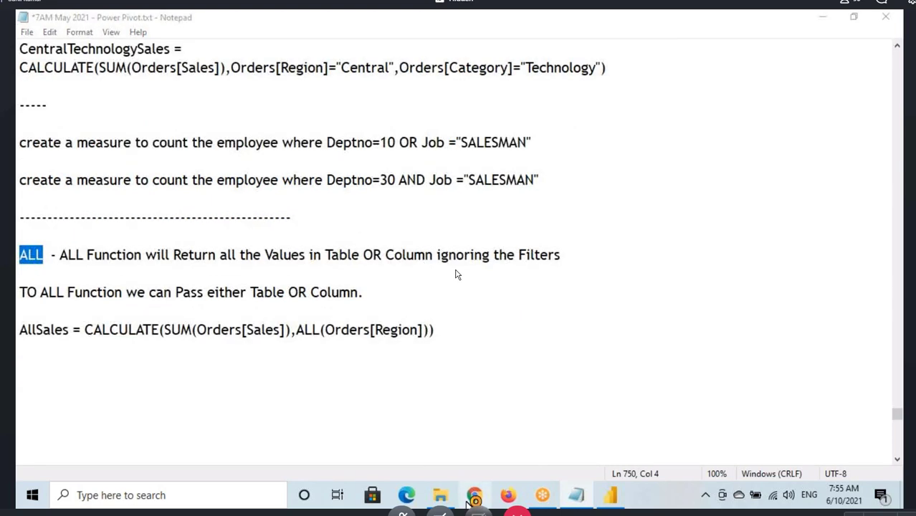
Step: Switch to File Explorer, open ALL, ALLSELECTED & ALLEXCEPT.docx from the DAX folder in Word, and dismiss the startup dialog
left_click(440, 494)
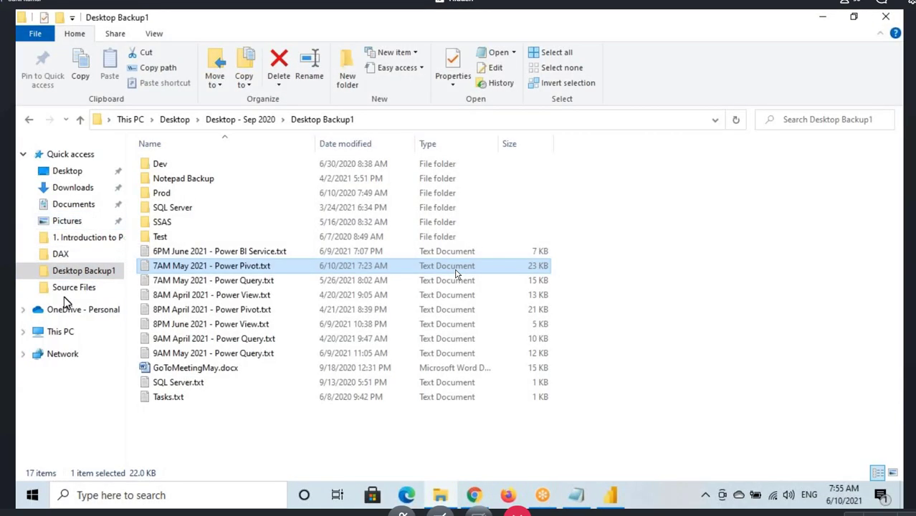
left_click(62, 264)
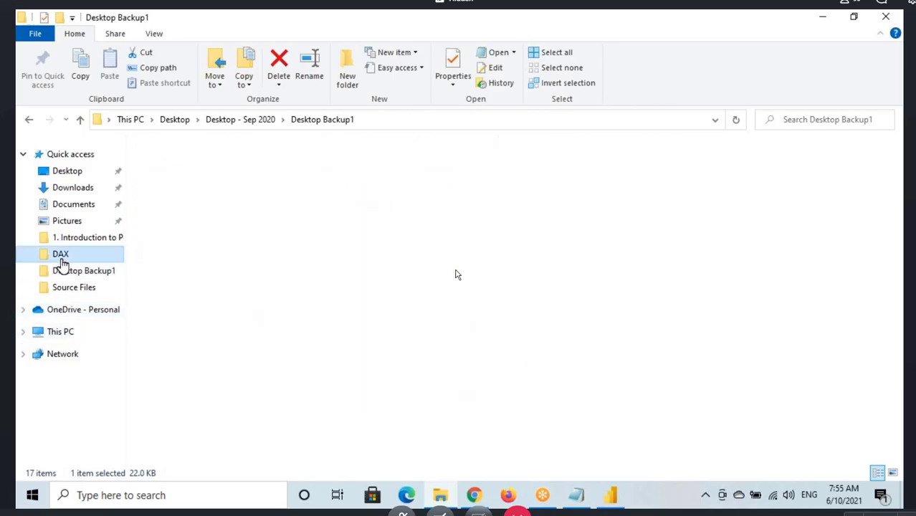
left_click(187, 301)
double_click(188, 298)
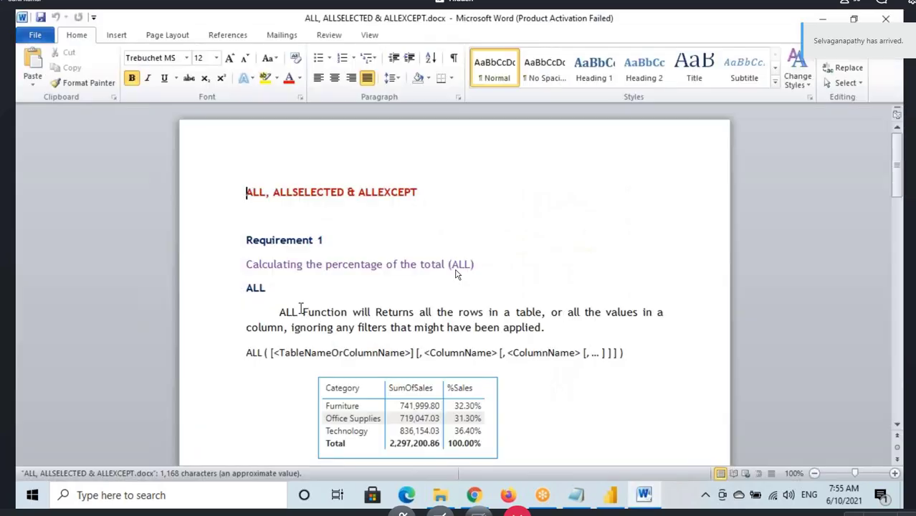
left_click(593, 382)
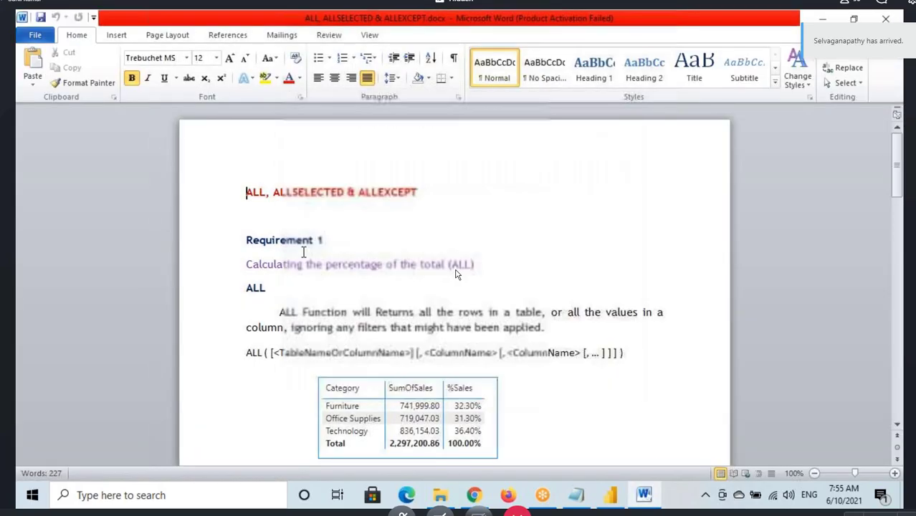
Step: Review Requirement 1 on ALL and Requirement 2 on ALLSELECTED in the document, highlighting the ALL and Requirement 2 headings
left_click(268, 242)
scroll(47, 276, "down", 2)
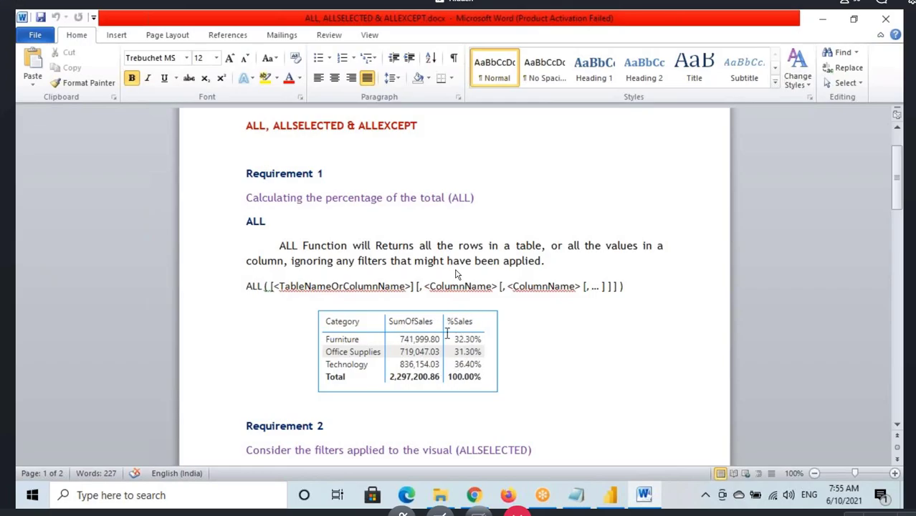
double_click(251, 224)
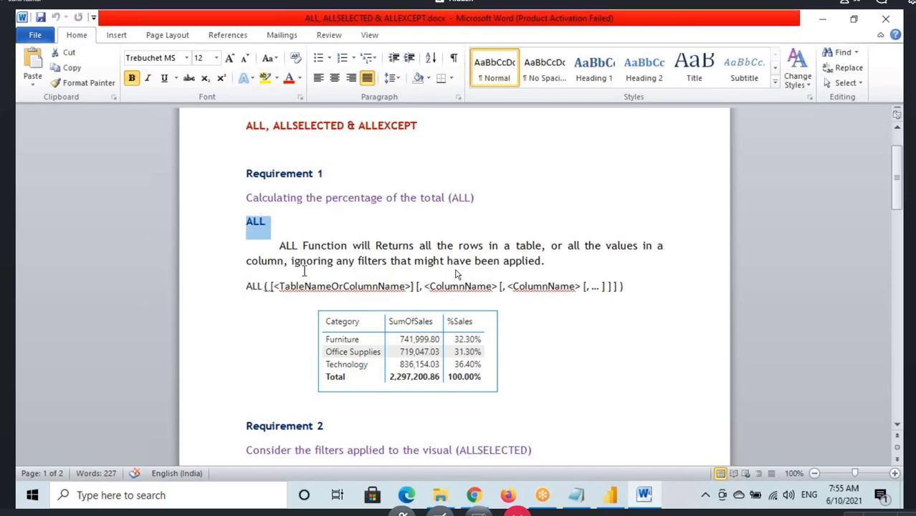
scroll(343, 335, "down", 1)
scroll(343, 336, "down", 2)
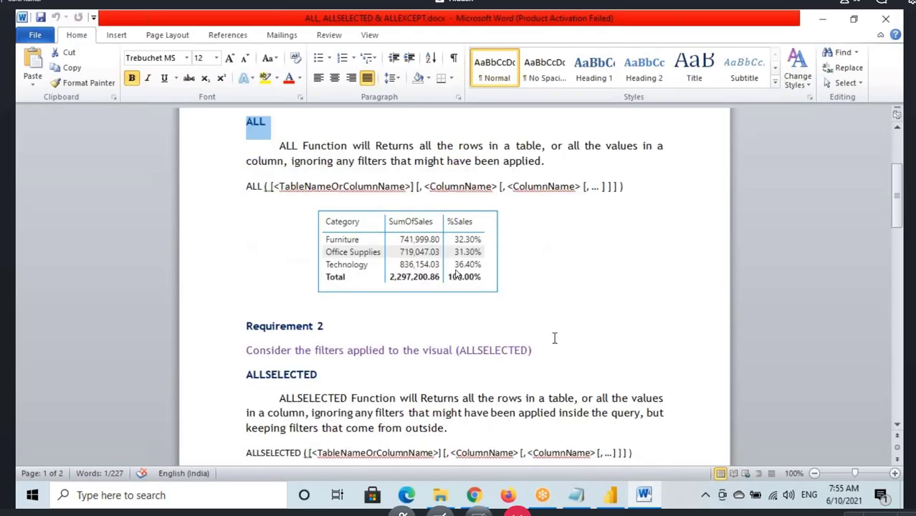
scroll(251, 333, "down", 2)
left_click_drag(265, 259, 312, 259)
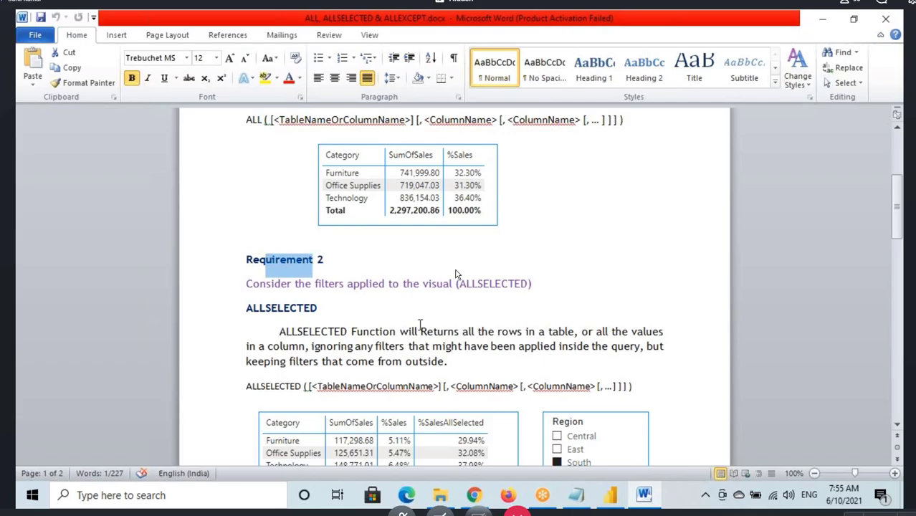
scroll(420, 324, "down", 3)
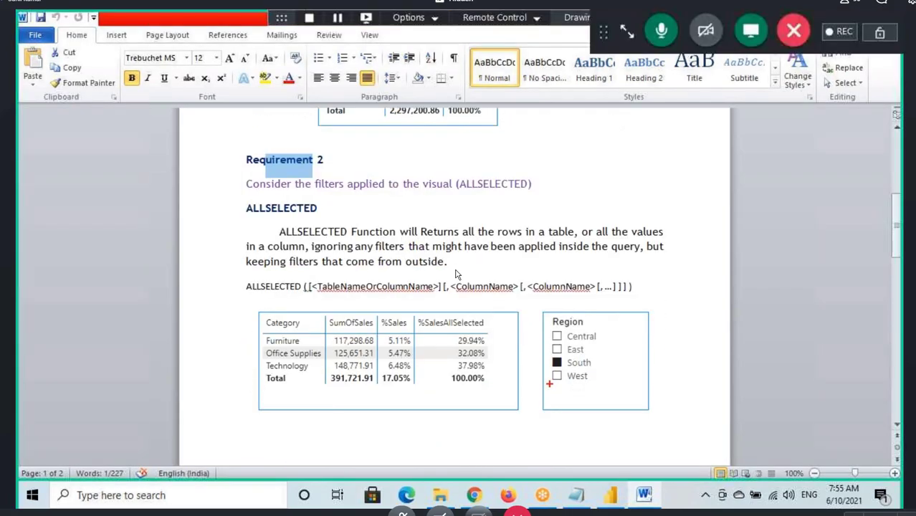
Step: Mark the South region selection, the Furniture row's sales and its %SalesAllSelected share in the Requirement 2 example, annotating South as 100
left_click_drag(548, 358, 603, 370)
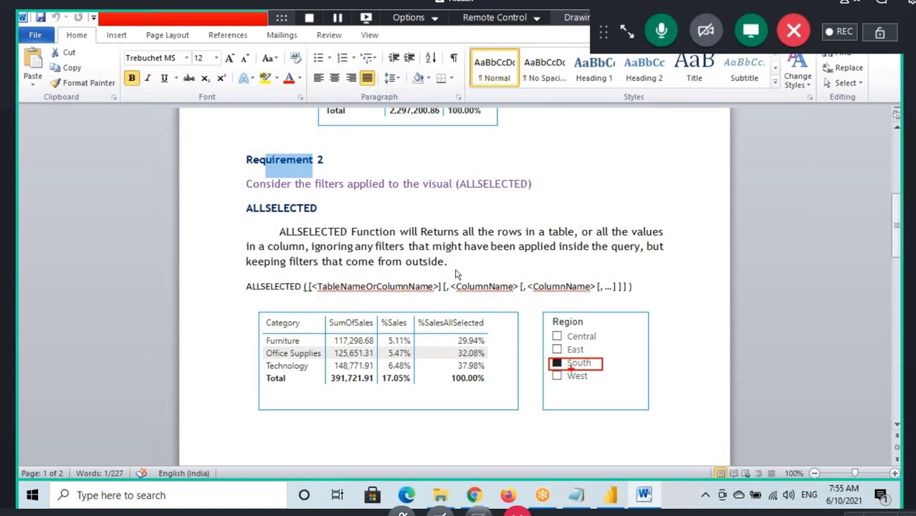
left_click_drag(265, 347, 370, 349)
left_click_drag(265, 347, 307, 346)
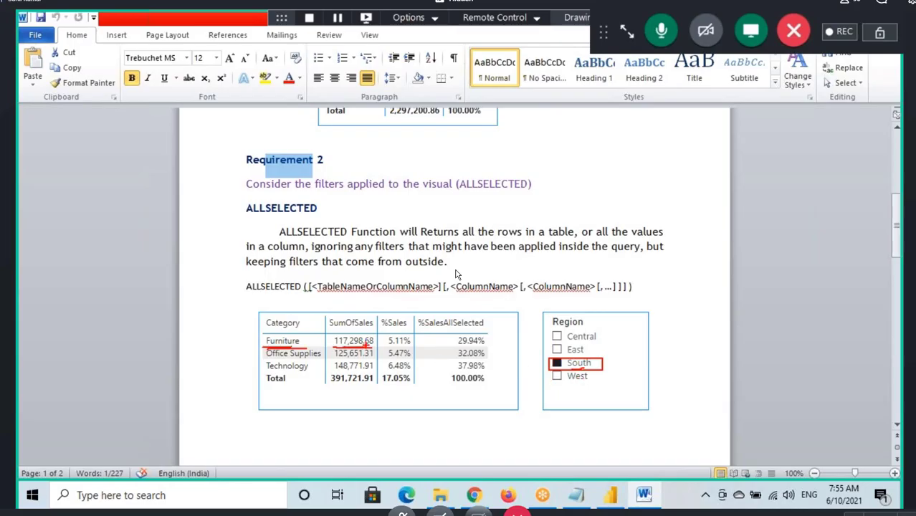
mouse_move(600, 364)
left_mouse_down()
mouse_move(539, 363)
mouse_move(577, 354)
mouse_move(632, 373)
mouse_move(670, 359)
left_mouse_up()
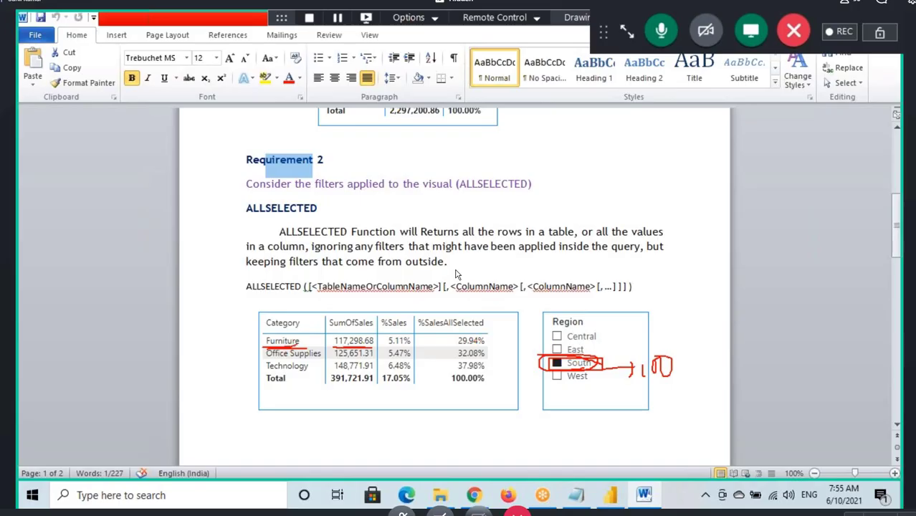
mouse_move(292, 331)
left_mouse_down()
mouse_move(239, 337)
mouse_move(295, 342)
left_mouse_up()
left_click_drag(453, 341, 463, 331)
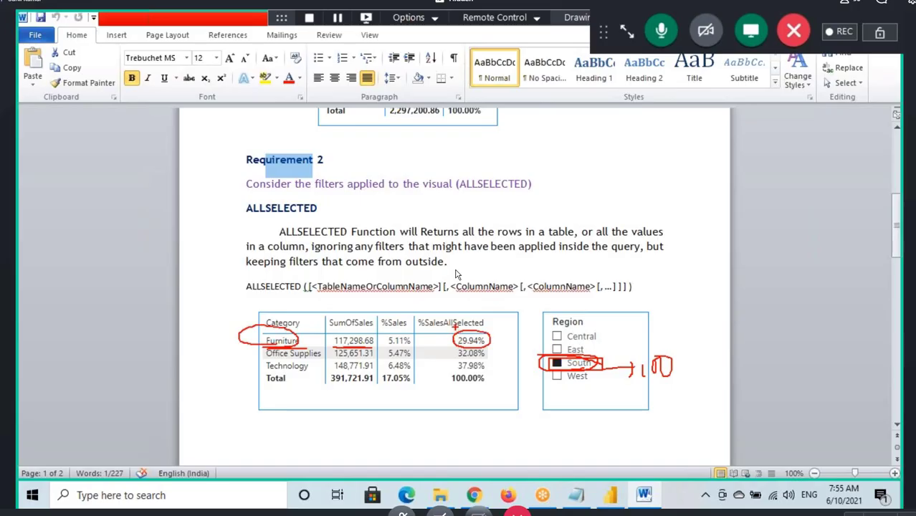
left_click_drag(425, 307, 433, 316)
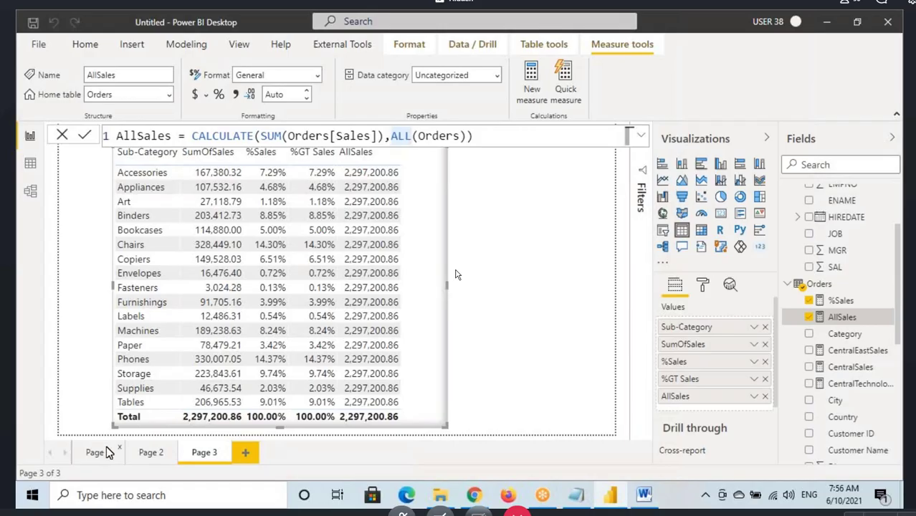
Step: Switch to Power BI and look through the visuals on Page 1, Page 2 and Page 3
left_click(106, 451)
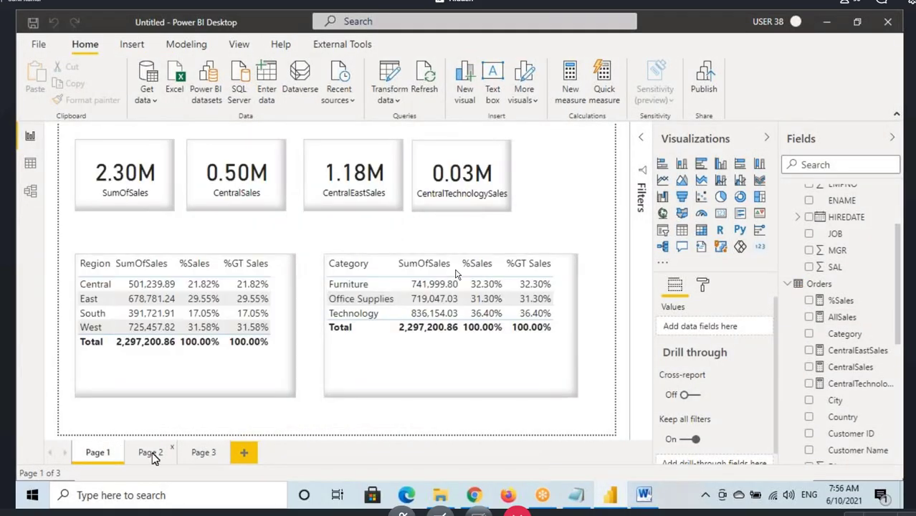
left_click(151, 453)
left_click(206, 447)
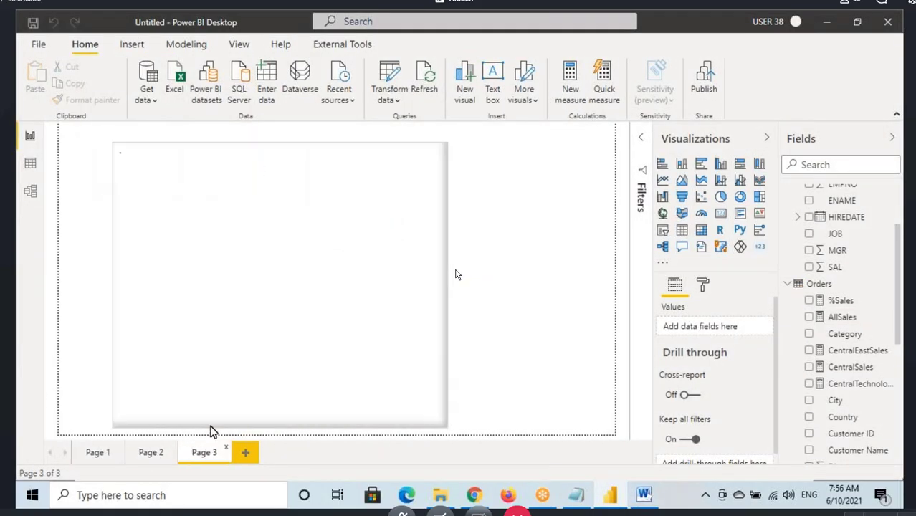
left_click(398, 235)
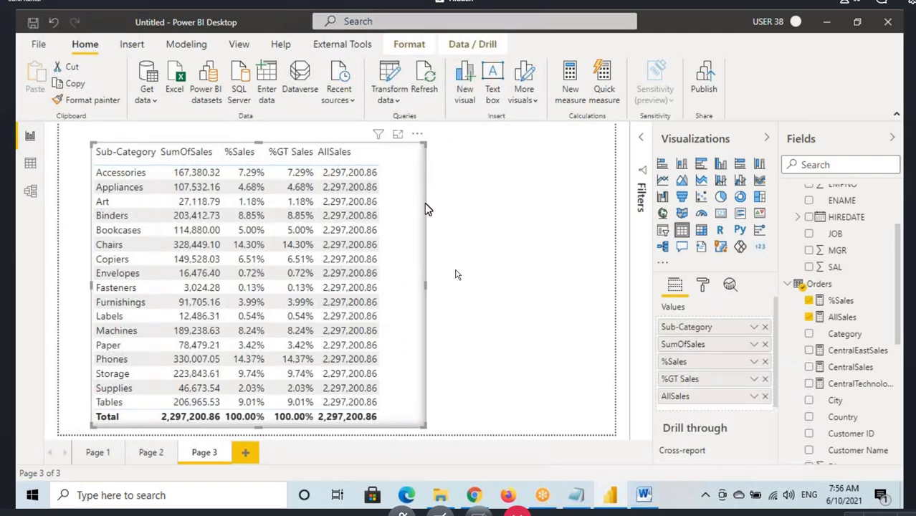
left_click(480, 188)
Step: Copy the Category table from Page 1 onto a new report page and place it near the page's left edge
left_click(98, 452)
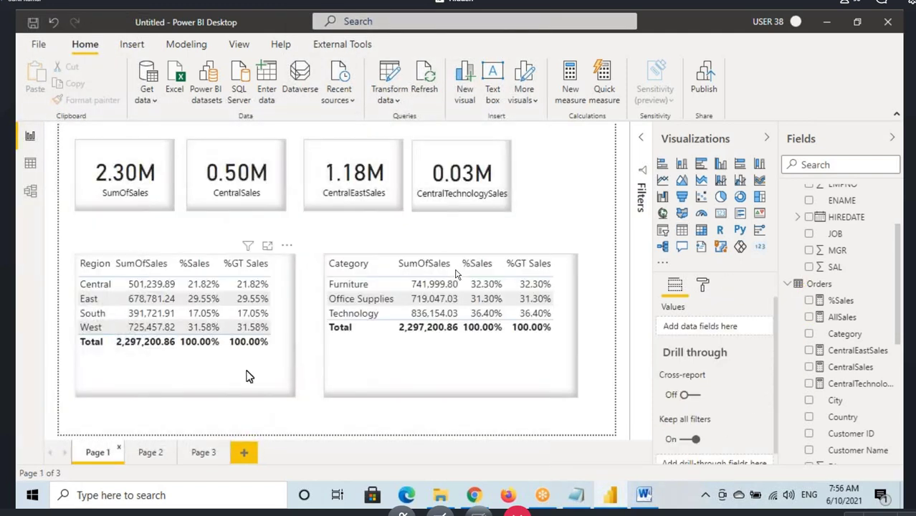
left_click(248, 376)
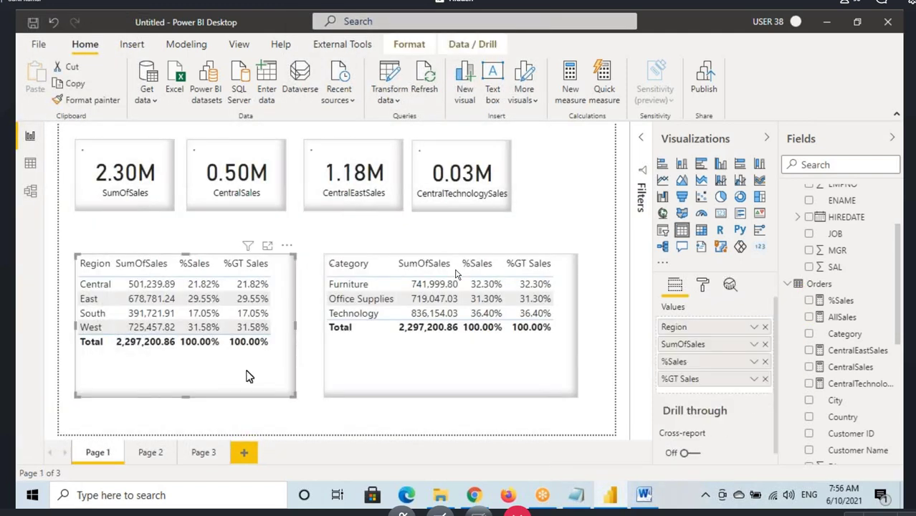
left_click(366, 362)
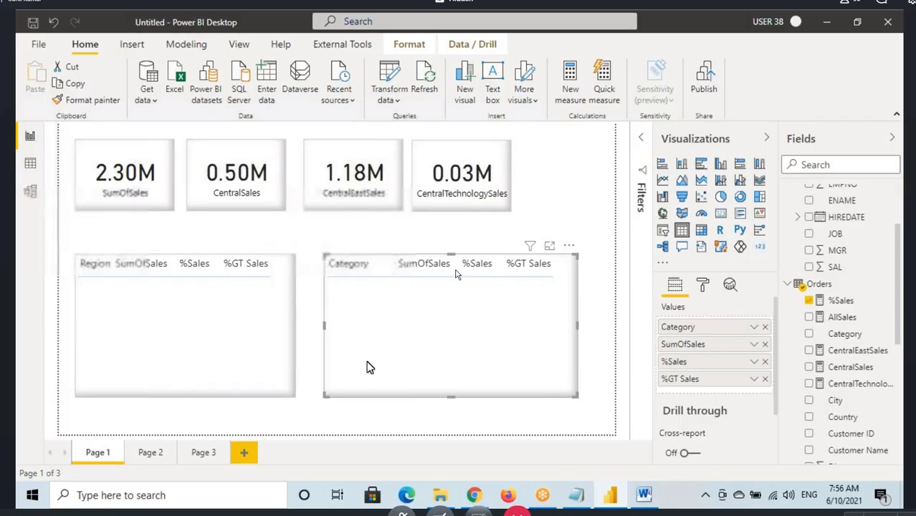
left_click(244, 452)
left_click(240, 45)
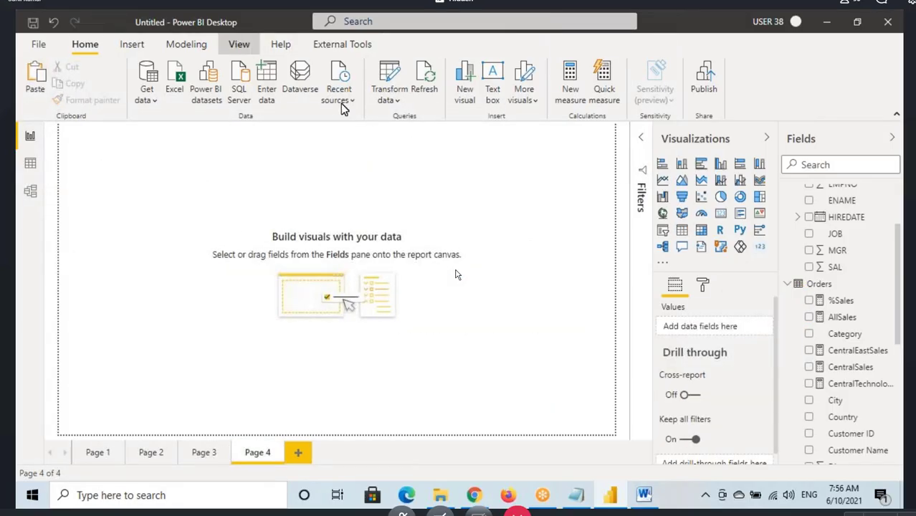
left_click(376, 94)
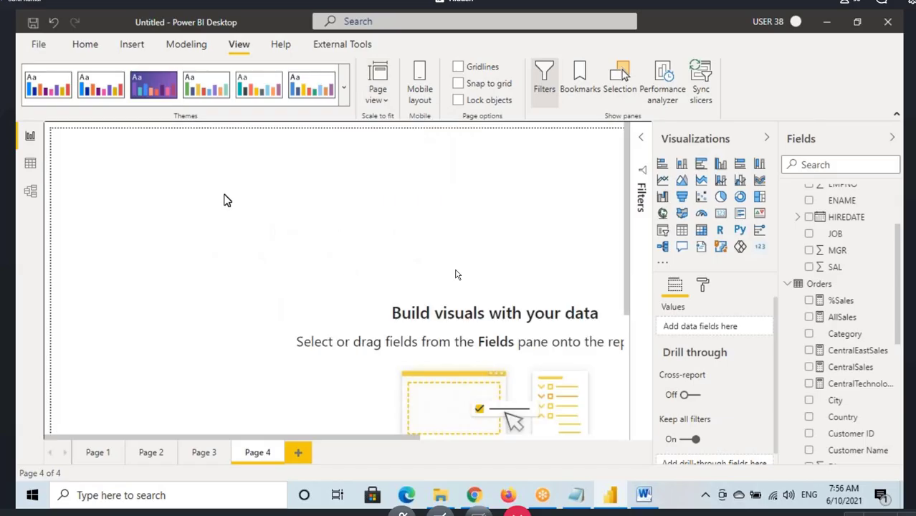
key("ctrl+v")
left_click_drag(215, 287, 108, 283)
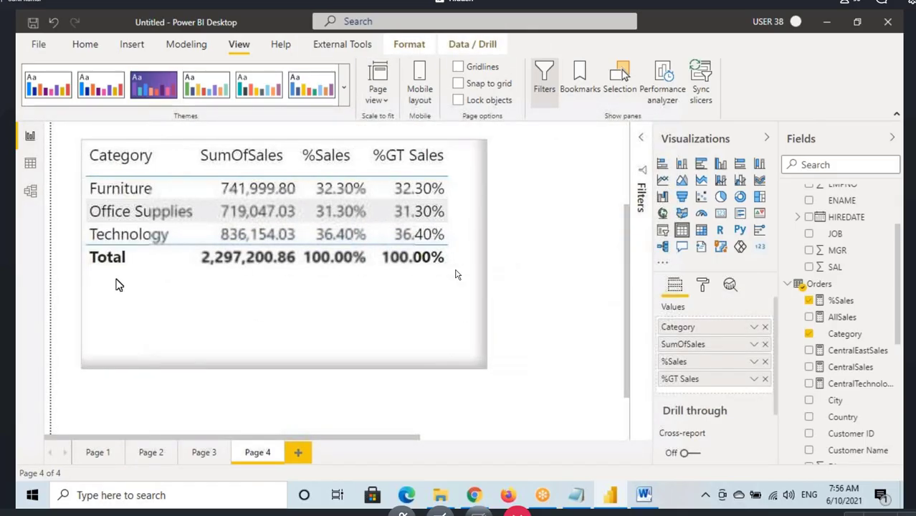
Step: Set the page view to Fit to page and remove %GT Sales from the copied Category table
left_click(377, 91)
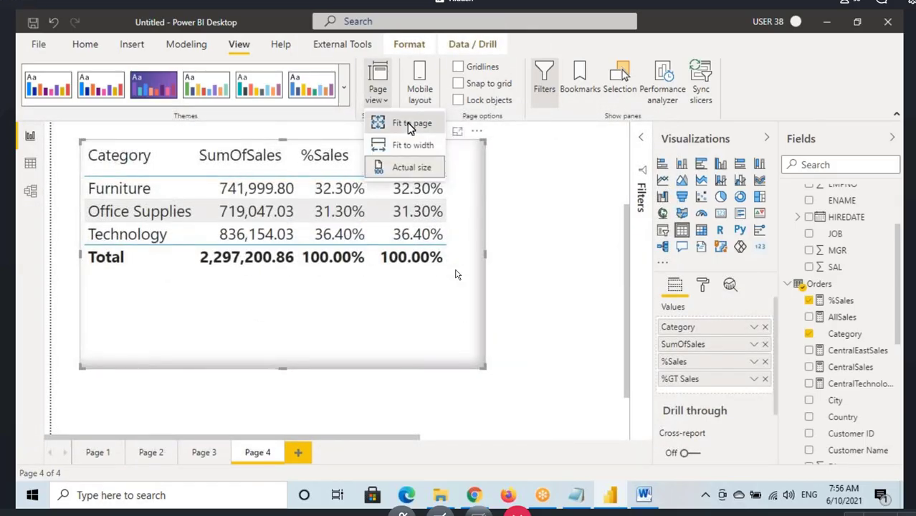
left_click(406, 125)
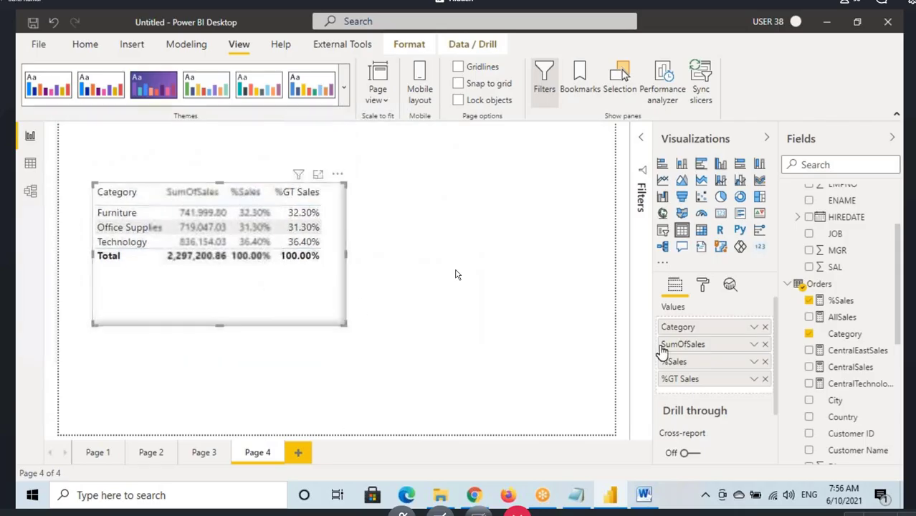
left_click(765, 378)
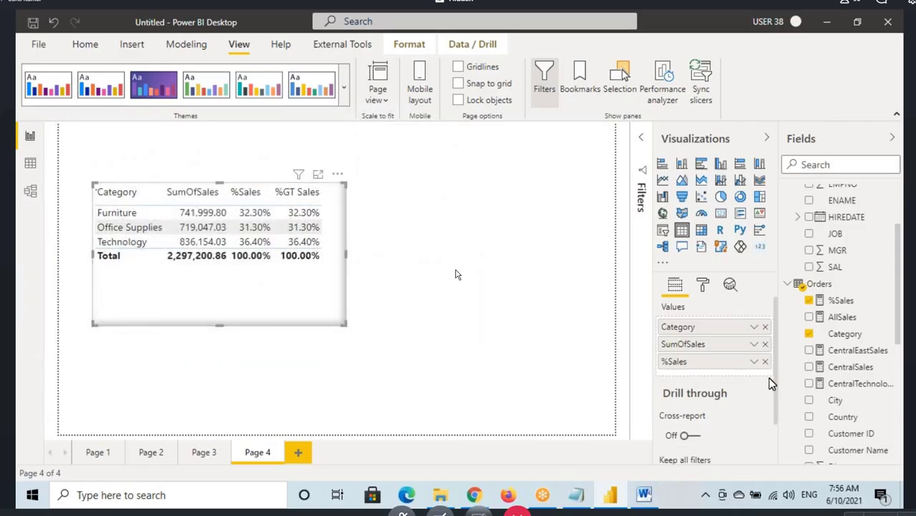
Step: Add a slicer beside the Category table and assign the Orders Region field to it
left_click(464, 207)
left_click(654, 229)
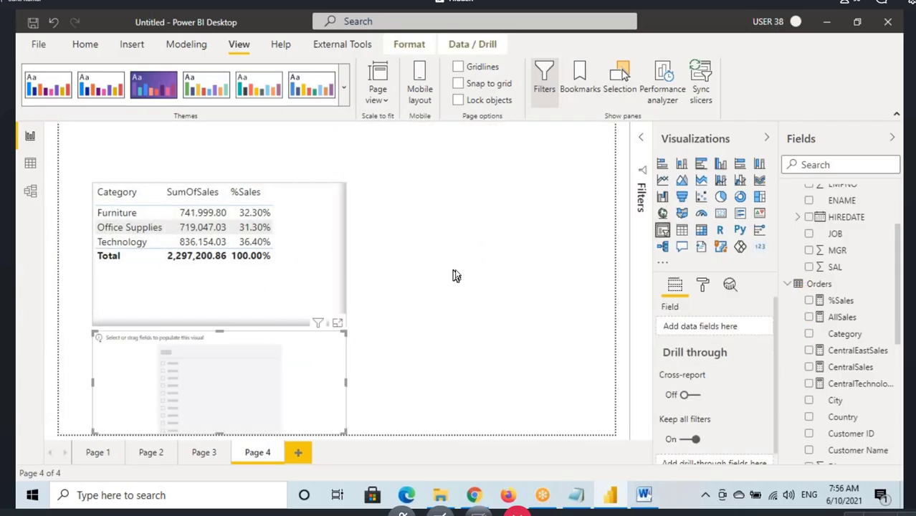
left_click_drag(274, 314, 508, 213)
left_click_drag(361, 219, 464, 212)
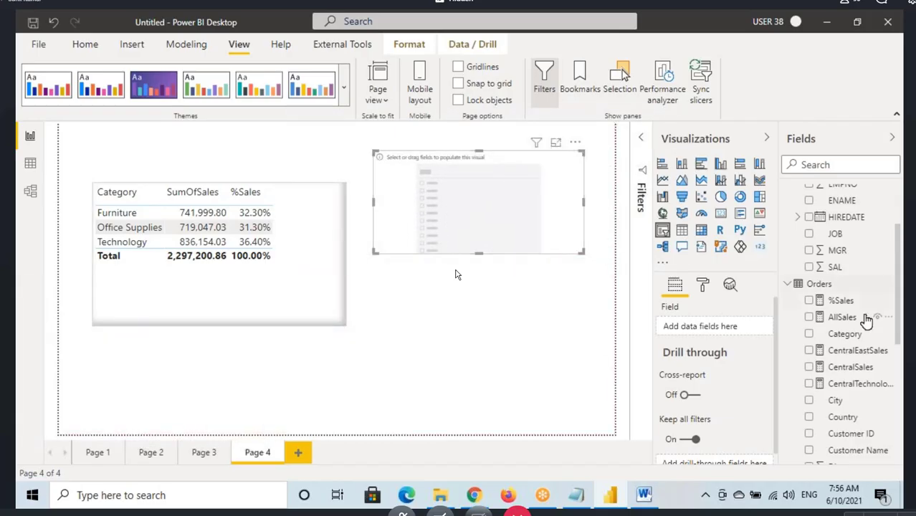
scroll(874, 326, "down", 3)
left_click_drag(874, 323, 478, 210)
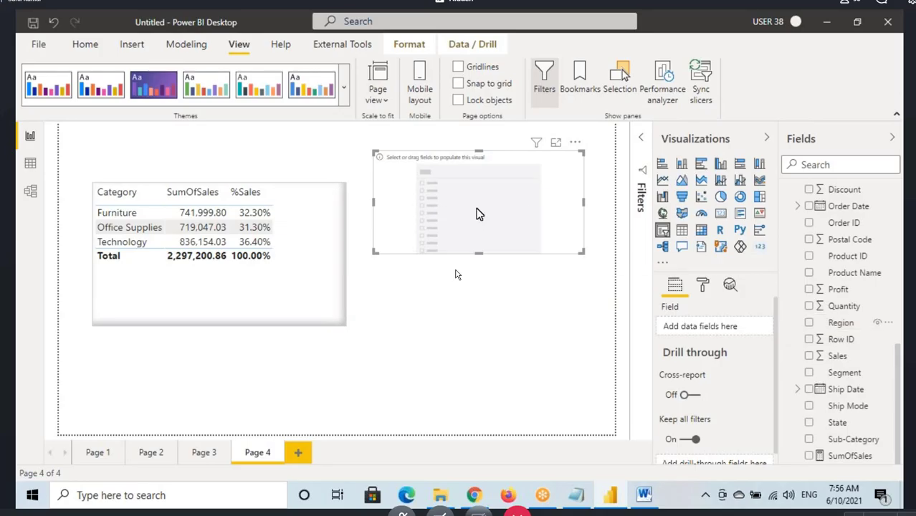
Step: Apply the Category table's style to the Region slicer with Format painter and open the slicer's formatting options
left_click(306, 255)
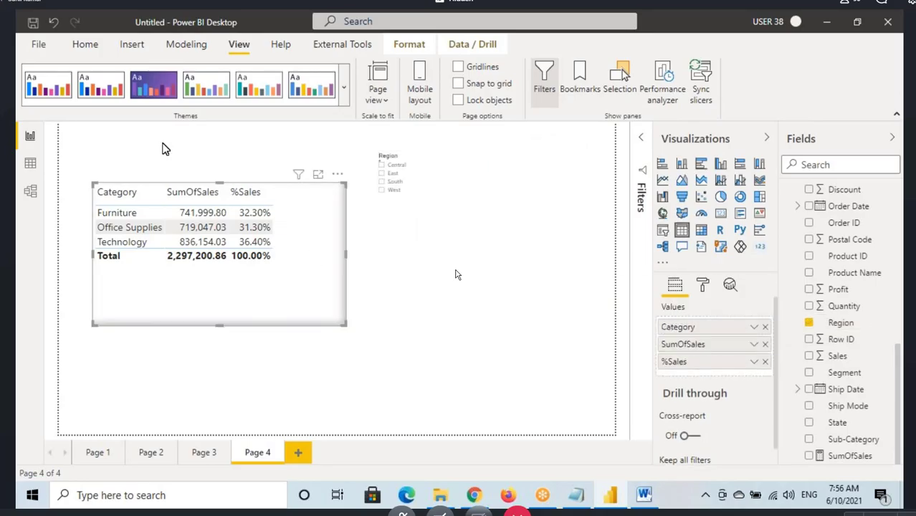
left_click(87, 46)
left_click(420, 208)
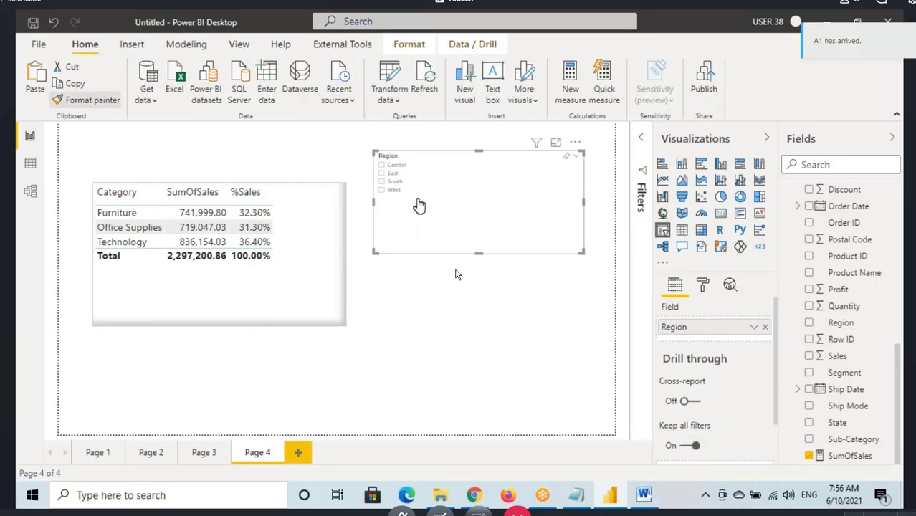
left_click(702, 286)
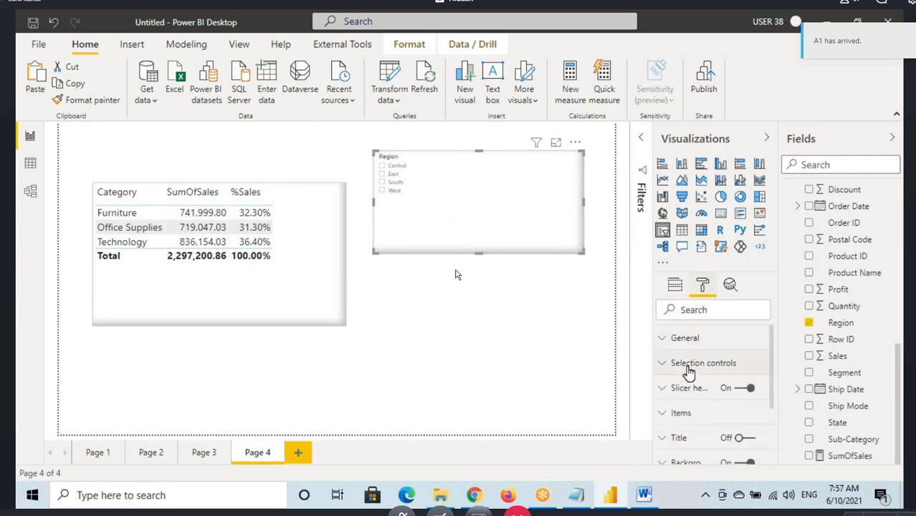
Step: Filter the page to Central with the Region slicer, and mark the %Sales total and the Central selection for review
left_click(382, 166)
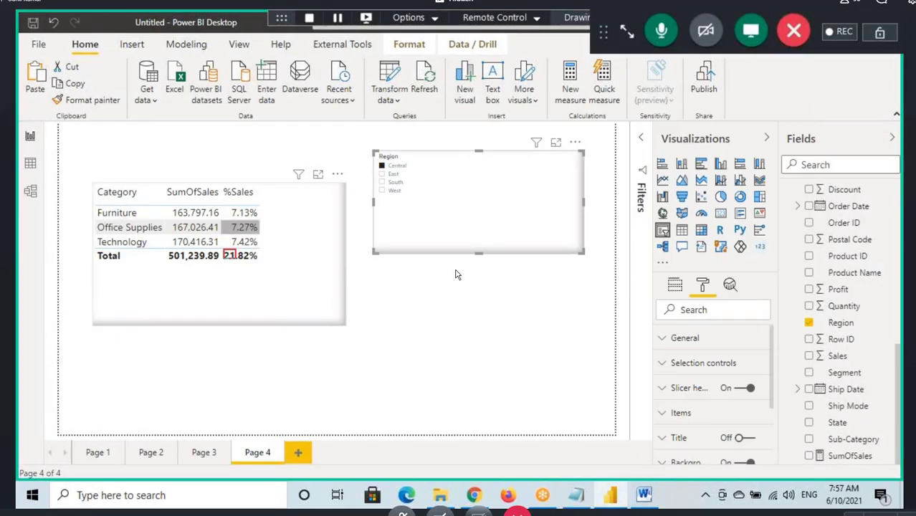
left_click_drag(223, 249, 270, 267)
left_click_drag(388, 171, 432, 169)
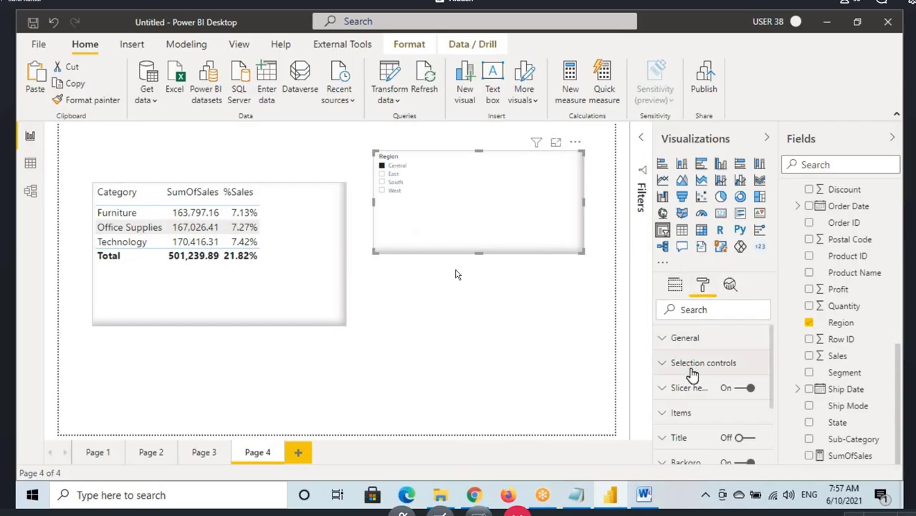
Step: Set the text size of the Region slicer's items to 18 pt
left_click(689, 413)
scroll(692, 411, "down", 3)
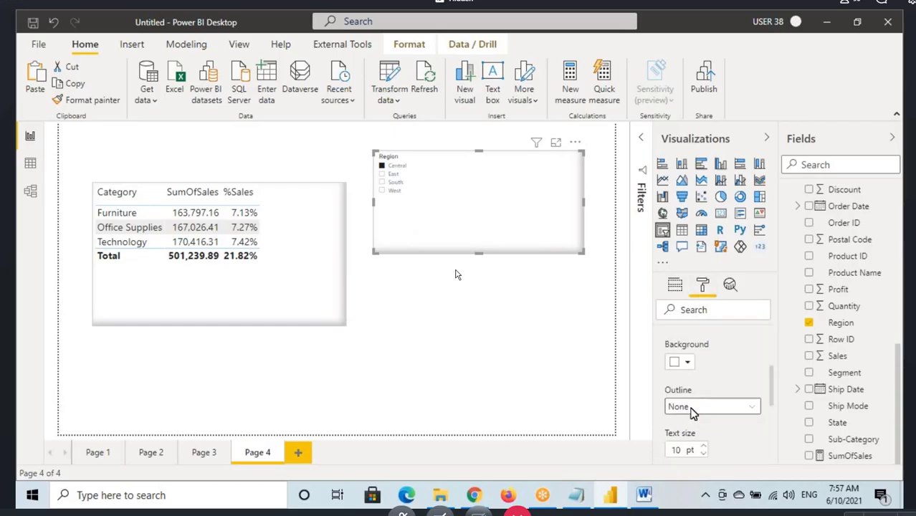
scroll(692, 412, "down", 2)
left_click(675, 380)
type("1")
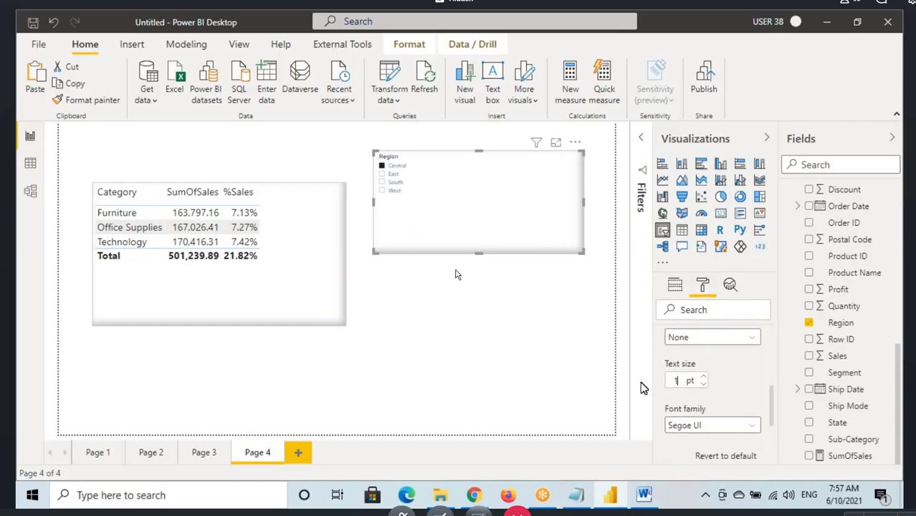
type("8")
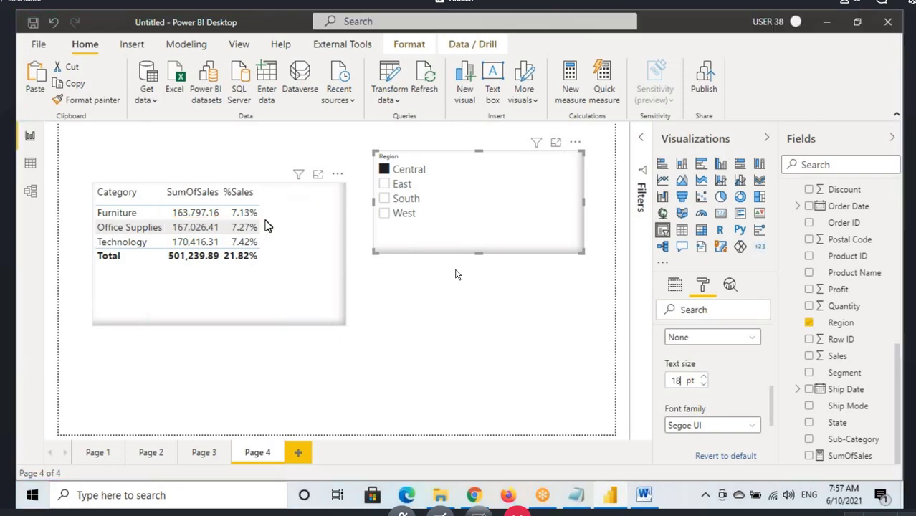
Step: Open the AllSales measure to review its CALCULATE expression with ALL(Orders), and reselect the Category table
scroll(842, 286, "up", 3)
scroll(843, 287, "up", 4)
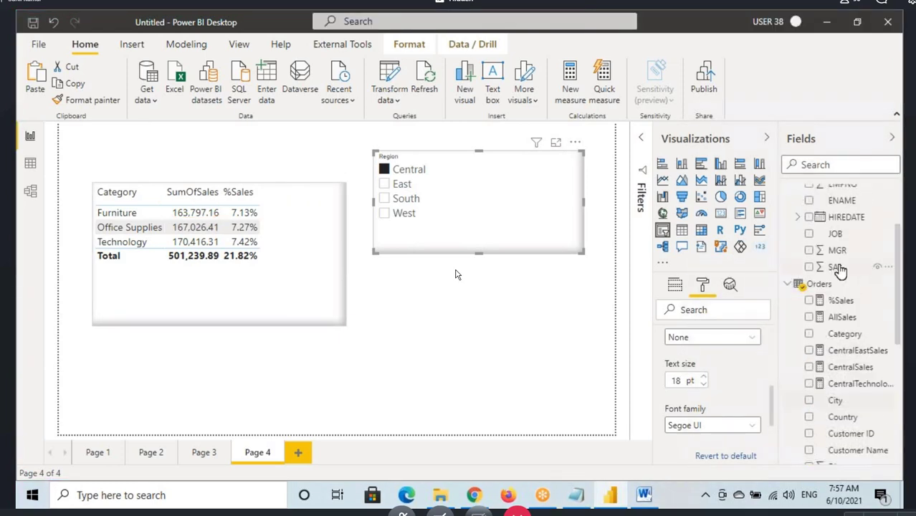
left_click(842, 317)
left_click_drag(191, 135, 475, 135)
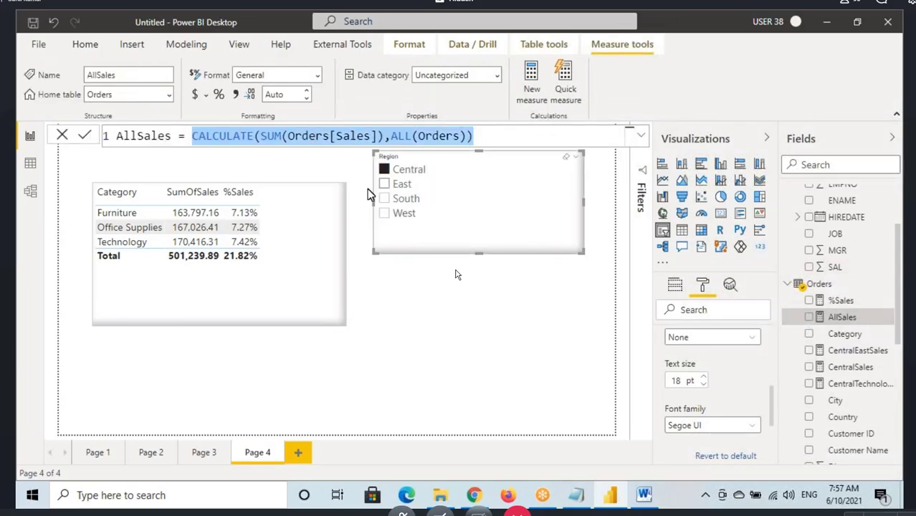
left_click(251, 217)
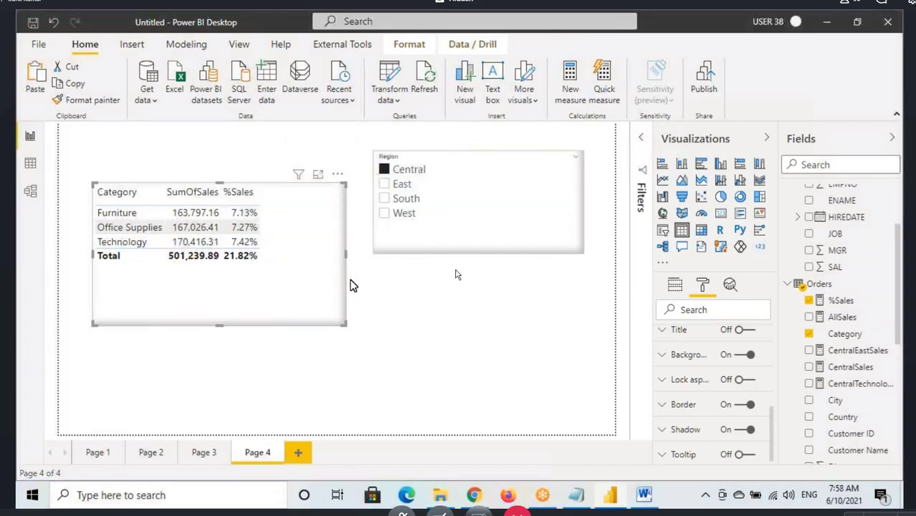
Step: Switch to the Power Pivot notes in Notepad and add a dashed separator line below the AllSales formula
left_click(643, 496)
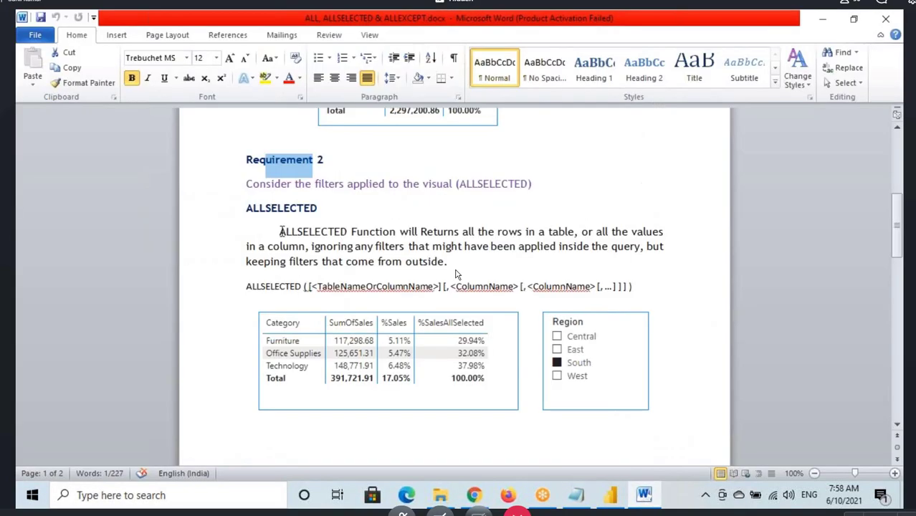
left_click(581, 495)
left_click(466, 330)
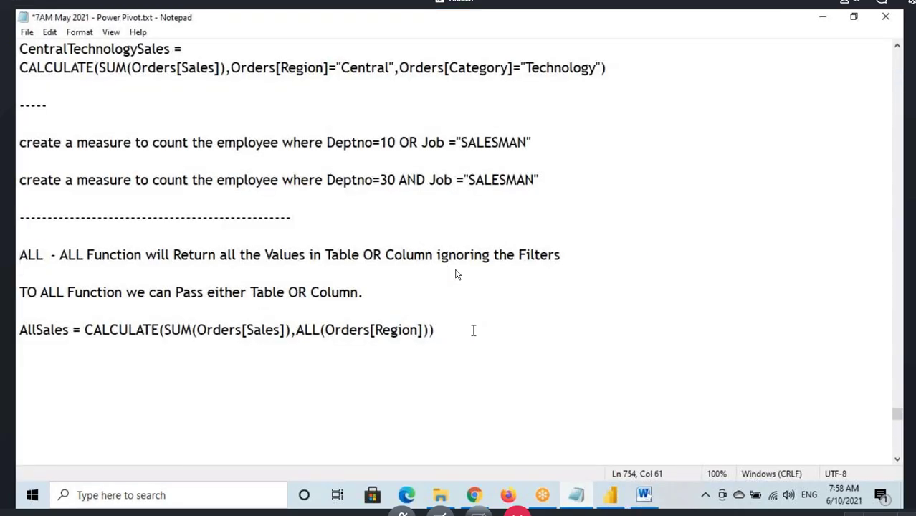
key("Return")
key("Return")
type("-----------")
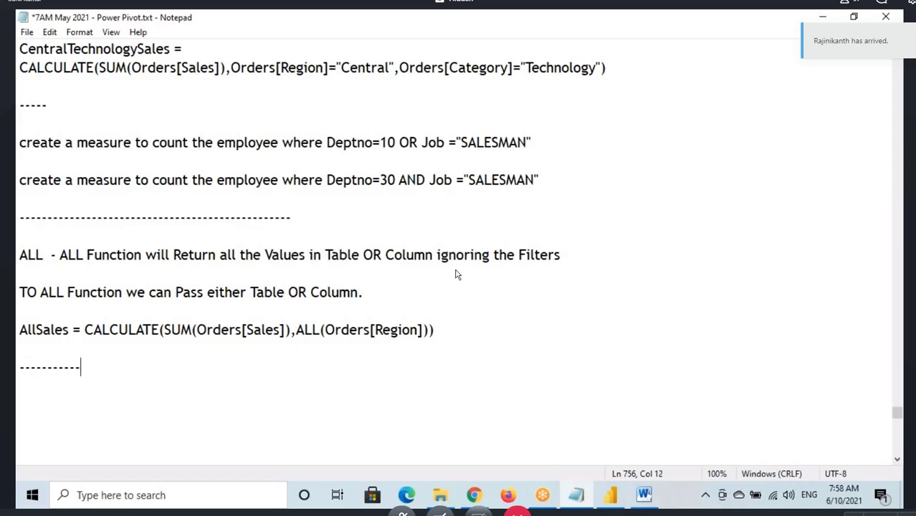
type("-------")
key("Return")
key("Return")
Step: Highlight the ALL function notes together with the AllSales formula for review
mouse_move(435, 330)
left_mouse_down()
mouse_move(238, 280)
mouse_move(15, 260)
mouse_move(434, 331)
left_mouse_up()
left_click(19, 256)
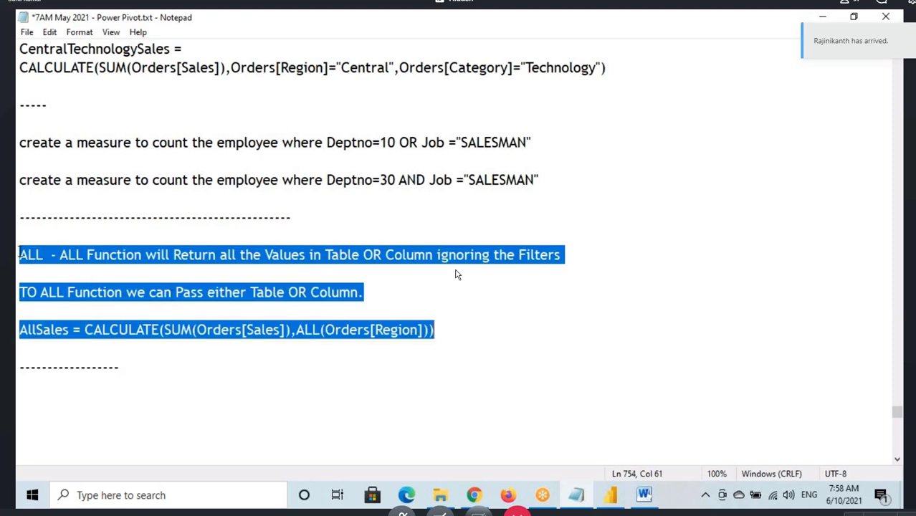
left_click_drag(19, 254, 19, 348)
scroll(432, 323, "down", 3)
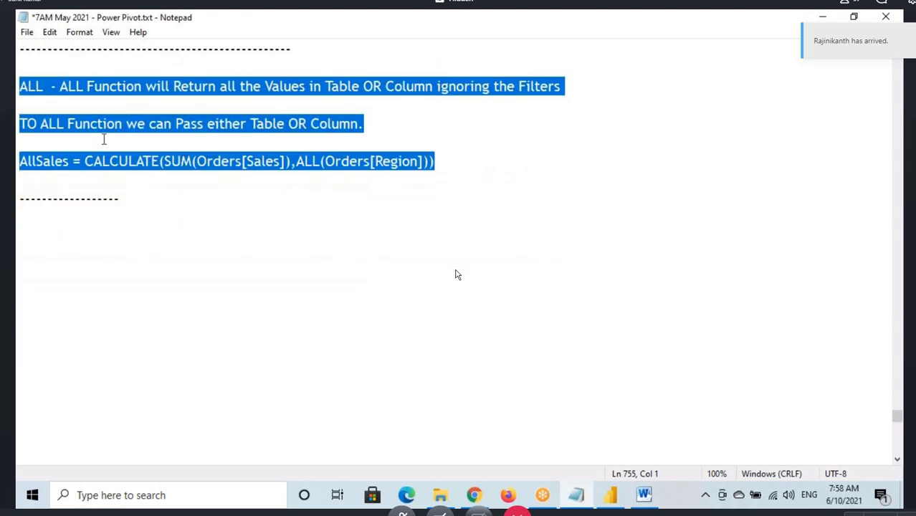
left_click(37, 92)
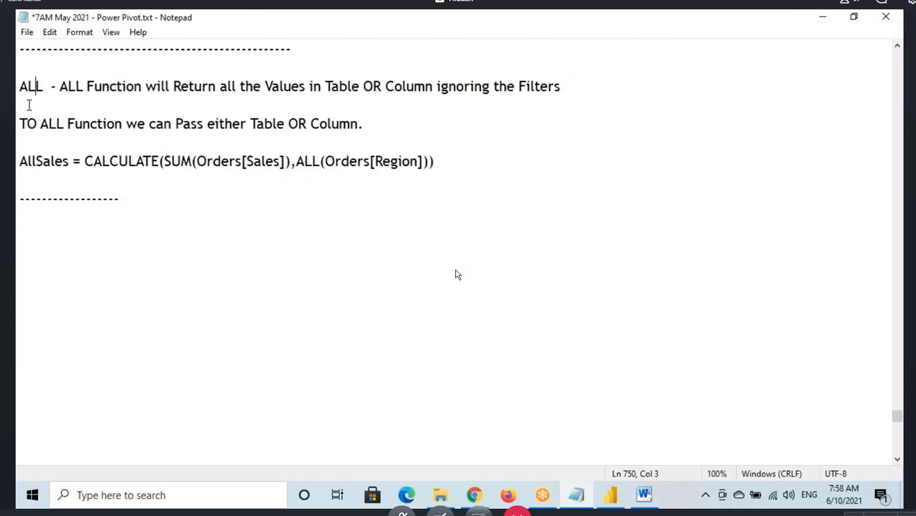
Step: Start a line reading "ALL , ALLSELECTED," below the separator, copying the ALLSELECTED name from the Word document's Requirement 2
left_click(47, 225)
type("ALL ,")
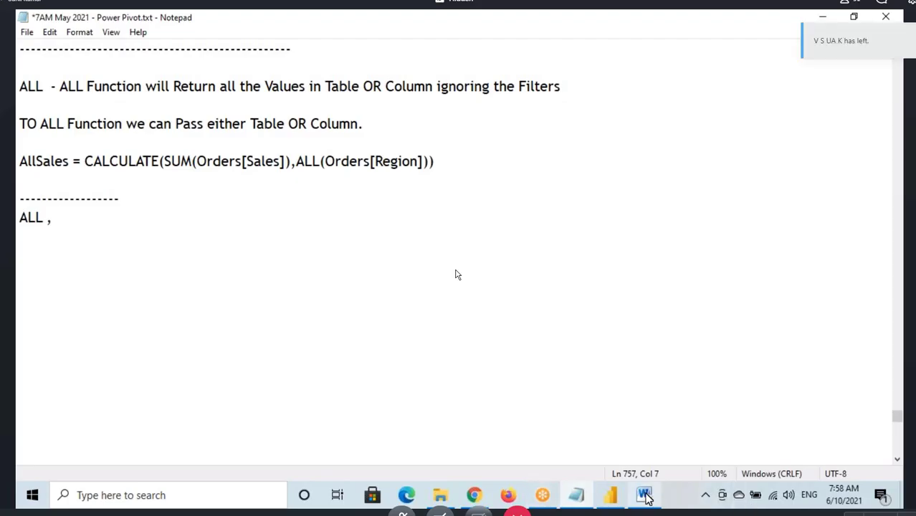
left_click(644, 495)
left_click_drag(246, 208, 320, 210)
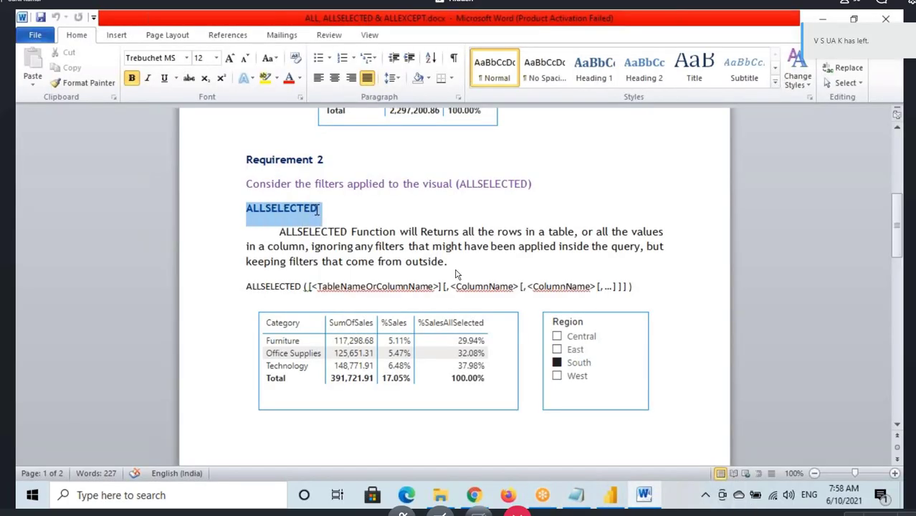
key("ctrl+c")
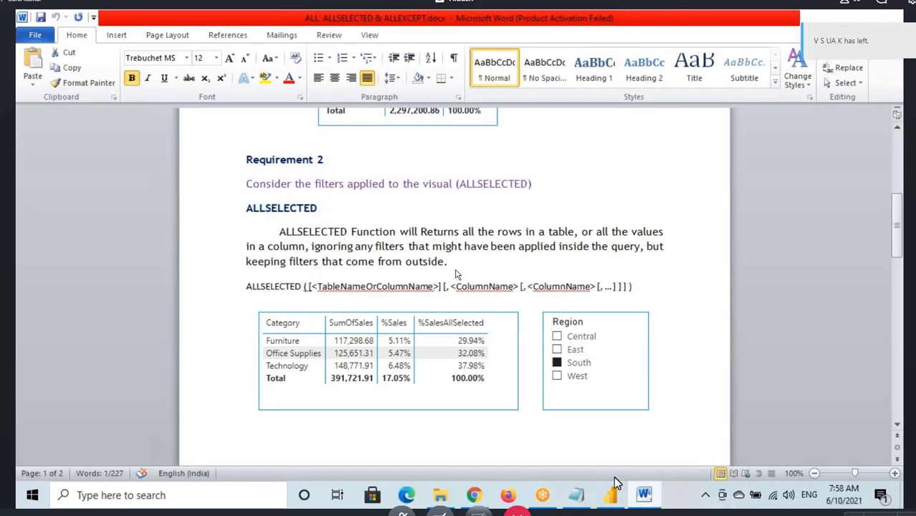
left_click(576, 496)
key("ctrl+v")
type(",")
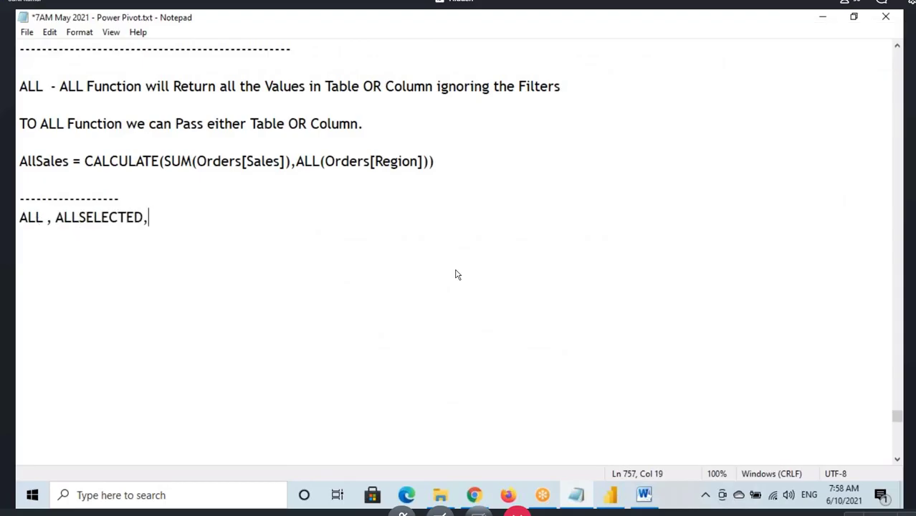
Step: Check the ALLEXCEPT section under Requirement 3 in the Word document and complete the Notepad line with "ALLEXCEPT - Video"
left_click(643, 494)
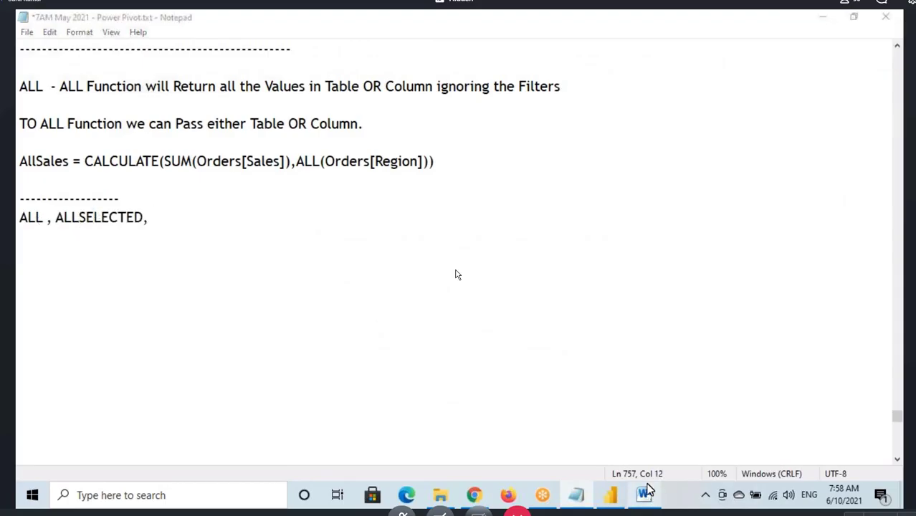
scroll(455, 275, "down", 5)
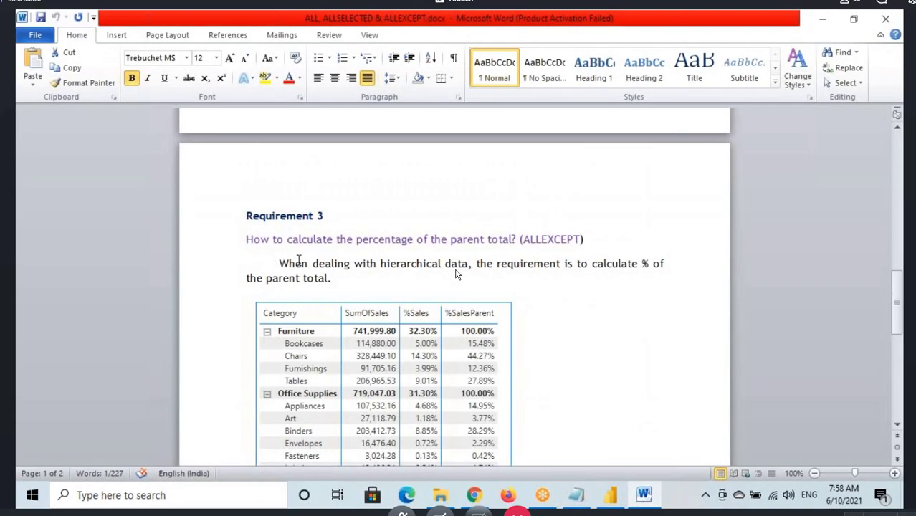
left_click_drag(529, 243, 578, 241)
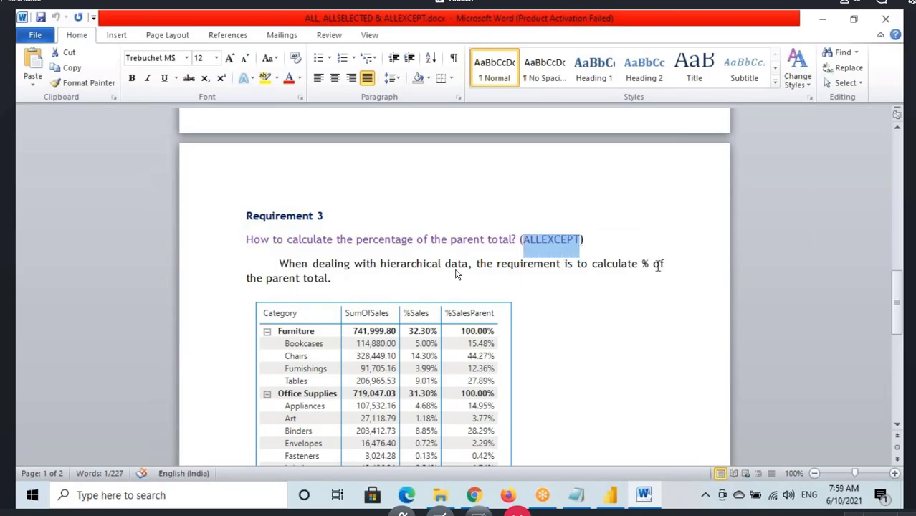
scroll(467, 328, "down", 3)
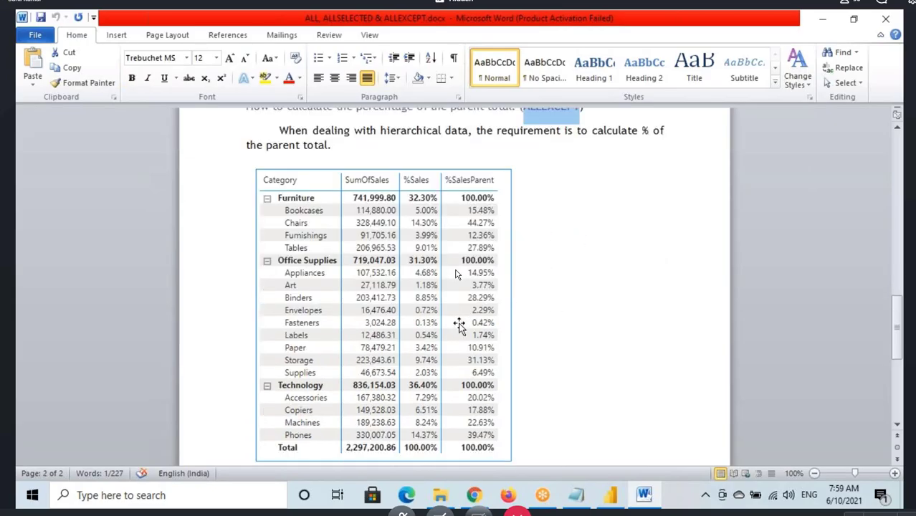
scroll(459, 326, "down", 7)
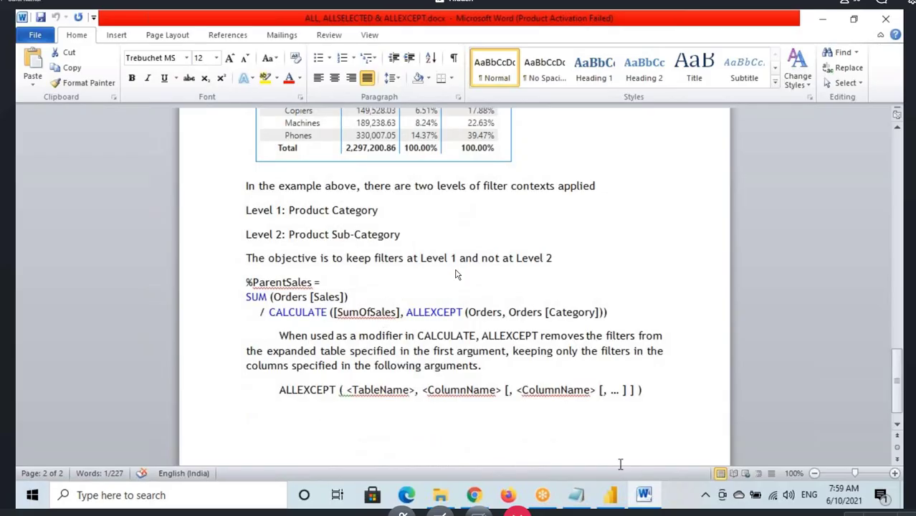
left_click(644, 495)
left_click(170, 212)
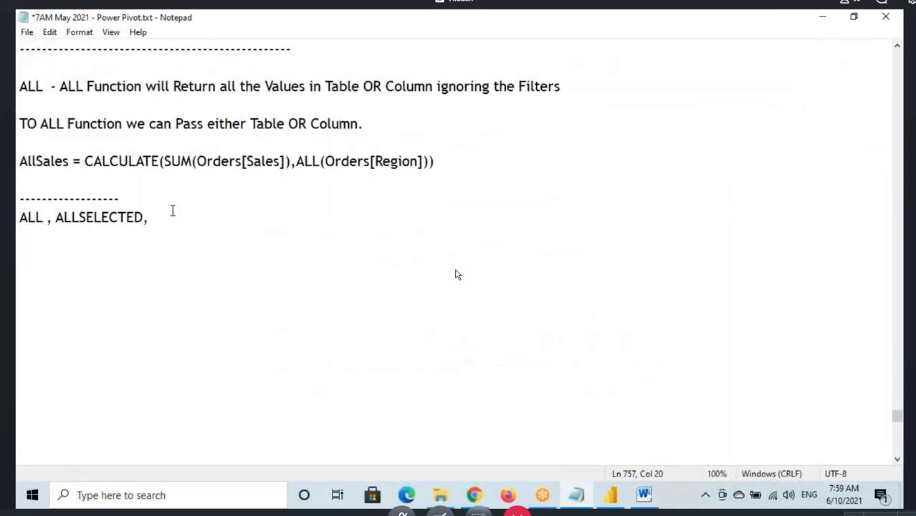
type("ALLEXCEPT ")
type("- Cl")
key("BackSpace")
key("BackSpace")
type("Video")
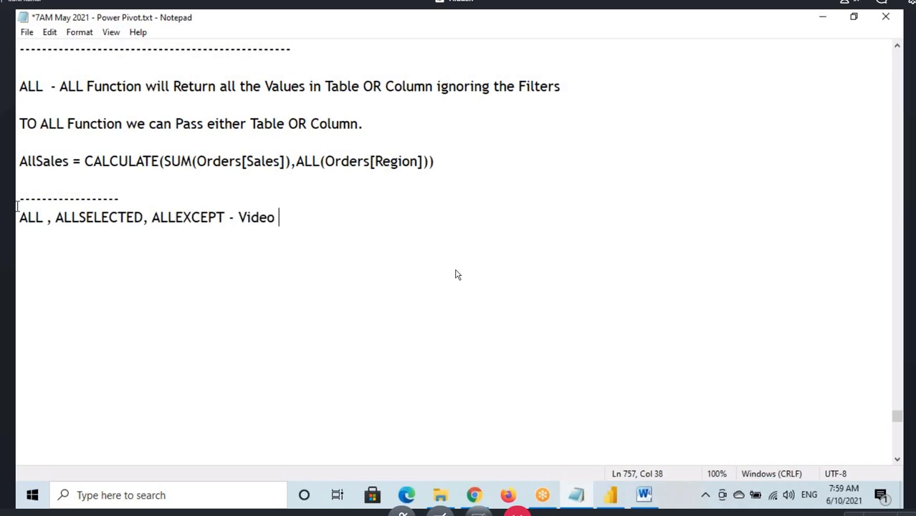
Step: Highlight the ALL, ALLSELECTED and ALLEXCEPT names in the new video line for review
left_click_drag(19, 217, 270, 218)
left_click(275, 217)
left_click_drag(70, 219, 44, 217)
left_click(274, 218)
left_click(52, 221)
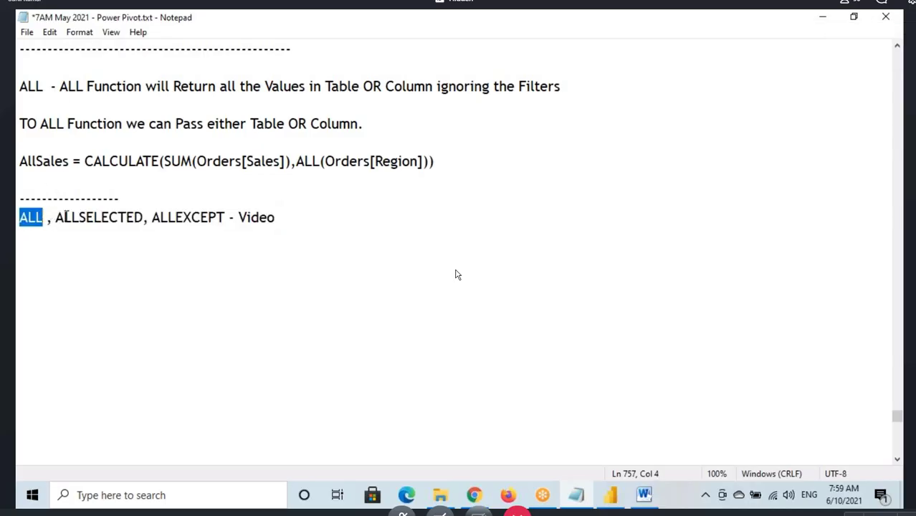
left_click_drag(57, 218, 226, 218)
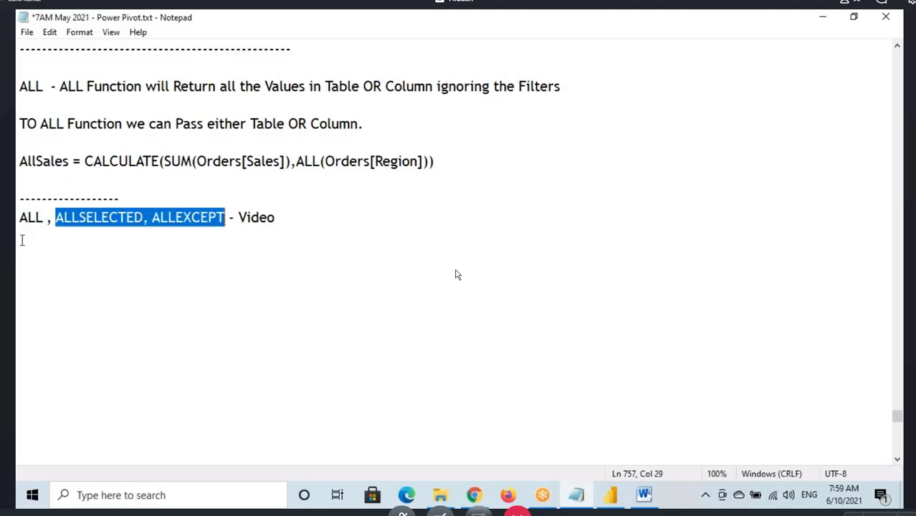
left_click_drag(151, 217, 251, 218)
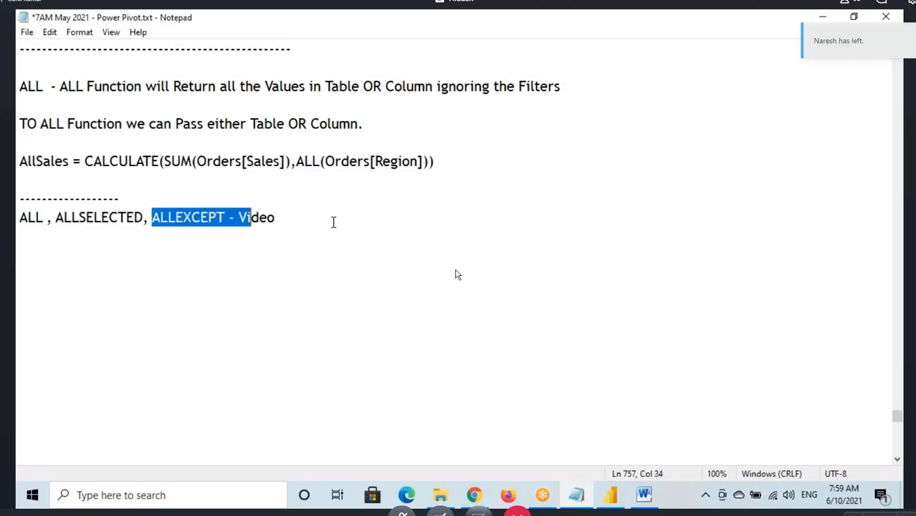
left_click(102, 218)
left_click_drag(160, 218, 245, 218)
left_click(269, 217)
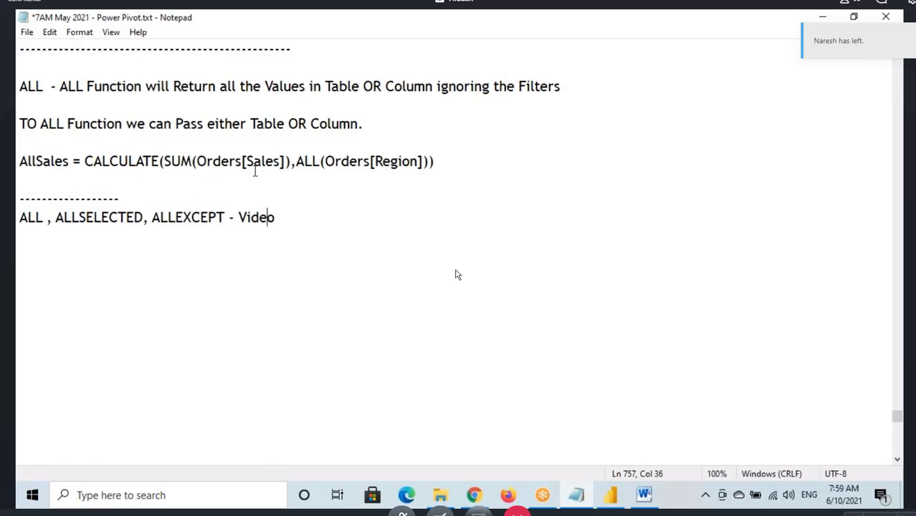
Step: Place the cursor in the Filter Functions heading and save the Power Pivot notes file
scroll(342, 221, "up", 3)
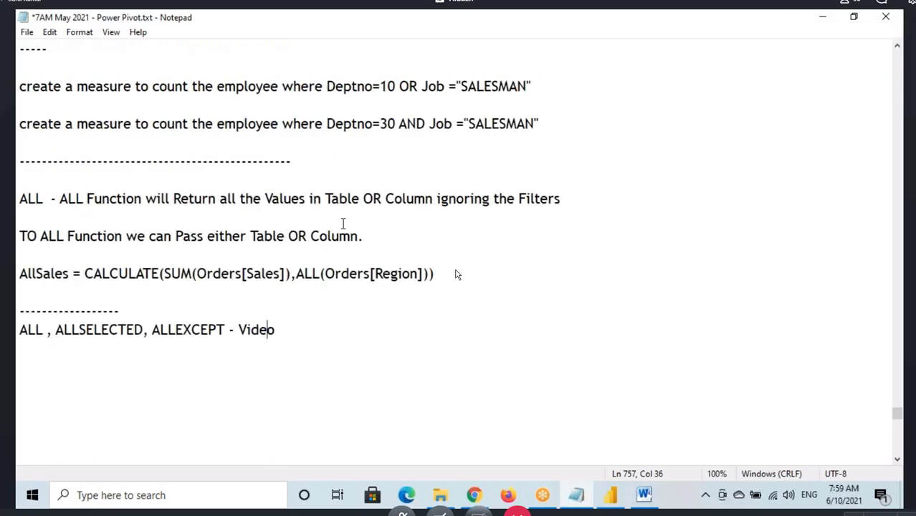
scroll(55, 284, "up", 1)
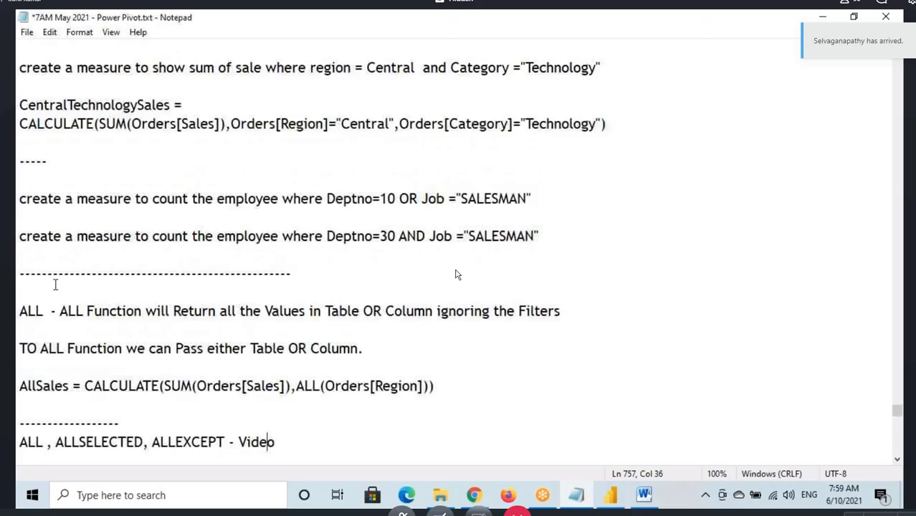
scroll(55, 285, "up", 5)
scroll(94, 267, "up", 2)
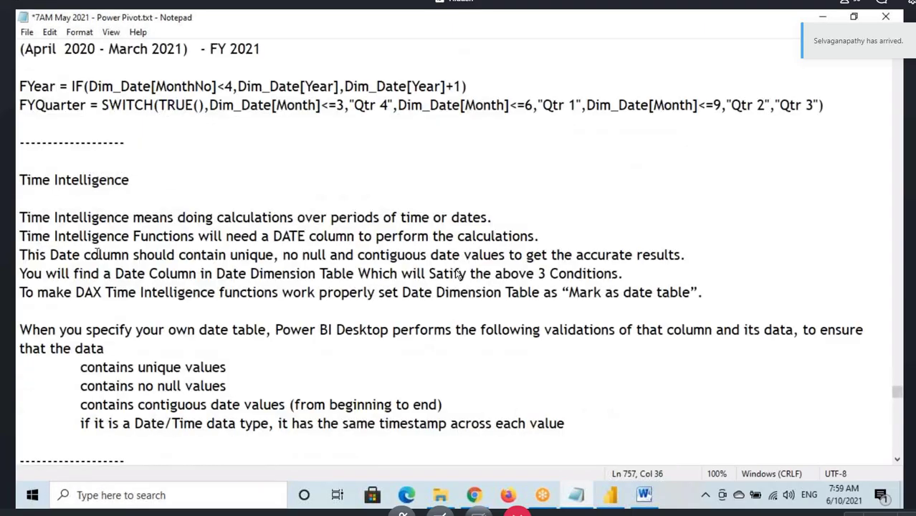
scroll(94, 268, "down", 4)
left_click(83, 273)
key("ctrl+s")
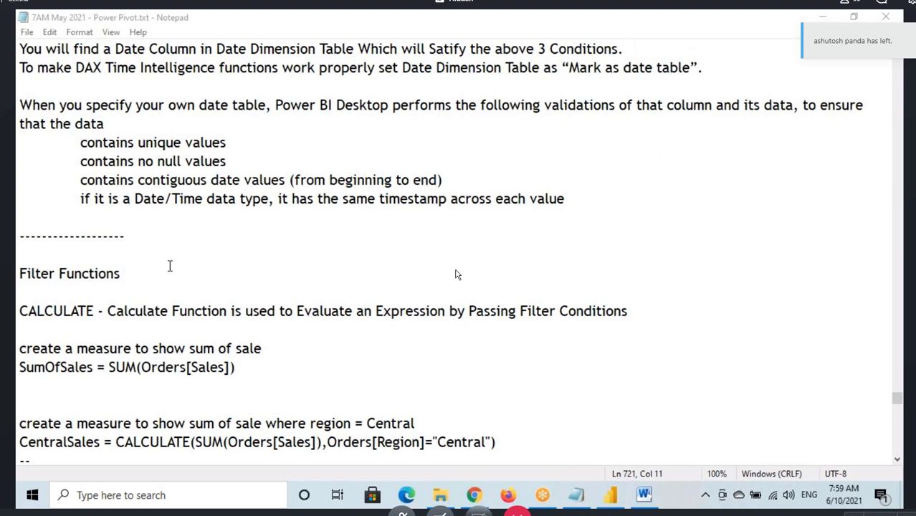
Step: Select the notes from the Filter Functions heading through the "ALL , ALLSELECTED, ALLEXCEPT - Video" line
scroll(455, 274, "up", 2)
scroll(170, 264, "up", 4)
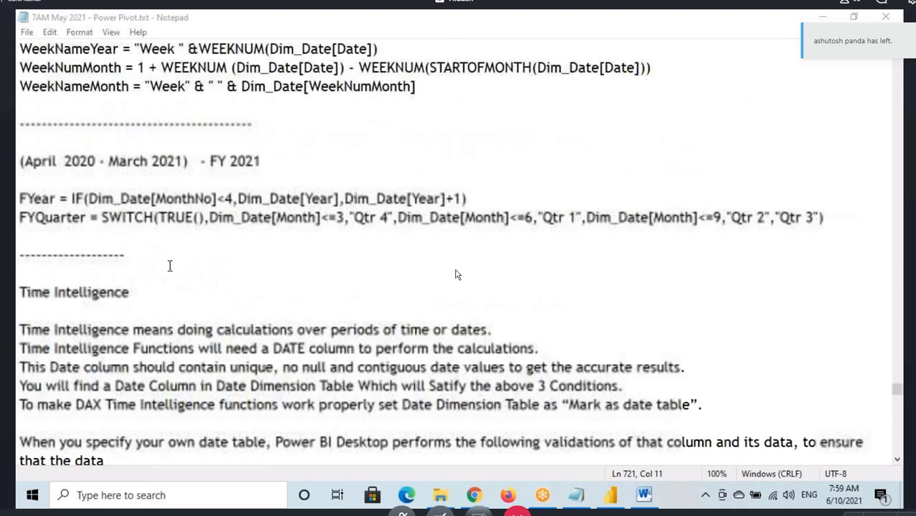
scroll(276, 328, "down", 8)
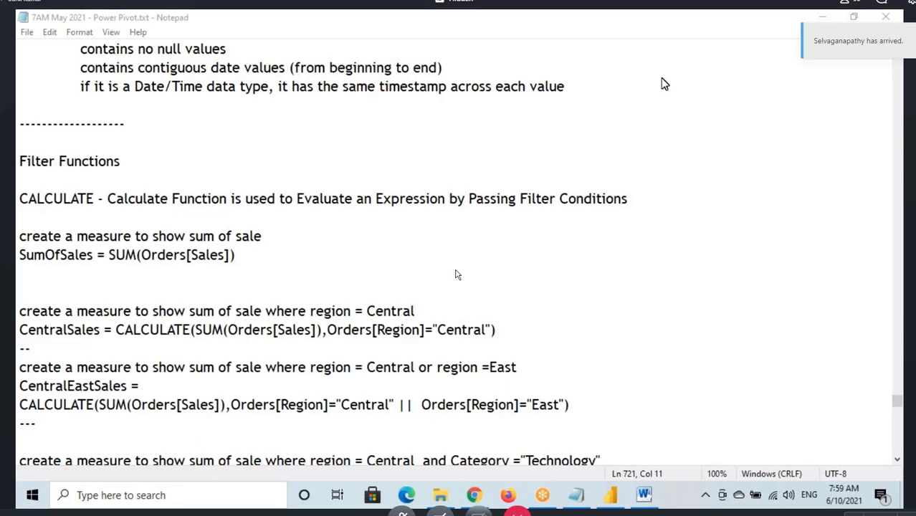
left_click_drag(19, 161, 290, 140)
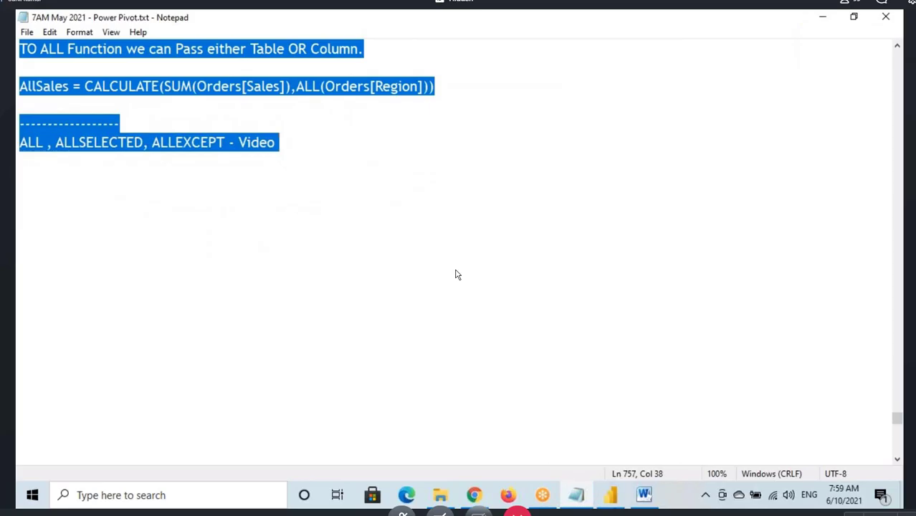